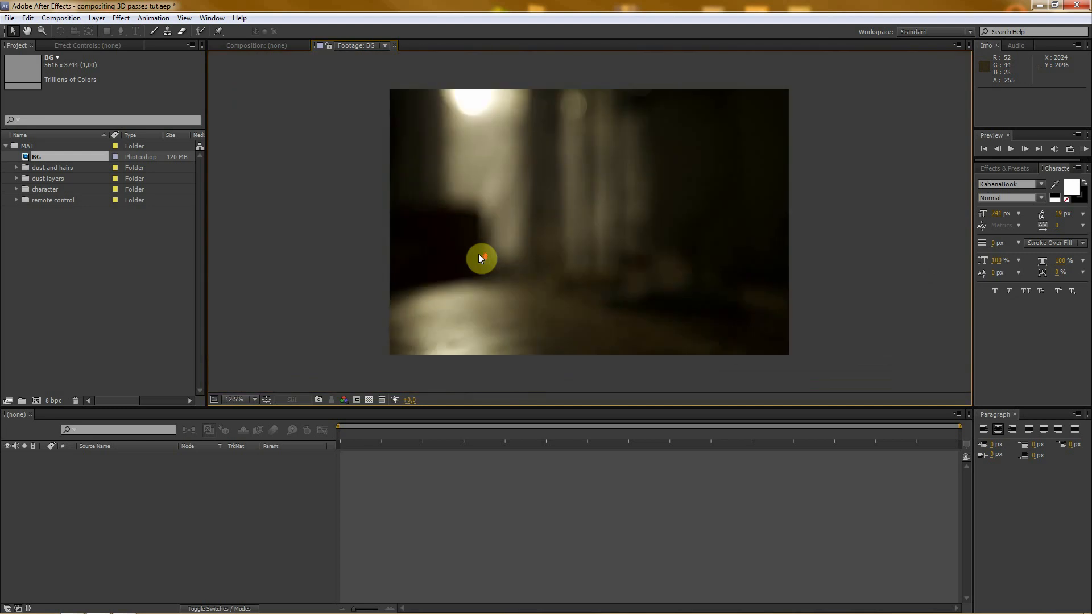
- Inspect the BG image, and view the dust and hairs stills from the dust and hairs folder
scroll(478, 255, "up", 1)
scroll(478, 255, "down", 1)
left_click(33, 168)
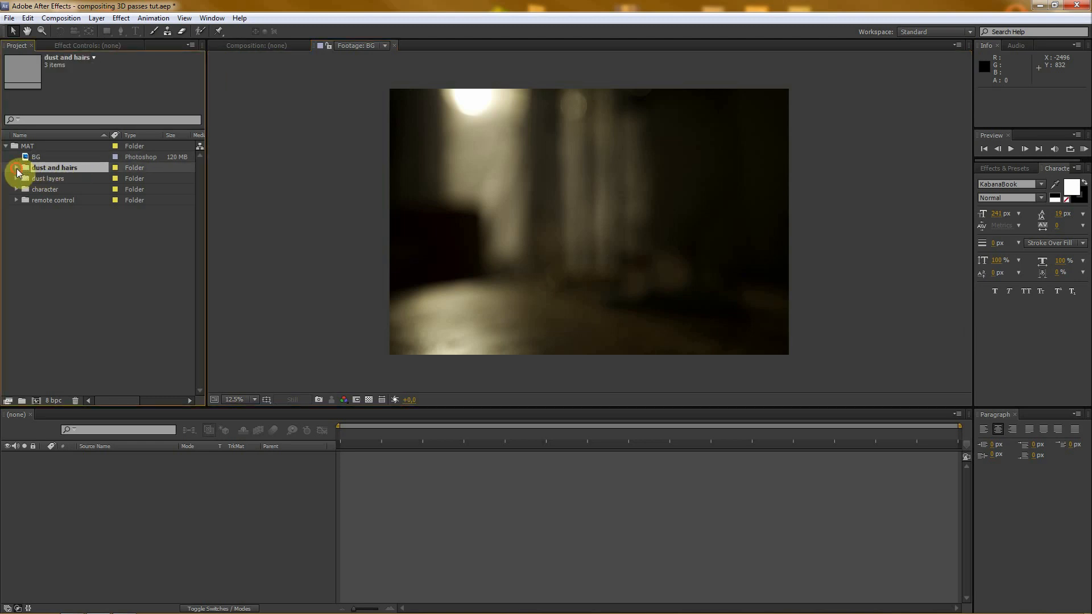
left_click(16, 168)
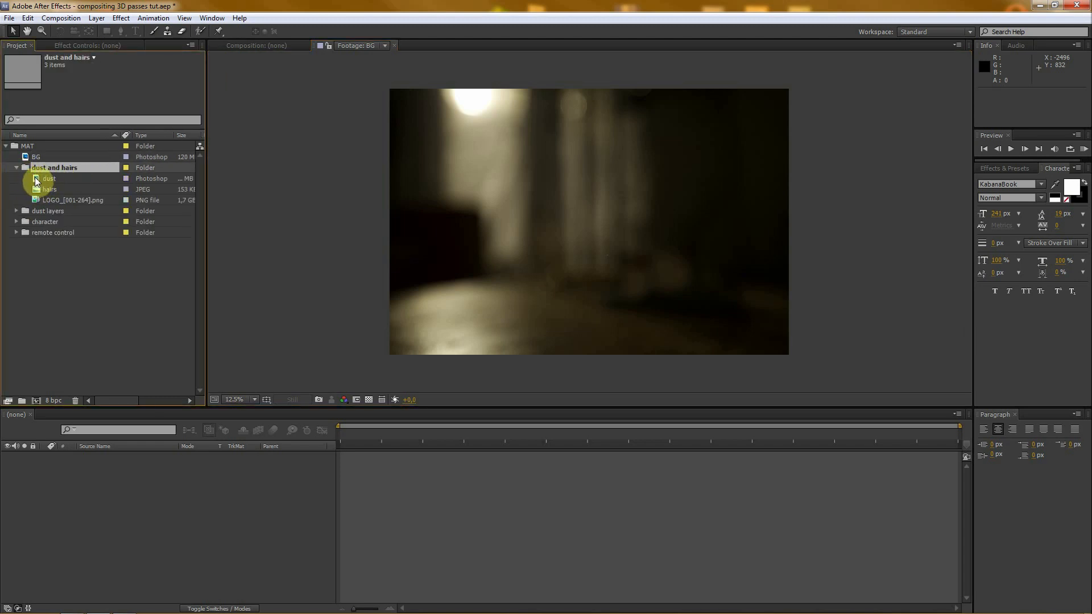
double_click(36, 179)
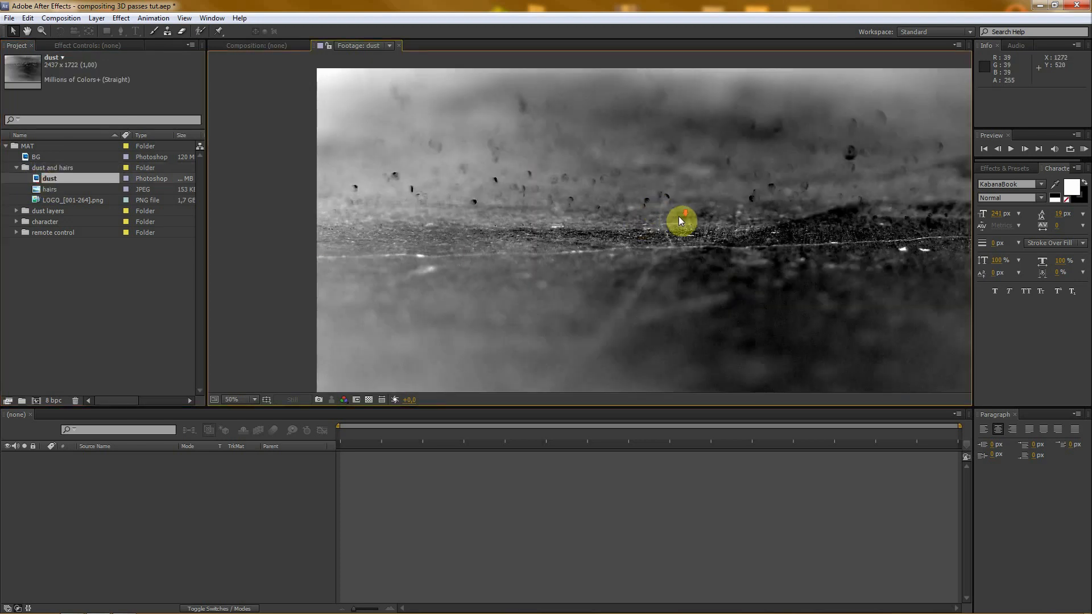
double_click(36, 189)
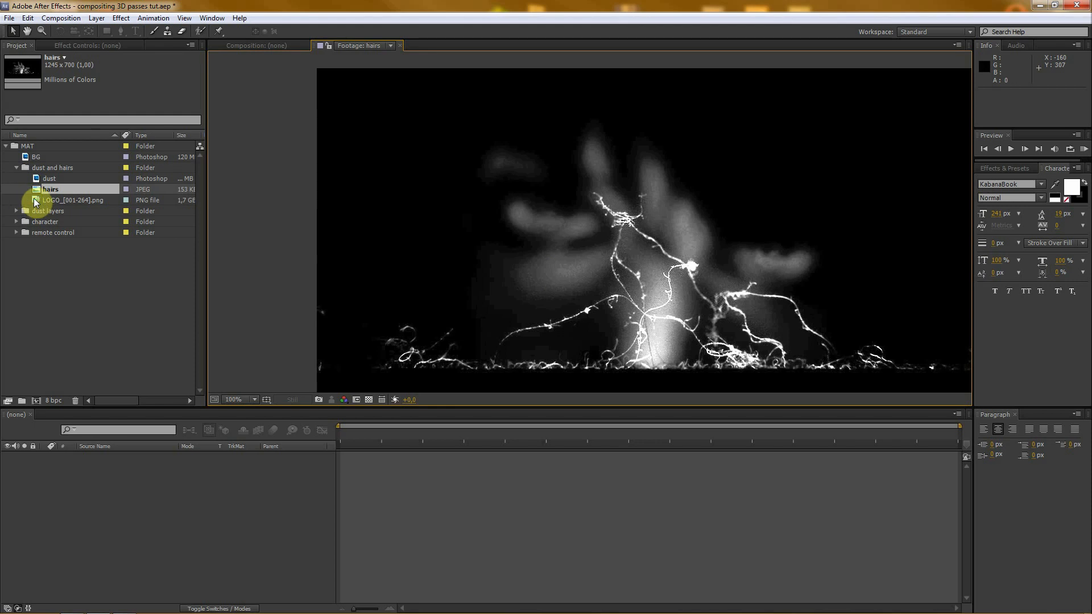
- Preview the LOGO_[001-264].png sequence by scrubbing through its first two seconds, and collapse the dust and hairs folder
double_click(33, 200)
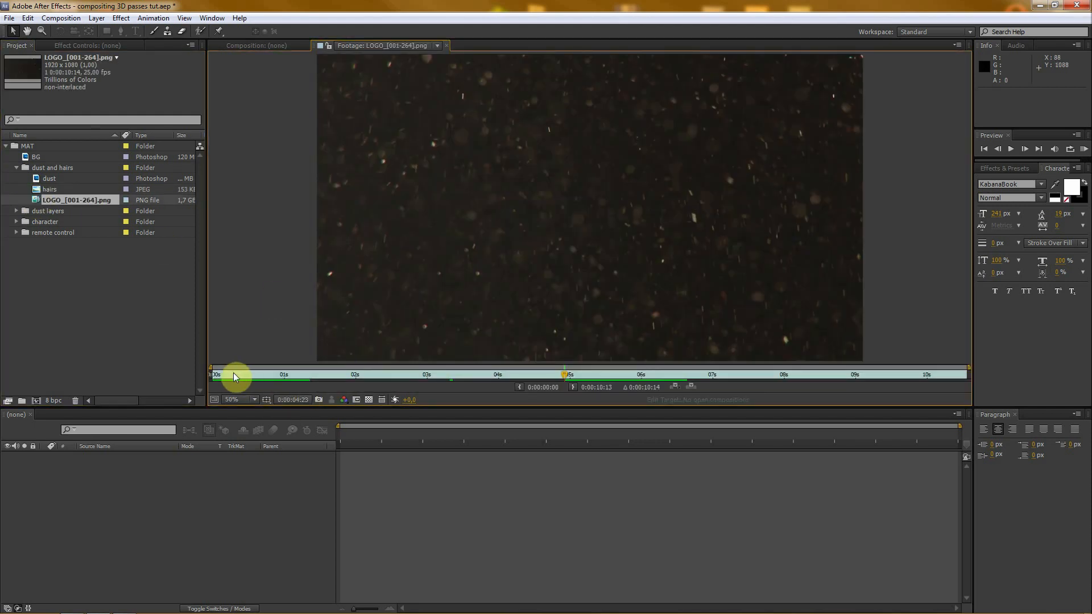
left_click(304, 375)
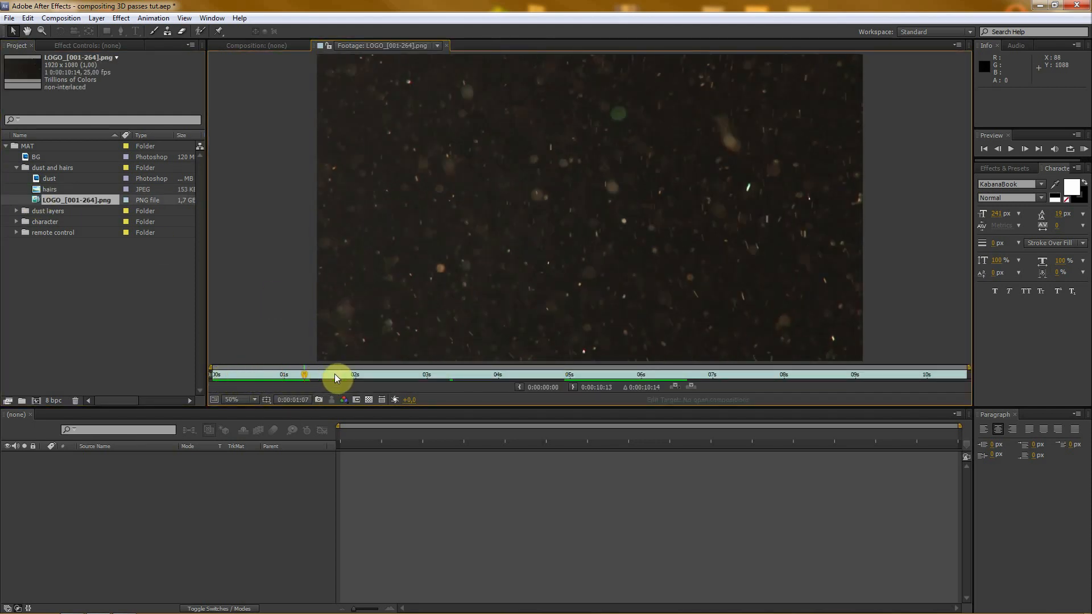
left_click_drag(359, 374, 253, 372)
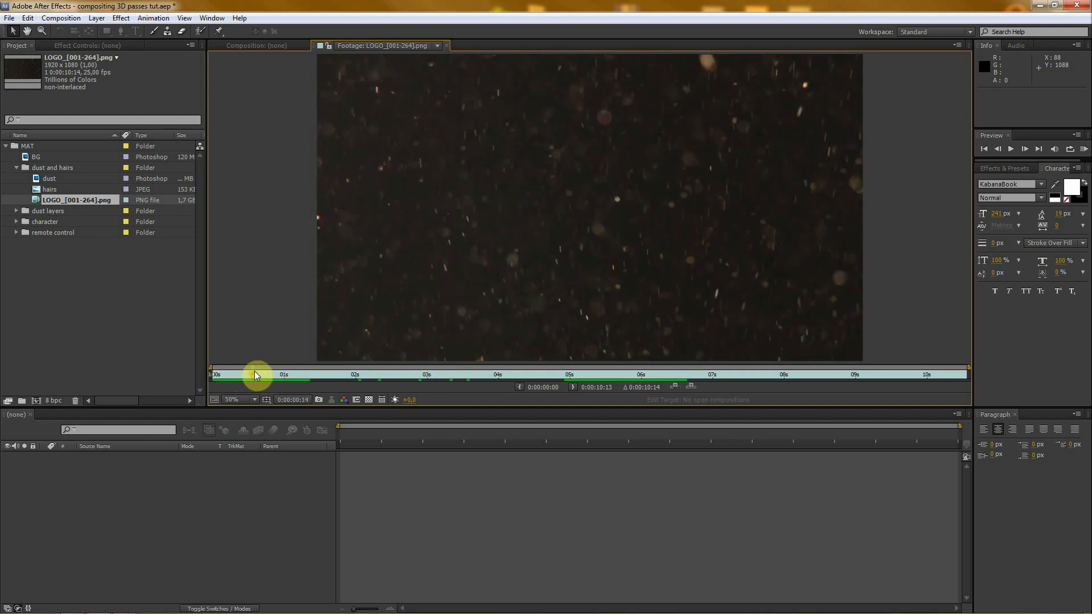
left_click(15, 168)
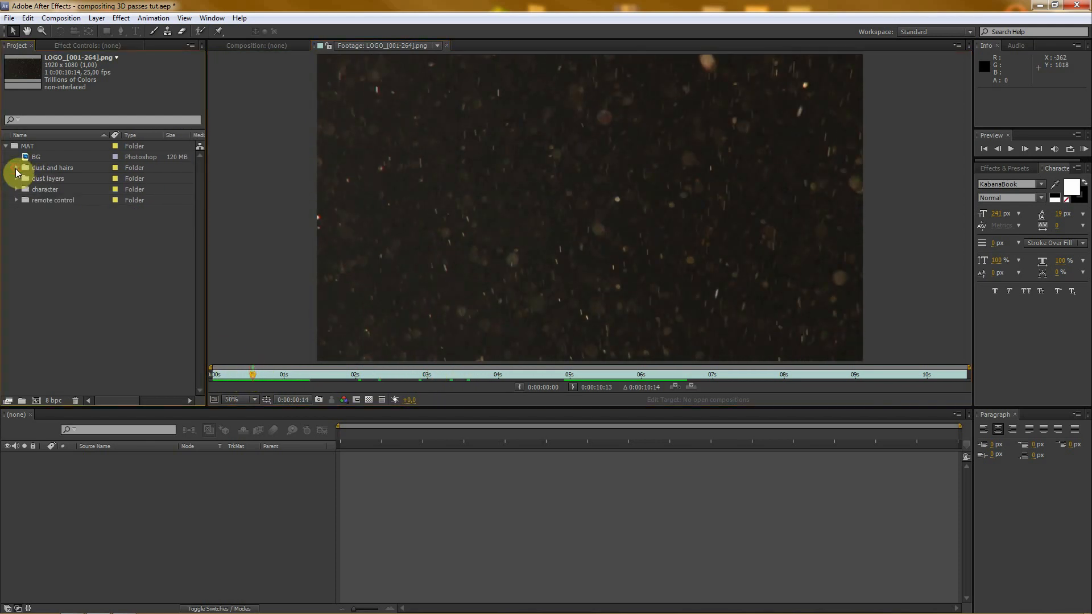
- Expand the dust layers folder and check the thumbnails of dust_1.psd through dust_6.psd one by one
left_click(54, 178)
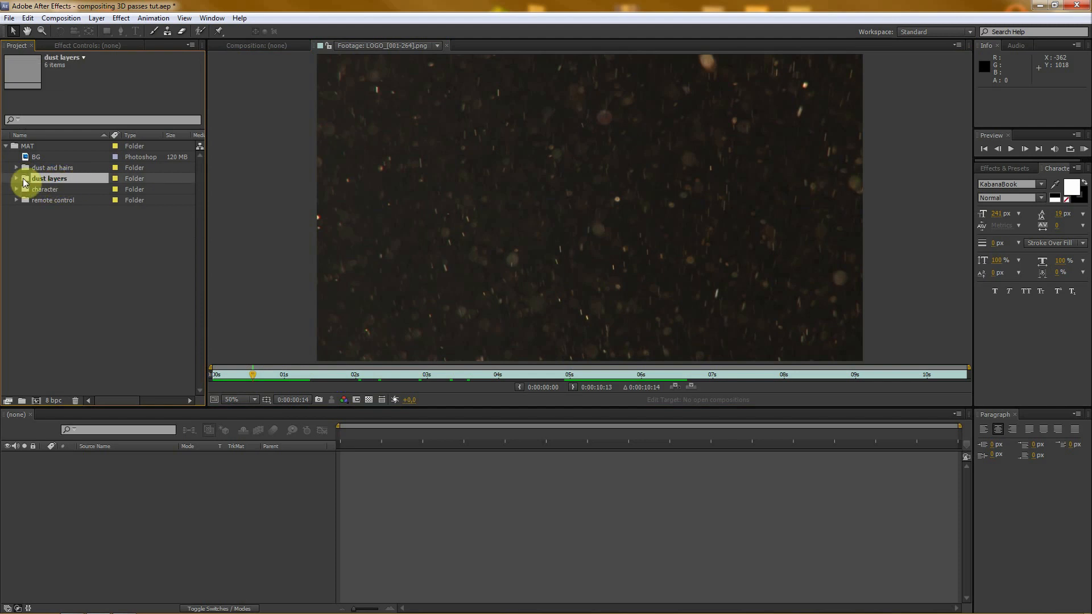
left_click(16, 178)
left_click(57, 190)
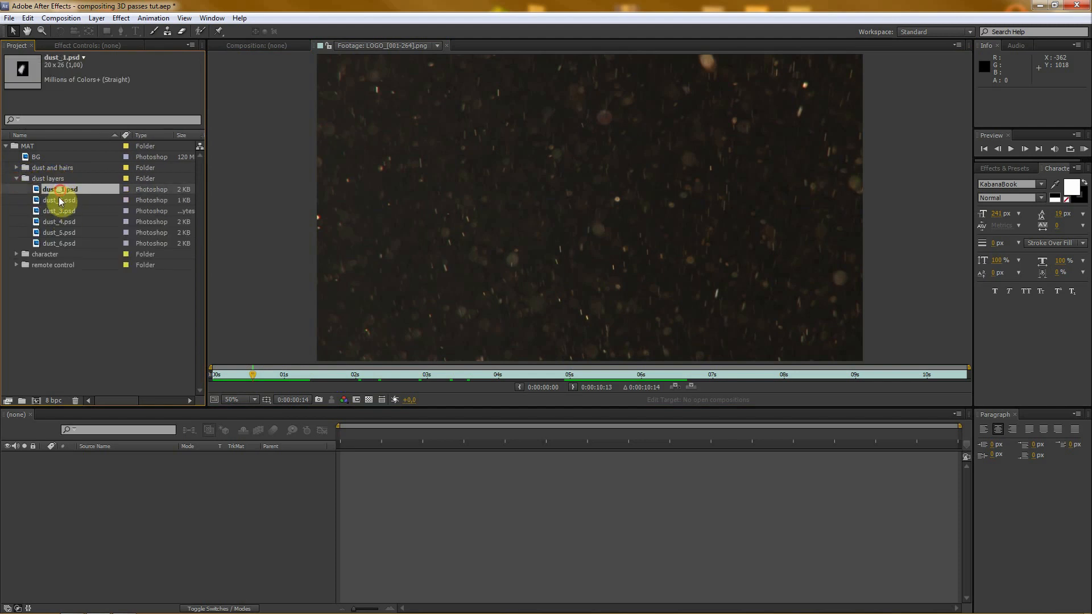
left_click(59, 198)
left_click(60, 211)
left_click(57, 222)
left_click(55, 233)
left_click(56, 243)
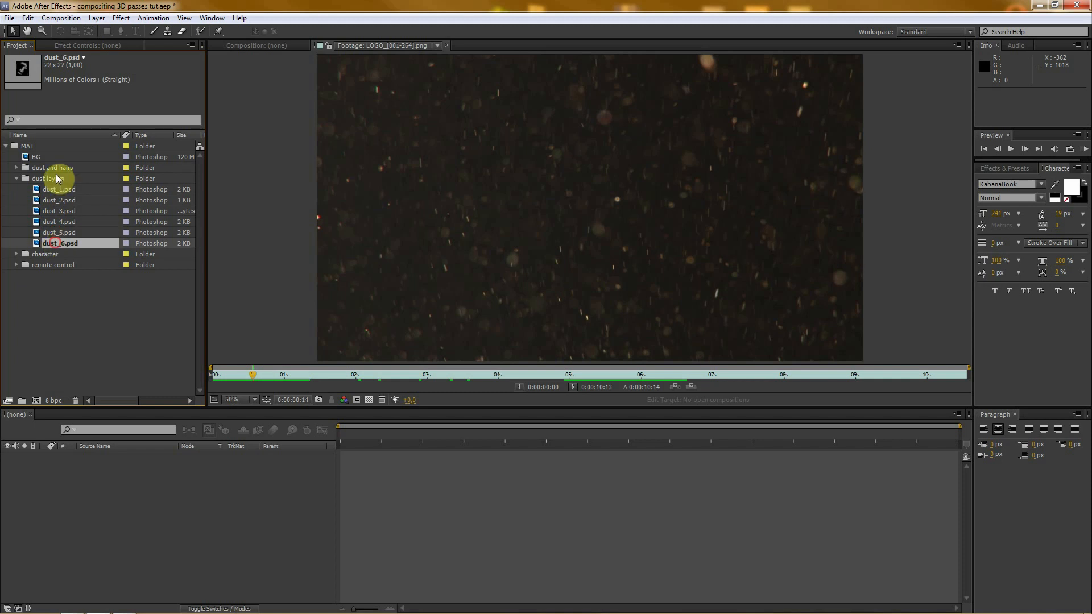
- View dust_1.psd through dust_6.psd enlarged in the footage viewer, and collapse the dust layers folder
double_click(35, 190)
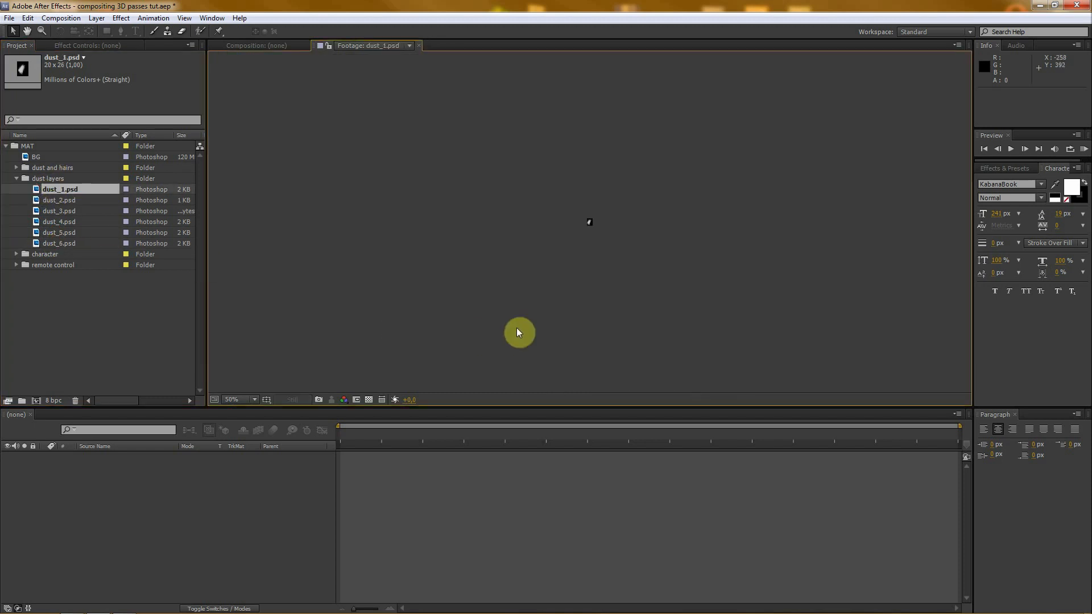
scroll(585, 270, "up", 3)
scroll(585, 270, "down", 2)
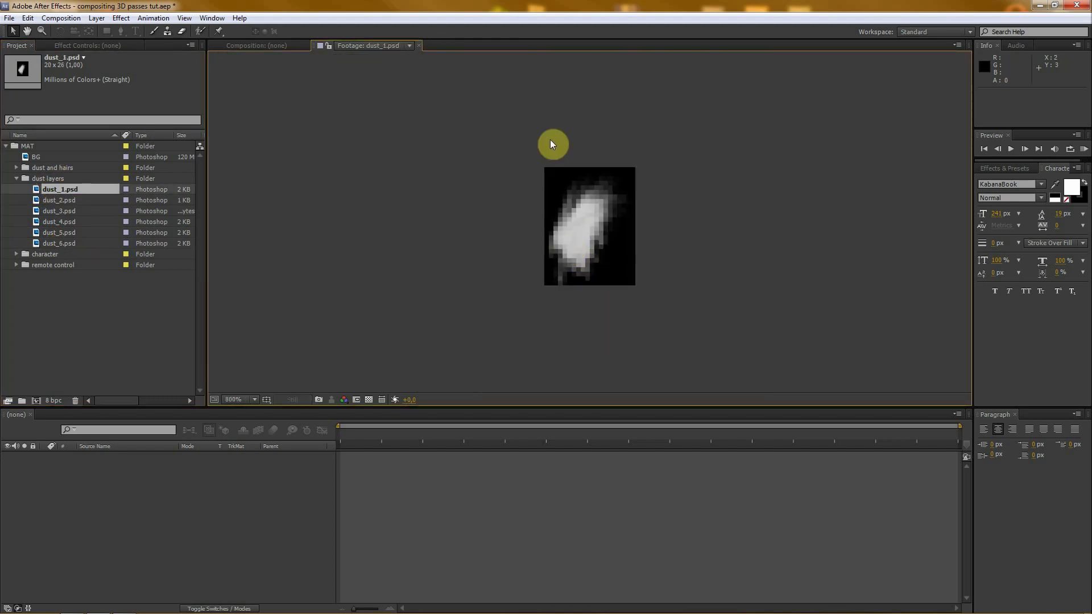
double_click(34, 201)
double_click(36, 212)
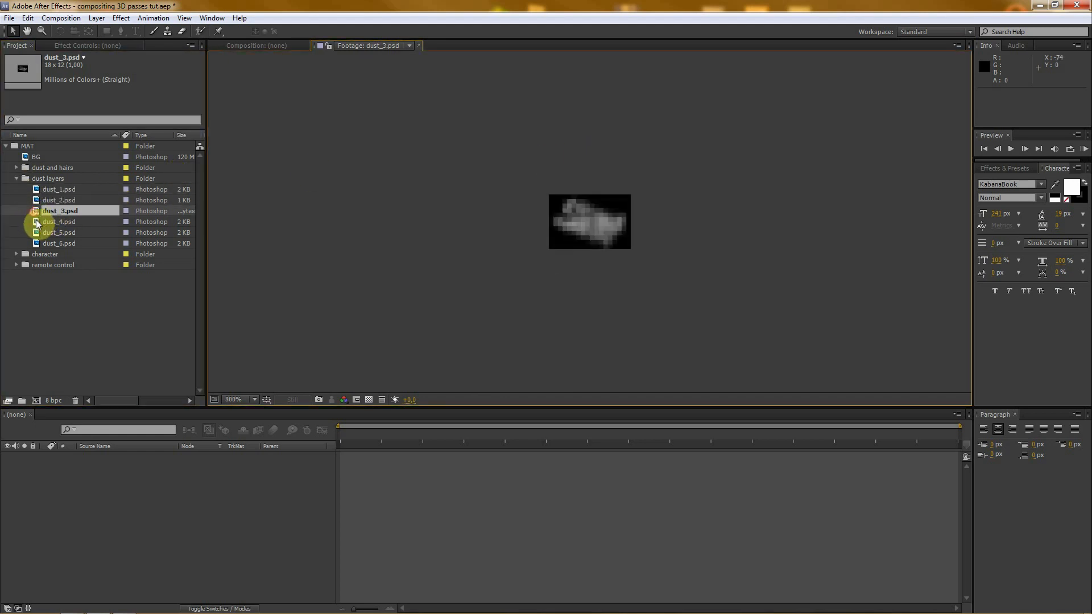
double_click(36, 222)
double_click(37, 232)
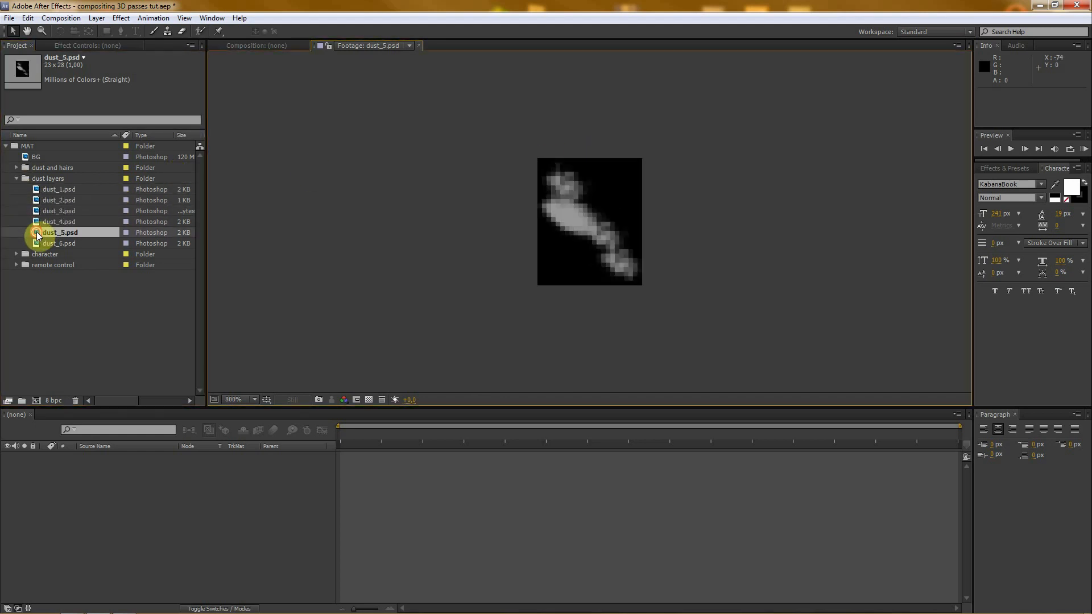
double_click(35, 242)
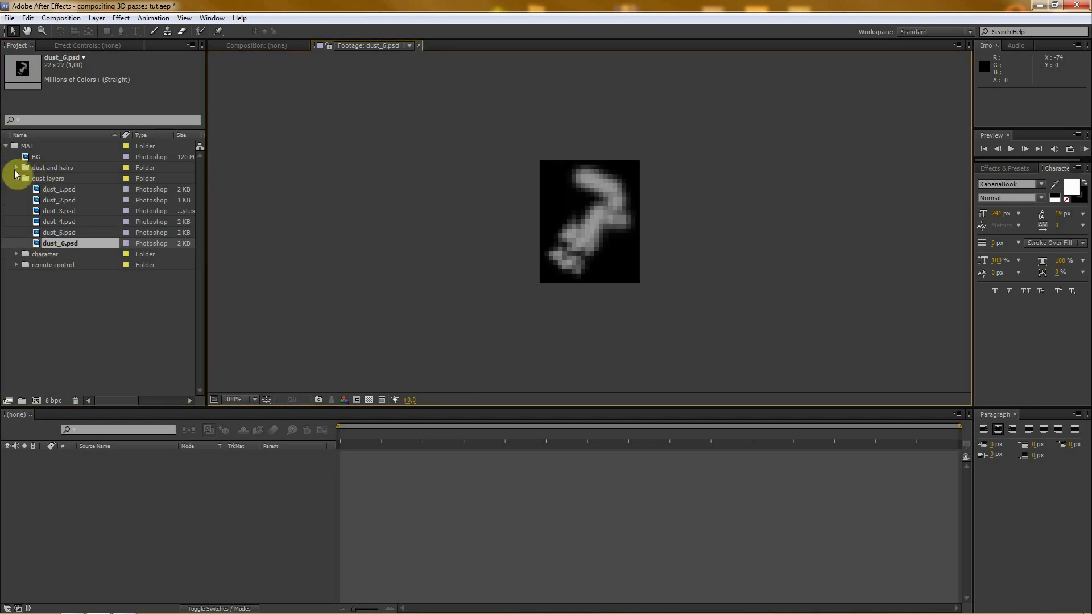
left_click(16, 178)
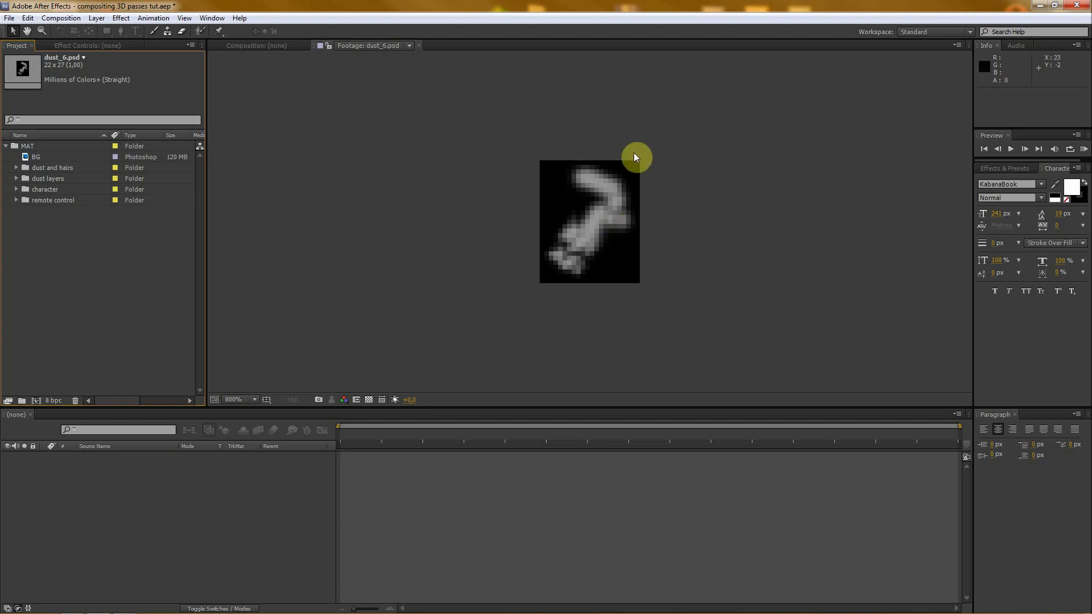
- Preview the character sequence from the character folder by scrubbing through it, and enlarge the viewer area
left_click(43, 190)
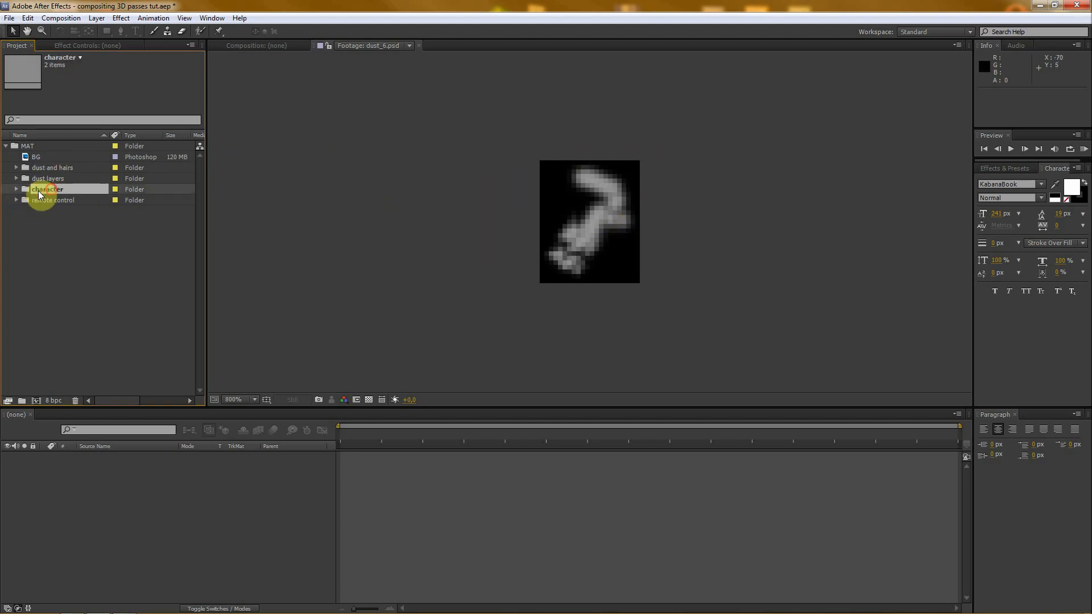
left_click(16, 189)
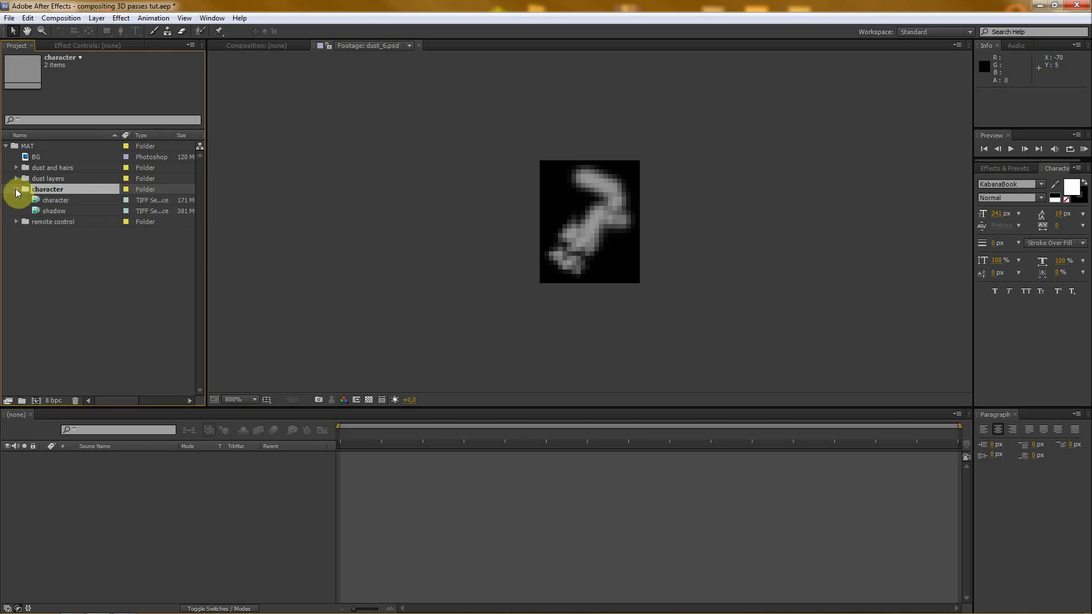
double_click(35, 199)
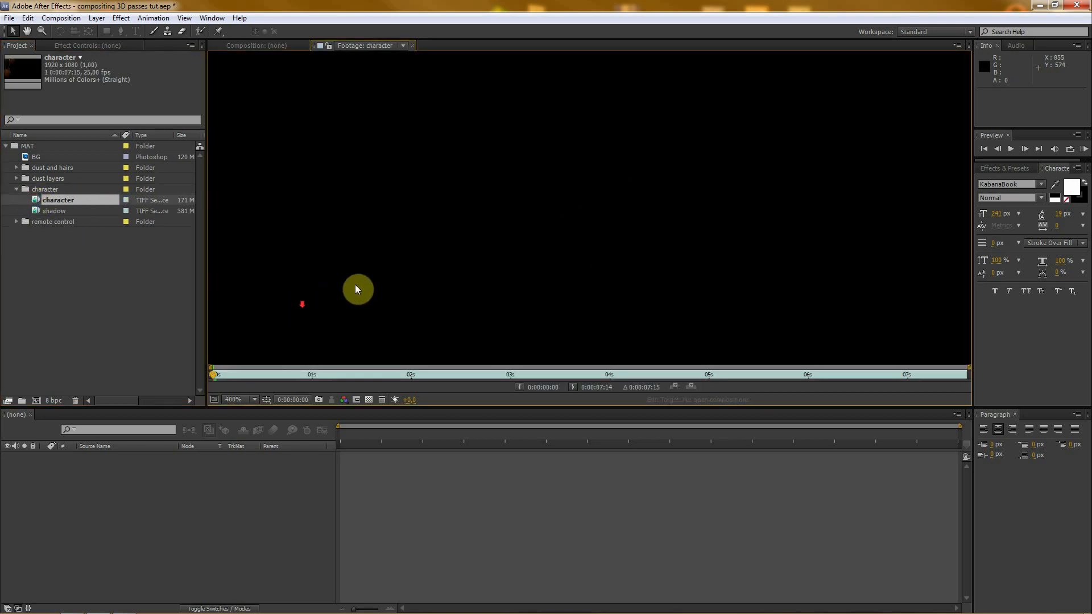
scroll(358, 281, "down", 8)
left_click(216, 374)
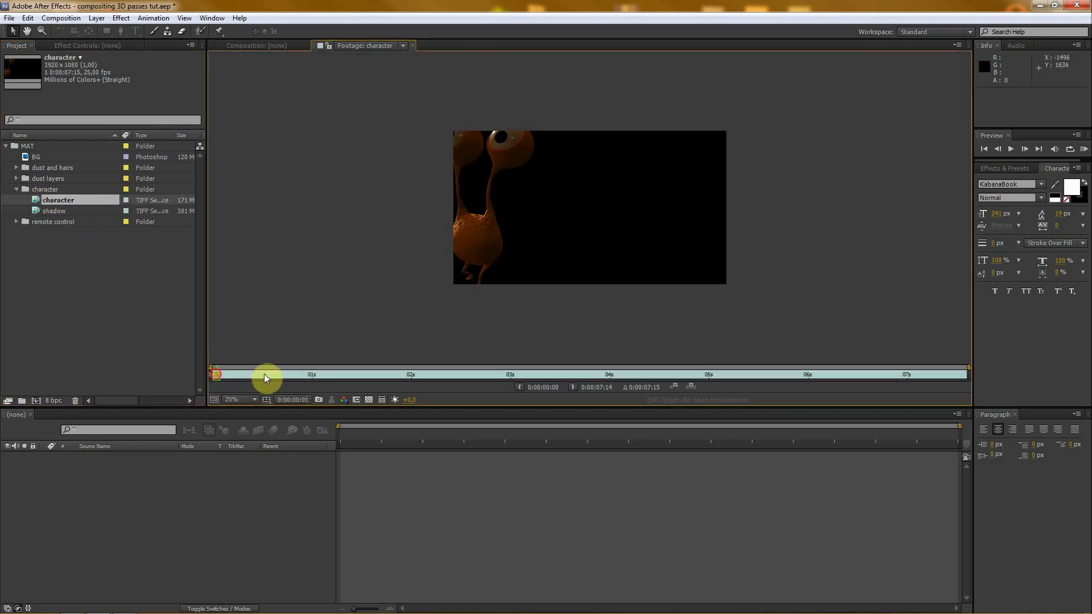
left_click_drag(263, 374, 697, 376)
scroll(620, 296, "up", 2)
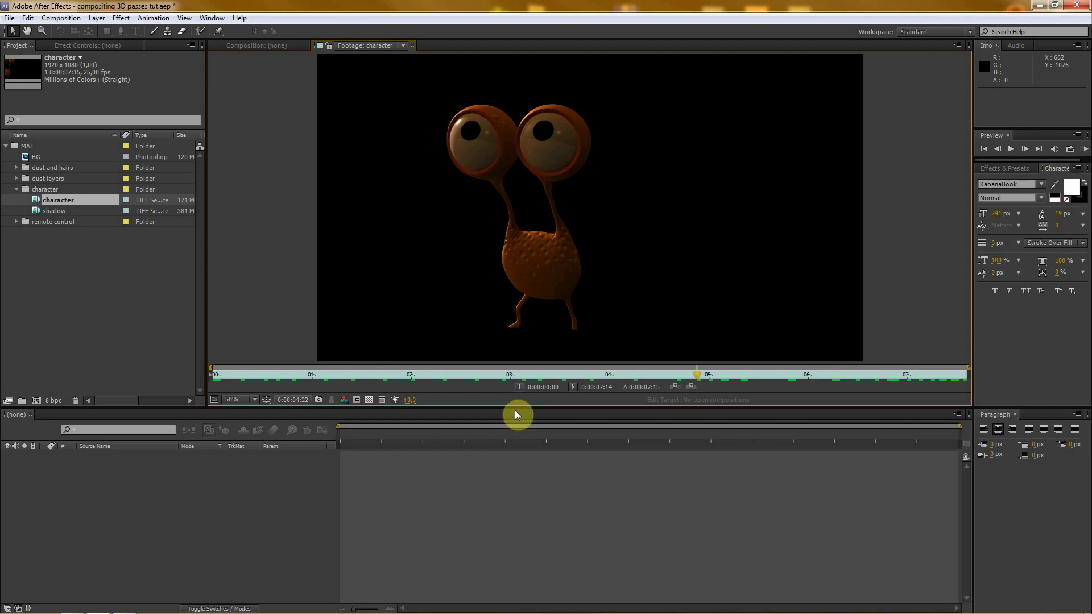
left_click_drag(514, 411, 514, 438)
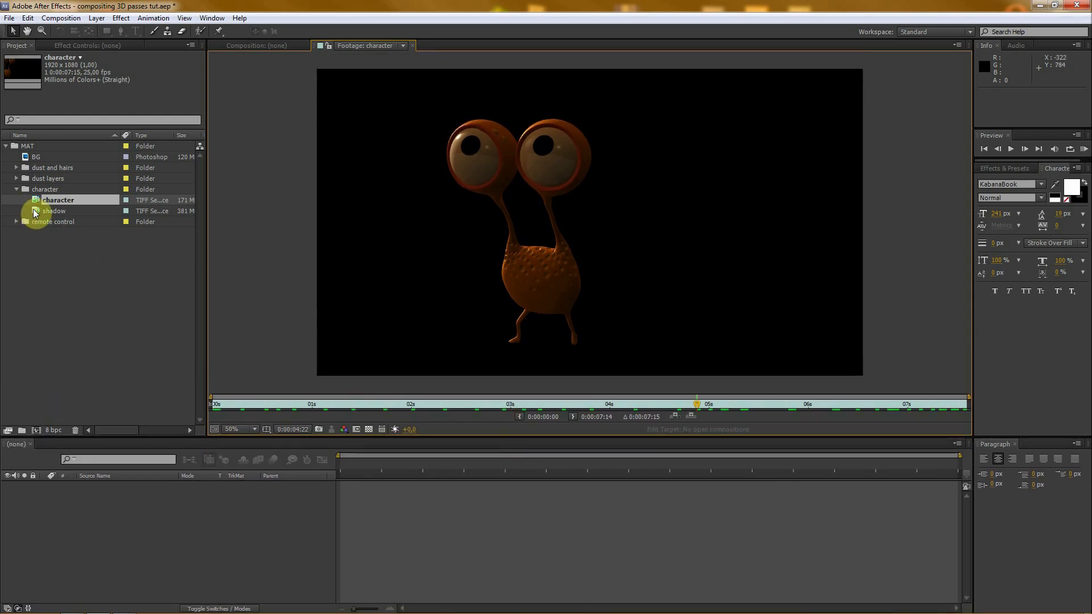
- Preview the shadow sequence over the transparency grid at several frames, and collapse the character folder
double_click(33, 210)
left_click_drag(224, 405, 530, 401)
left_click(368, 429)
left_click(624, 403)
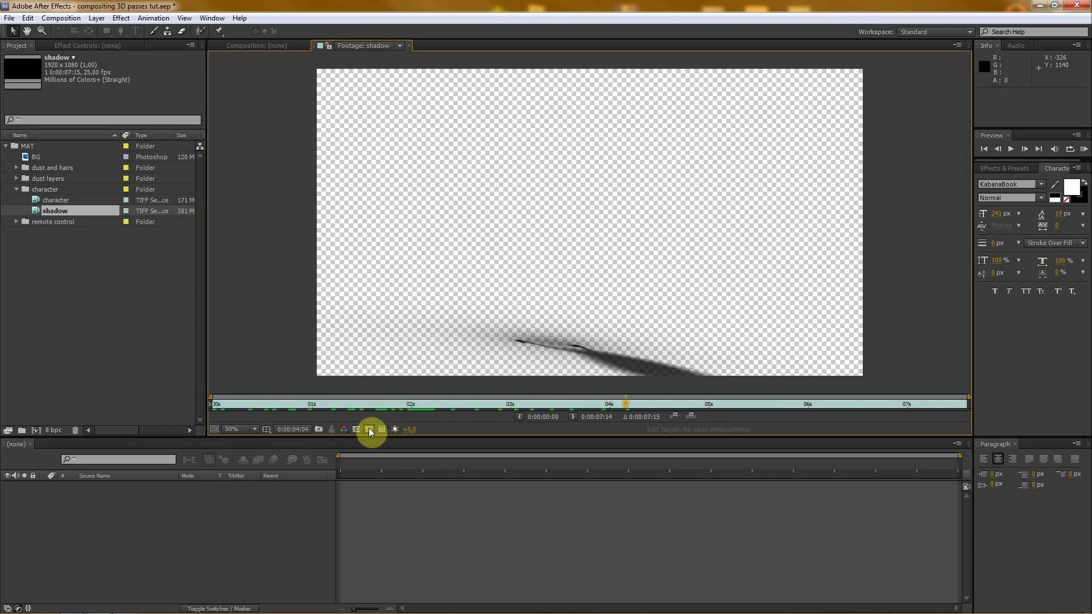
left_click_drag(628, 408, 521, 394)
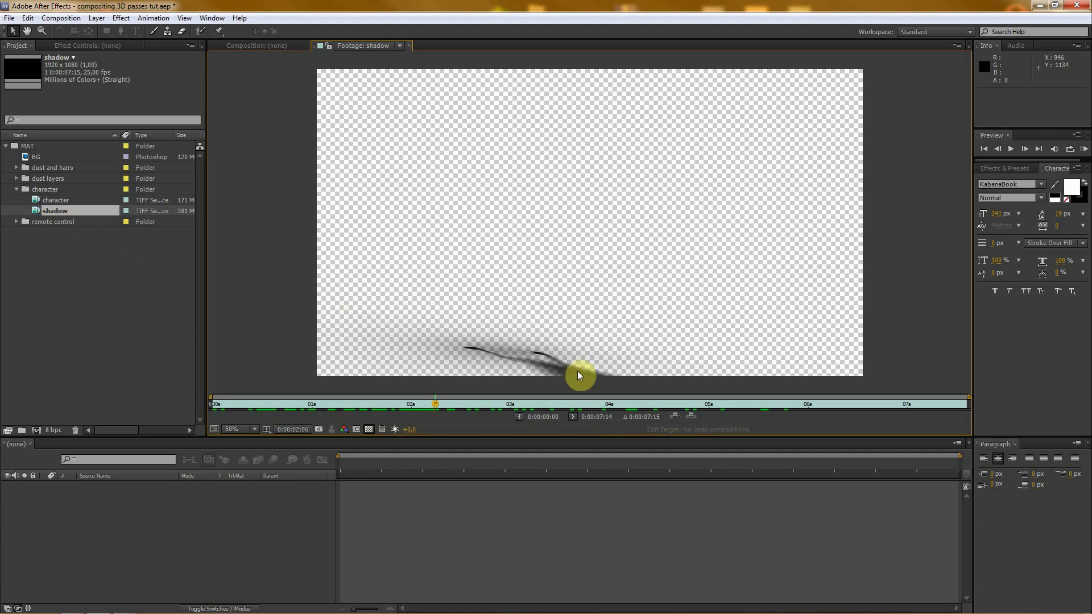
left_click(15, 189)
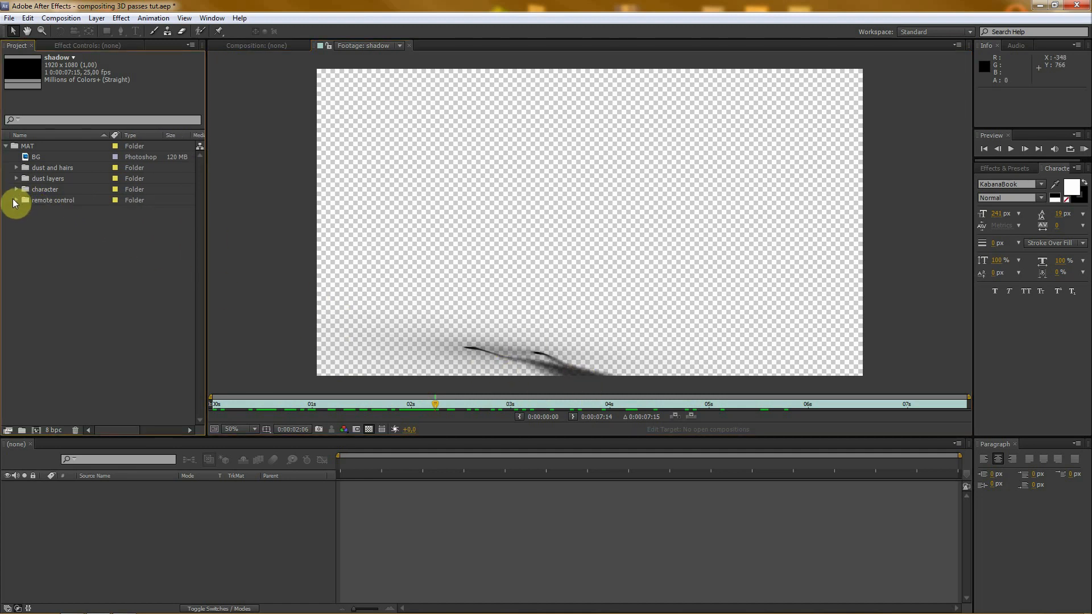
- Preview the Depth.[001-190].tif sequence from the remote control folder, scrubbing it with and without the transparency grid
left_click(16, 201)
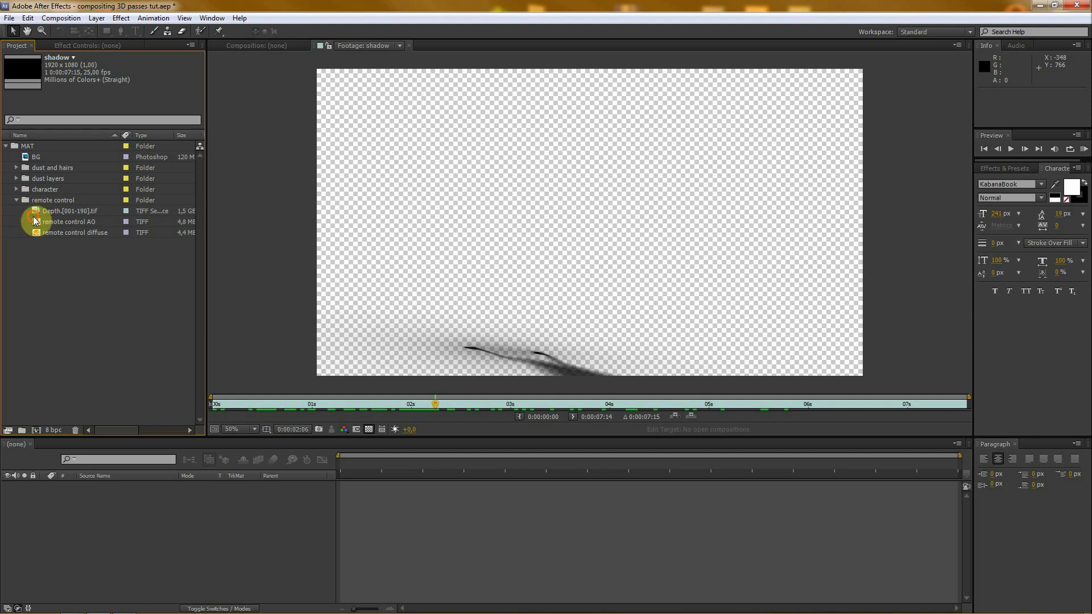
double_click(37, 212)
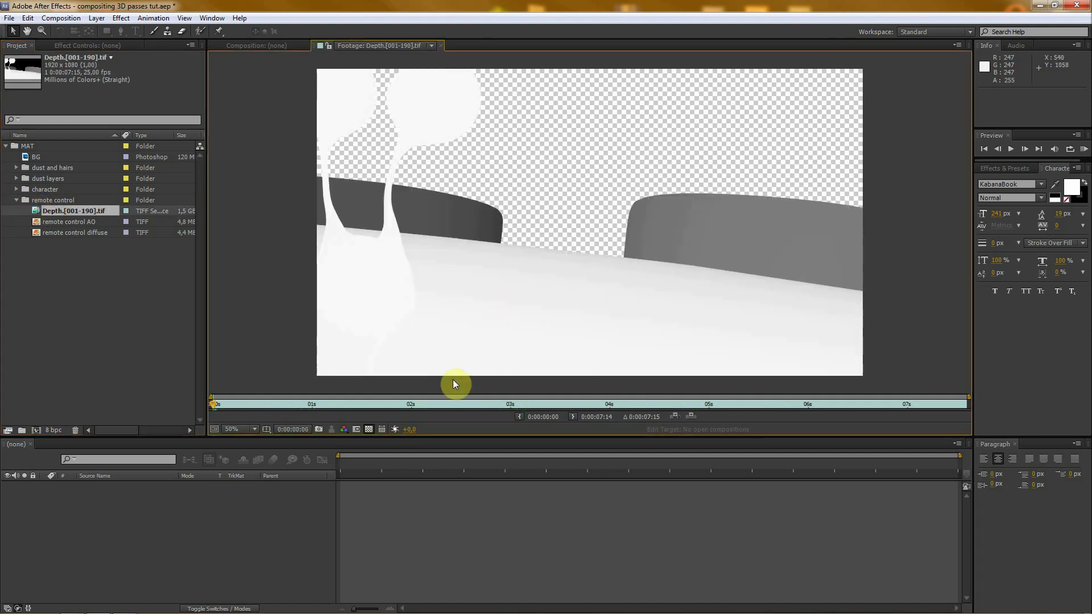
left_click_drag(214, 404, 671, 405)
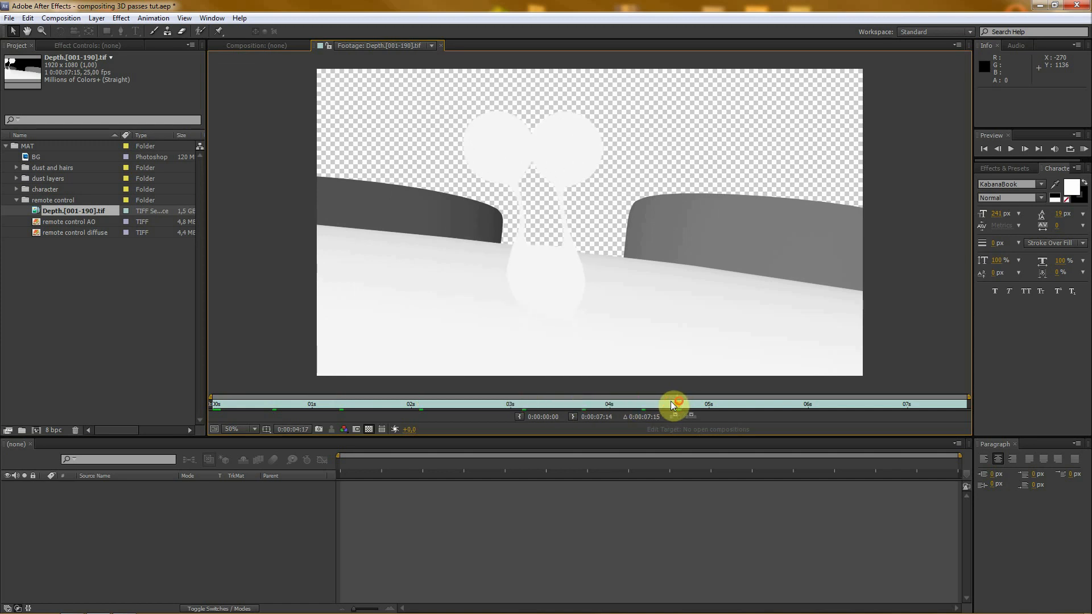
left_click(370, 430)
left_click_drag(534, 405, 752, 403)
- View the remote control AO and remote control diffuse passes, and enlarge the timeline area
double_click(37, 223)
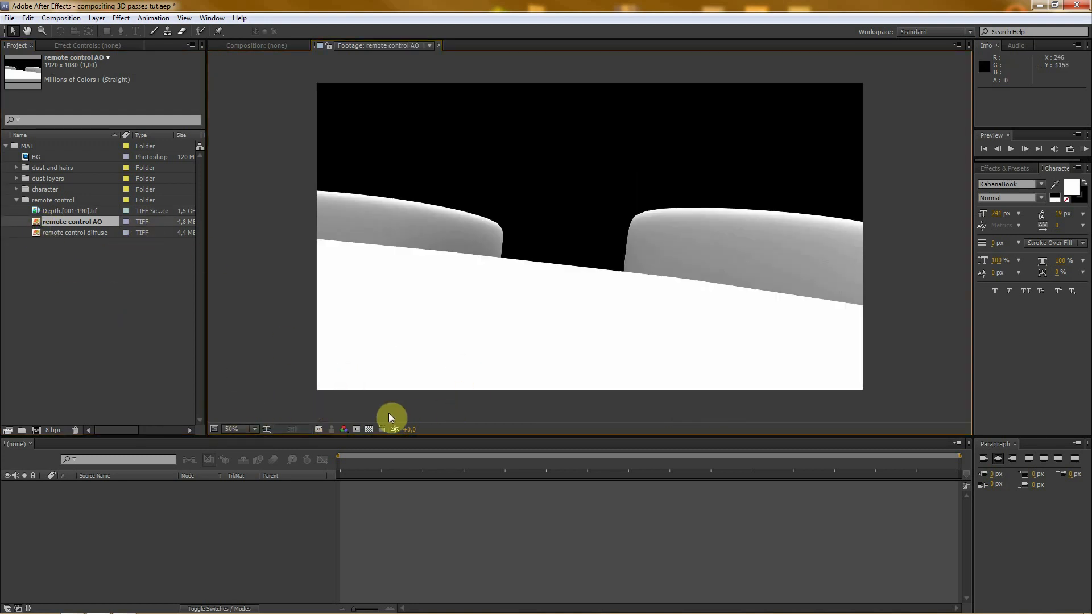
double_click(35, 232)
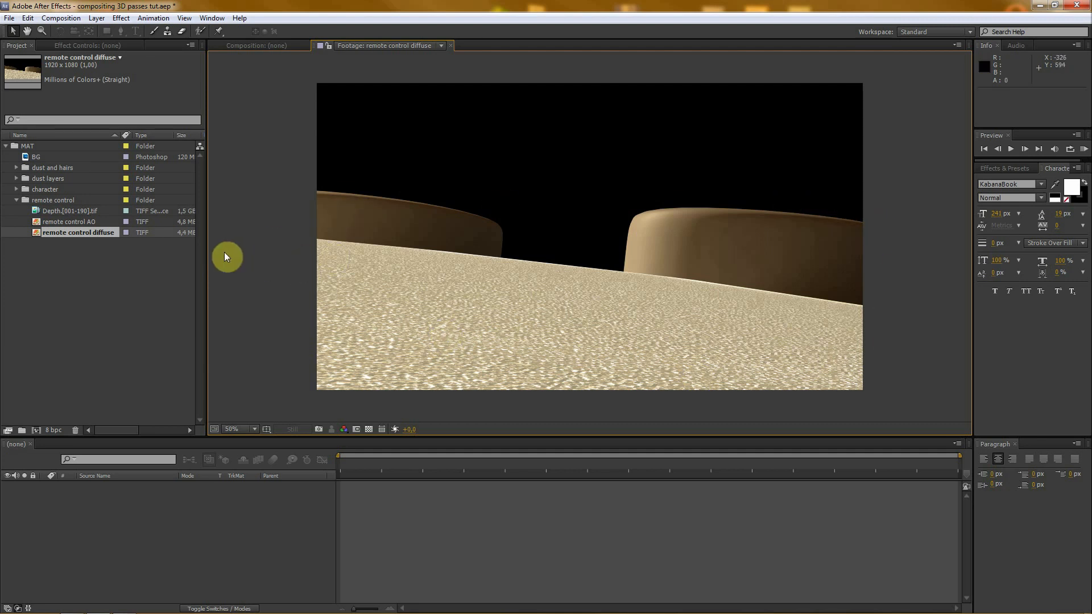
left_click_drag(329, 435, 324, 390)
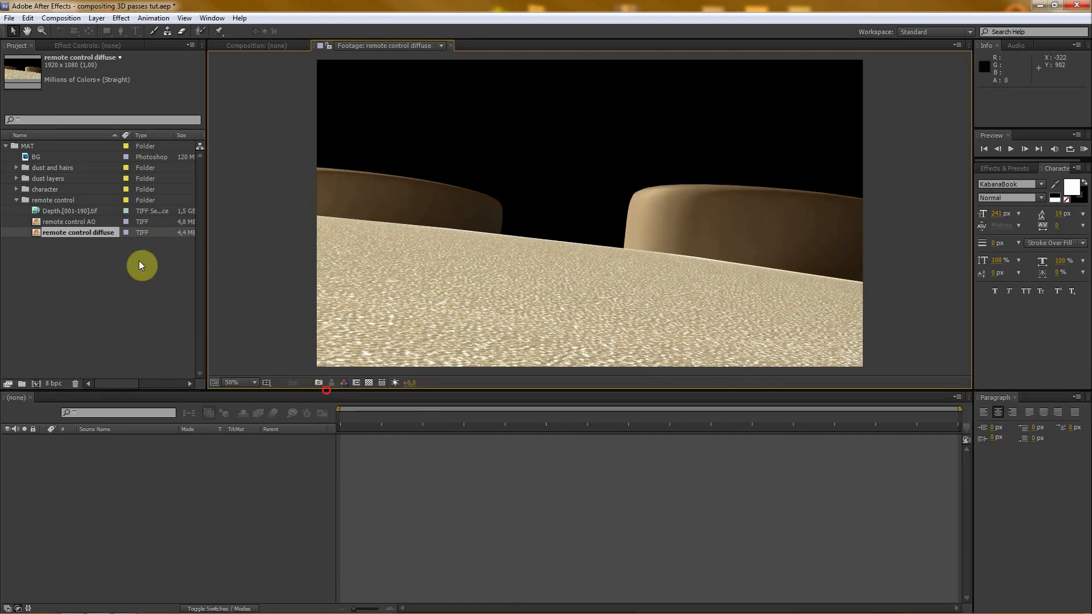
- Collapse the remote control folder and select the character sequence inside the character folder
left_click(15, 199)
left_click(15, 192)
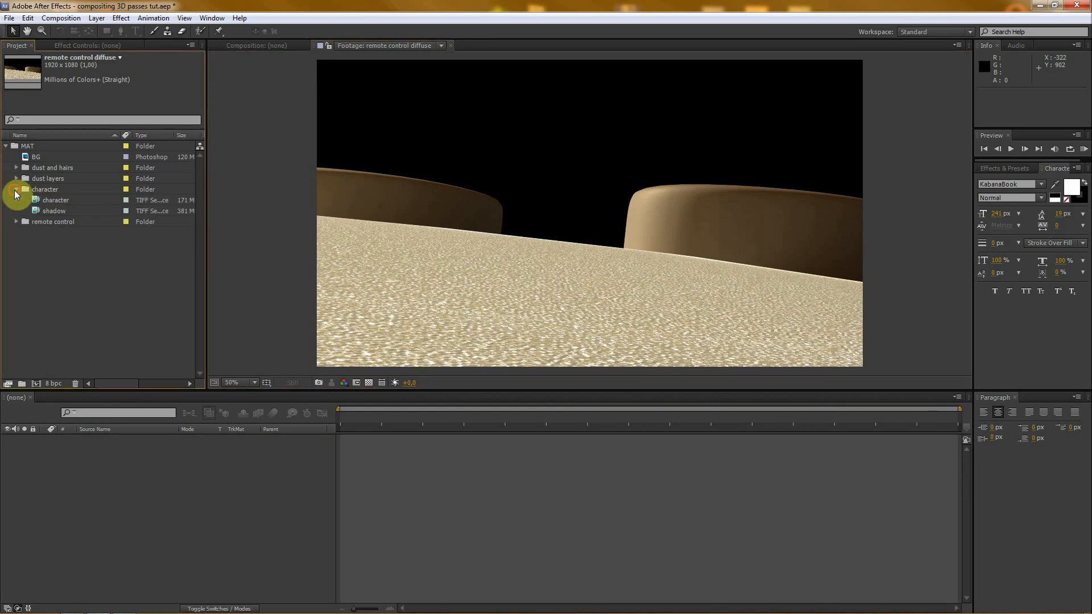
left_click(33, 200)
left_click(36, 210)
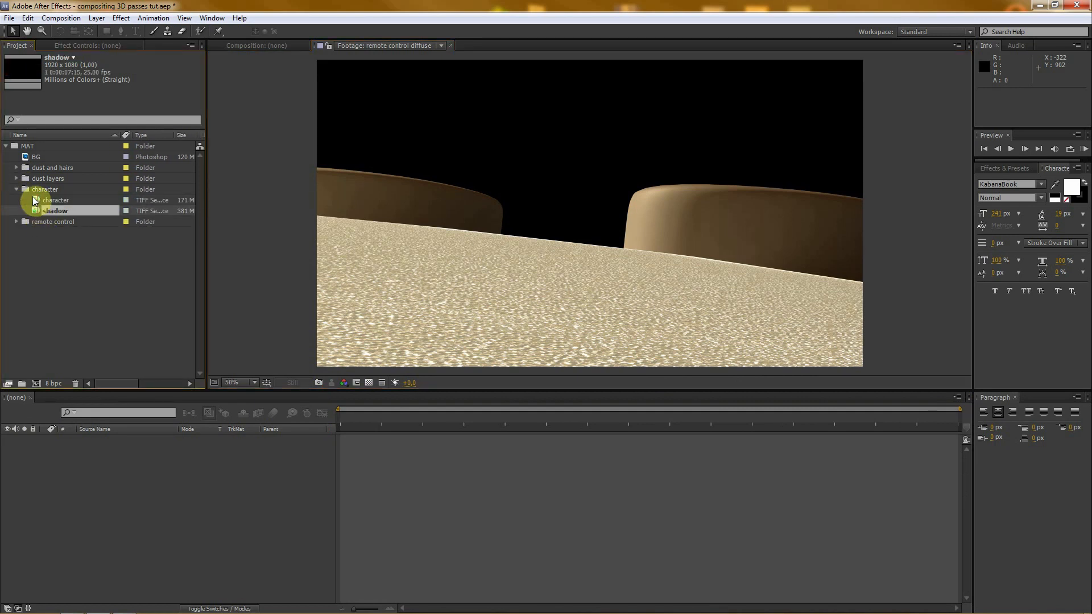
left_click(32, 197)
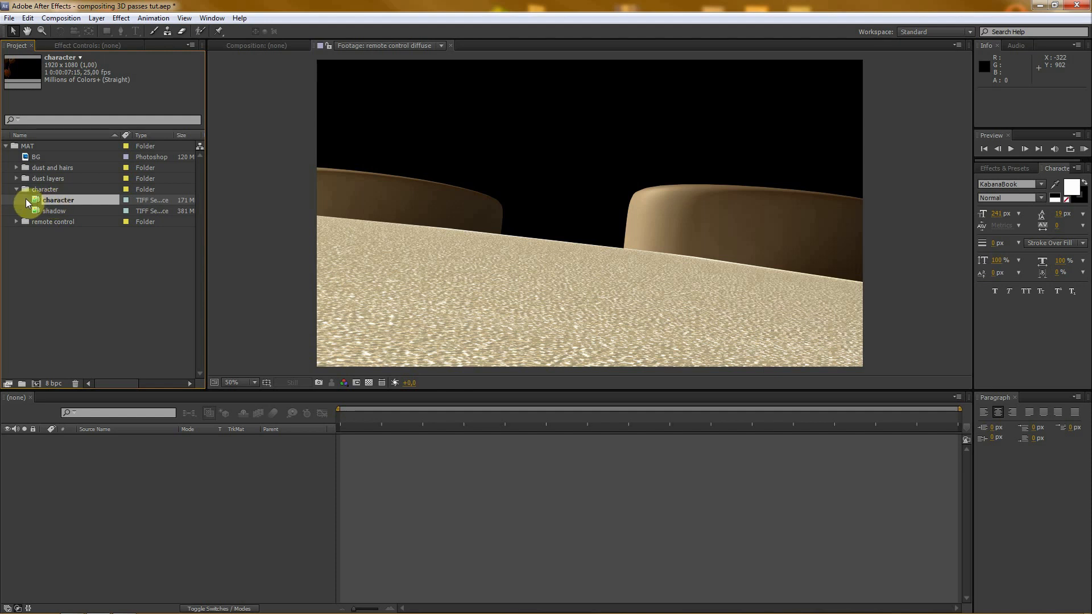
- Create a composition from the character sequence and move it out of the character folder to the project's root level
left_click(36, 382)
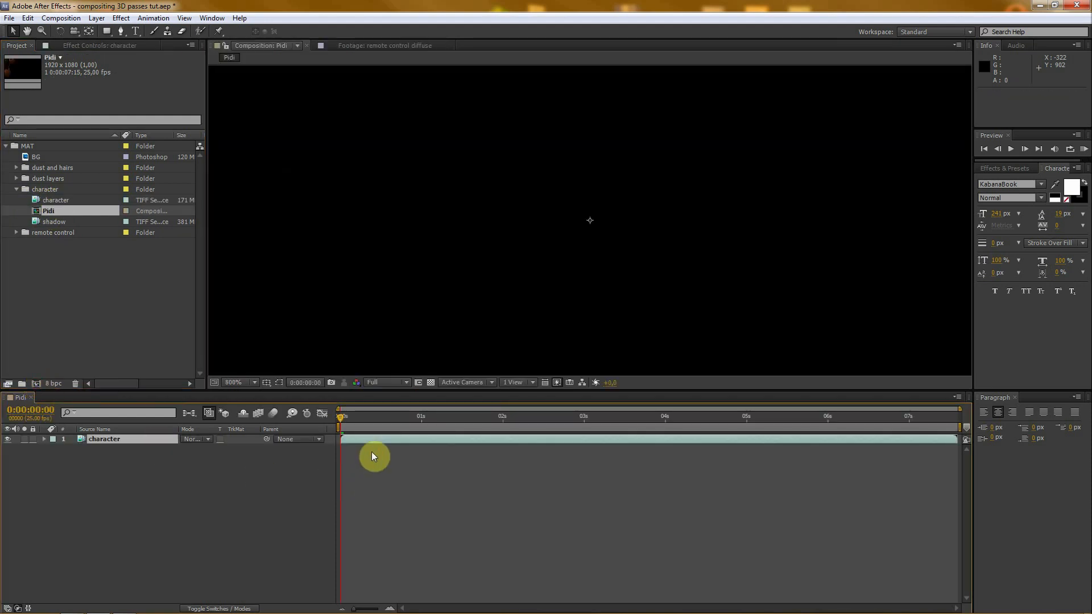
left_click_drag(340, 420, 292, 420)
left_click_drag(37, 209, 36, 304)
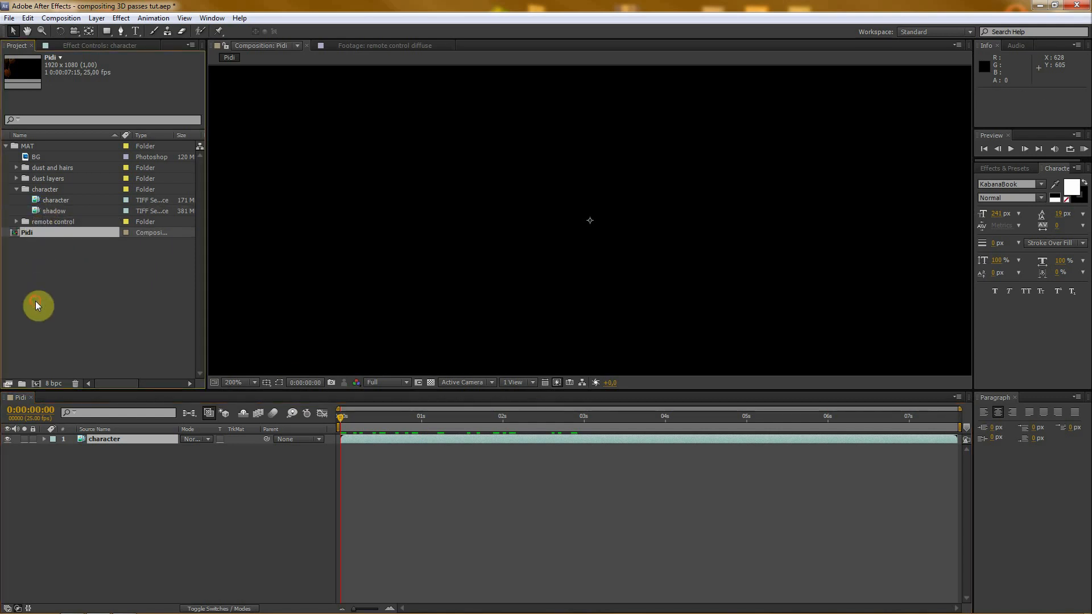
left_click(6, 146)
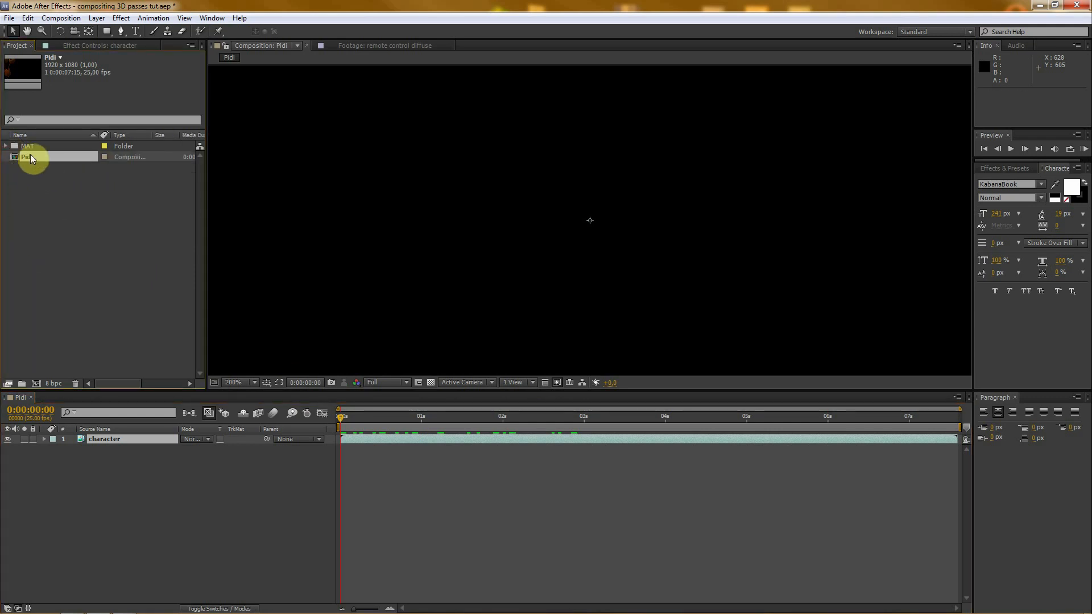
left_click(6, 147)
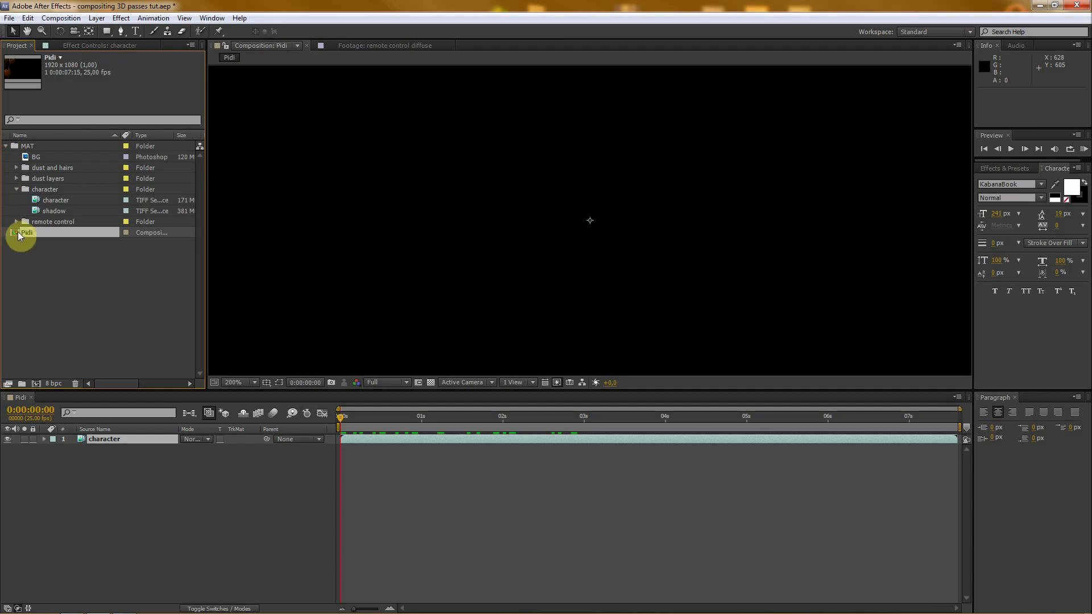
- Rename the new composition in the project root as "final comp"
left_click(23, 253)
left_click(22, 234)
key("Return")
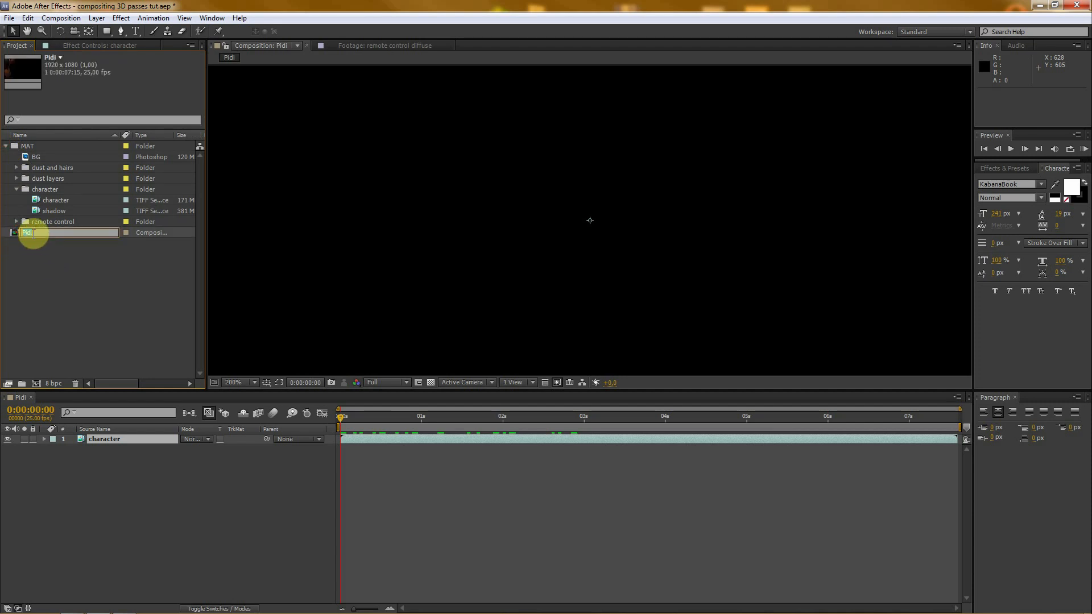
type("final co")
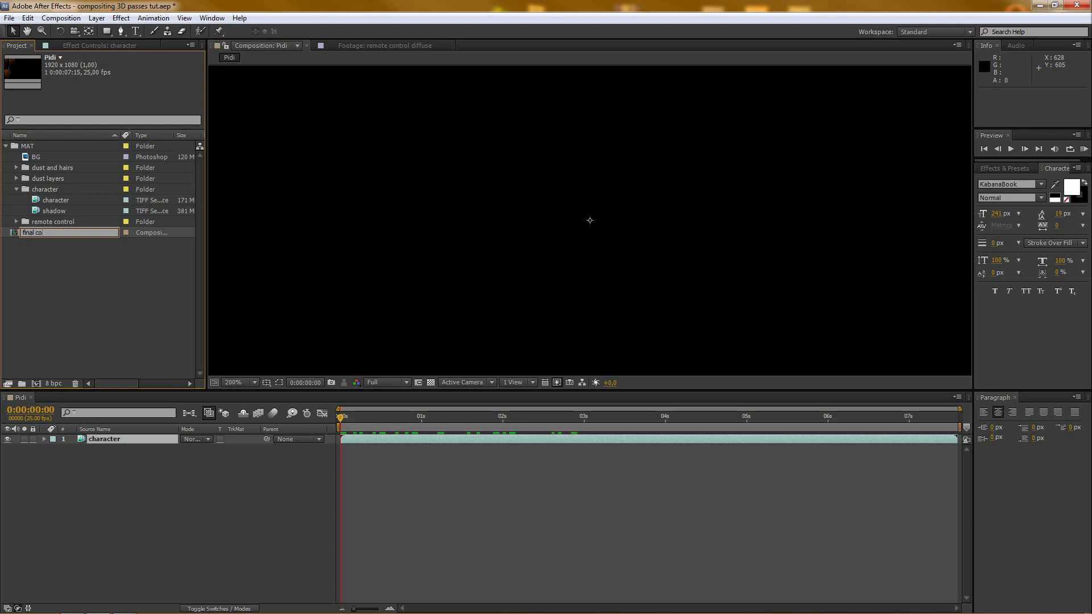
type("mp")
key("Return")
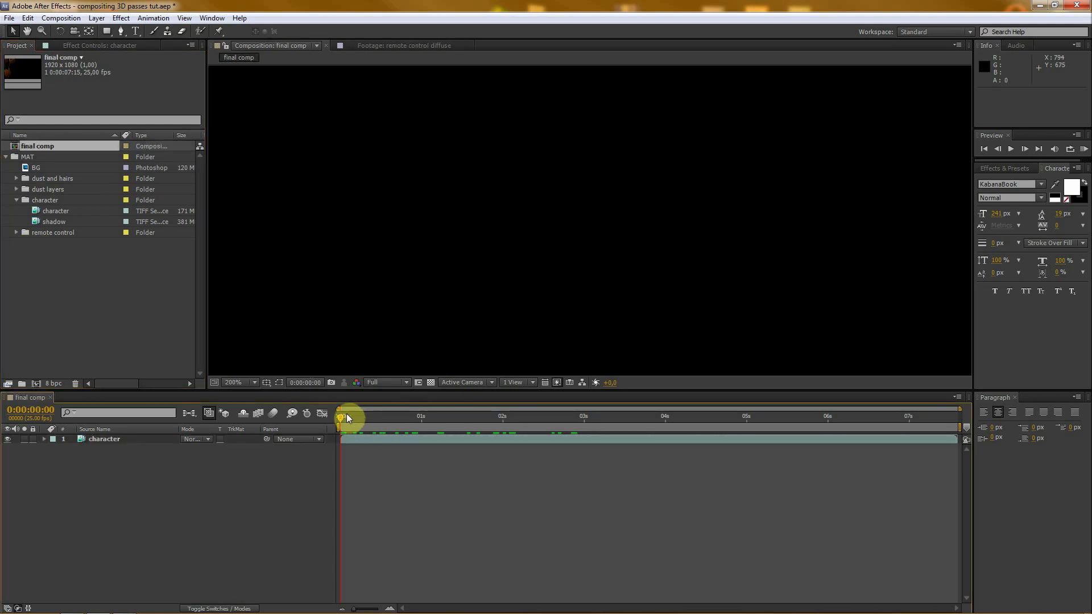
- Go to 0:00:03:01 in final comp, review its composition settings, and view the whole character frame with a taller preview area
left_click_drag(347, 413, 588, 417)
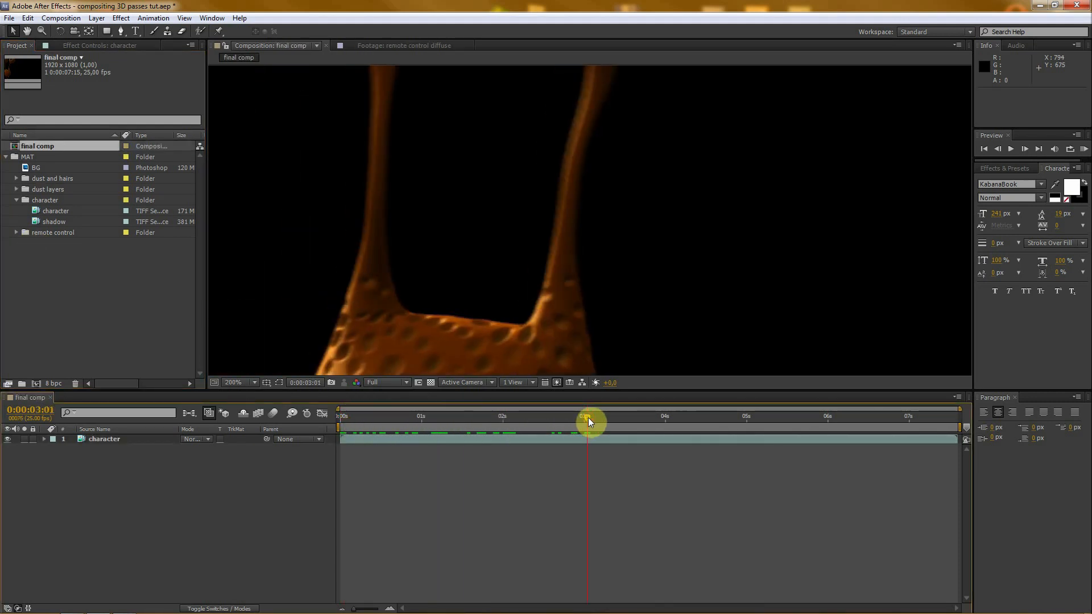
key("ctrl+k")
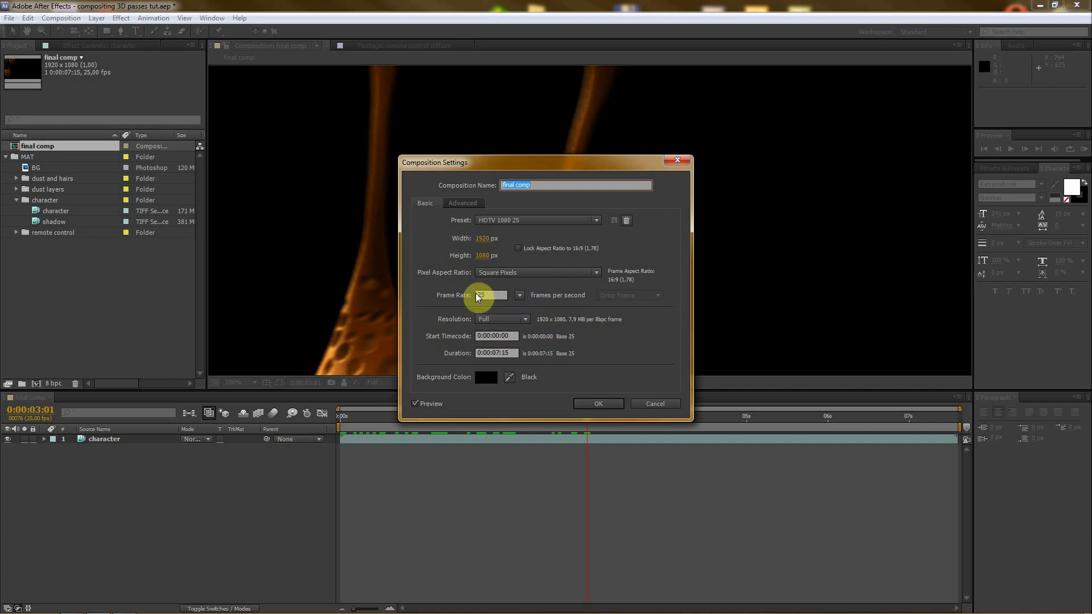
left_click(612, 407)
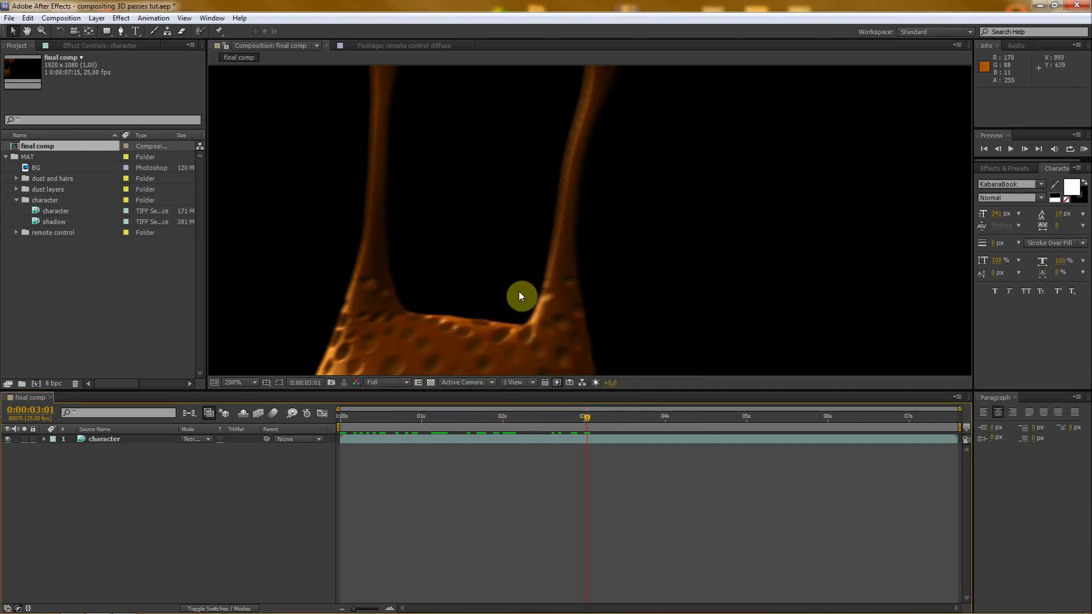
scroll(520, 290, "down", 2)
scroll(520, 284, "down", 1)
scroll(520, 284, "up", 1)
scroll(520, 284, "down", 1)
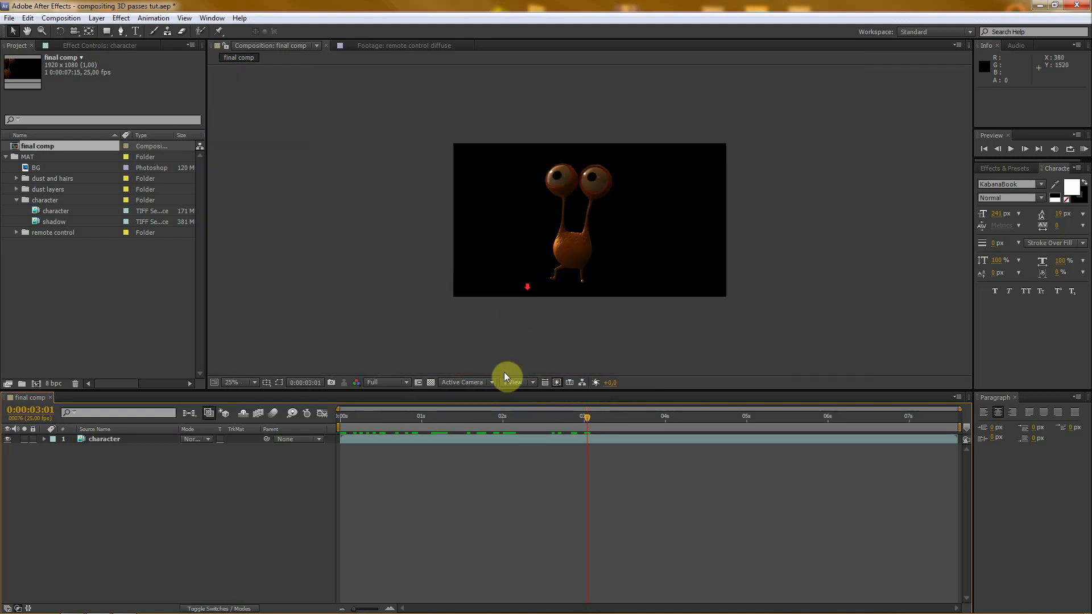
left_click_drag(516, 388, 516, 402)
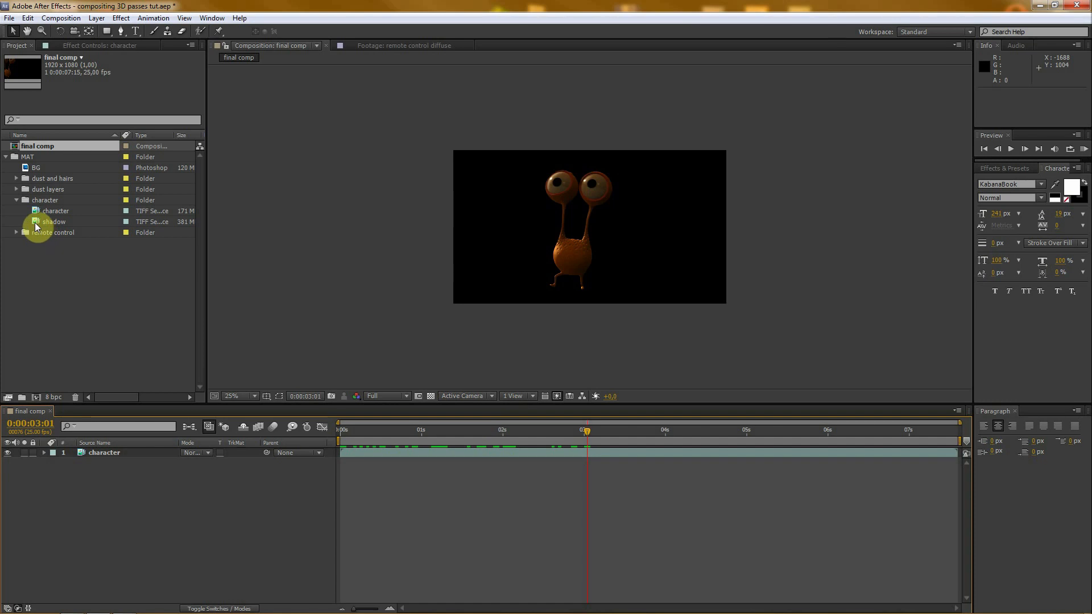
- Add the shadow sequence and remote control diffuse pass beneath the character layer, with the transparency grid displayed
left_click_drag(34, 221, 104, 477)
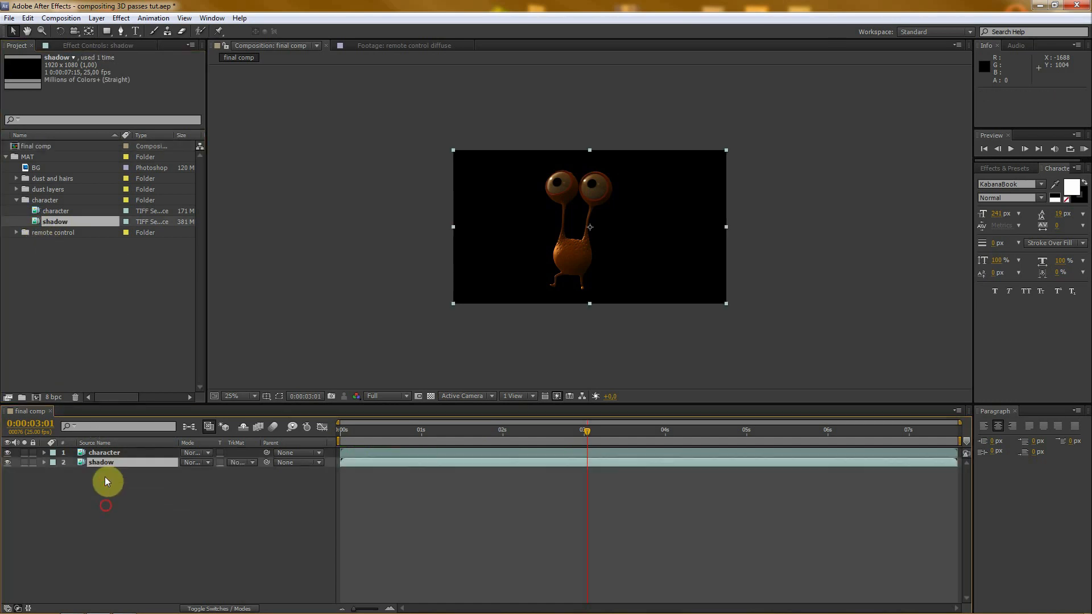
left_click(430, 398)
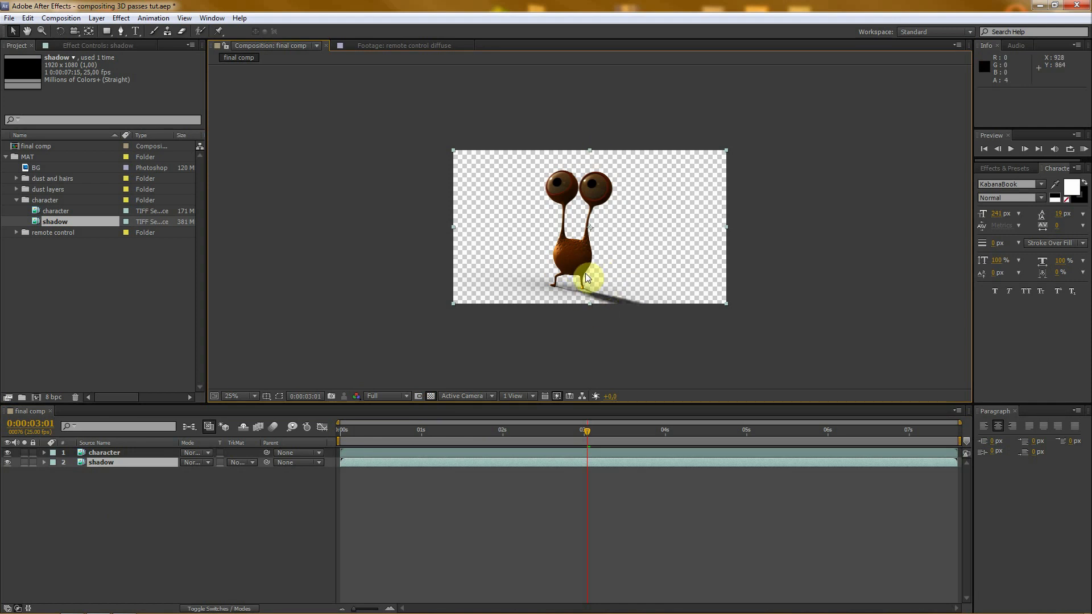
left_click(16, 232)
left_click(37, 254)
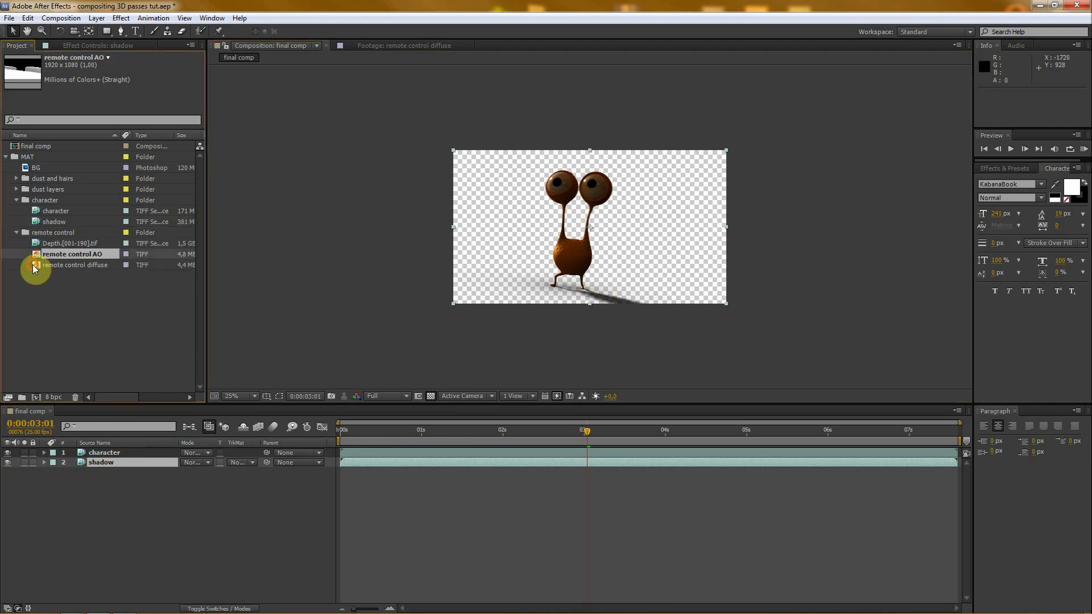
left_click_drag(34, 268, 87, 541)
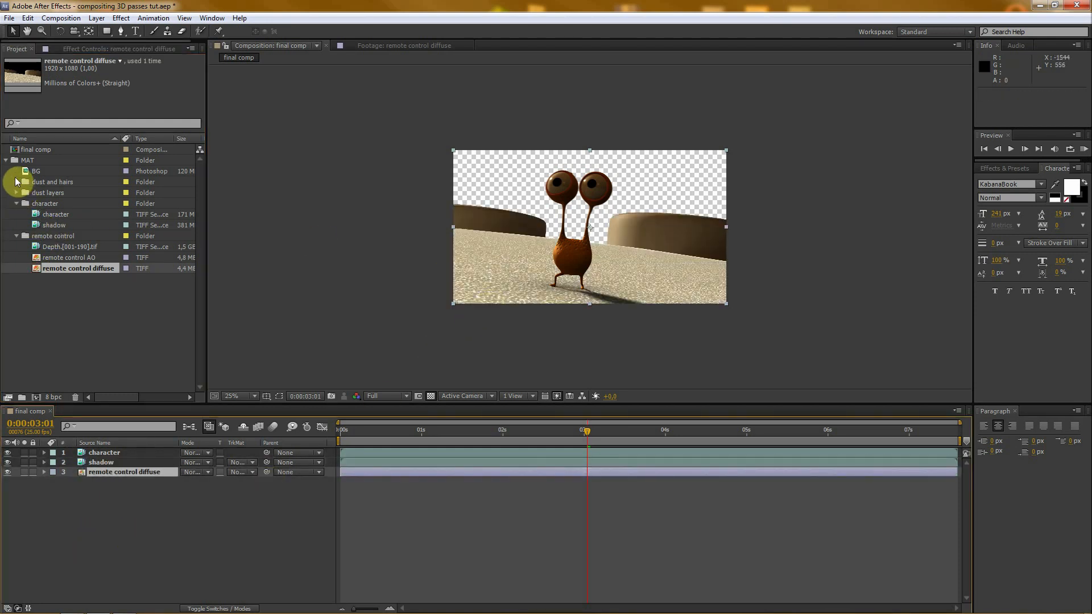
- Add the BG image as the lowest layer of final comp and scale it to 36%
left_click_drag(31, 171, 127, 569)
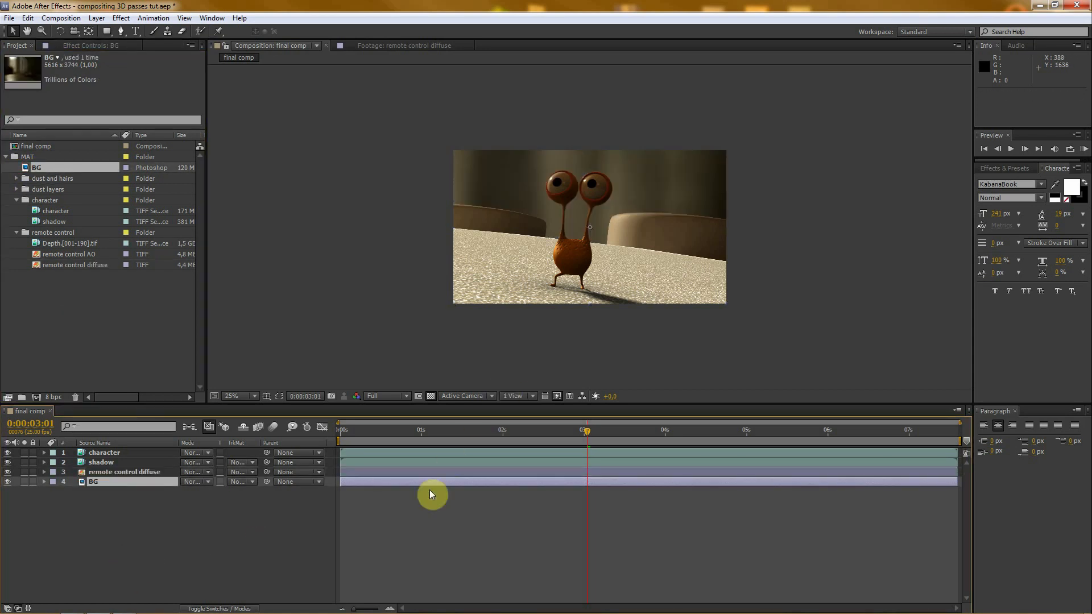
key("comma")
key("comma")
key("comma")
key("comma")
key("s")
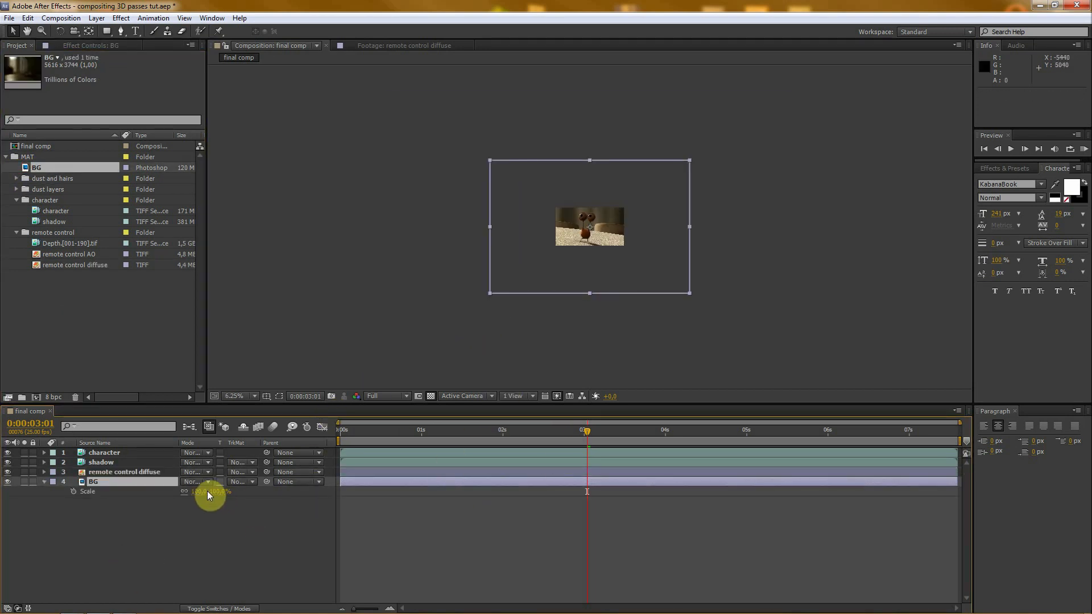
left_click_drag(196, 491, 162, 488)
key("period")
key("period")
key("period")
key("comma")
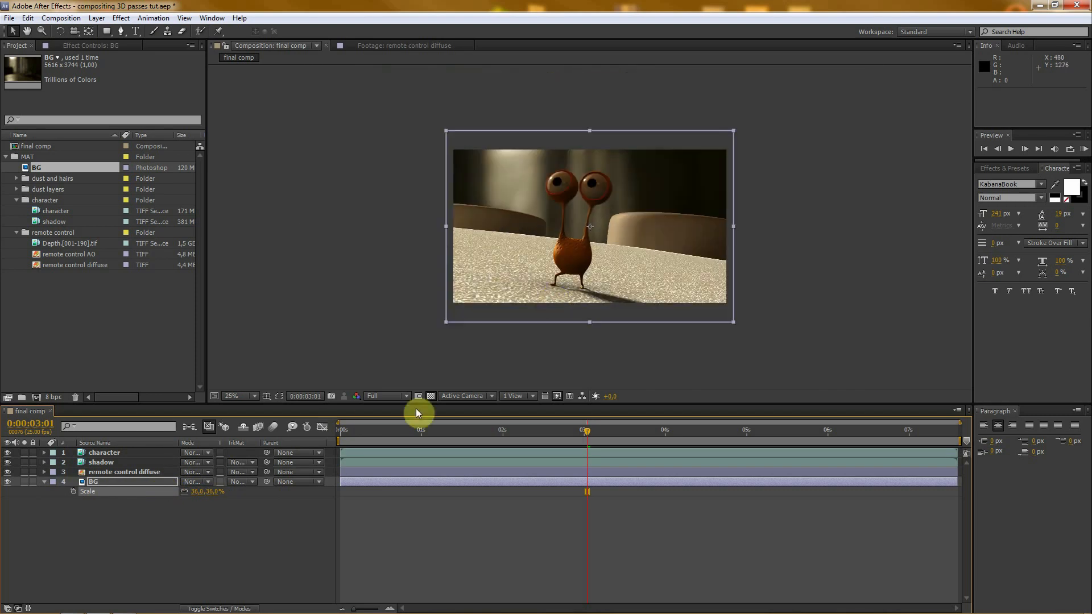
- Preview the assembled layers at several frames, stopping at 0:00:01:15, and collapse the BG layer's properties
left_click(246, 541)
left_click_drag(568, 431, 738, 445)
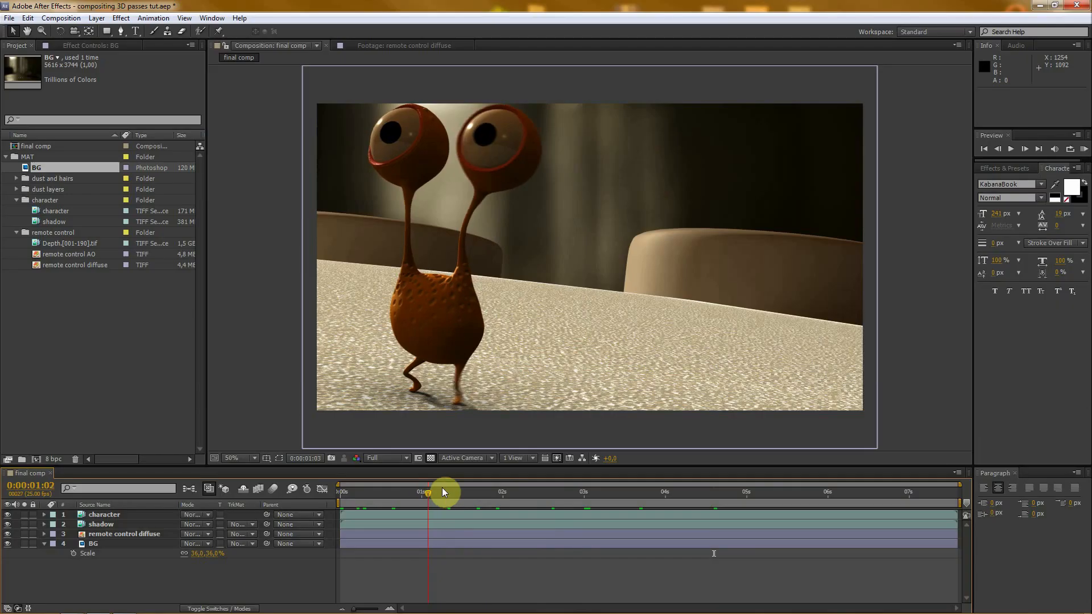
left_click_drag(442, 487, 466, 487)
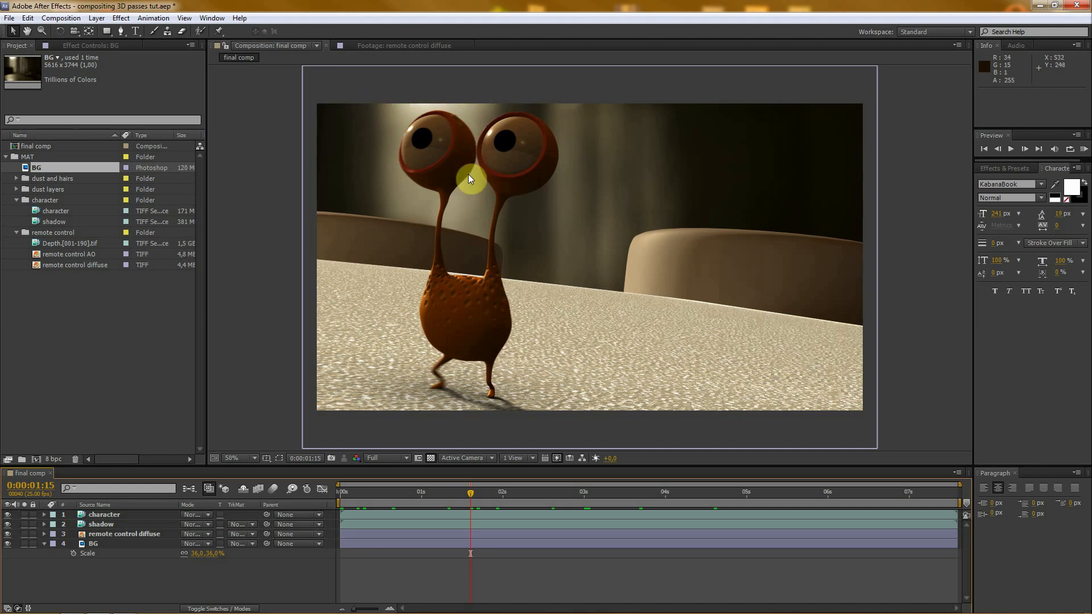
left_click(44, 543)
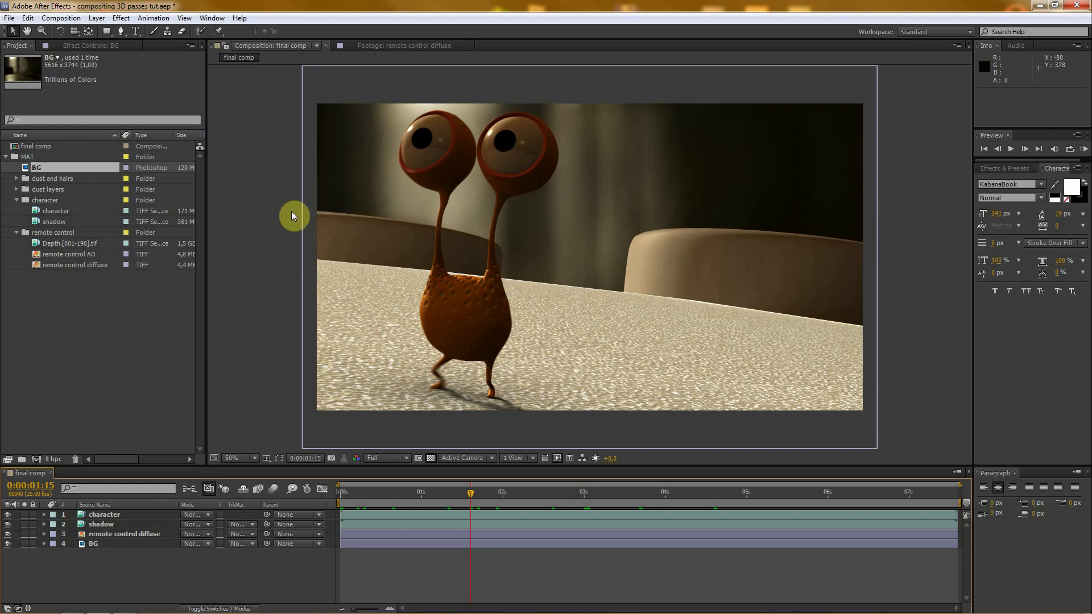
- Pre-compose the remote control diffuse layer as "remote control precomp", leaving all attributes in final comp
left_click(120, 535)
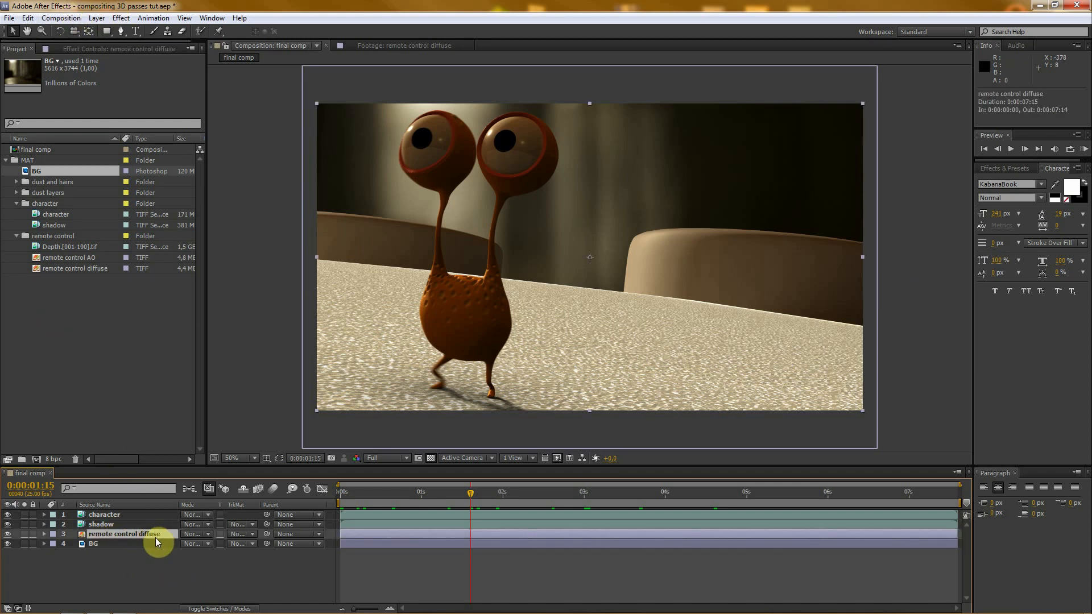
left_click(57, 18)
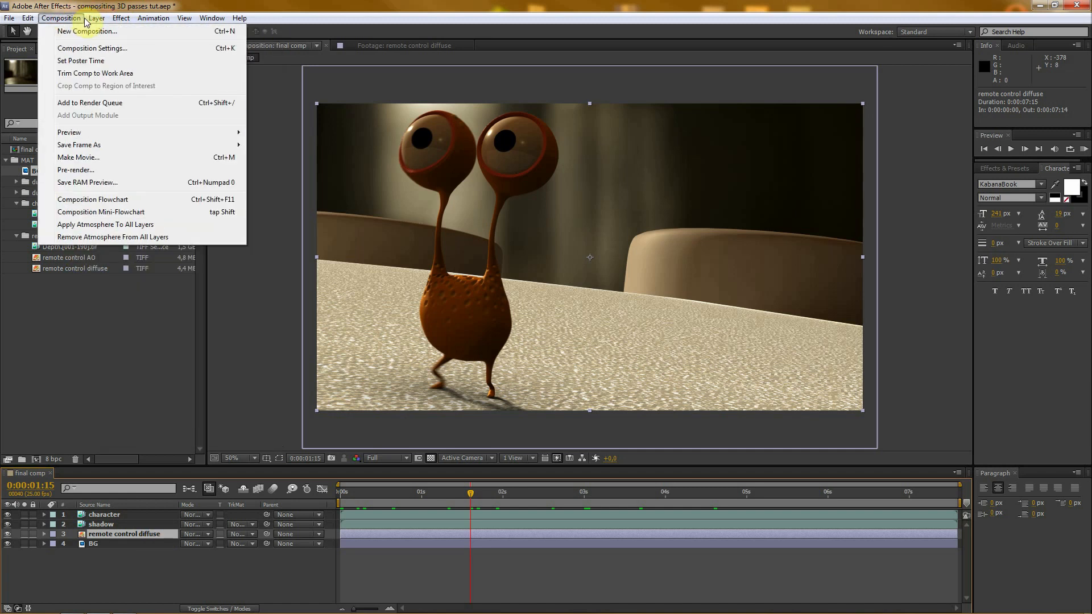
mouse_move(96, 19)
left_click(126, 438)
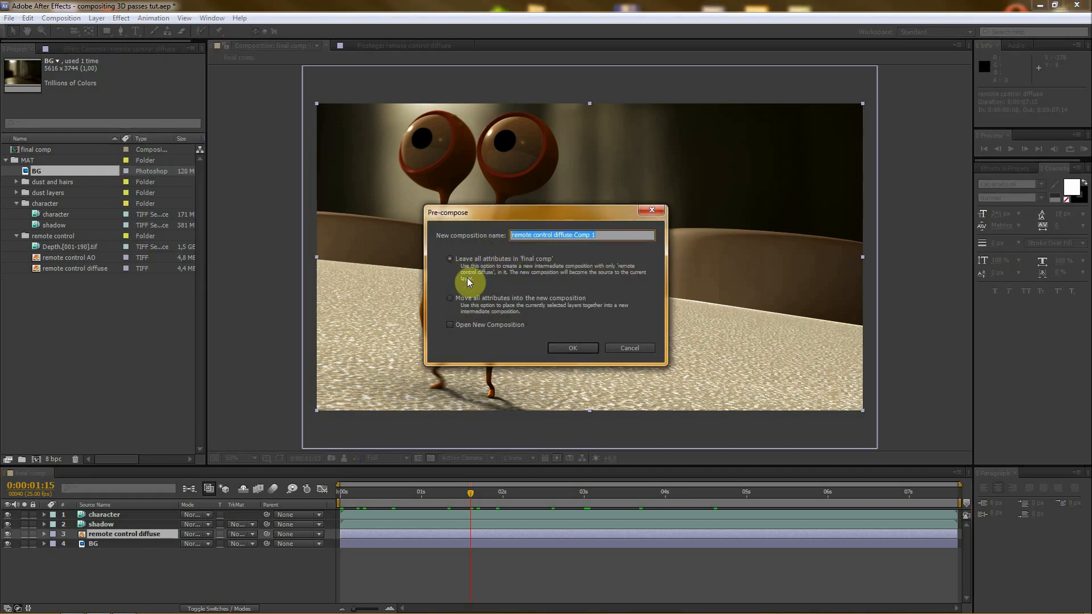
left_click_drag(611, 236, 554, 236)
type("prec")
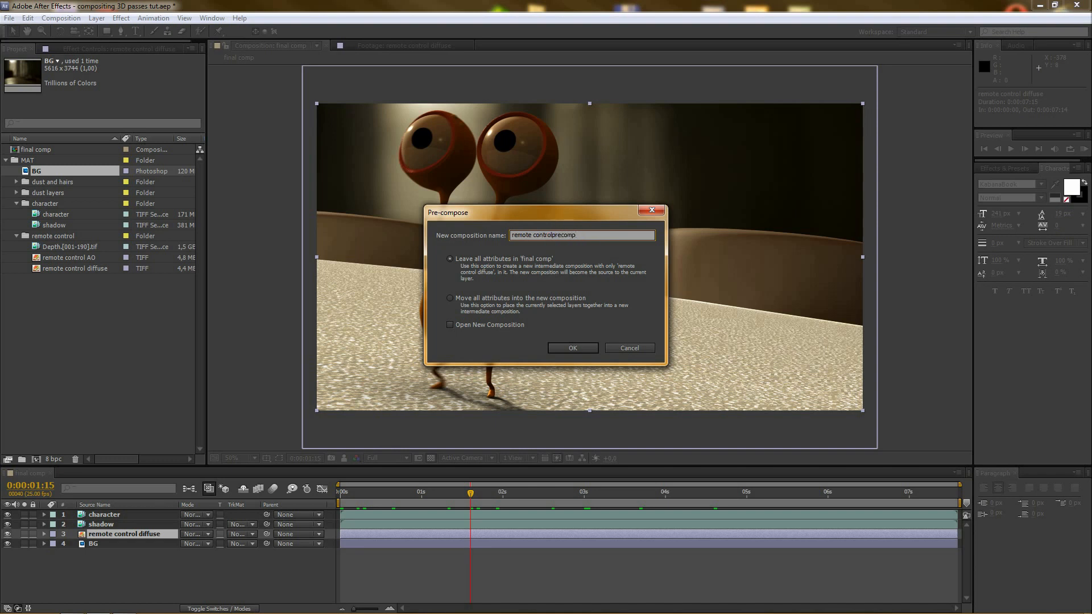
left_click(552, 235)
left_click(571, 347)
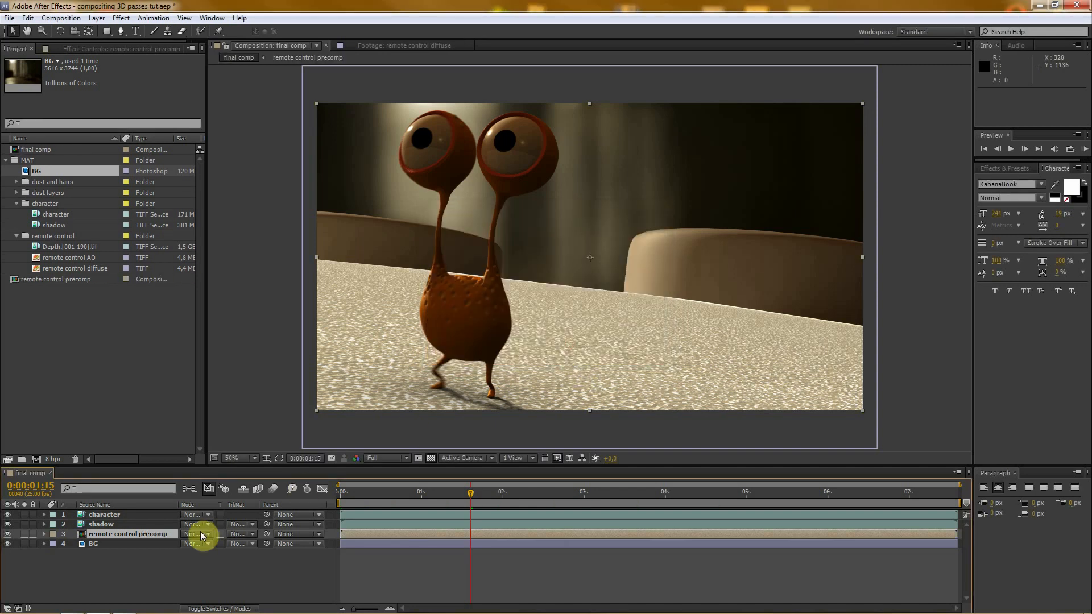
- Open remote control precomp and add the remote control AO pass above the remote control diffuse layer
double_click(79, 534)
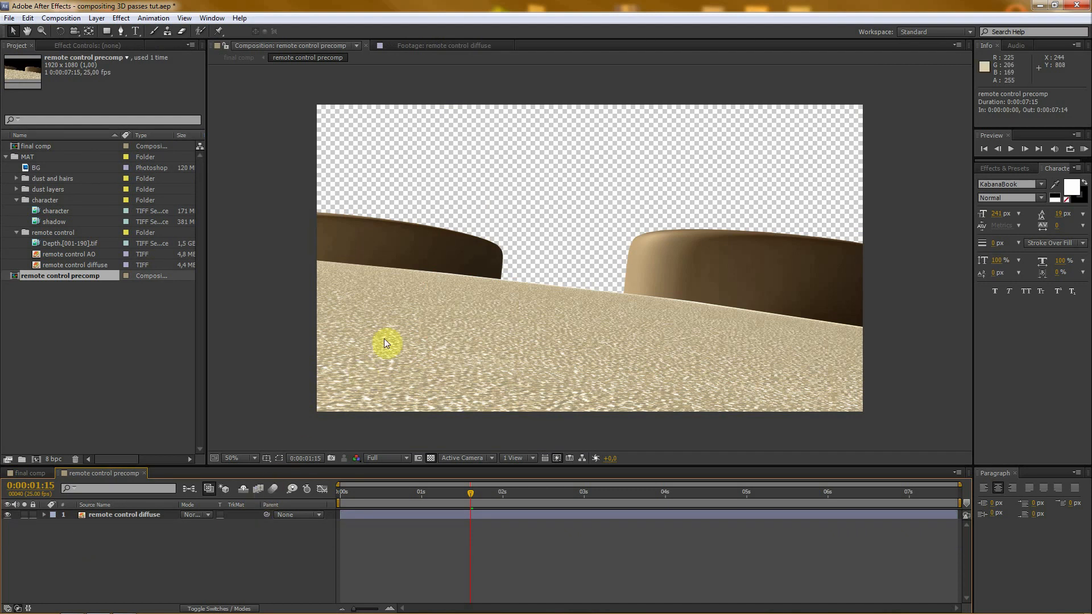
left_click(122, 522)
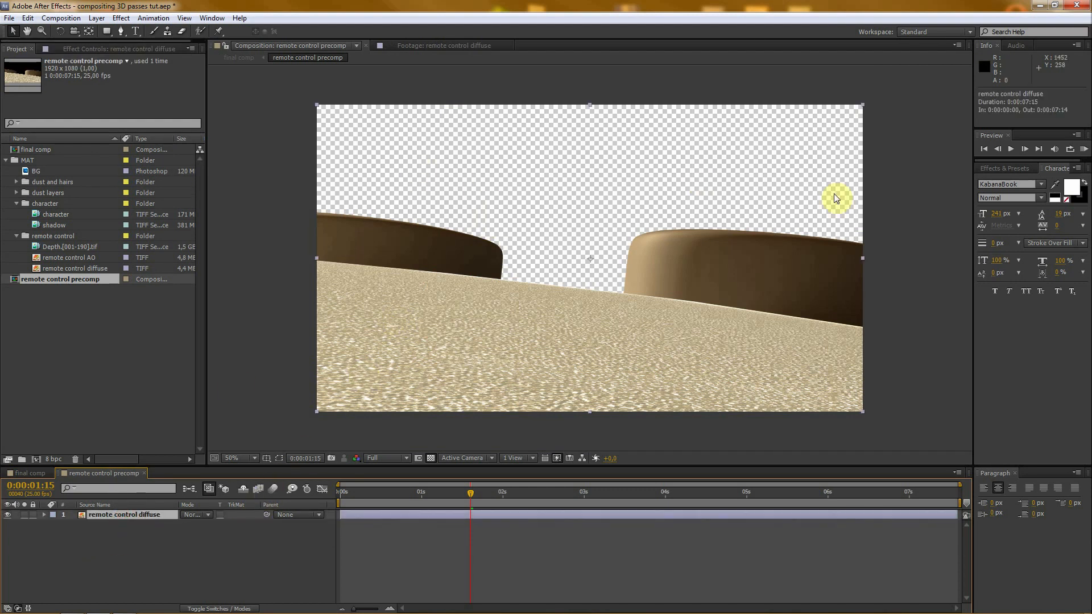
left_click(60, 260)
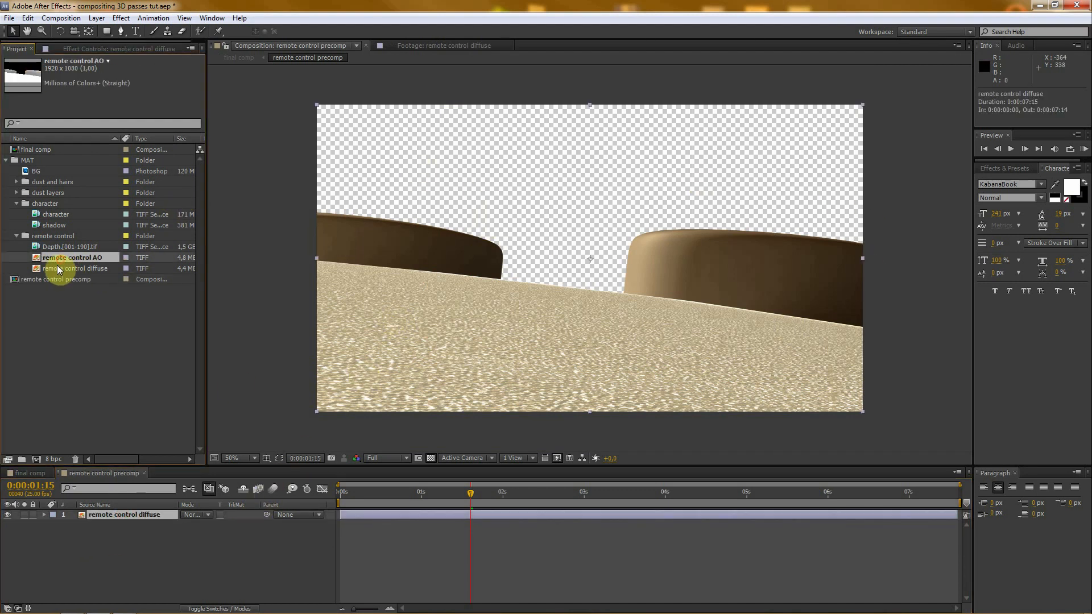
left_click_drag(55, 258, 135, 506)
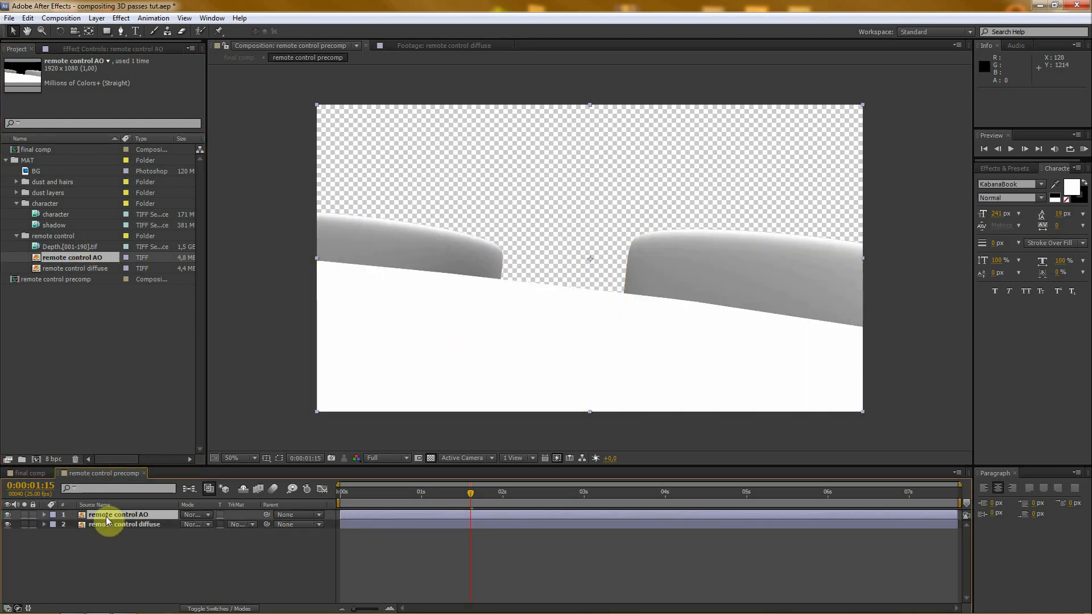
- Try the Overlay blending mode on the remote control AO layer, and set it to Multiply instead
left_click(195, 515)
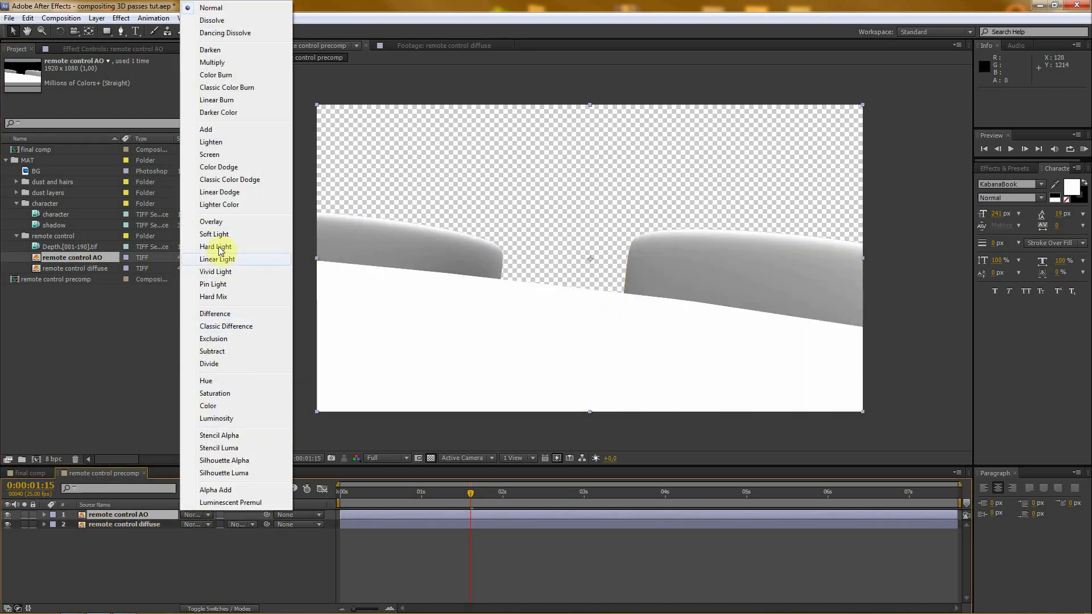
left_click(211, 222)
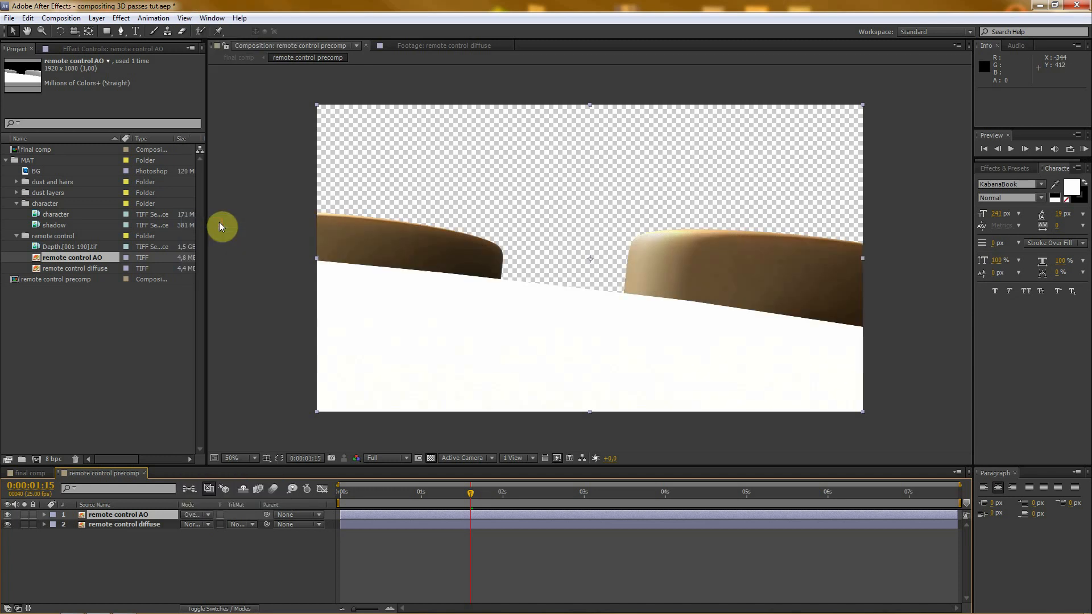
left_click(195, 515)
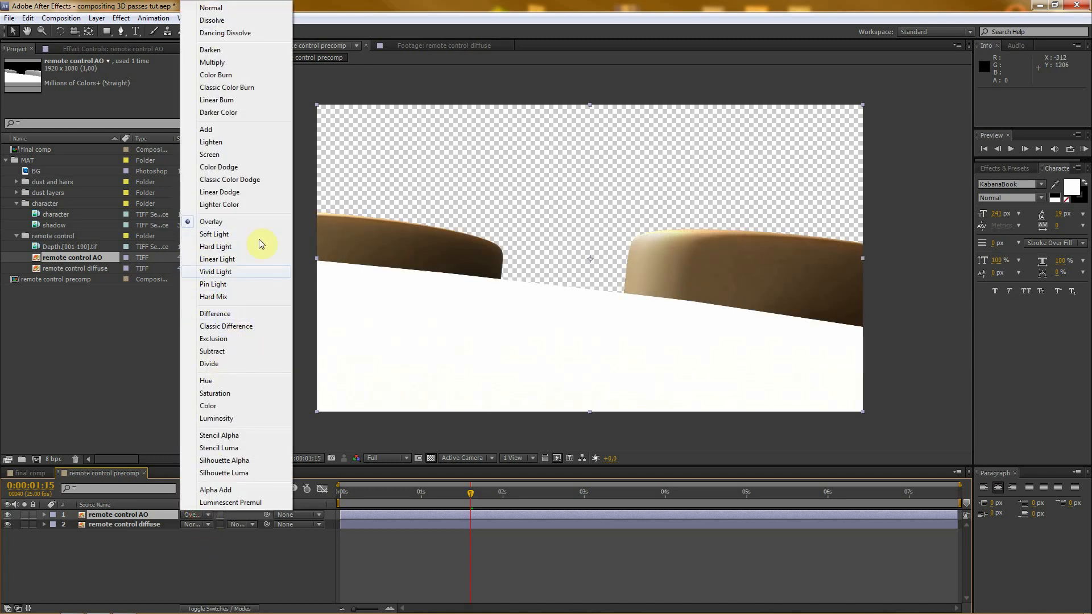
left_click(212, 63)
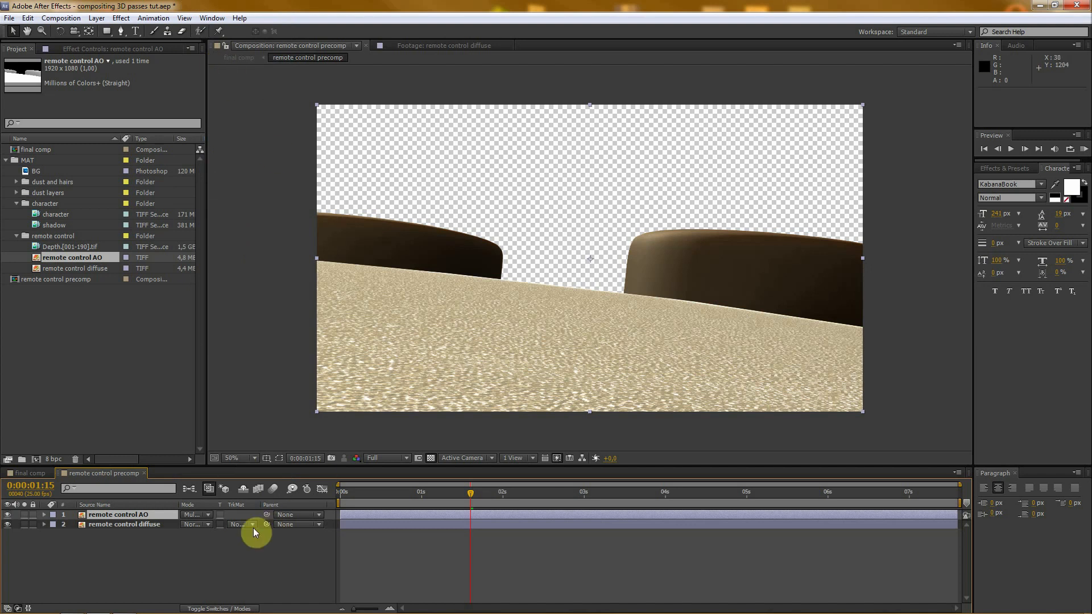
- Set the remote control AO layer's opacity to 60%
left_click(114, 514)
key("t")
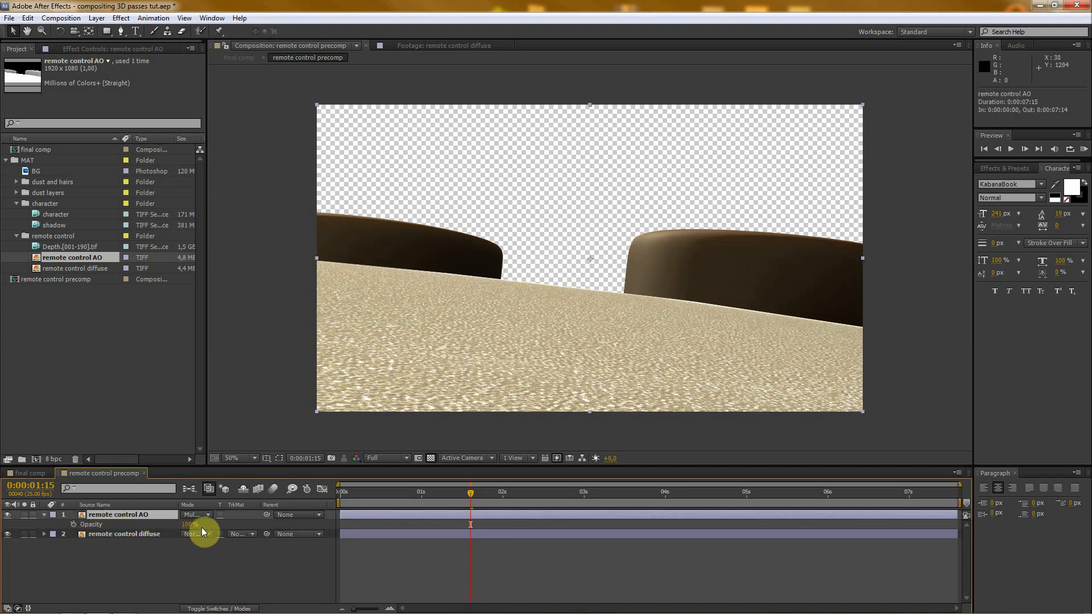
left_click_drag(191, 529, 43, 519)
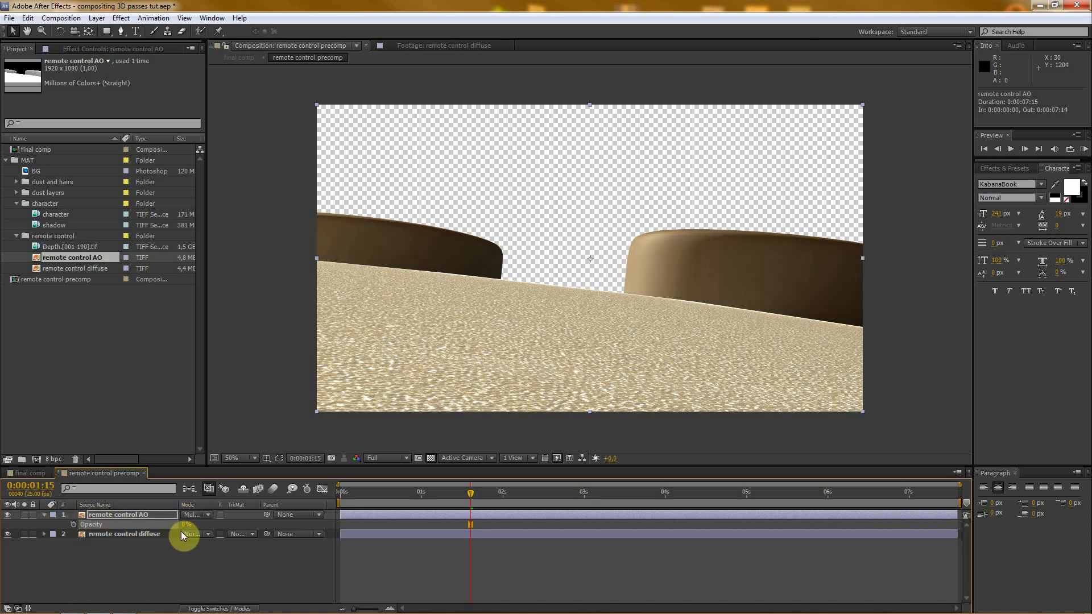
left_click_drag(184, 519, 266, 527)
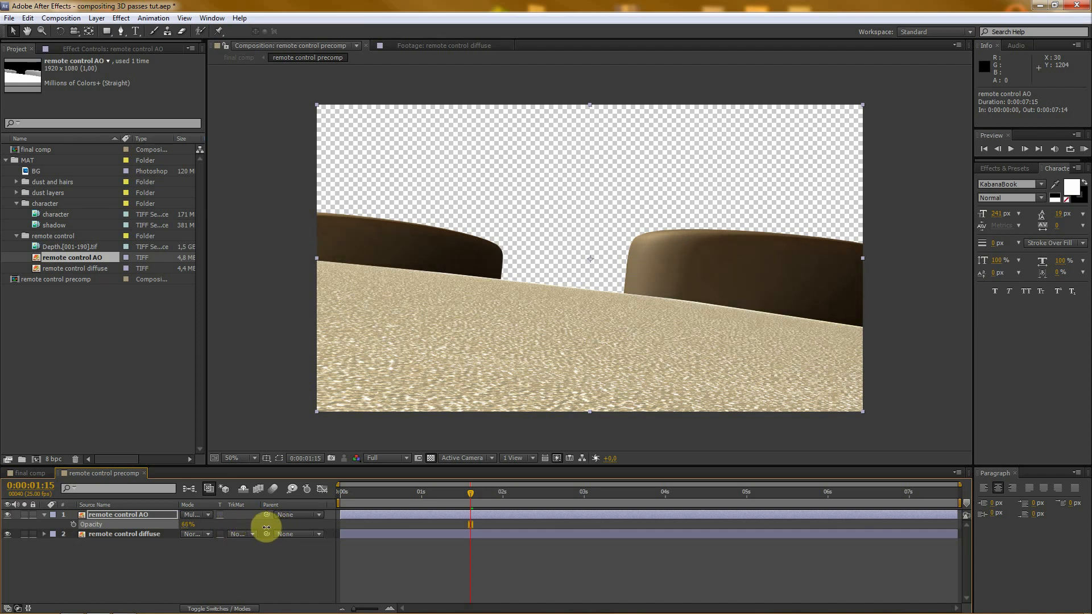
left_click(186, 524)
type("60")
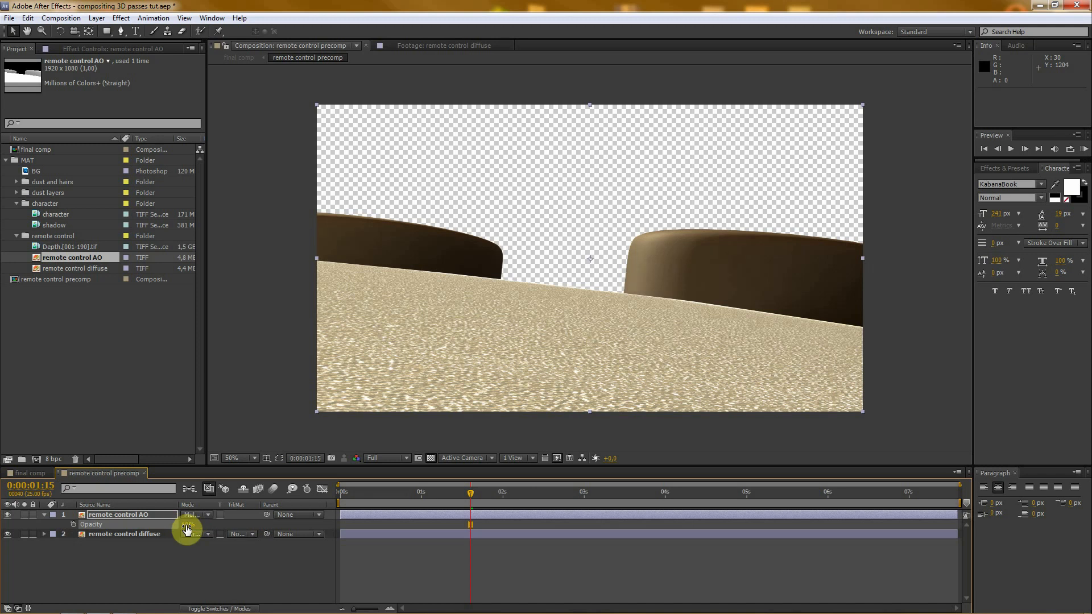
key("Return")
left_click(202, 562)
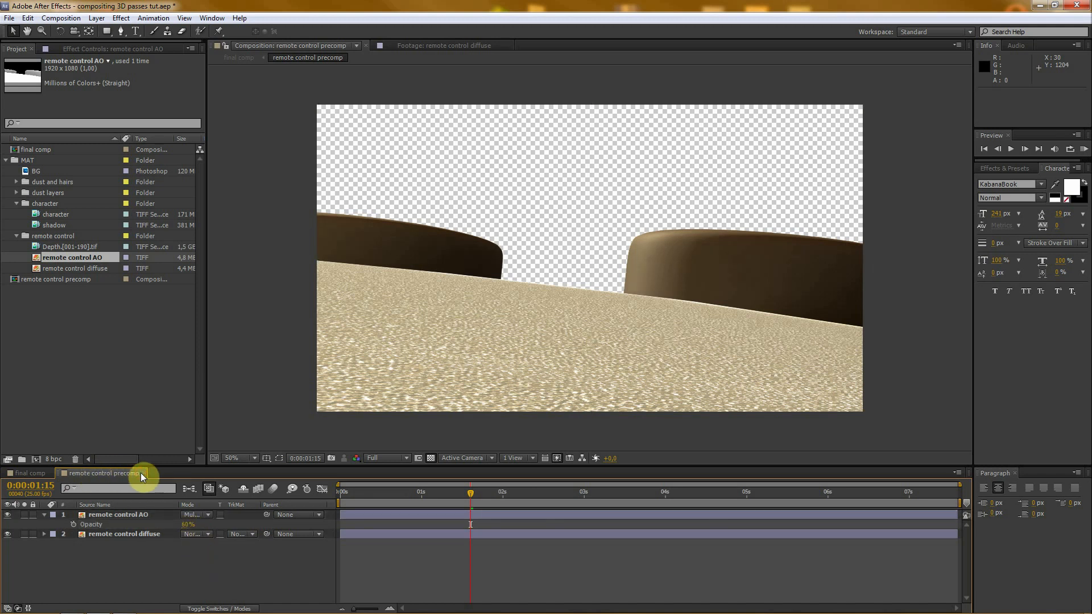
- Close remote control precomp to return to final comp, and enlarge the timeline area
left_click(142, 474)
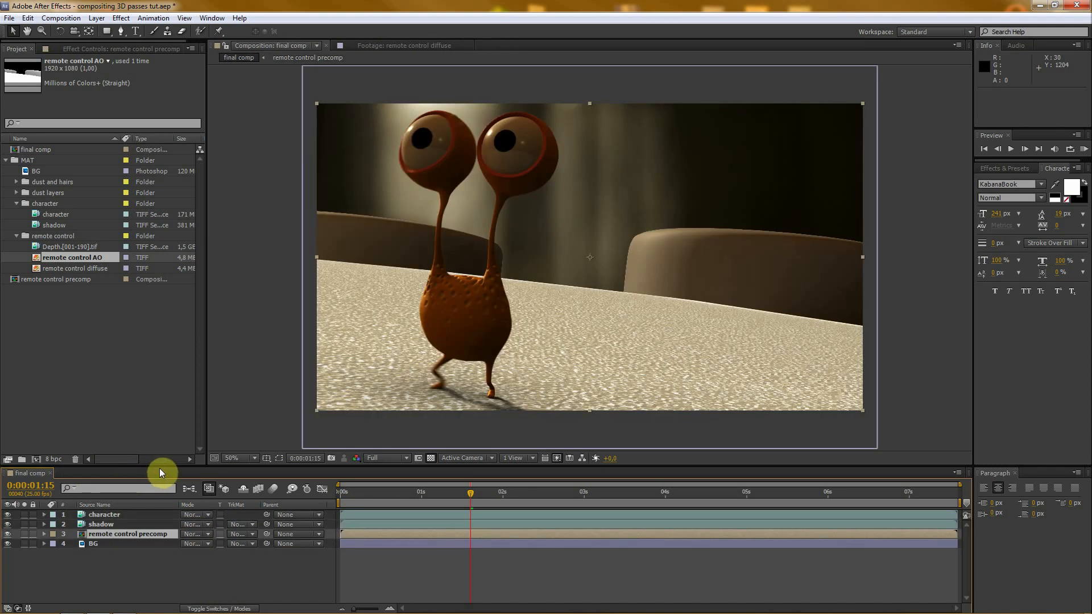
left_click_drag(159, 469, 150, 438)
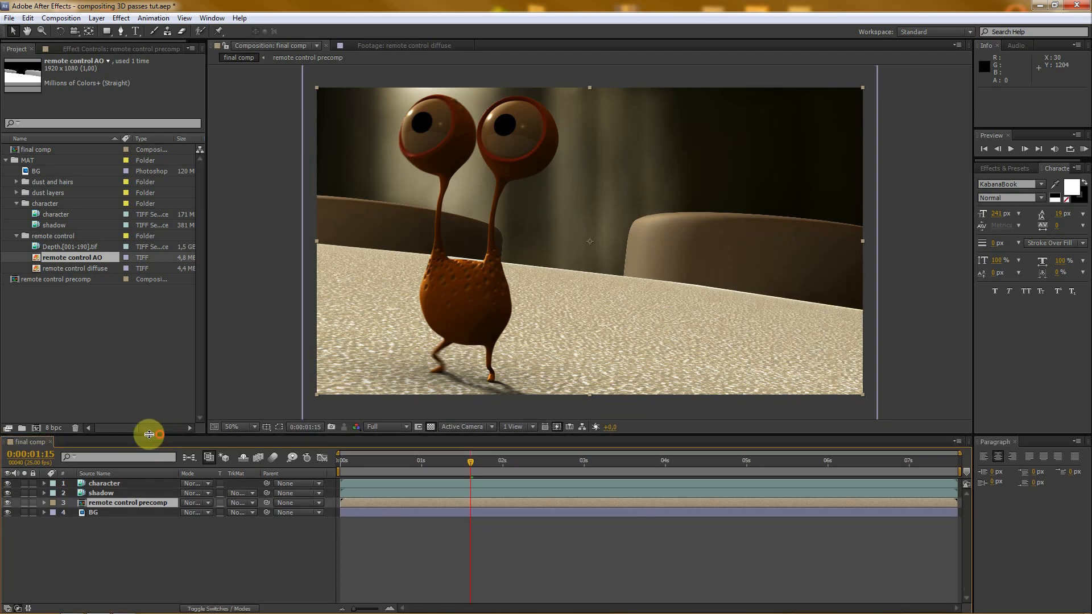
left_click(91, 548)
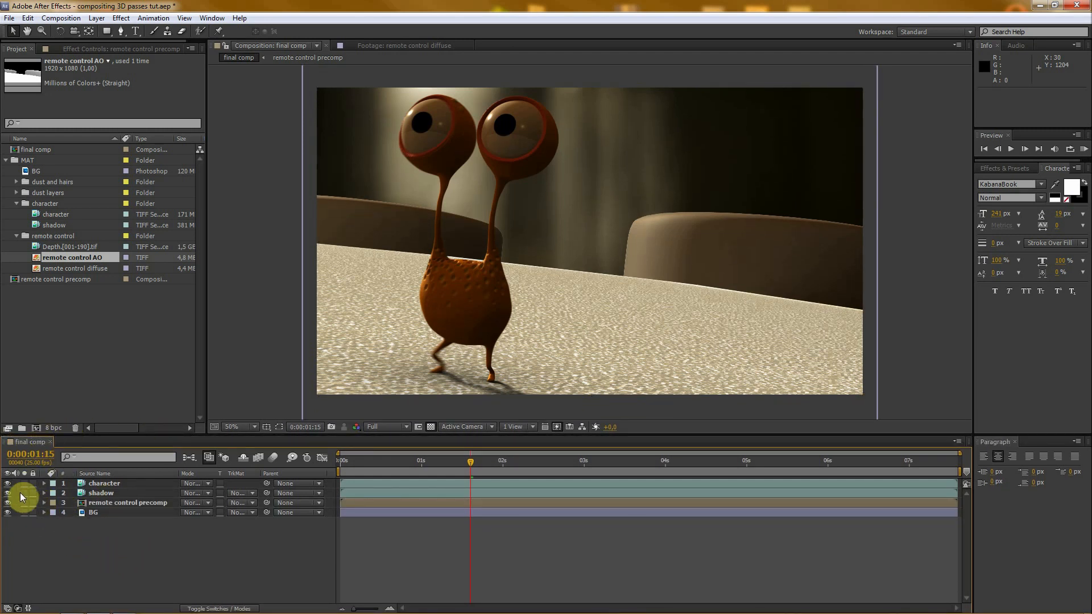
- Hide the character, shadow and BG layers, and turn off the transparency grid to isolate remote control precomp on black
left_click_drag(7, 483, 8, 493)
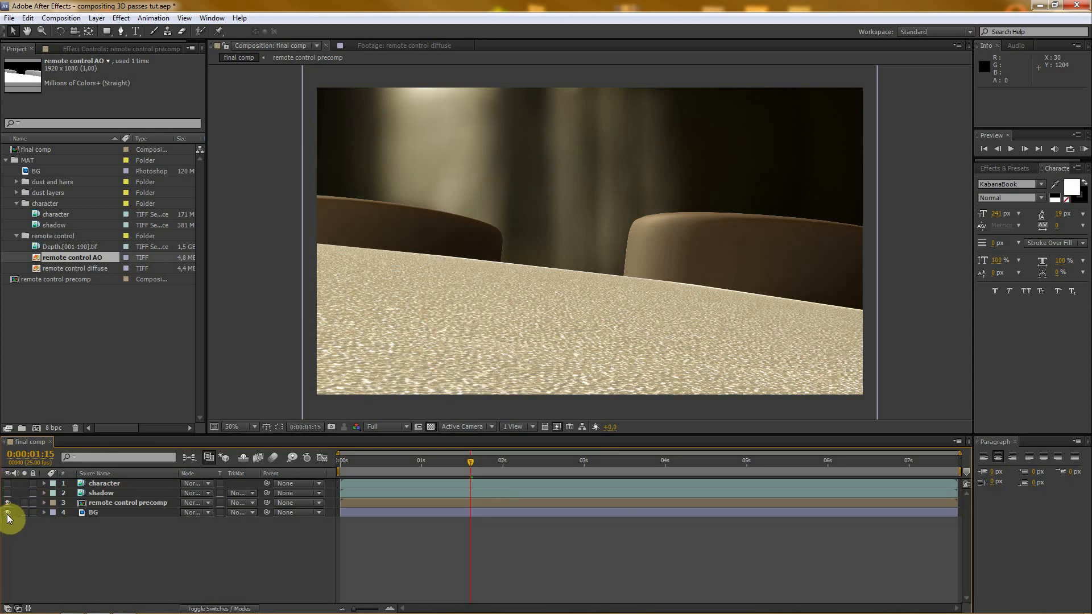
left_click(8, 513)
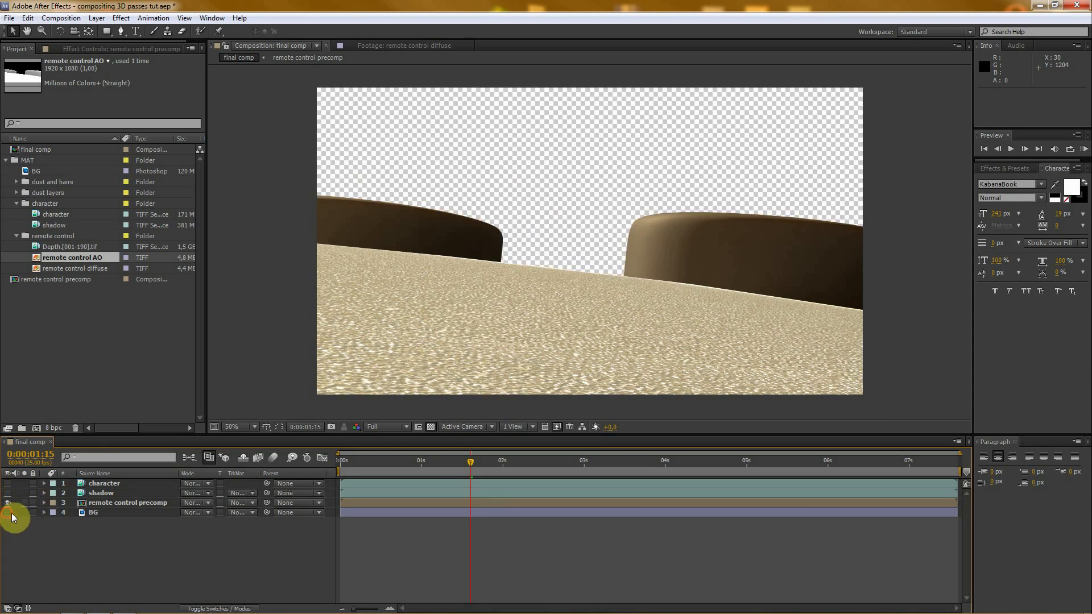
left_click(110, 503)
scroll(466, 258, "up", 1)
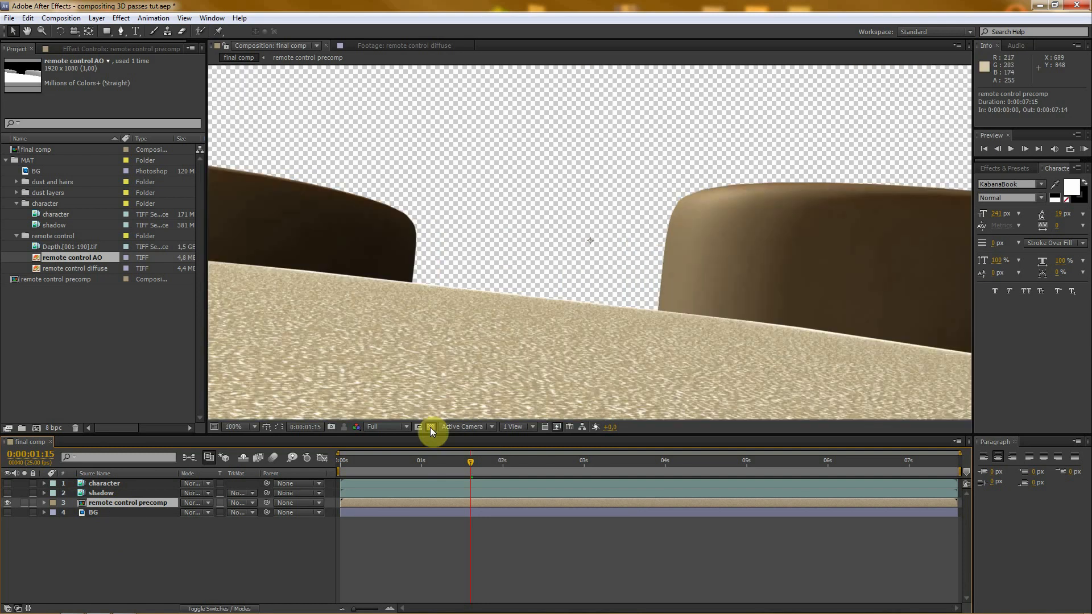
left_click(431, 427)
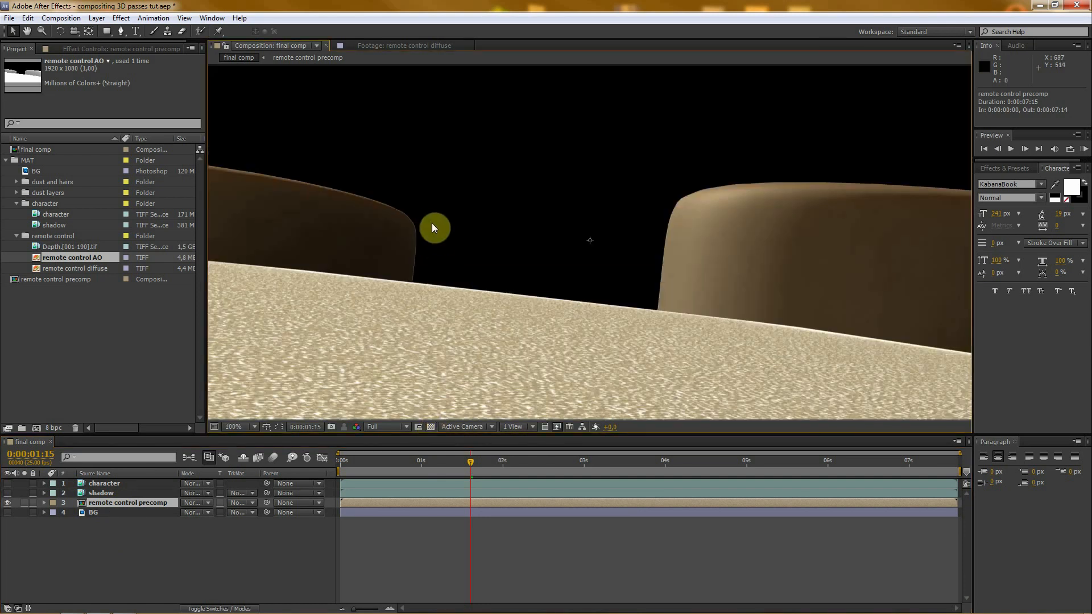
- Examine the outer edges of the remote control's raised buttons up close for light fringes against the black background
scroll(390, 250, "up", 1)
scroll(293, 296, "down", 1)
scroll(411, 259, "up", 2)
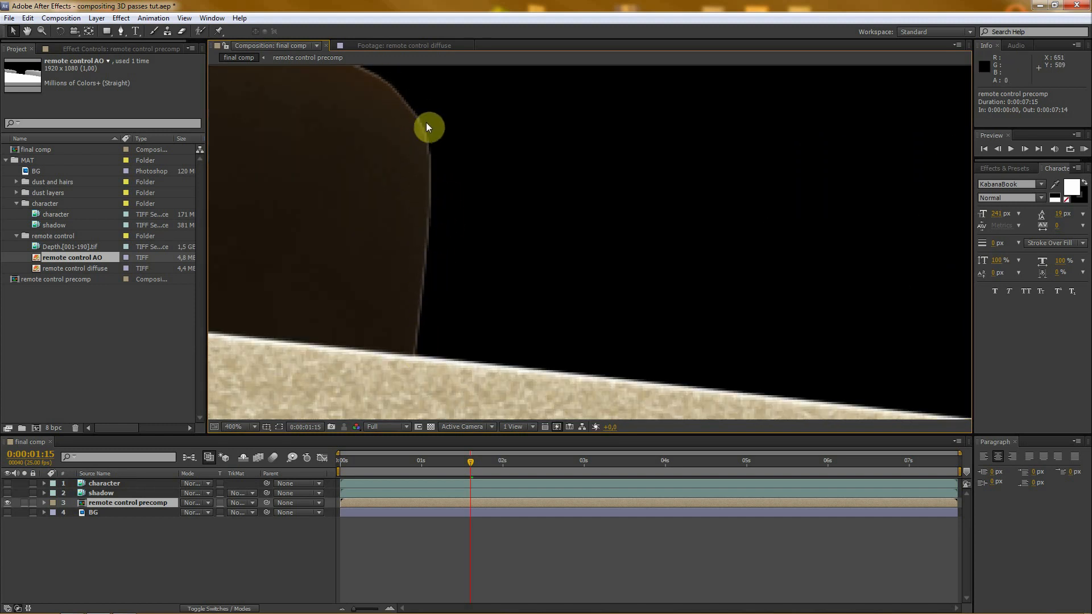
key("space")
left_click_drag(864, 322, 357, 285)
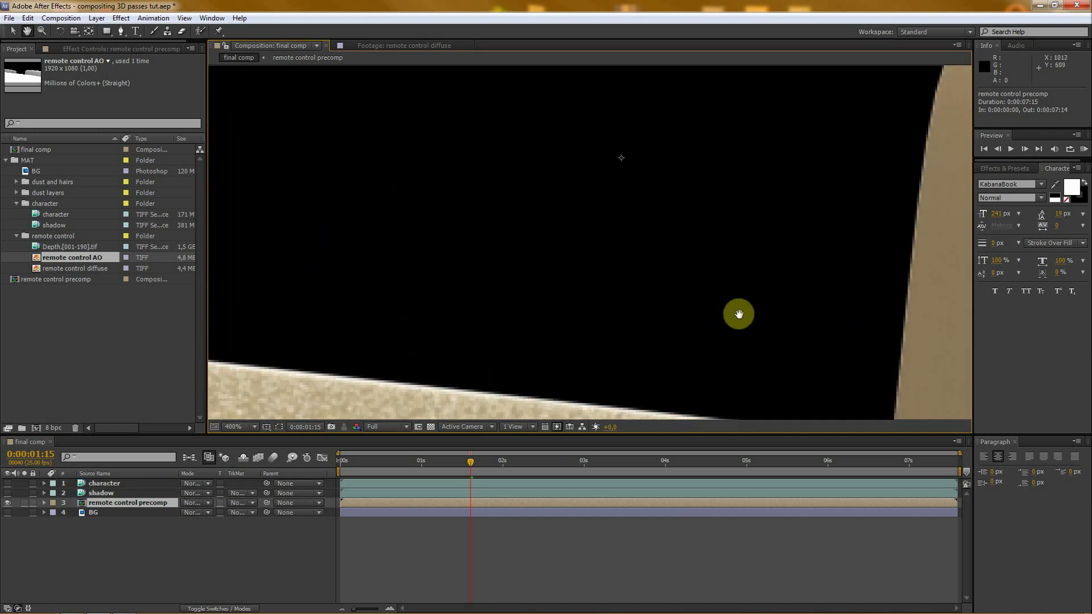
left_click_drag(785, 314, 527, 224)
left_click_drag(339, 162, 800, 291)
left_click_drag(332, 278, 536, 256)
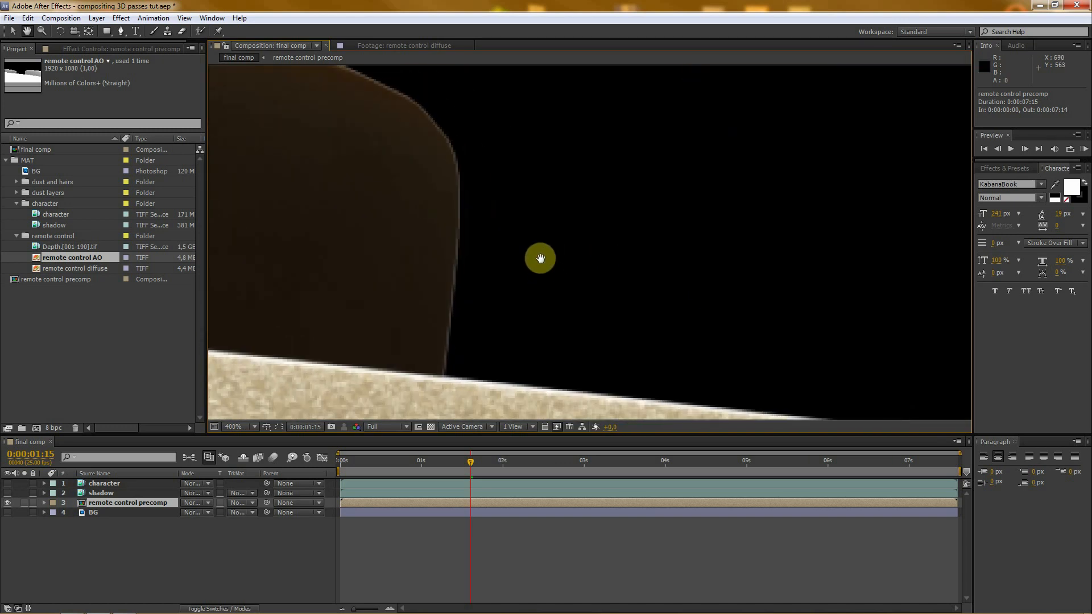
- Apply the Simple Choker effect to the remote control precomp layer with a Choke Matte of 0.90
left_click(114, 49)
right_click(73, 204)
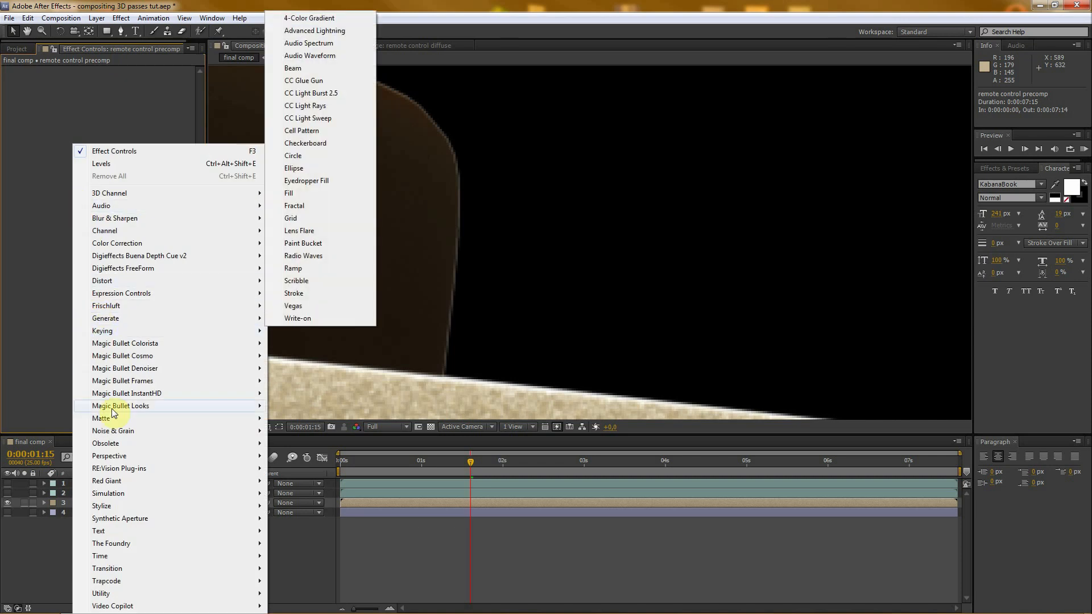
mouse_move(137, 420)
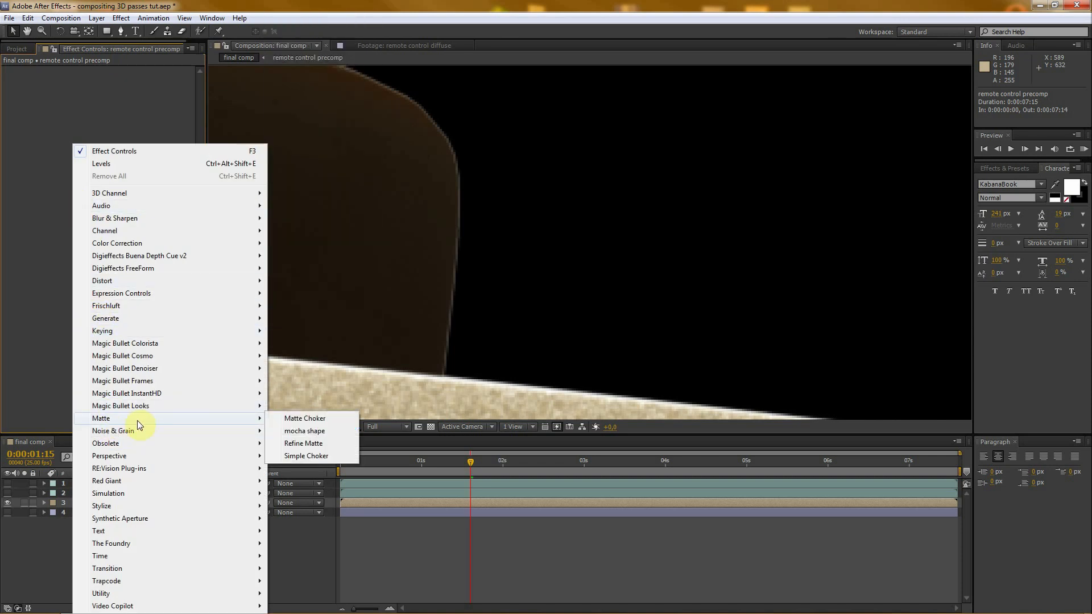
left_click(310, 456)
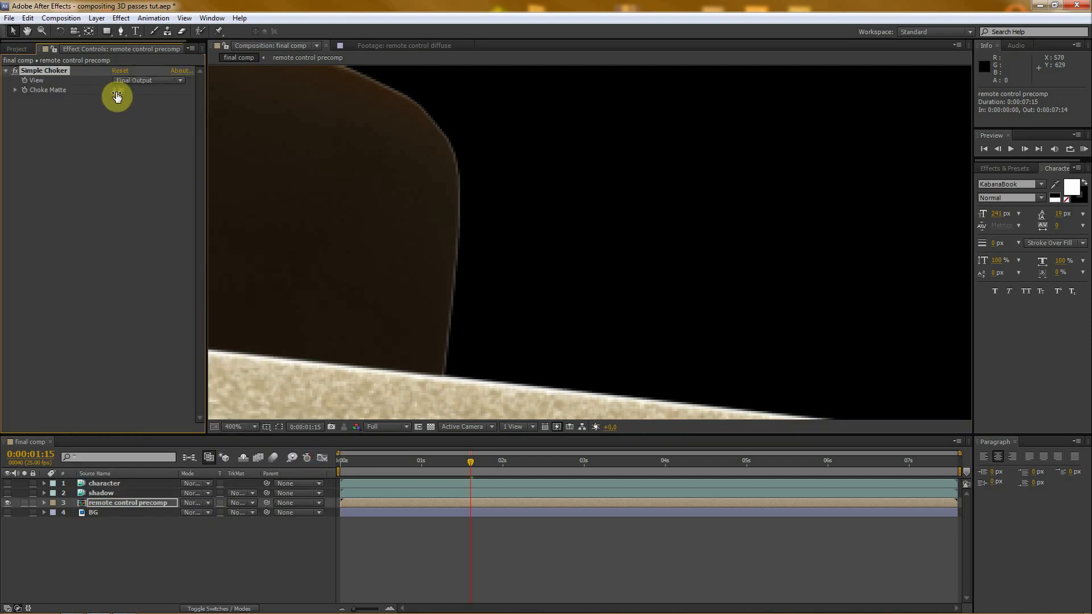
left_click_drag(116, 97, 121, 95)
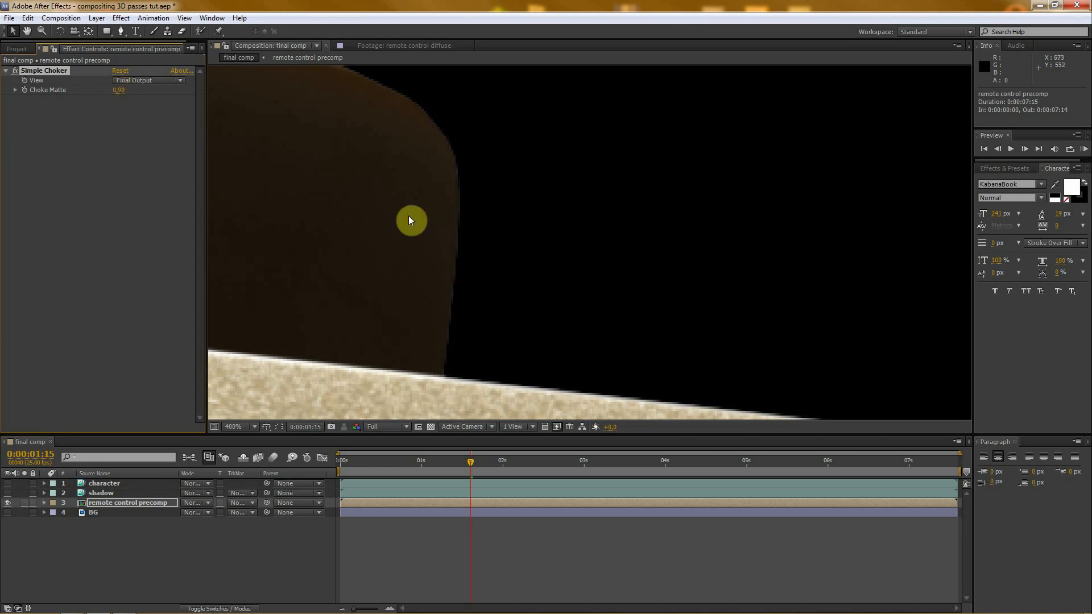
- Check the choked edges across the whole frame and make the BG layer visible again
scroll(409, 220, "down", 4)
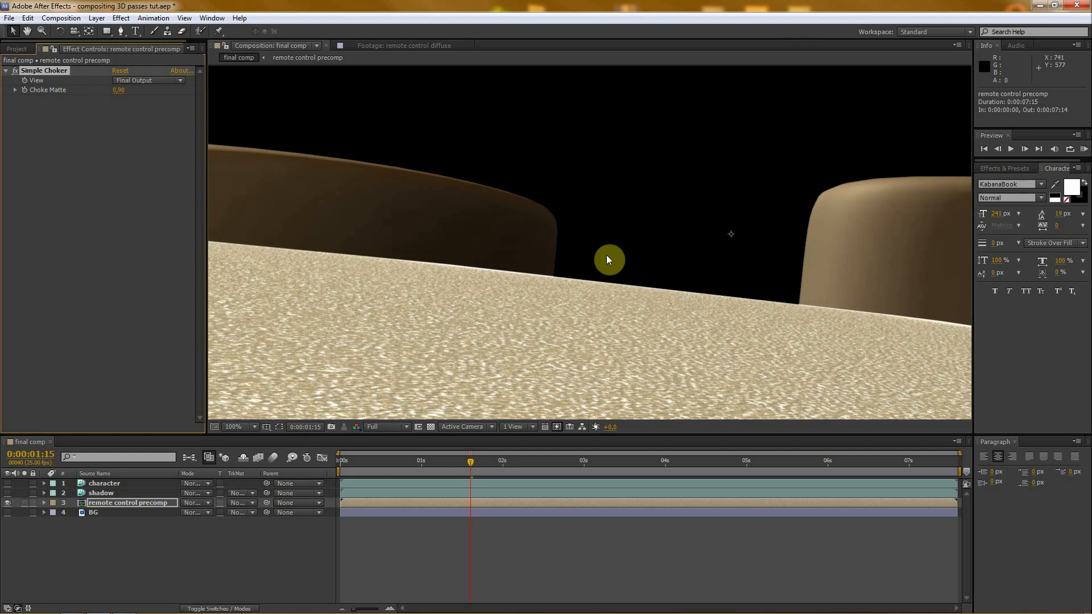
scroll(607, 255, "down", 1)
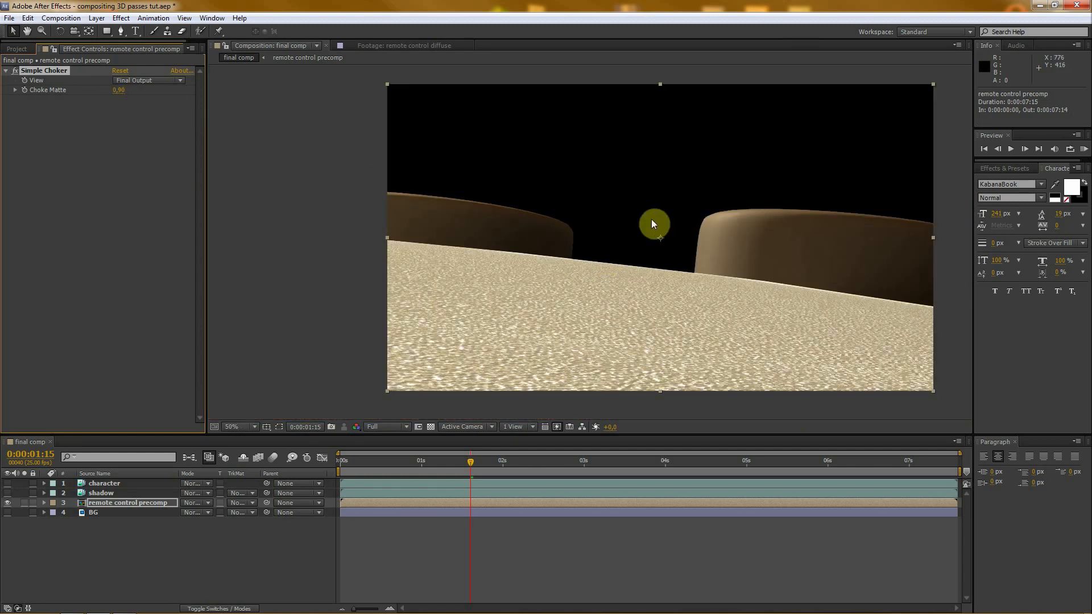
scroll(697, 254, "down", 1)
scroll(697, 253, "up", 2)
scroll(718, 278, "down", 1)
left_click_drag(743, 278, 698, 279)
left_click(131, 570)
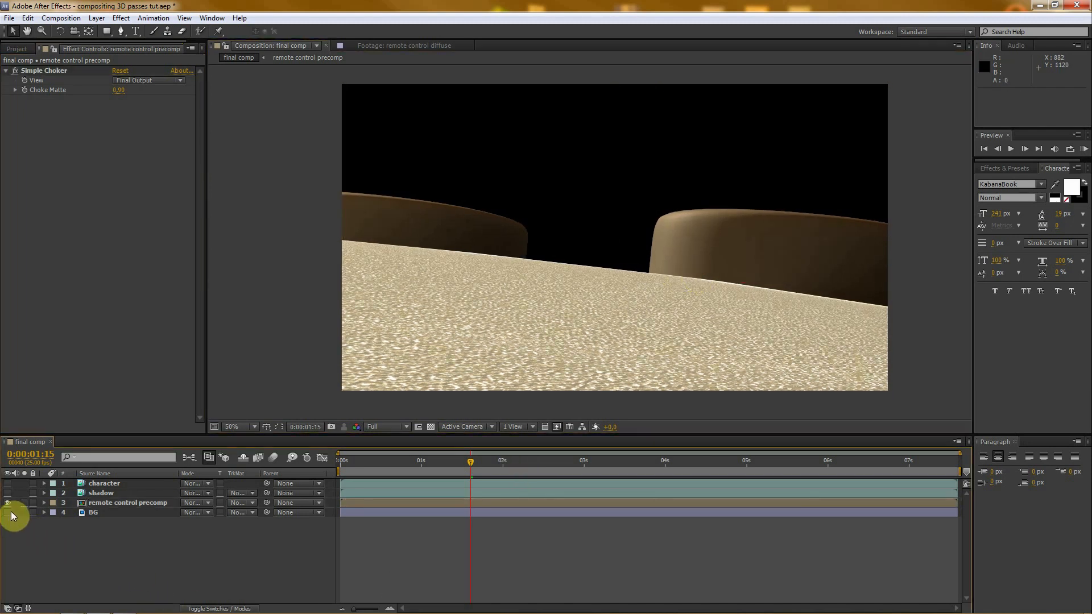
left_click(8, 512)
scroll(493, 312, "down", 1)
scroll(538, 258, "up", 1)
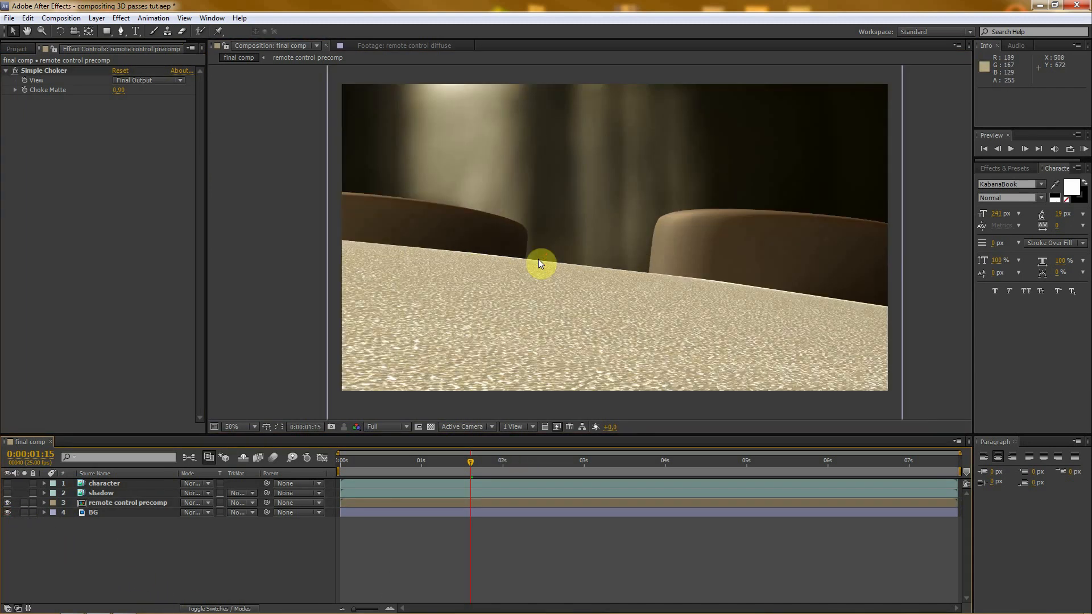
- Move the BG layer down and slightly right in the frame, to position 984, 660
scroll(480, 92, "down", 1)
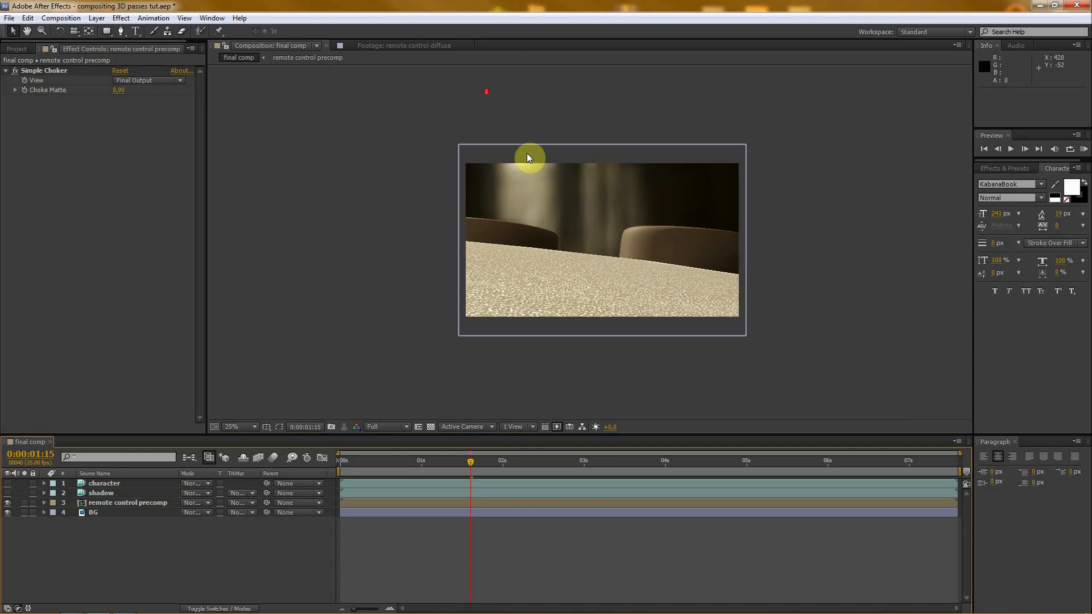
left_click_drag(530, 156, 534, 168)
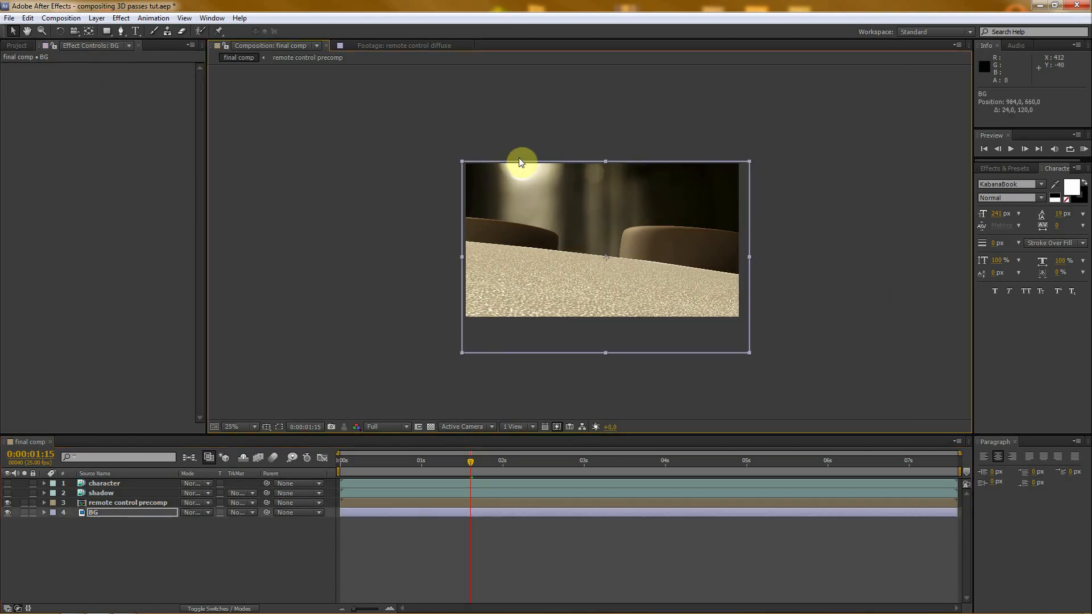
scroll(517, 175, "up", 1)
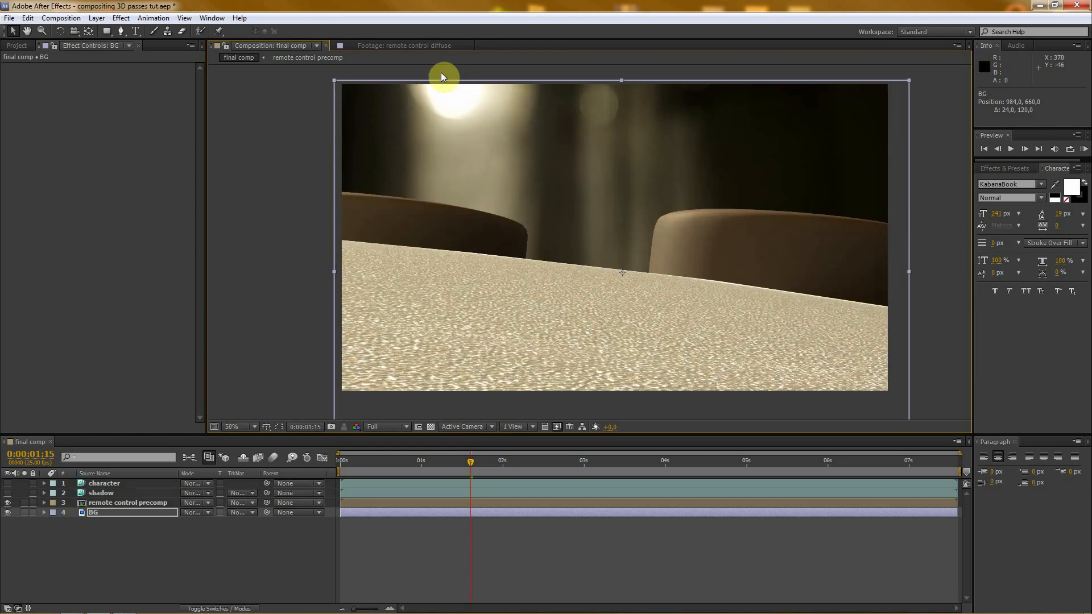
left_click(187, 548)
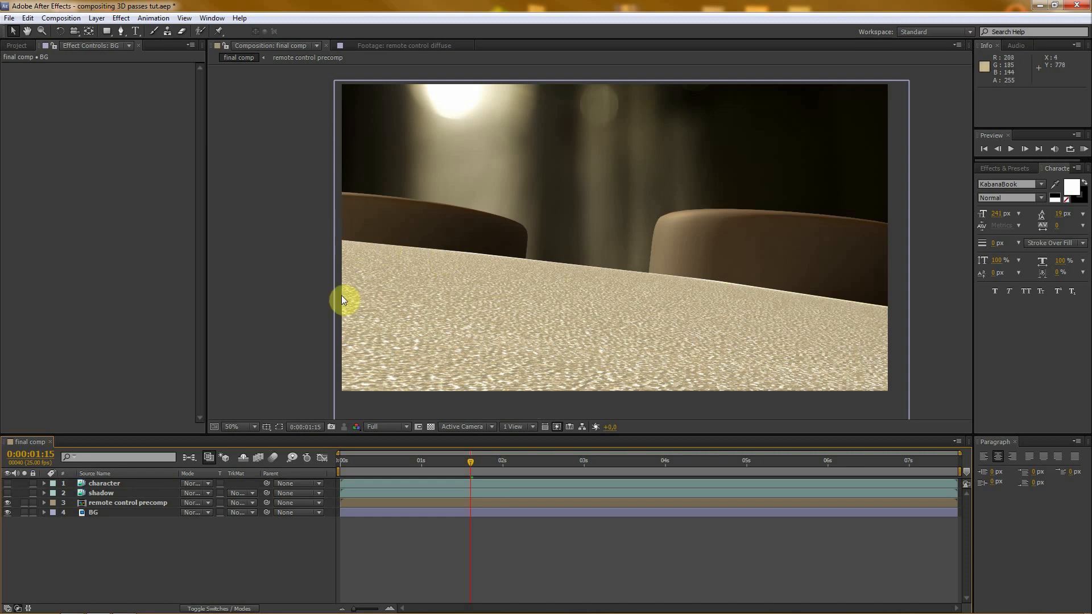
- Add a Curves effect to the remote control precomp layer and place it above Simple Choker
left_click(105, 502)
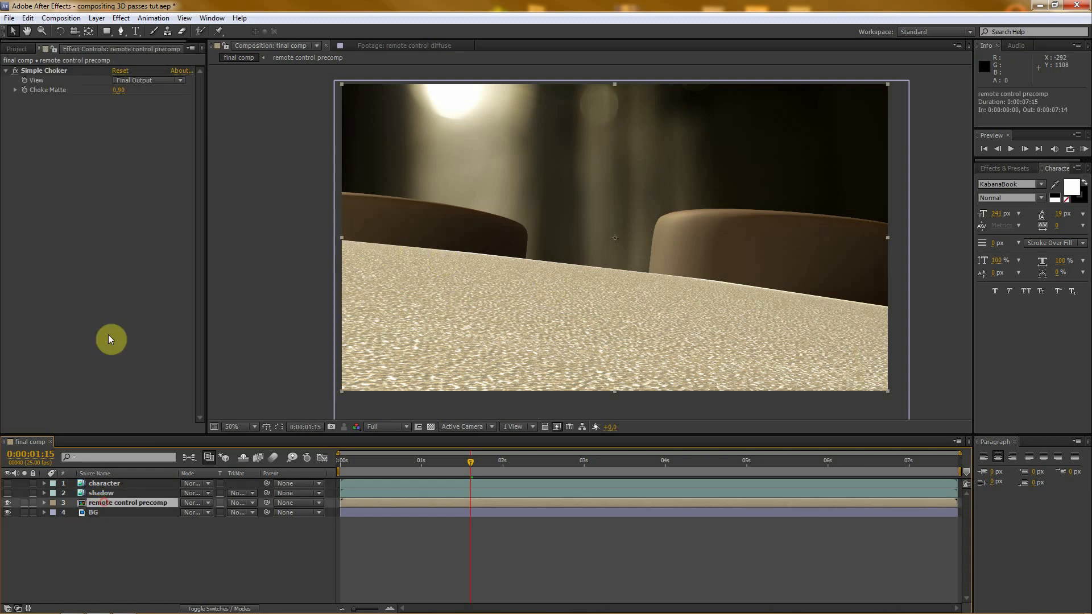
right_click(40, 223)
left_click(12, 584)
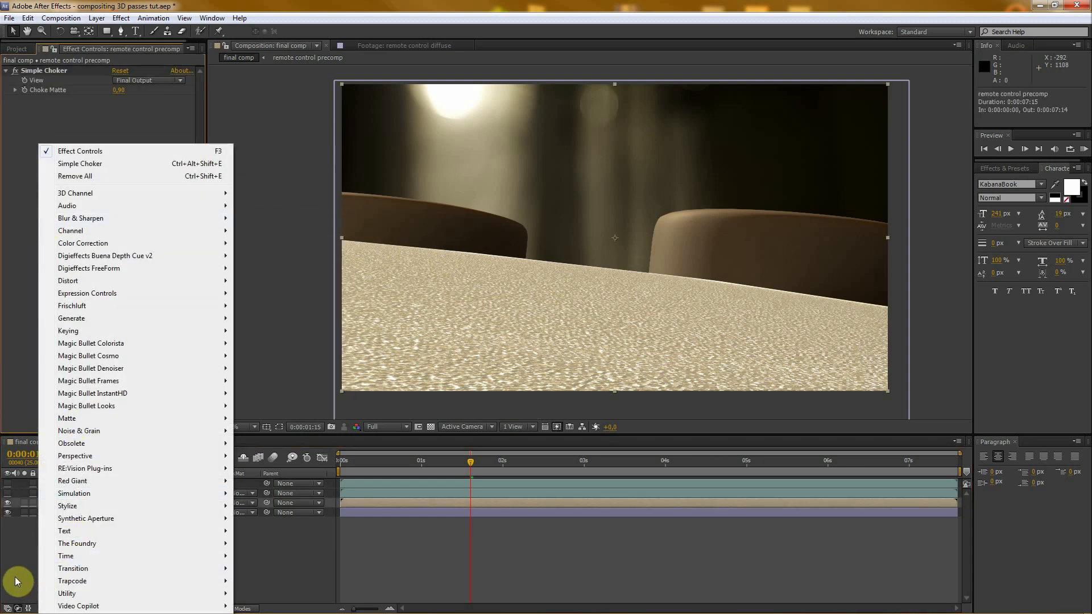
left_click(108, 503)
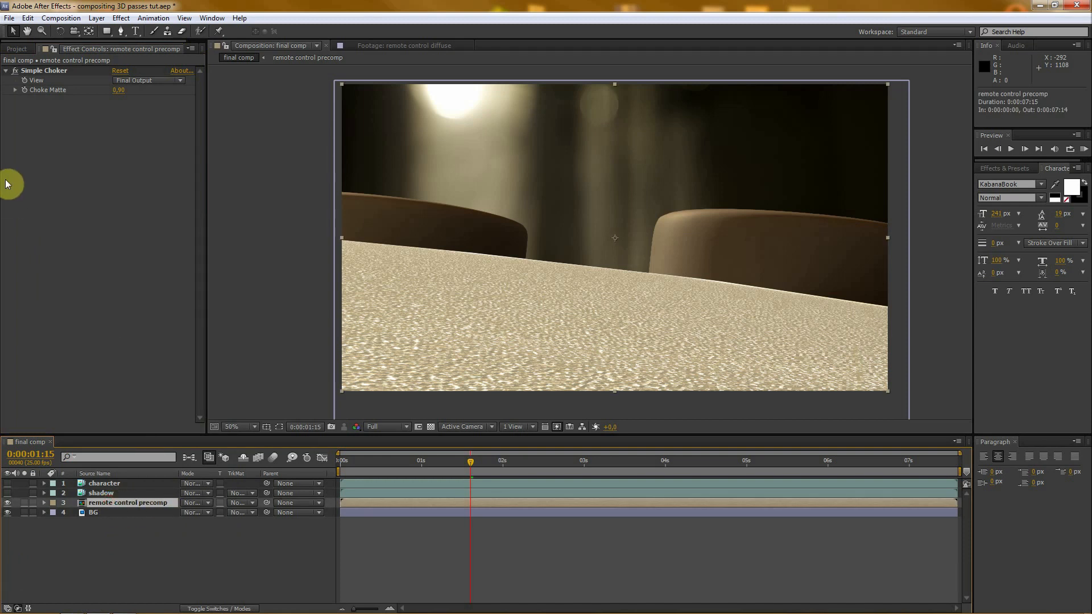
right_click(27, 135)
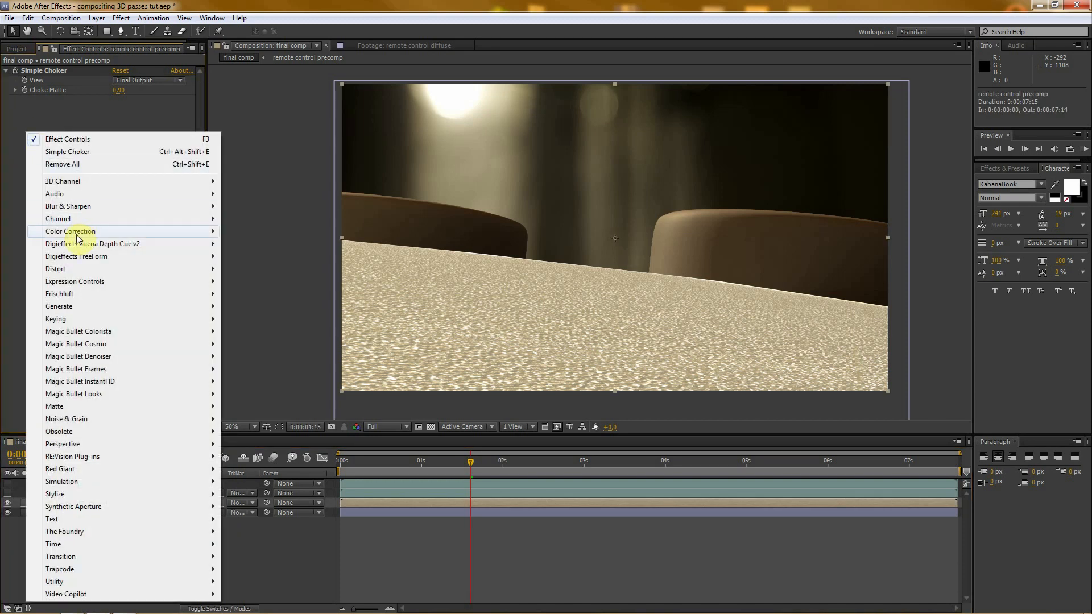
mouse_move(80, 232)
left_click(261, 432)
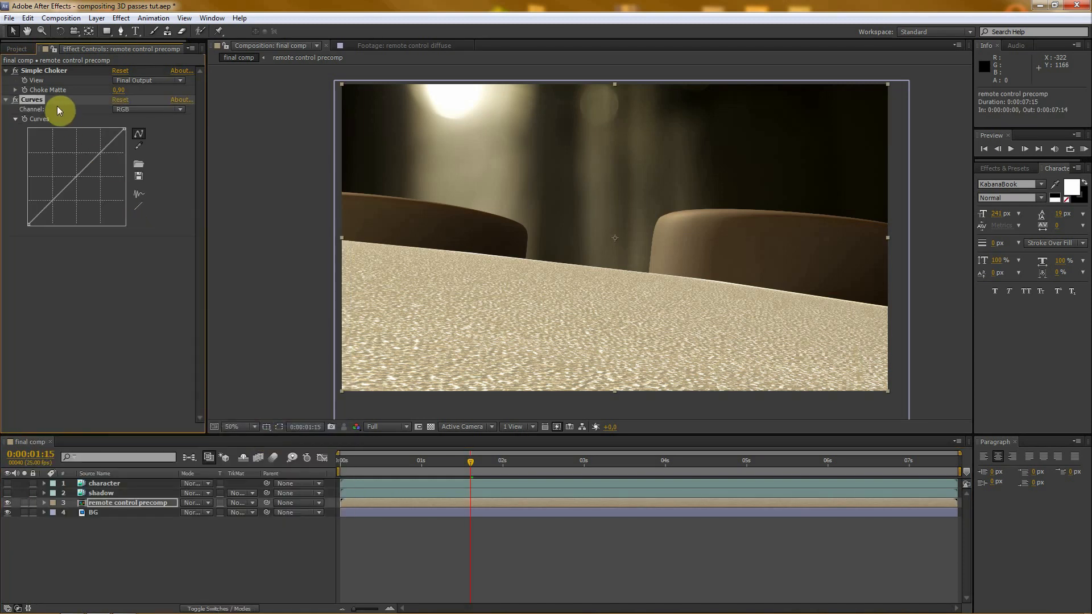
left_click_drag(37, 104, 50, 72)
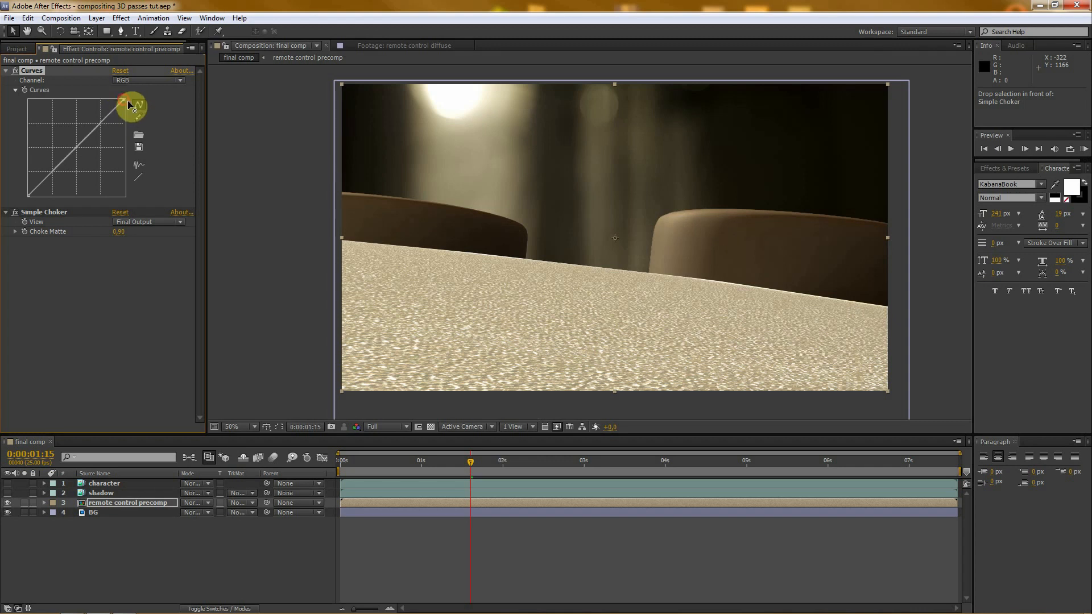
- Lower the white point of the remote control's RGB curve and pull the midtones of its blue curve down slightly
left_click_drag(127, 103, 134, 117)
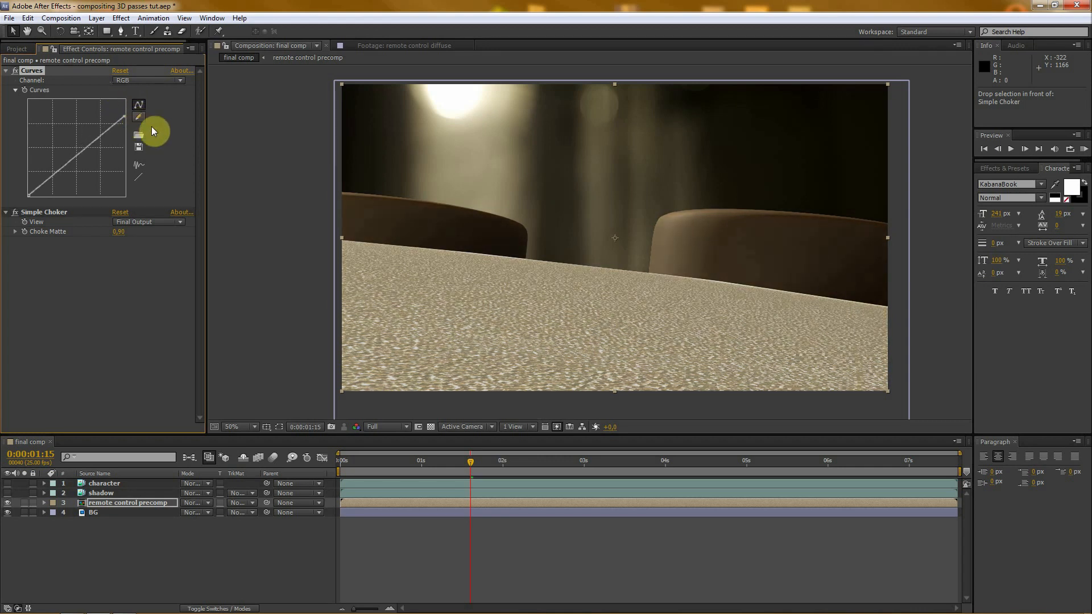
left_click(137, 79)
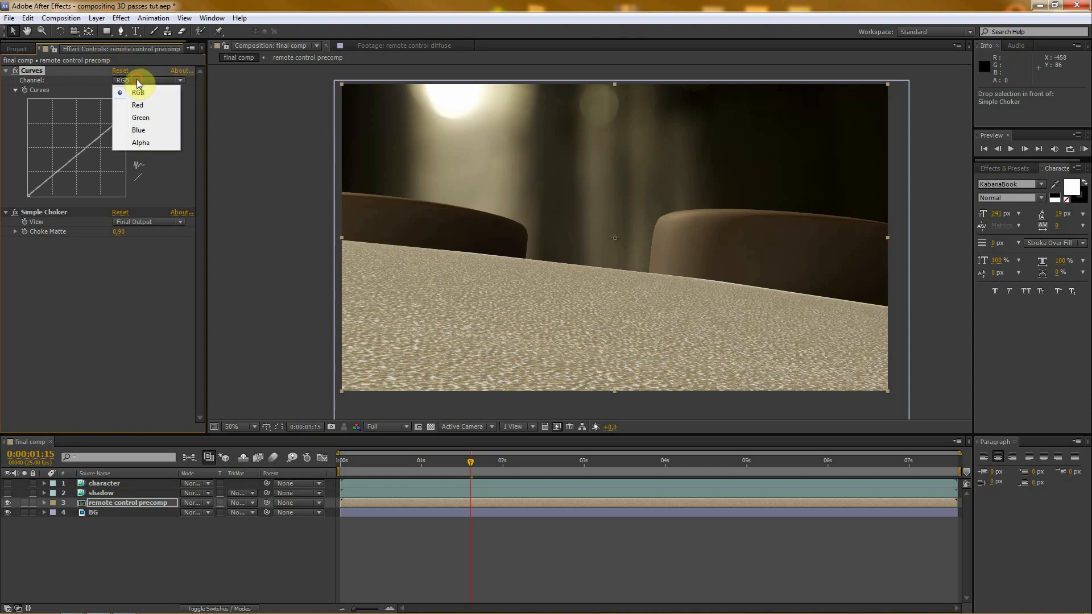
left_click(137, 134)
left_click(77, 149)
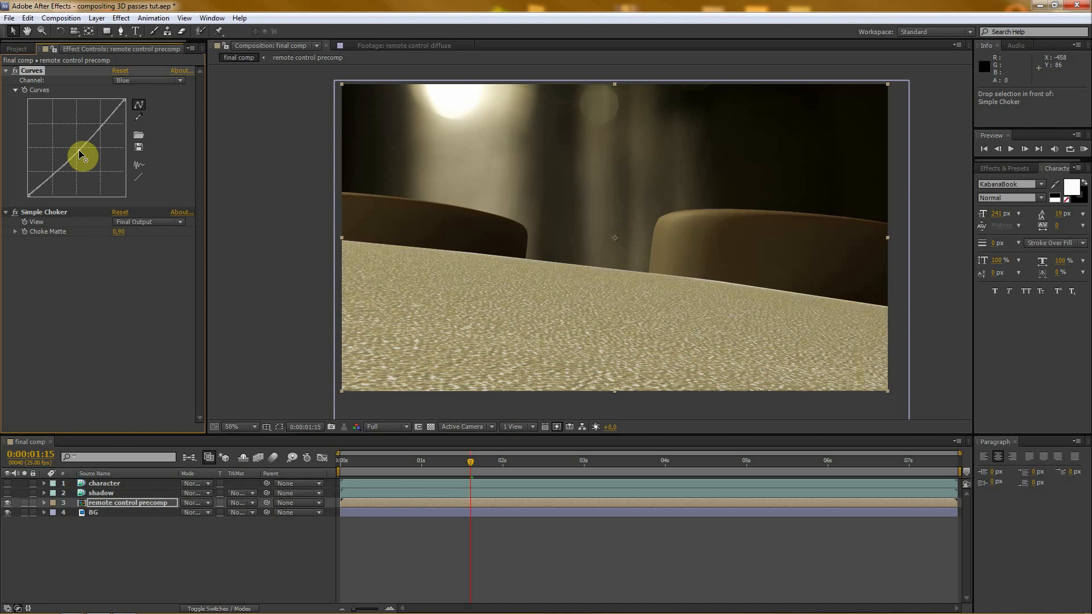
left_click_drag(79, 153, 75, 152)
left_click_drag(79, 152, 97, 121)
- Anchor the red curve at its quarter and three-quarter tones and raise its midtones slightly to warm the remote control
left_click(133, 81)
left_click(143, 106)
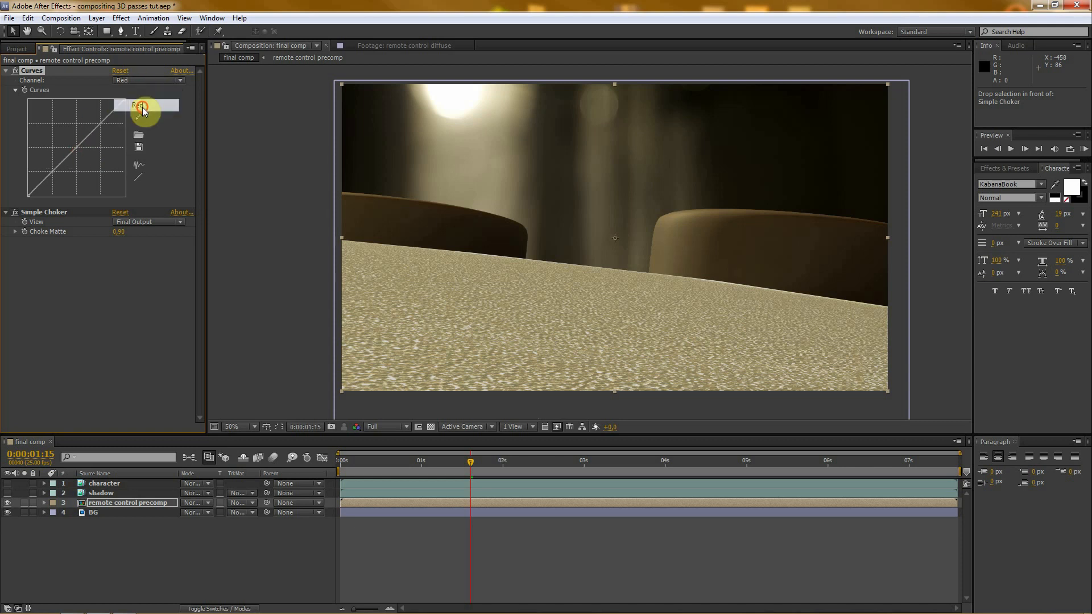
left_click(52, 172)
left_click(101, 123)
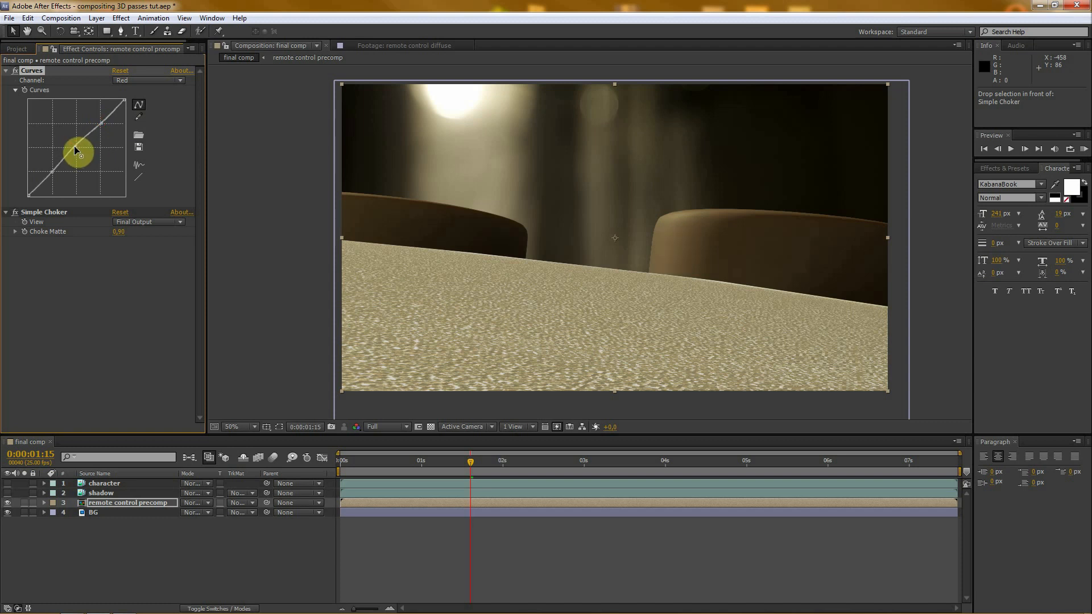
mouse_move(72, 144)
left_mouse_down()
mouse_move(84, 170)
mouse_move(70, 147)
left_mouse_up()
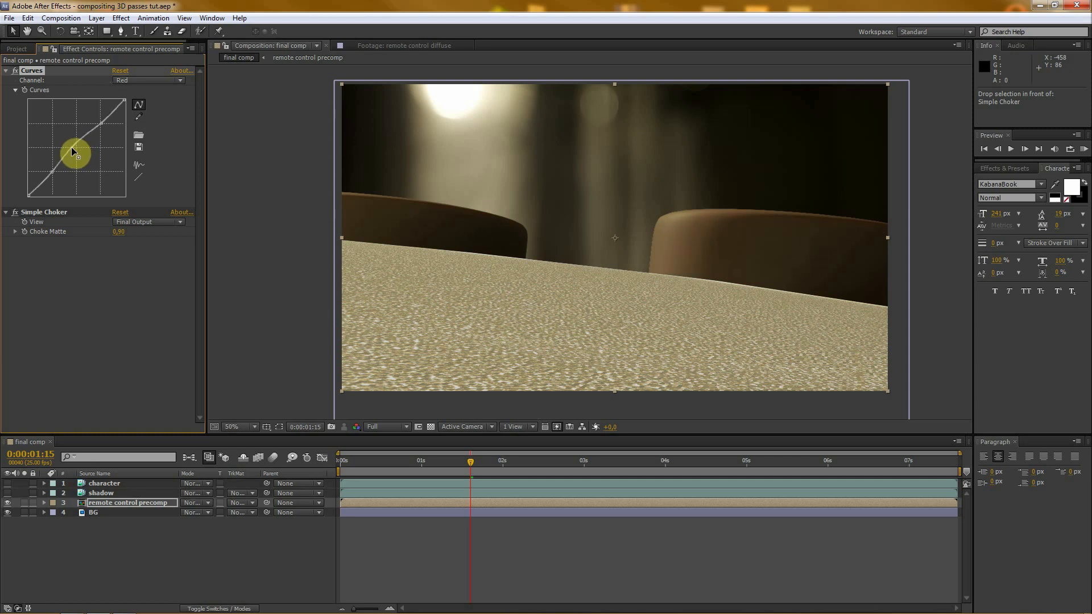
- Collapse the Curves effect's settings, deselect the layer and reduce the timeline's height slightly to give the composition view more room
left_click(84, 259)
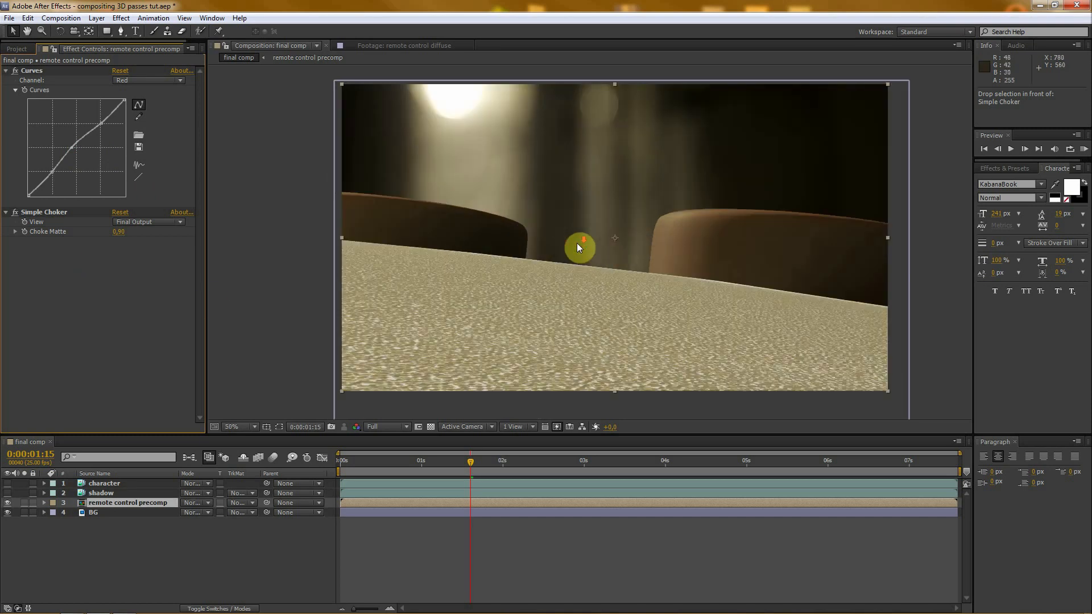
key("comma")
key("period")
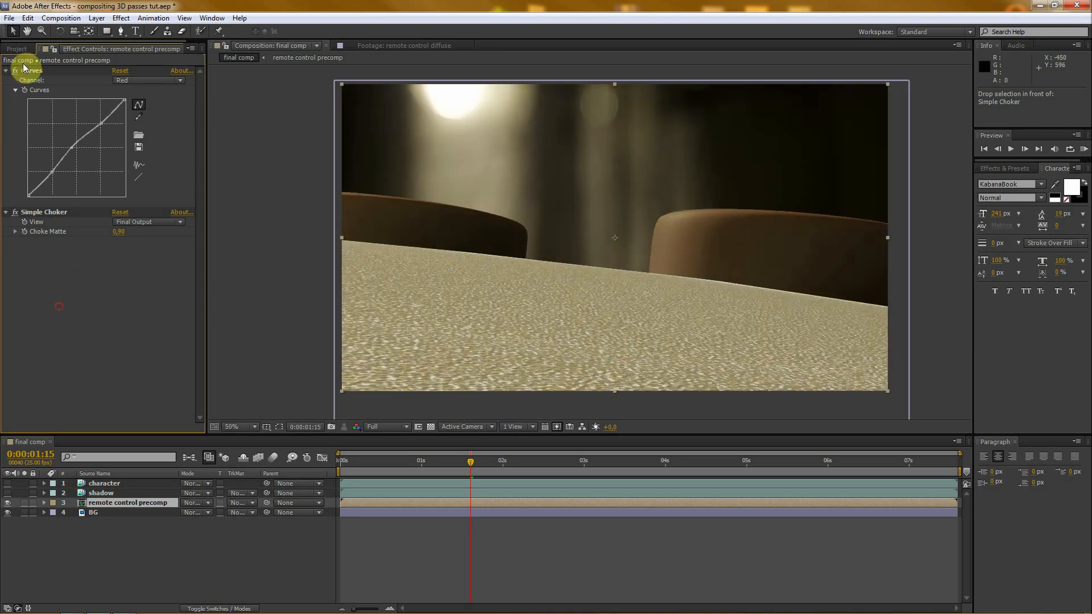
left_click(6, 71)
left_click(120, 540)
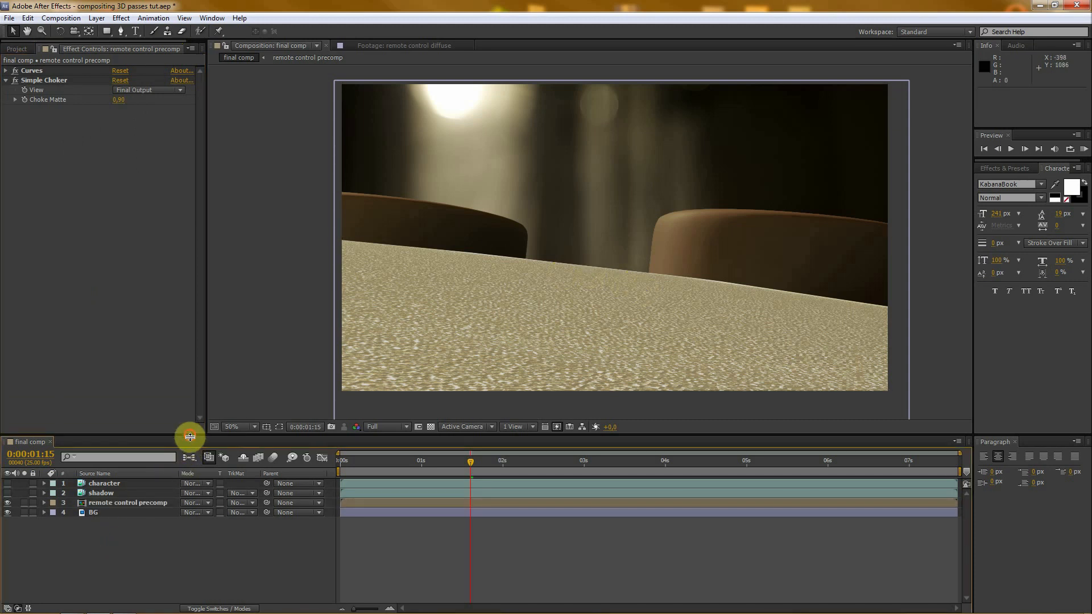
left_click_drag(190, 434, 191, 450)
- Show the shadow and character layers and scrub to 0:00:04:00 to check the animation over the remote control
left_click(108, 509)
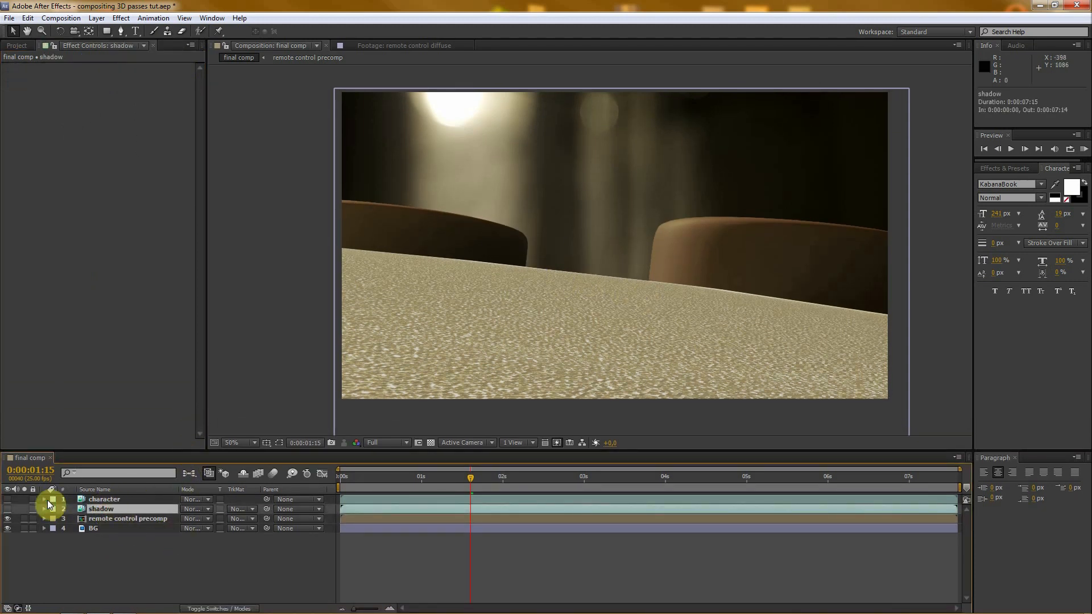
left_click(7, 510)
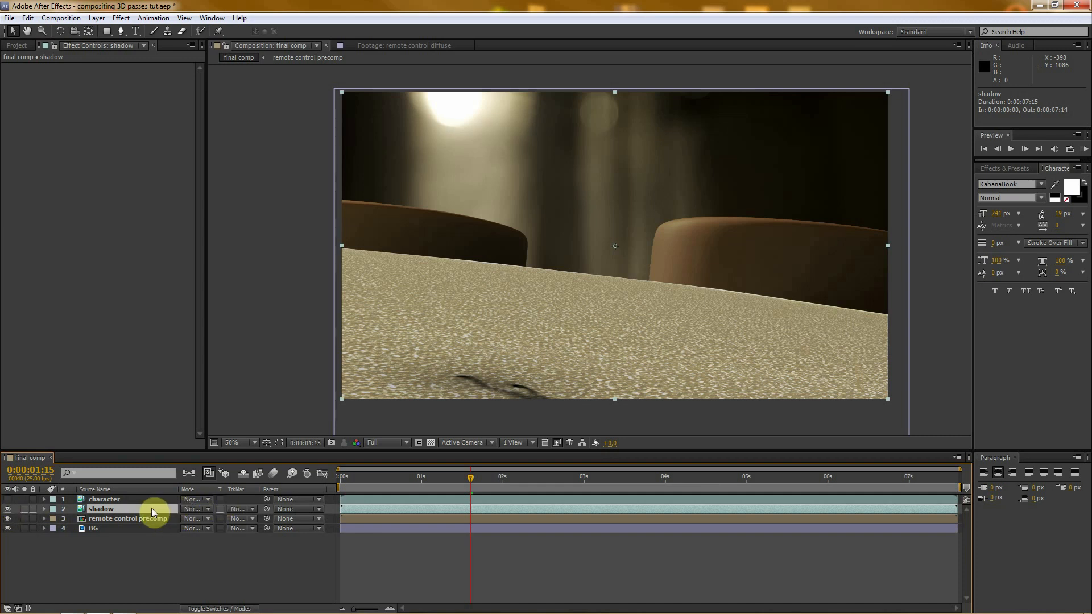
left_click(7, 499)
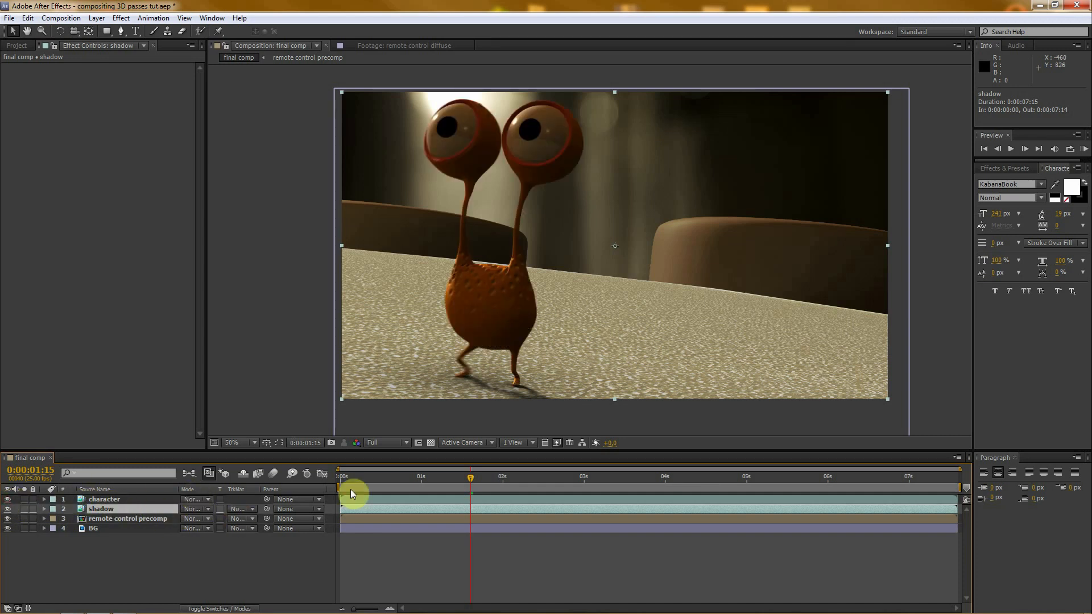
left_click_drag(475, 479, 596, 477)
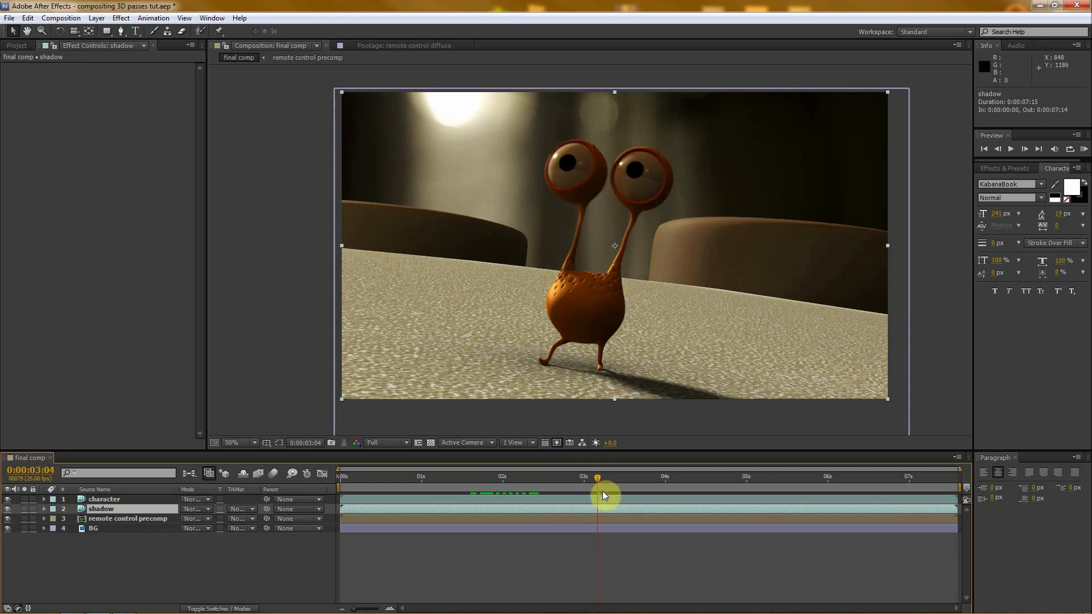
left_click_drag(599, 480, 665, 473)
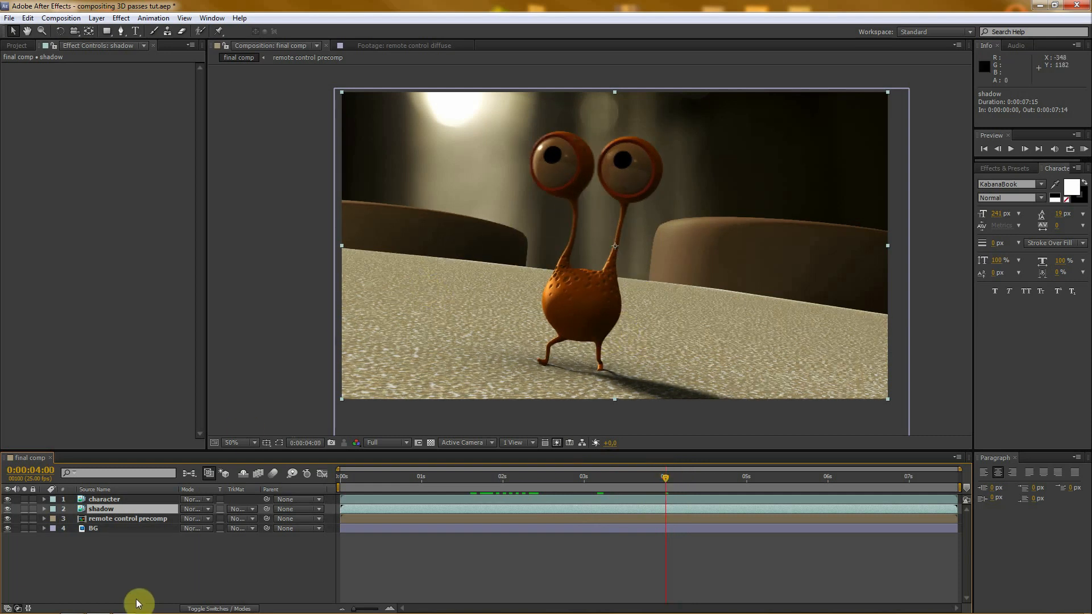
- Switch to Opera to view the animation director's website and return to After Effects
left_click(72, 607)
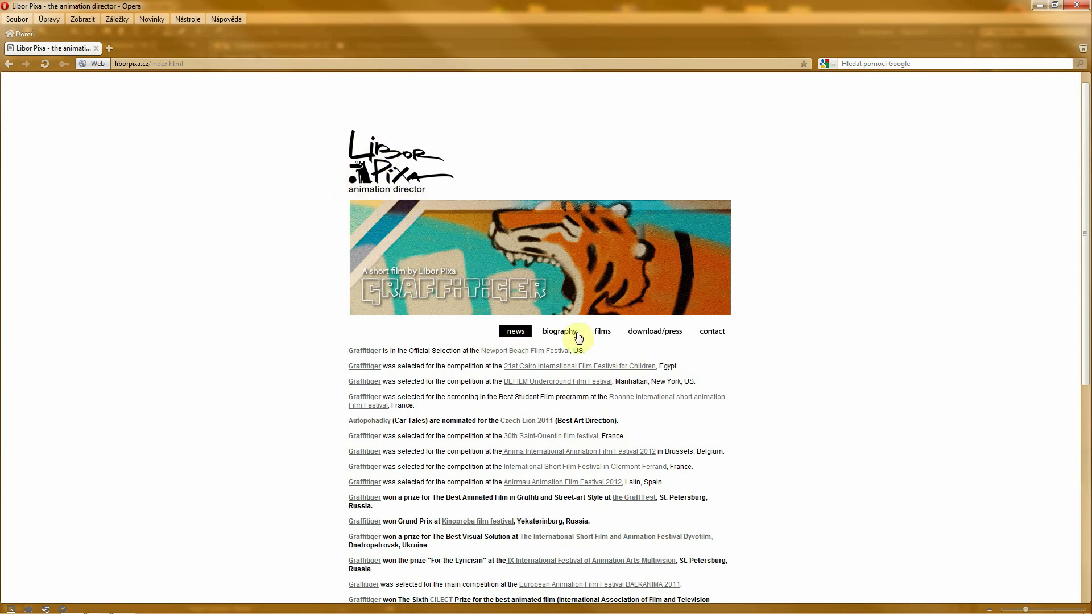
left_click(1040, 4)
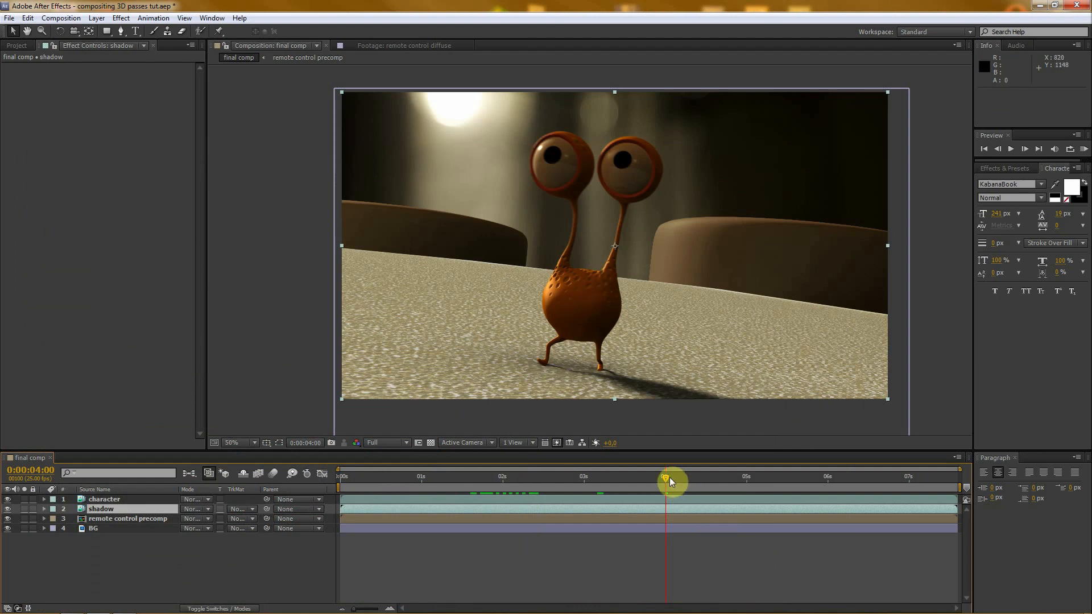
- Scrub the animation to 0:00:05:13 and hide the shadow and character layers, leaving no layer selected
left_click_drag(671, 477, 736, 479)
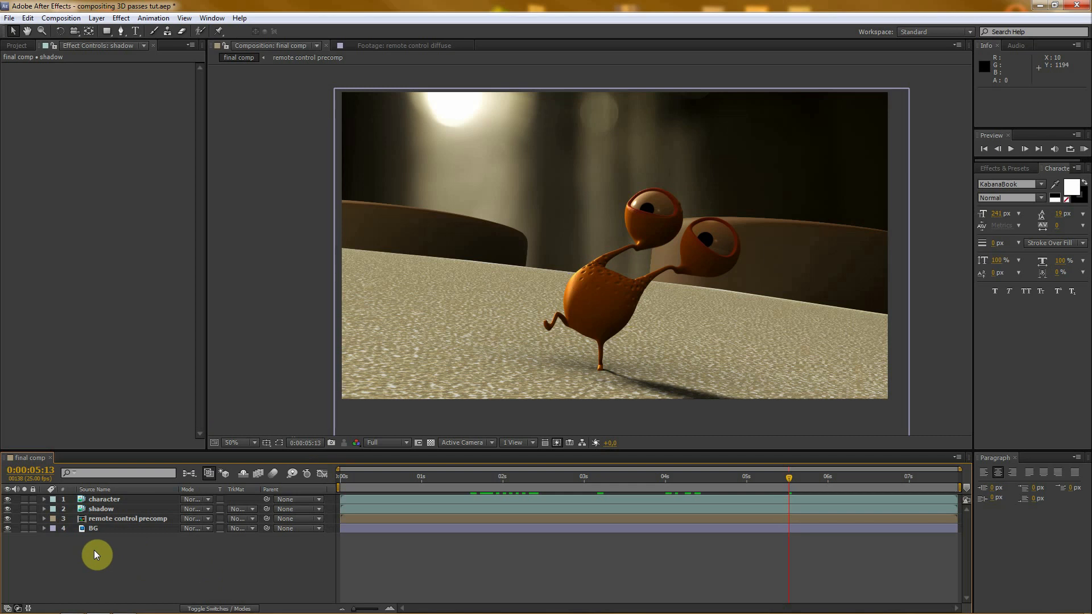
left_click(8, 508)
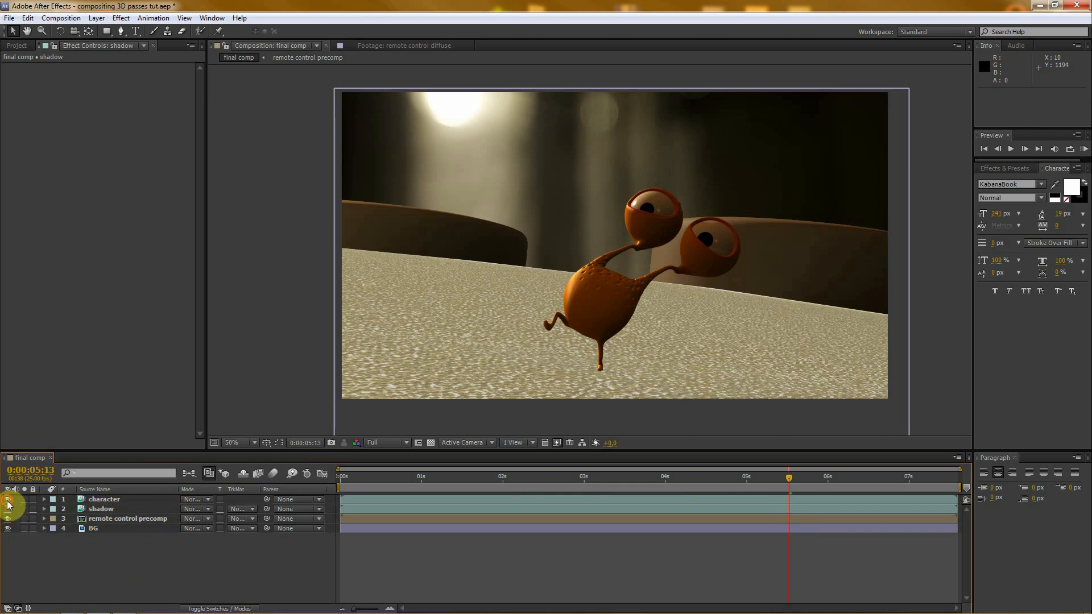
left_click(8, 499)
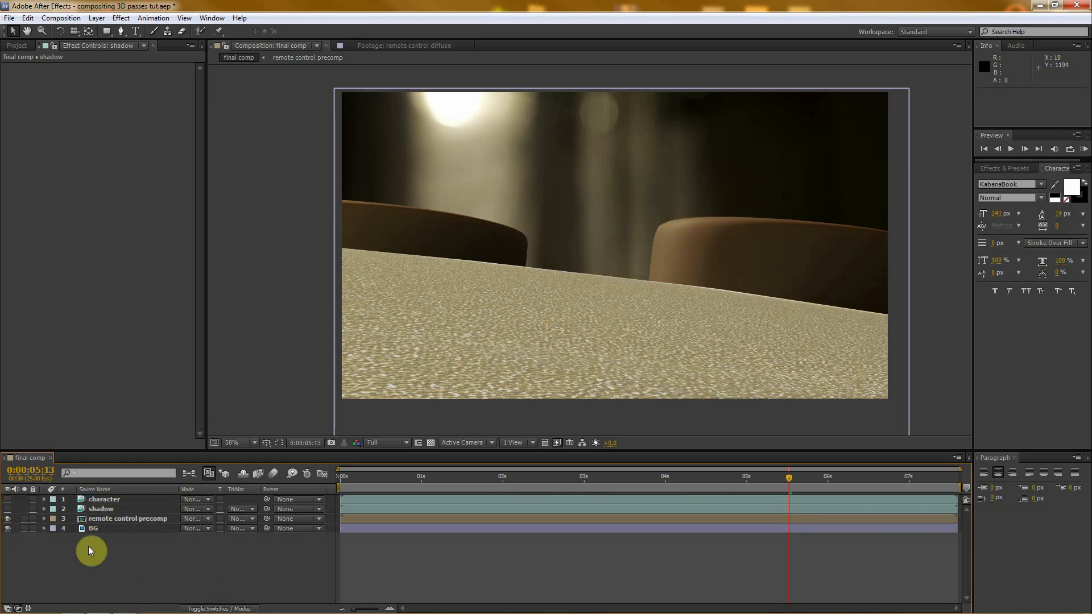
left_click(102, 518)
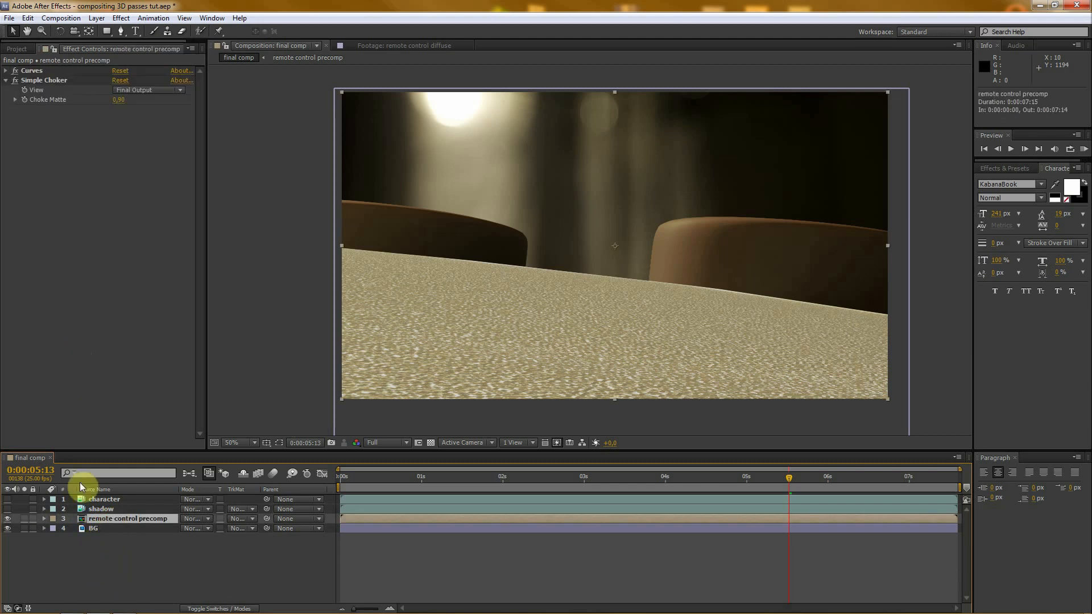
left_click(96, 564)
- Add the dust image from the dust and hairs folder directly above the remote control precomp and move it down to about 954, 1266
left_click(16, 49)
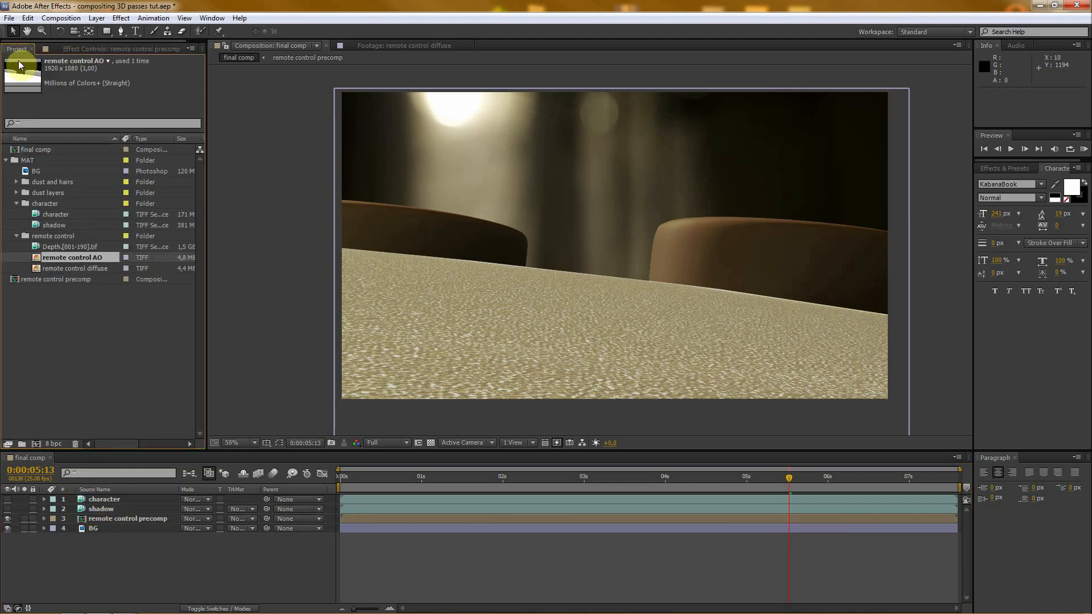
left_click(17, 182)
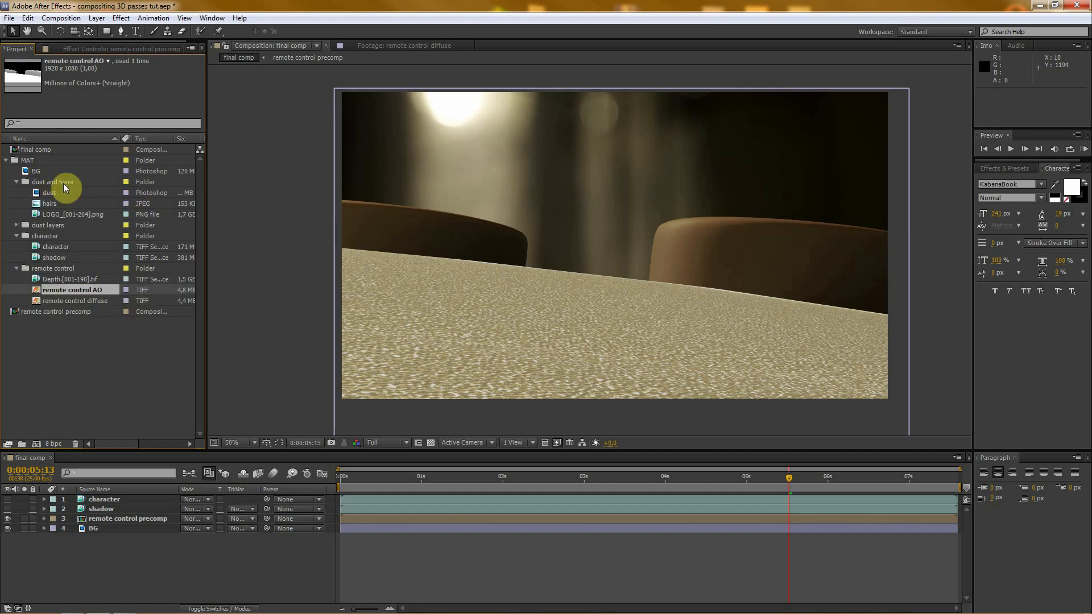
left_click(51, 203)
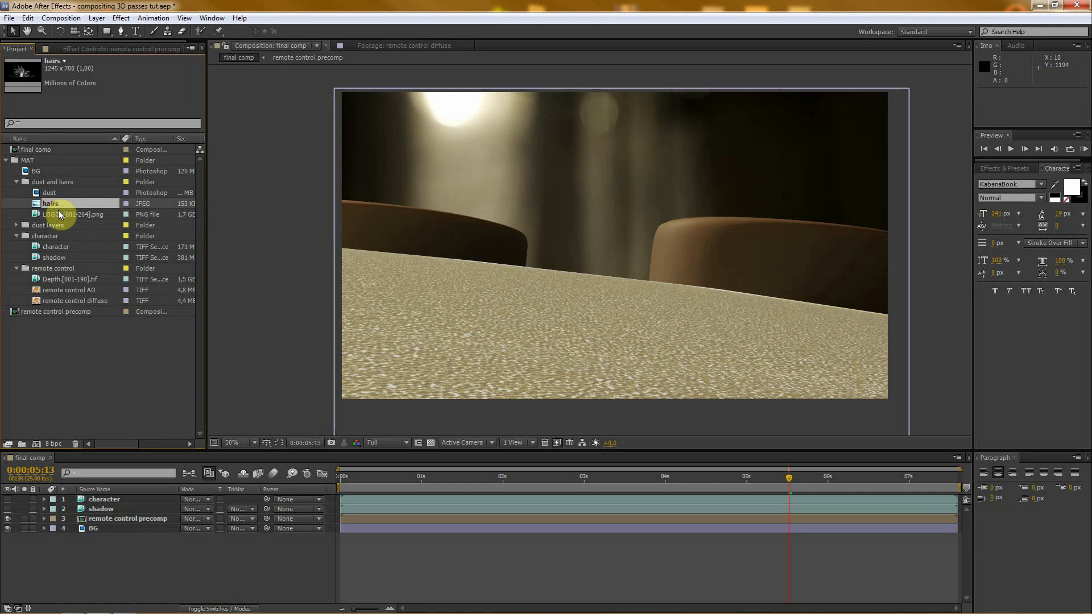
left_click(51, 193)
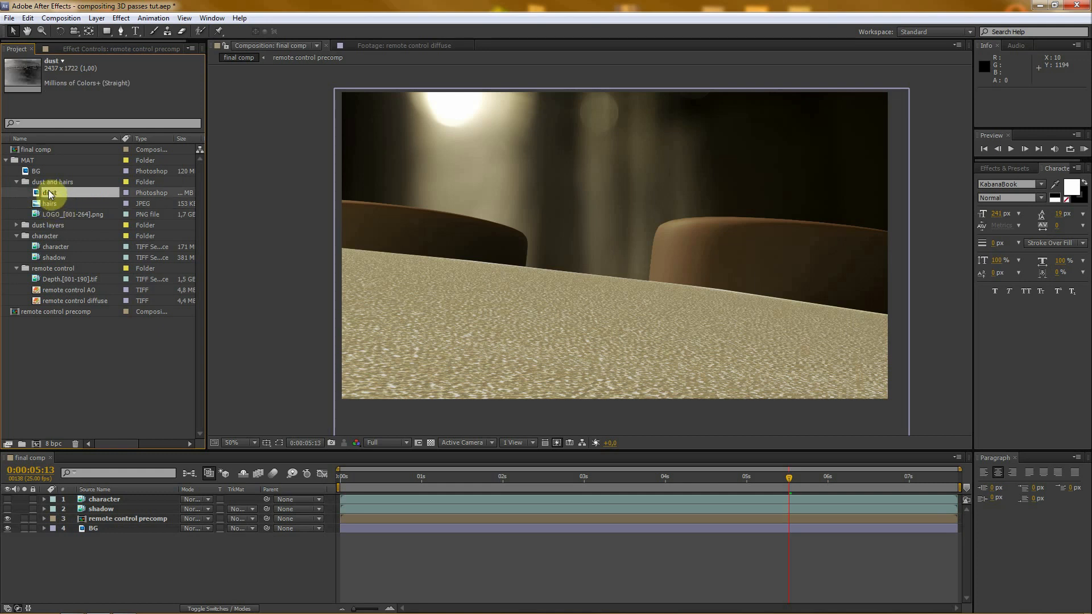
left_click_drag(49, 192, 143, 514)
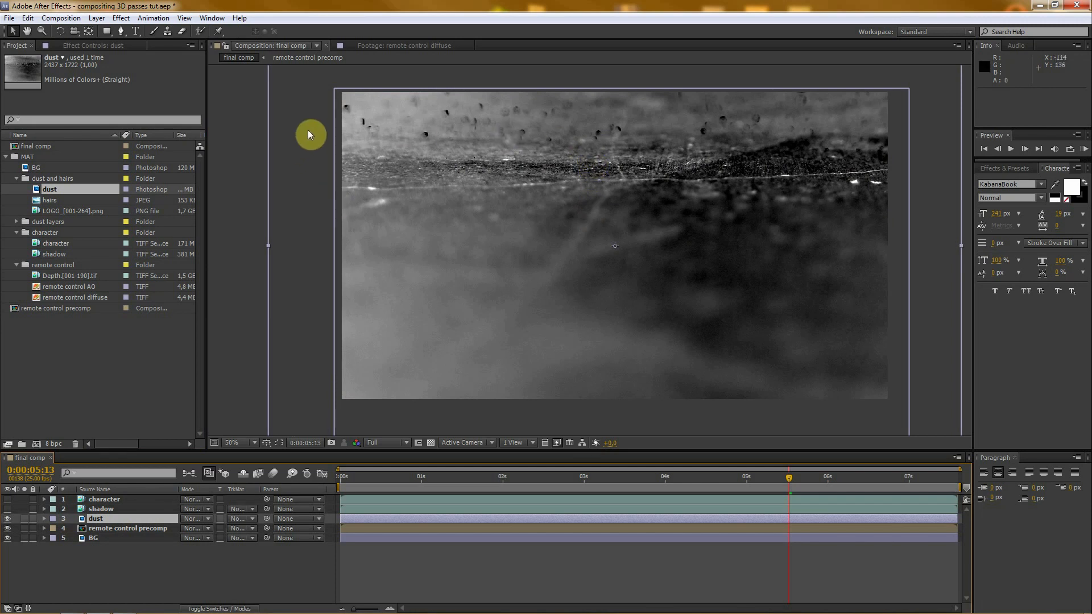
left_click_drag(308, 131, 289, 334)
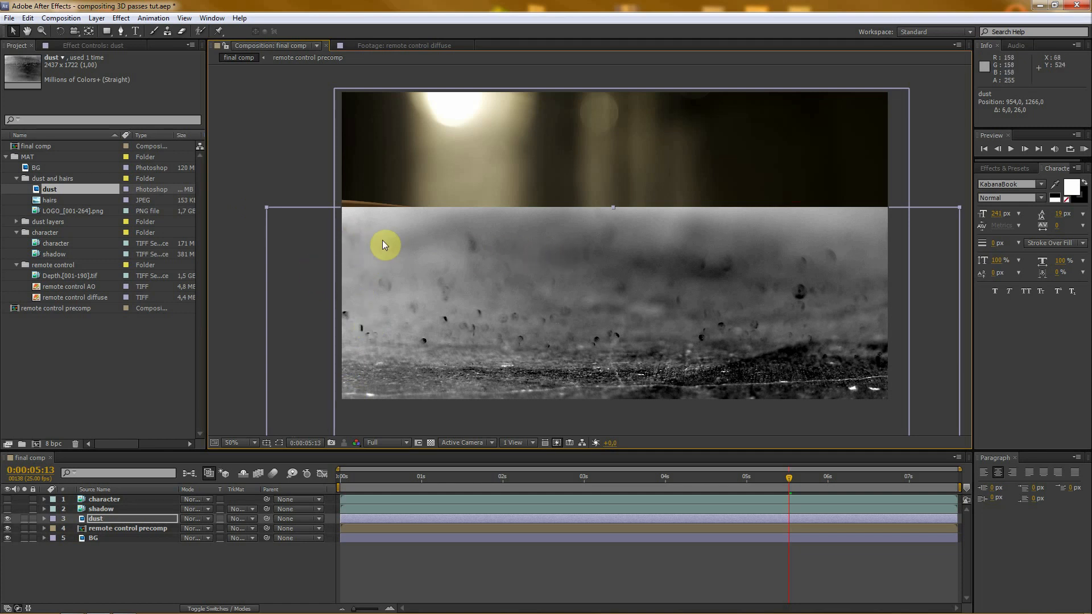
- With the dust layer temporarily hidden, draw a closed Pen mask on it along the remote control's upper edge and around the area below
left_click(93, 518)
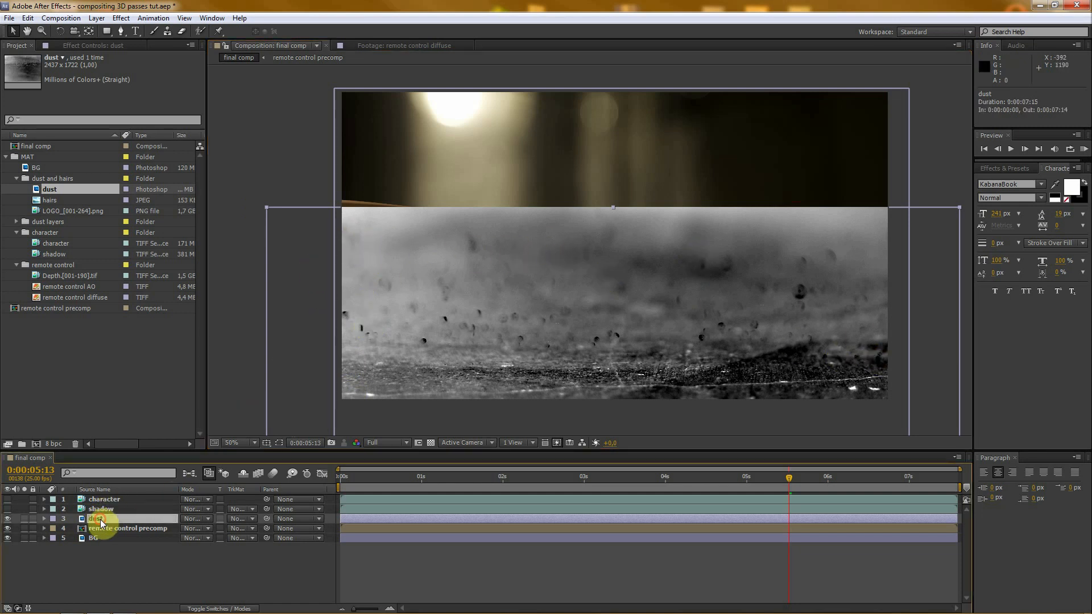
left_click(121, 32)
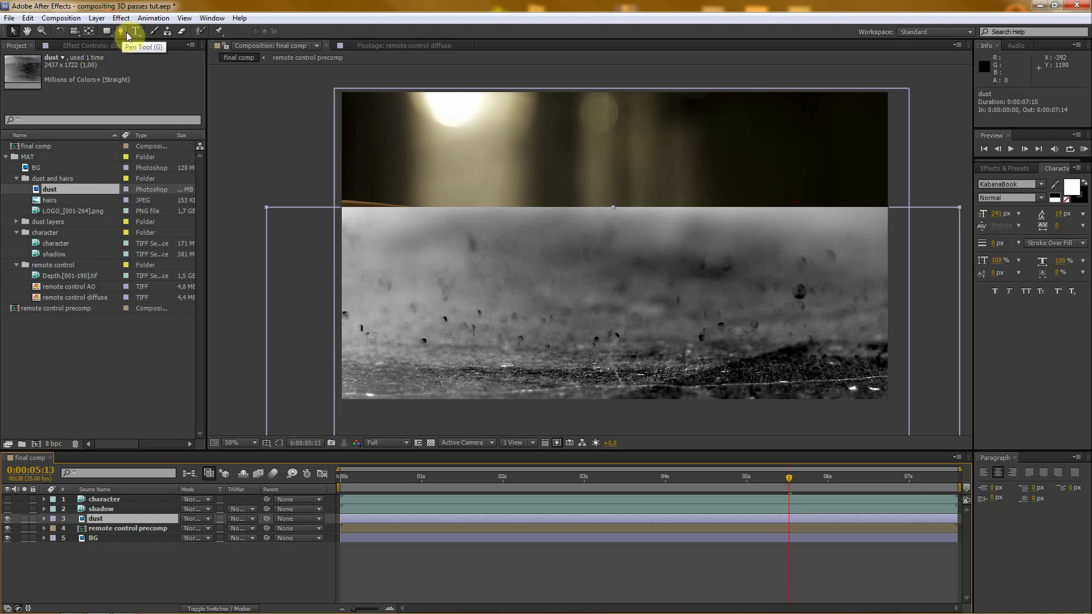
left_click(7, 522)
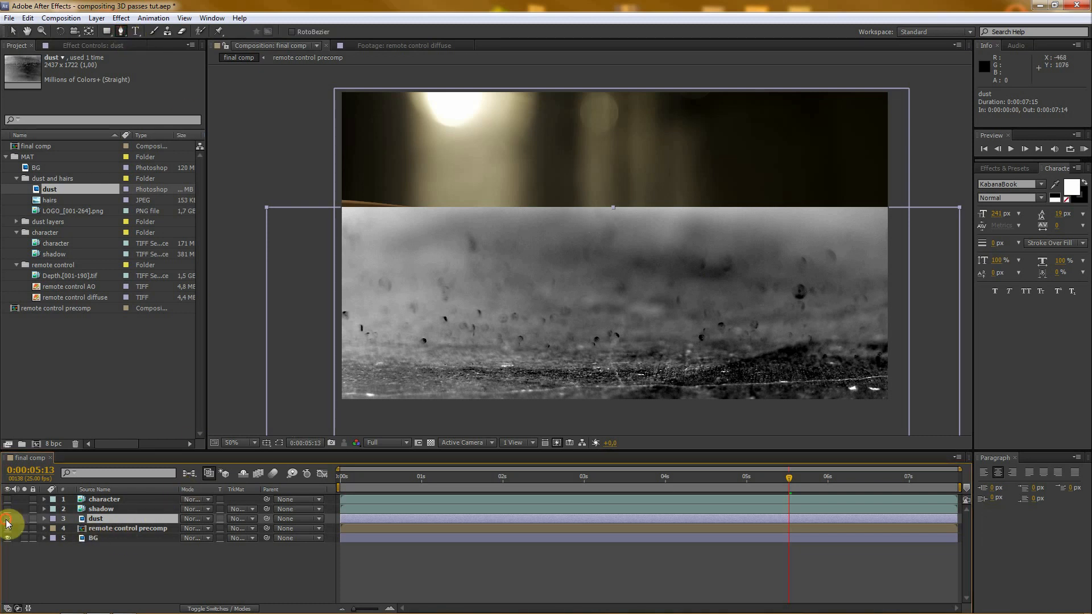
left_click(268, 245)
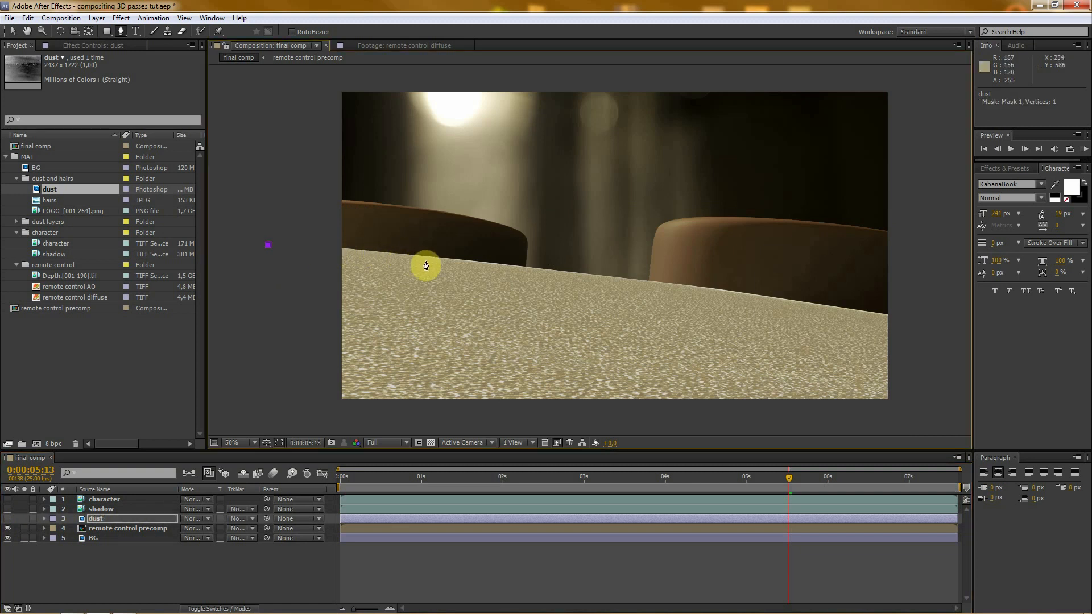
left_click(549, 274)
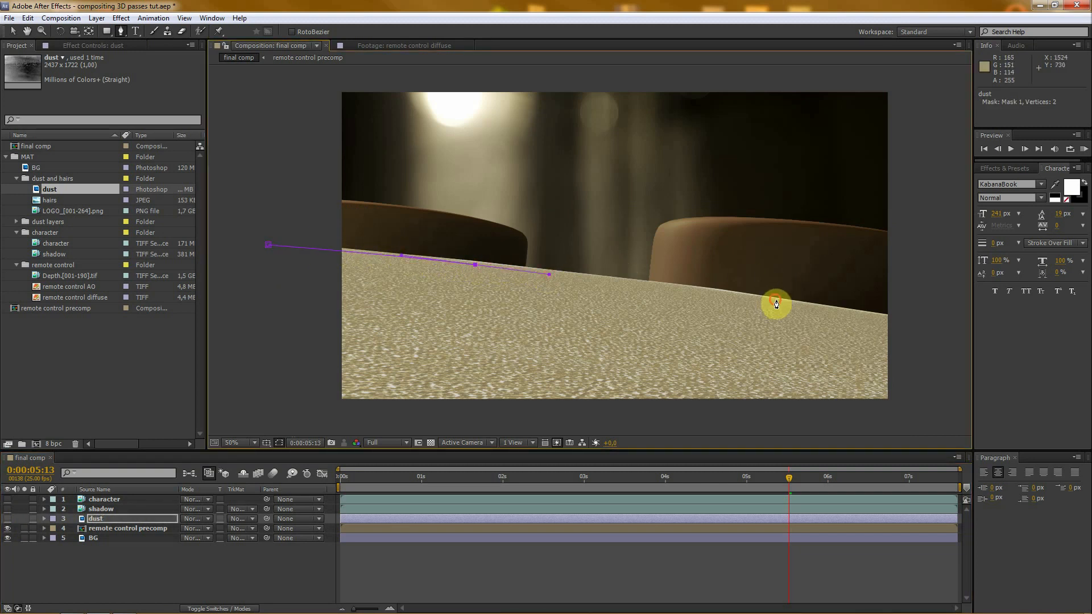
left_click_drag(774, 299, 821, 309)
left_click(944, 332)
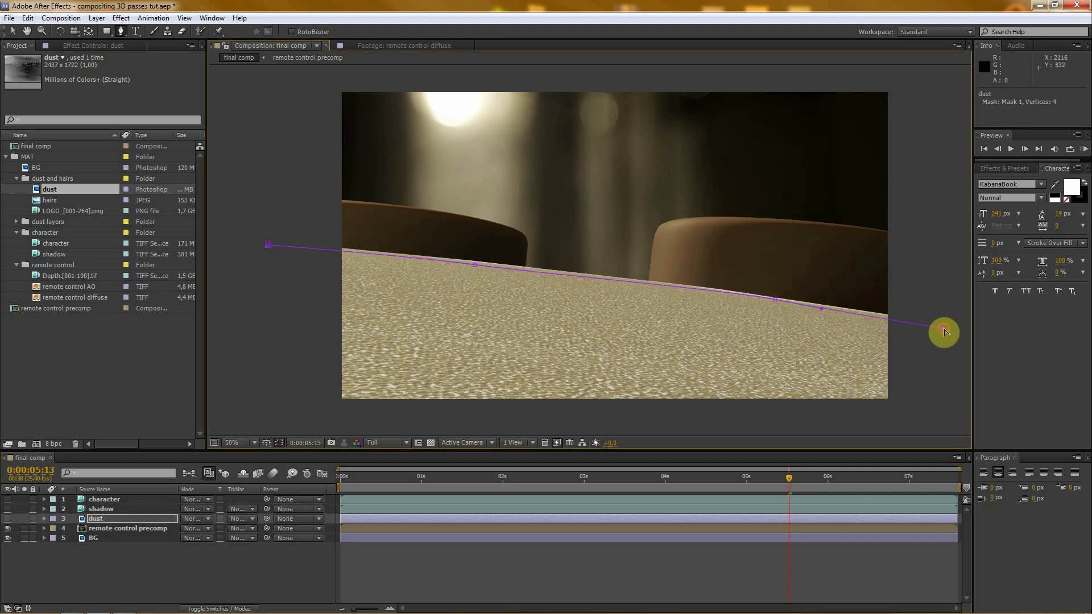
left_click(942, 433)
left_click(261, 423)
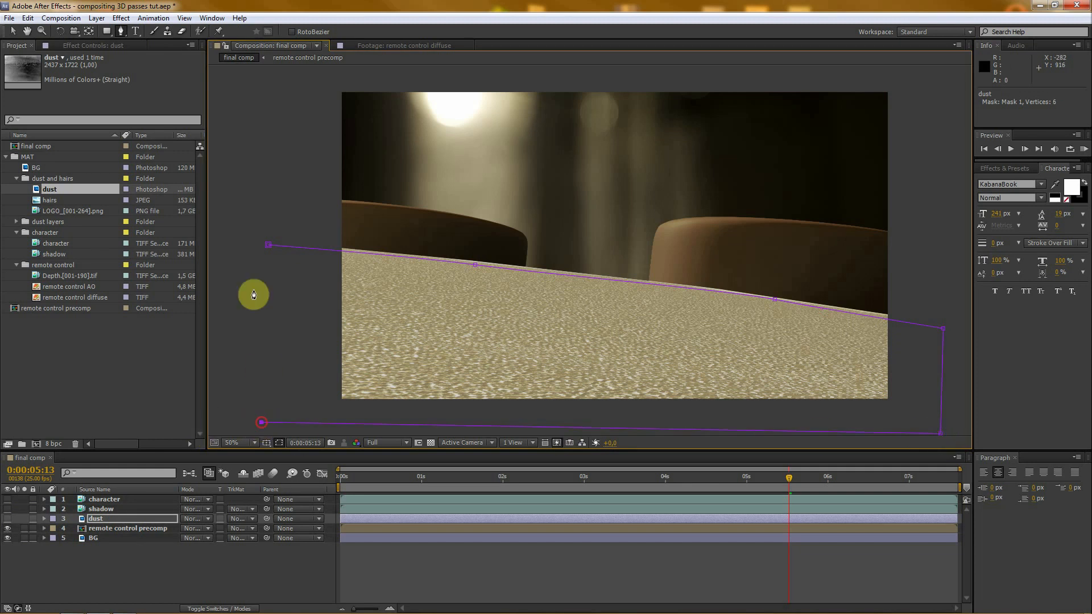
left_click(269, 245)
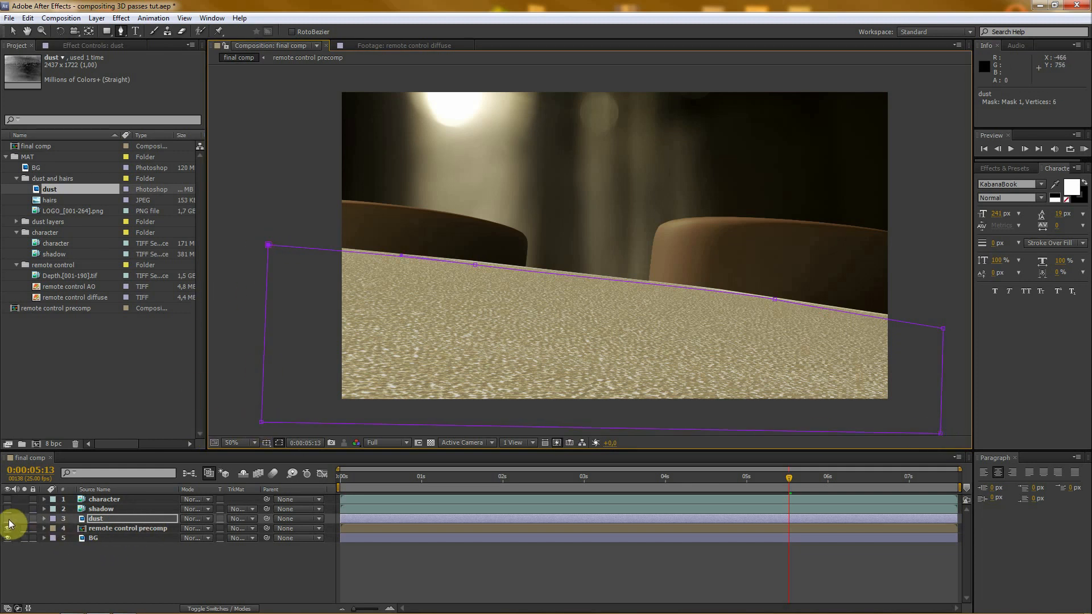
left_click(8, 519)
left_click(98, 518)
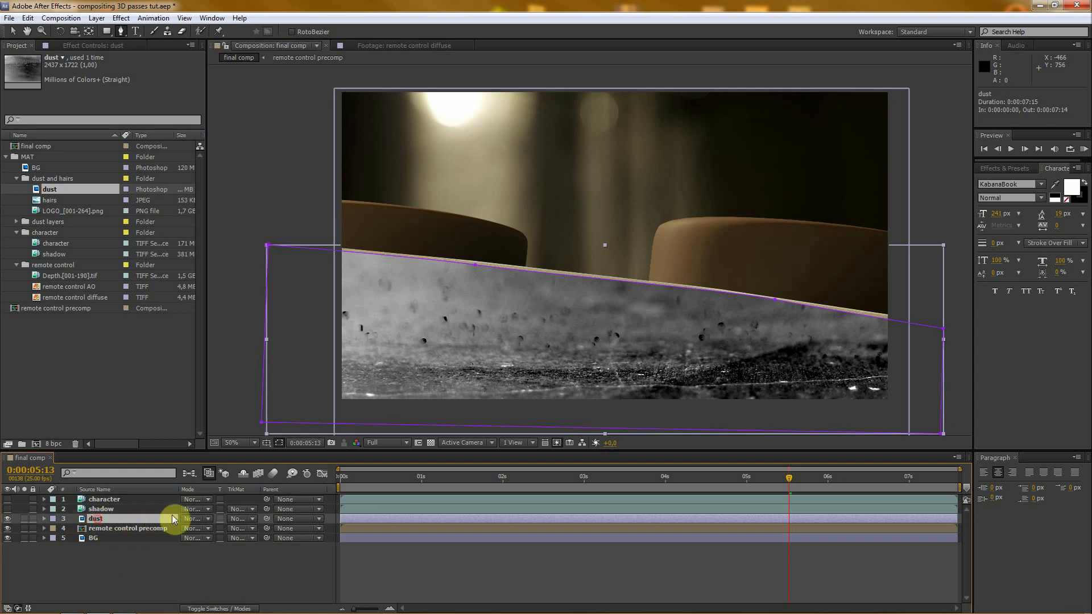
- Hide the mask outlines in the viewer and set the dust layer's mask feather to 25 pixels
left_click(279, 443)
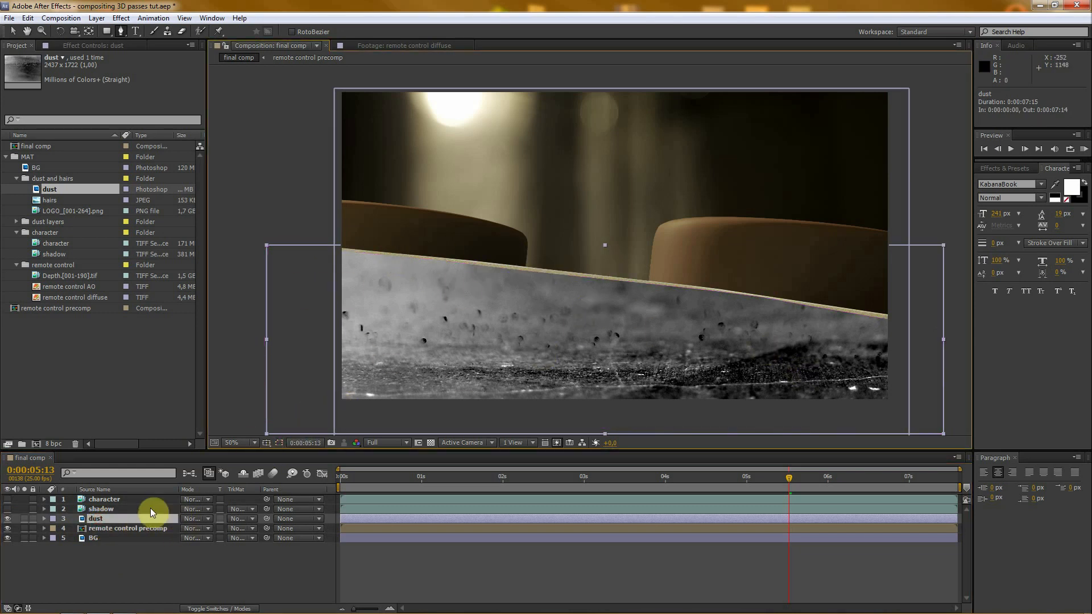
key("m")
key("m")
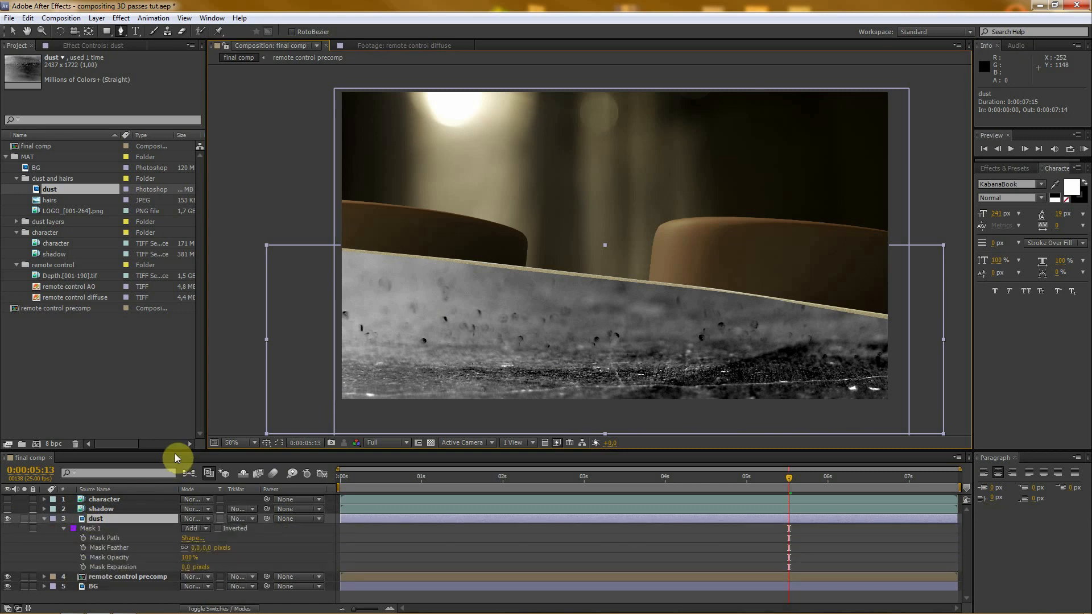
left_click_drag(177, 452, 175, 421)
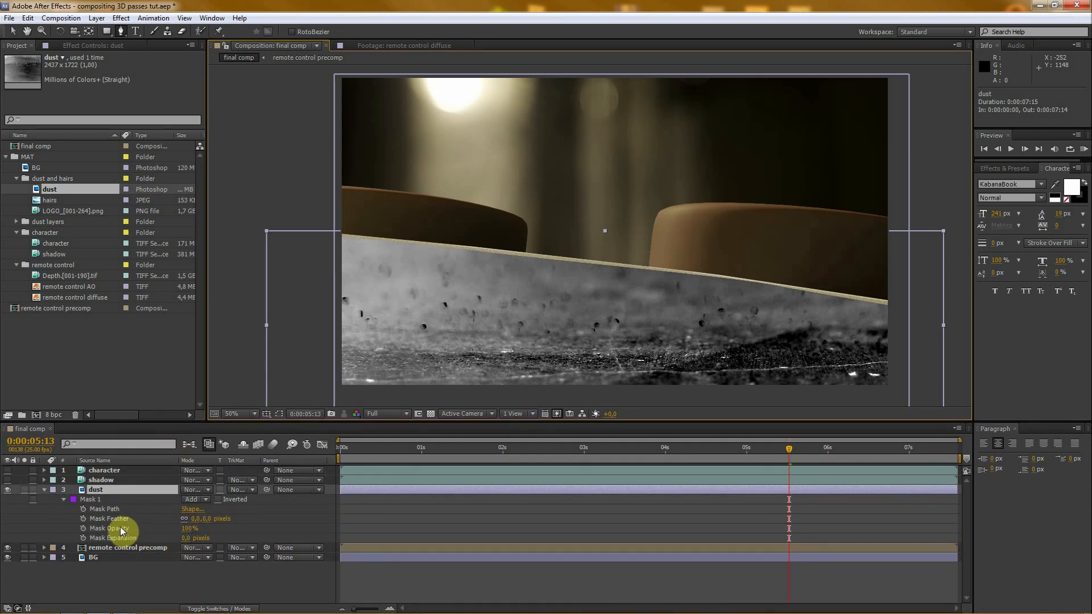
mouse_move(194, 520)
left_mouse_down()
mouse_move(212, 512)
mouse_move(203, 514)
left_mouse_up()
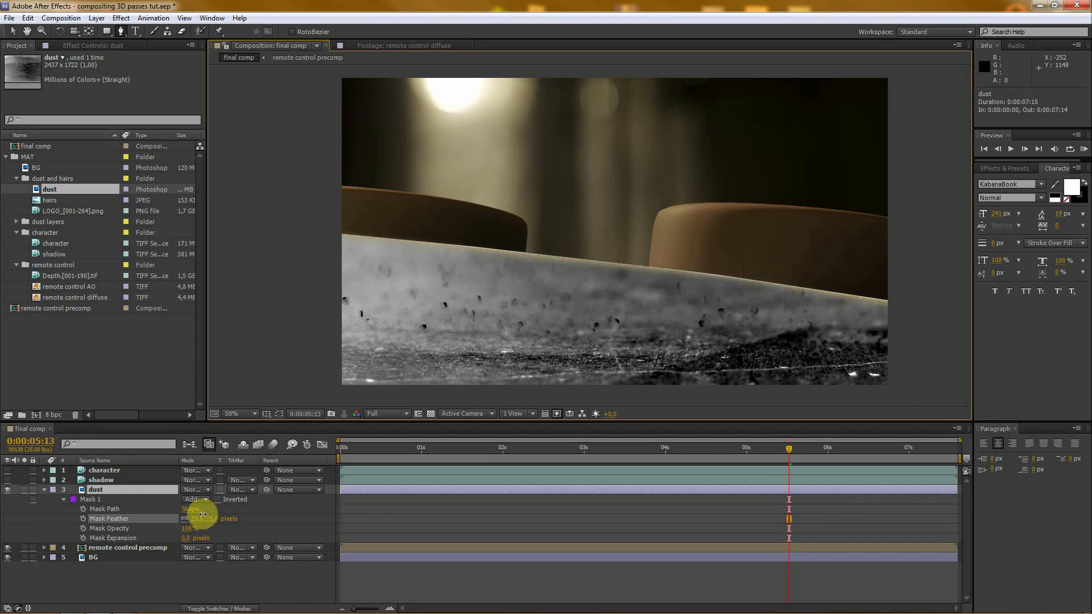
left_click(155, 590)
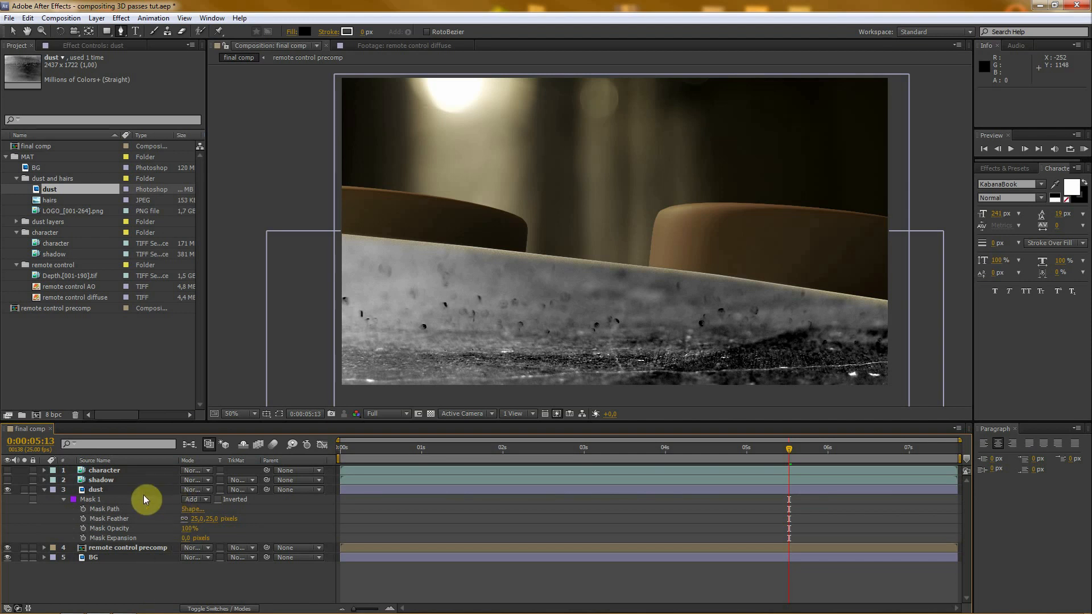
left_click(44, 489)
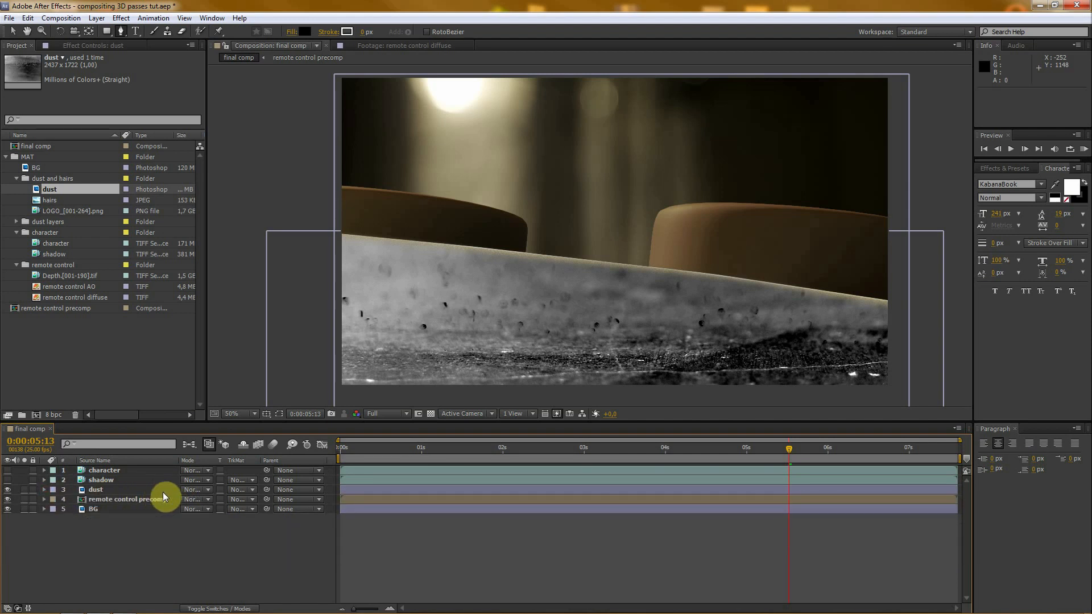
- Set the dust layer's blending mode to Soft Light and reduce its opacity to 74%
left_click(193, 490)
left_click(253, 337)
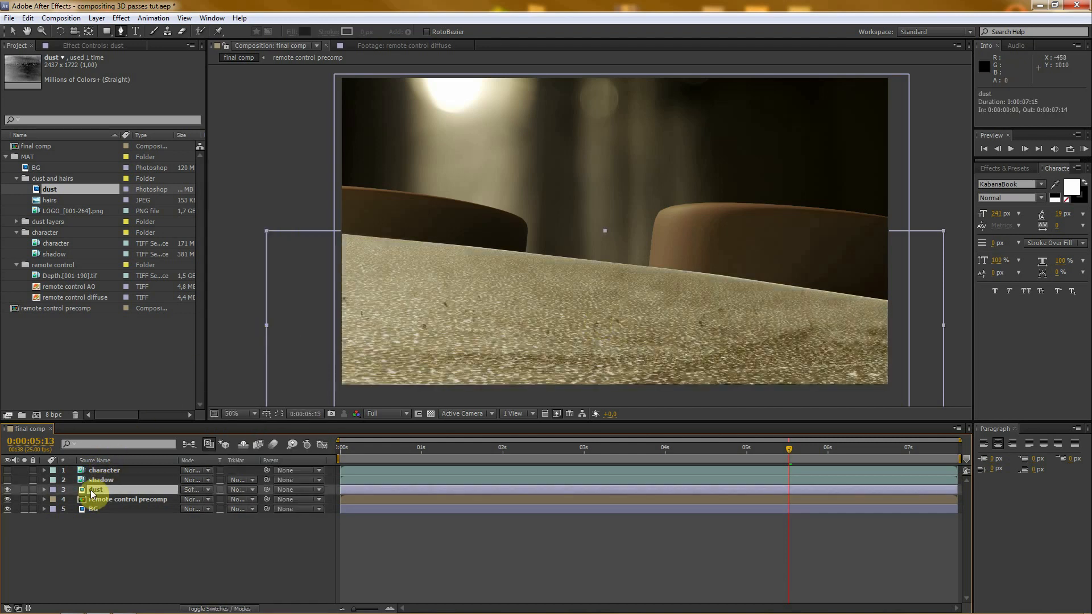
key("t")
left_click_drag(188, 499, 142, 500)
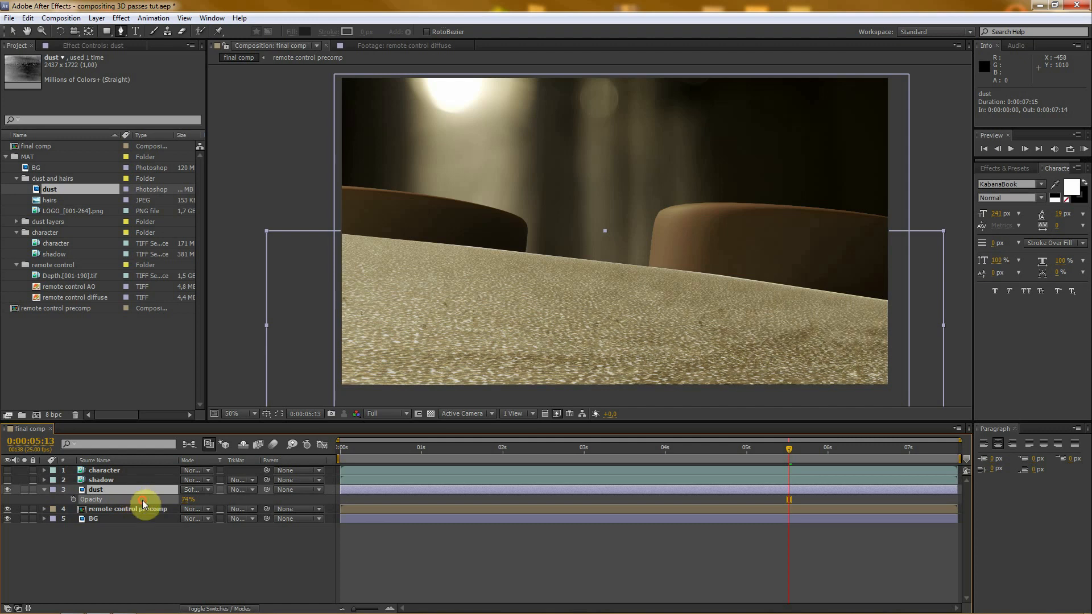
left_click(45, 489)
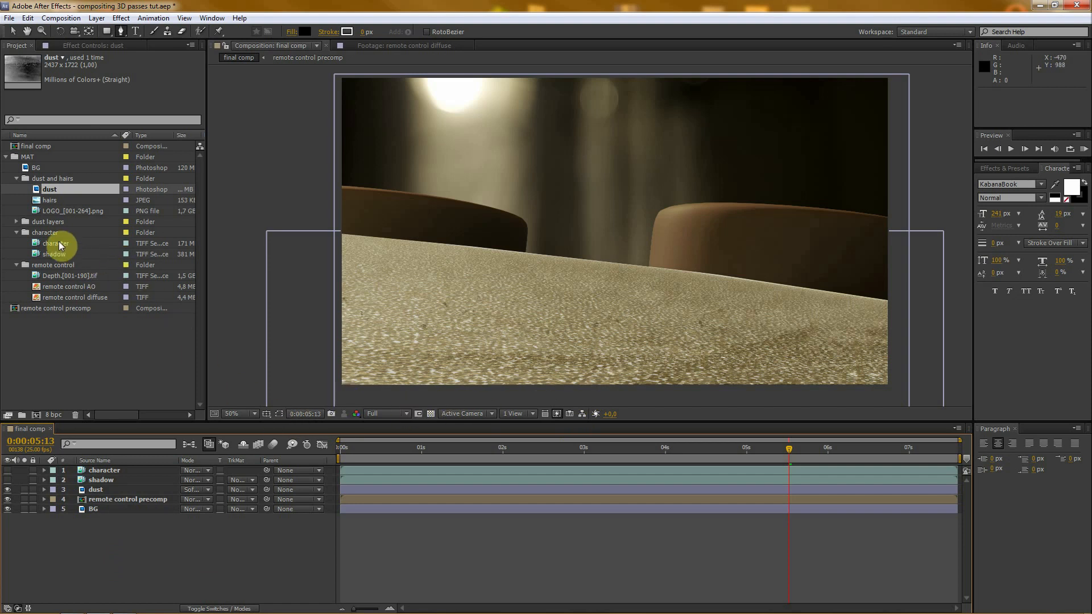
- Add the hairs image from the dust and hairs folder directly above the dust layer and move it to about 522, 546
left_click(37, 202)
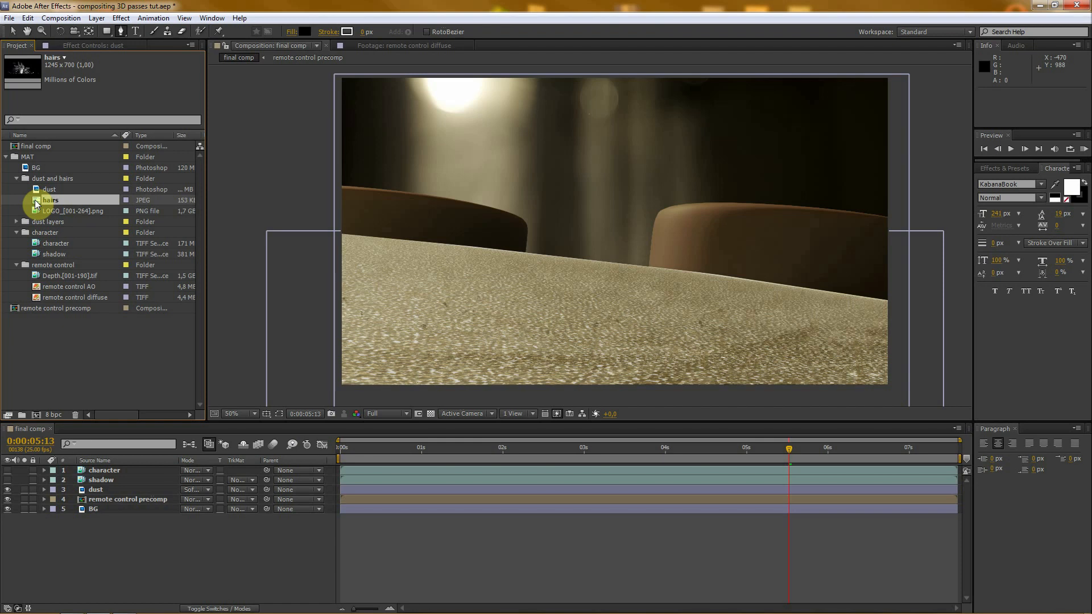
left_click_drag(35, 200, 94, 487)
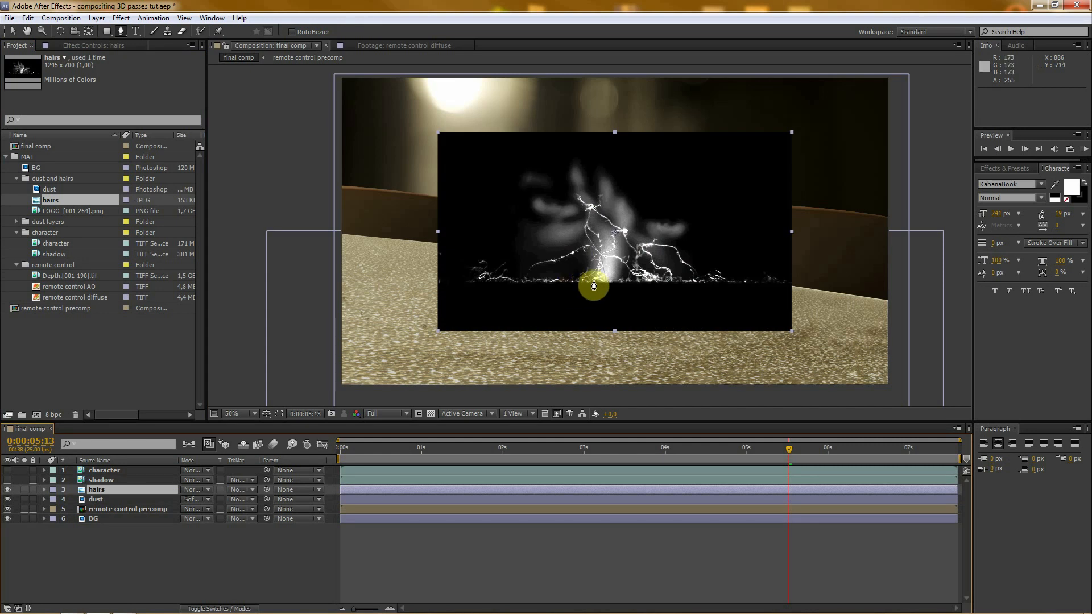
key("v")
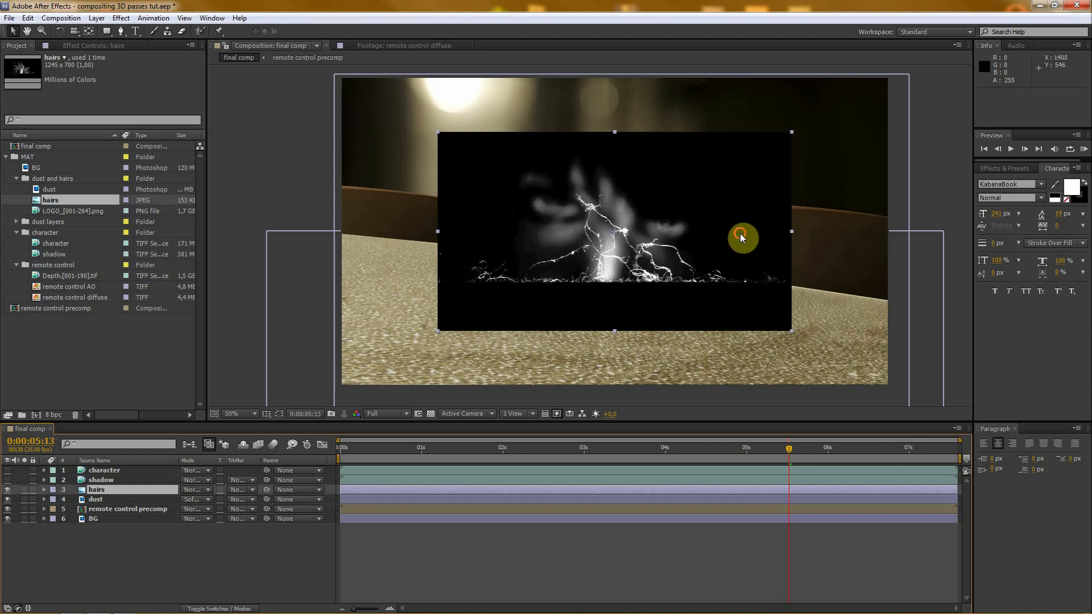
left_click_drag(739, 233, 916, 314)
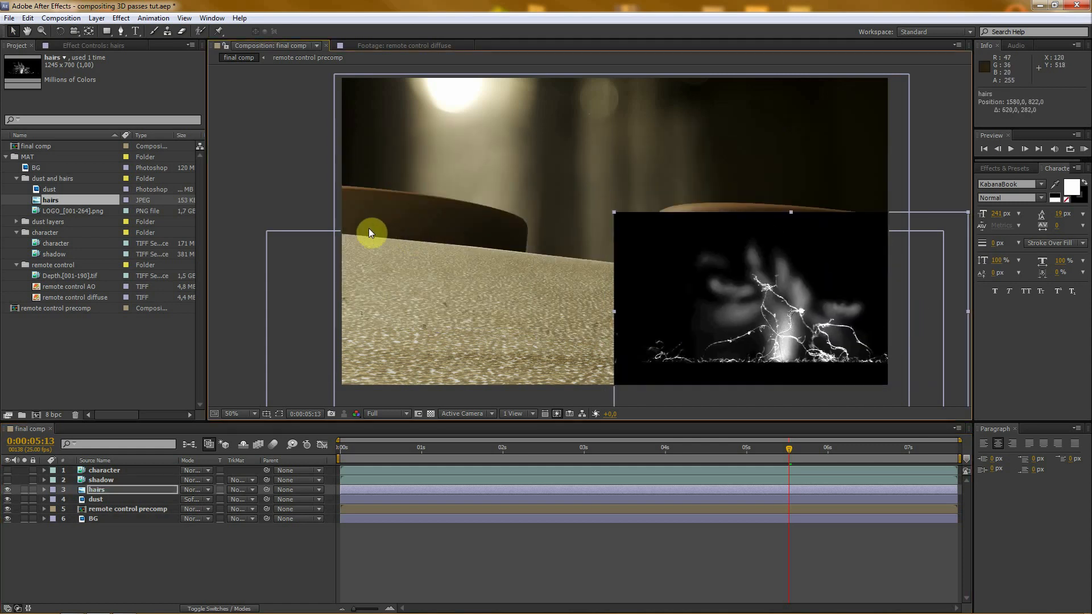
left_click_drag(791, 262, 505, 186)
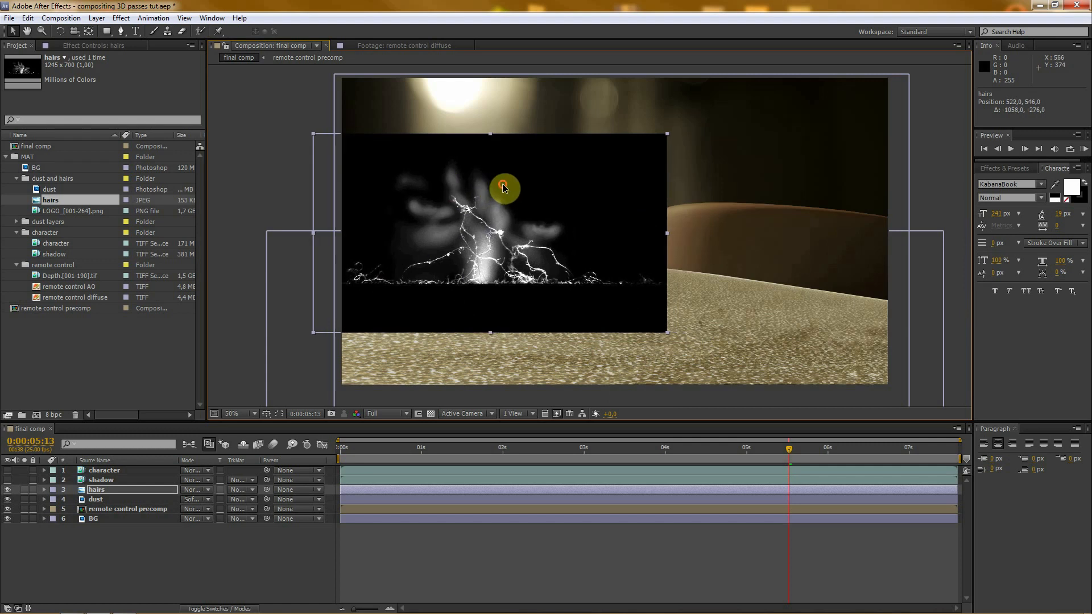
- Set the hairs layer's opacity to 50%
left_click(102, 493)
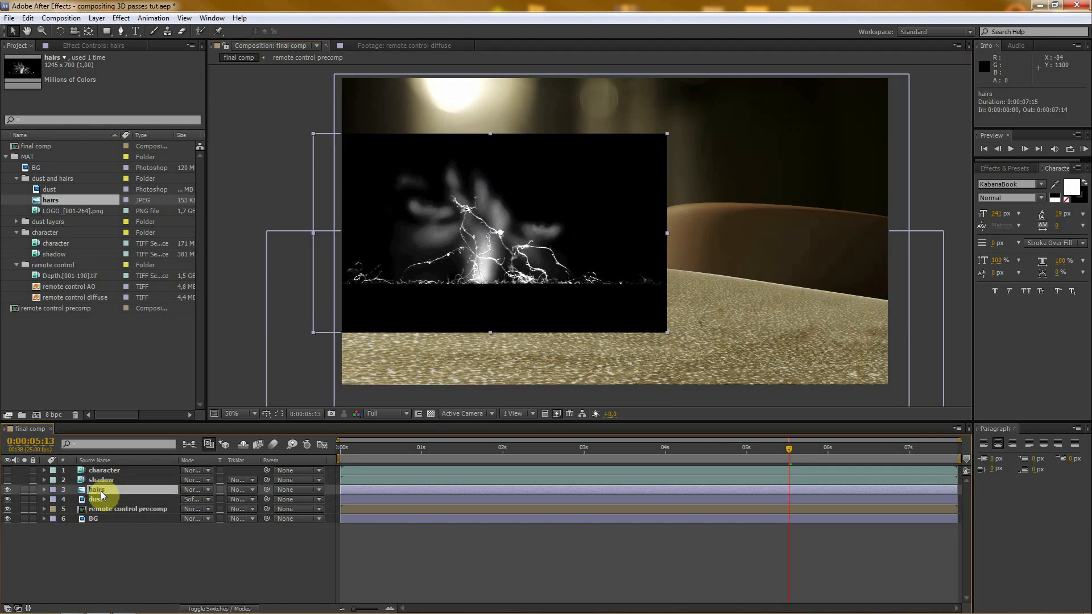
key("t")
left_click(190, 499)
type("50")
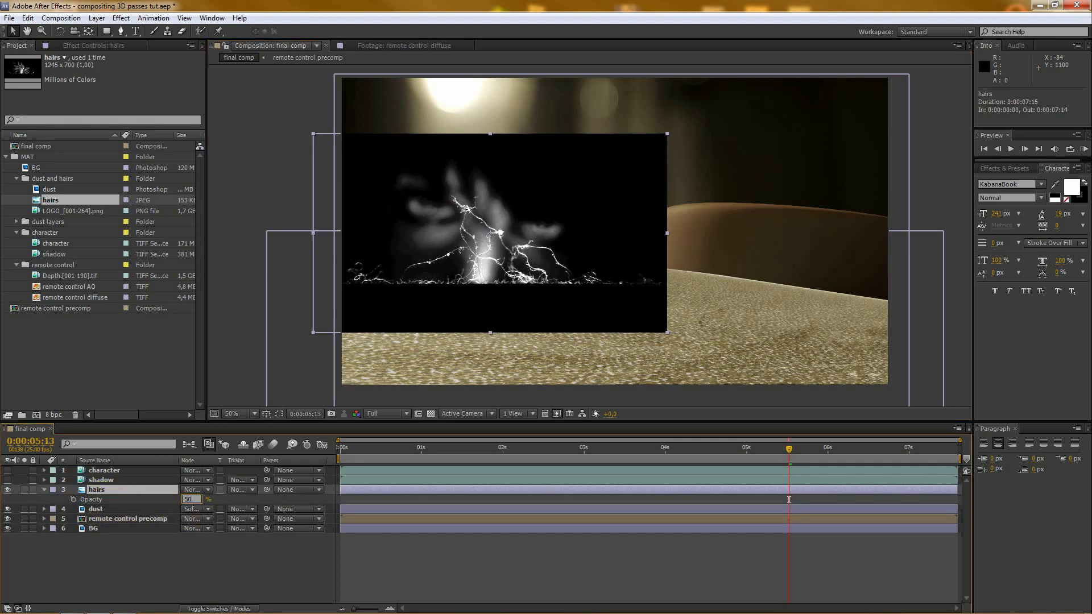
left_click(188, 502)
left_click(637, 283)
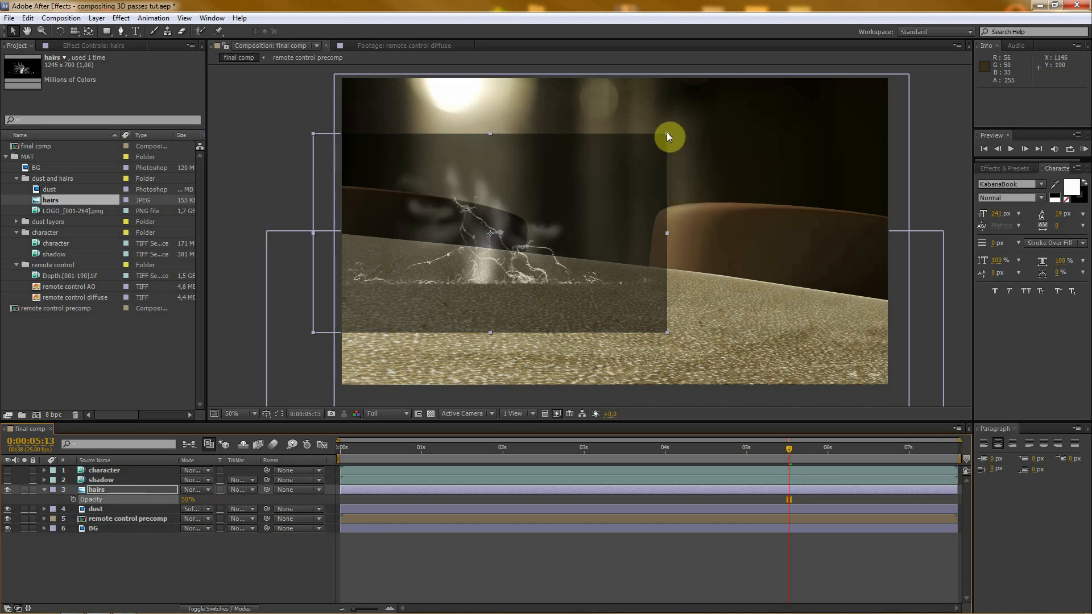
- Scale the hairs layer to about 46% and move it to about 316, 512 near the remote control's upper edge
left_click_drag(667, 132, 647, 149)
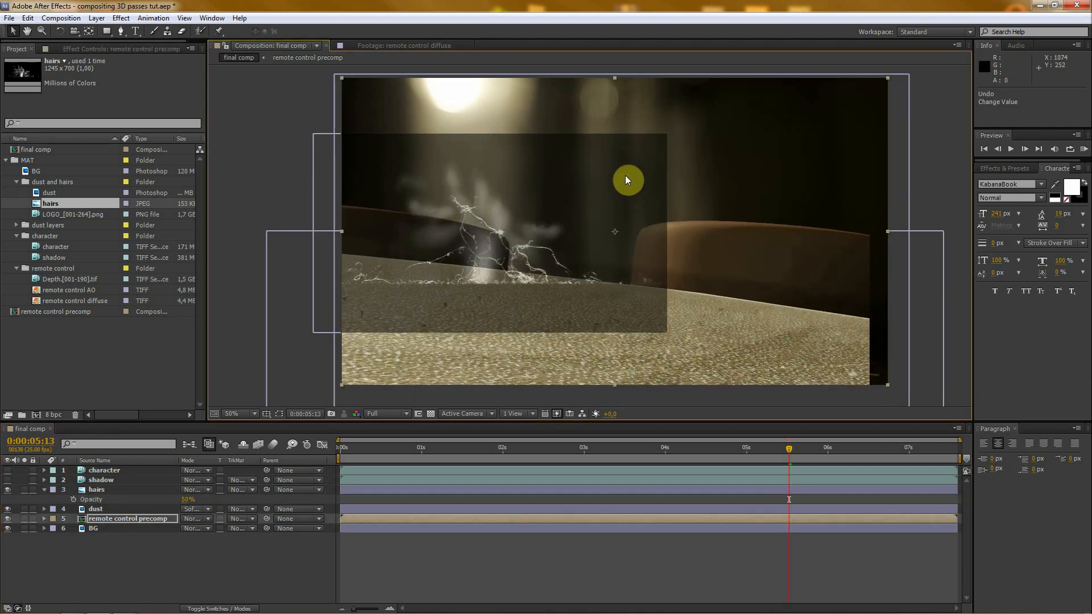
key("ctrl+z")
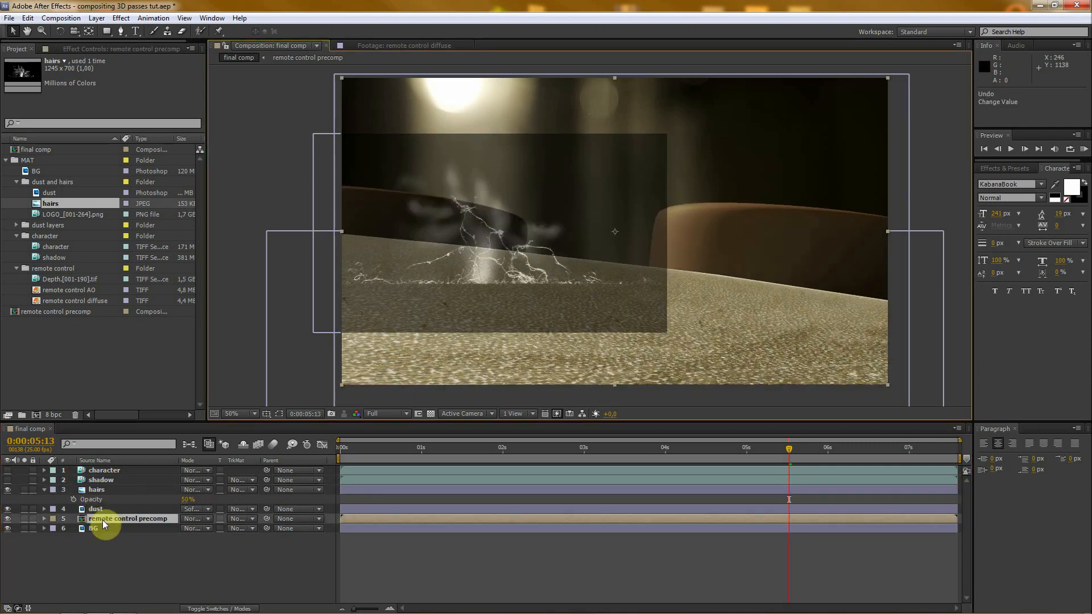
left_click(99, 488)
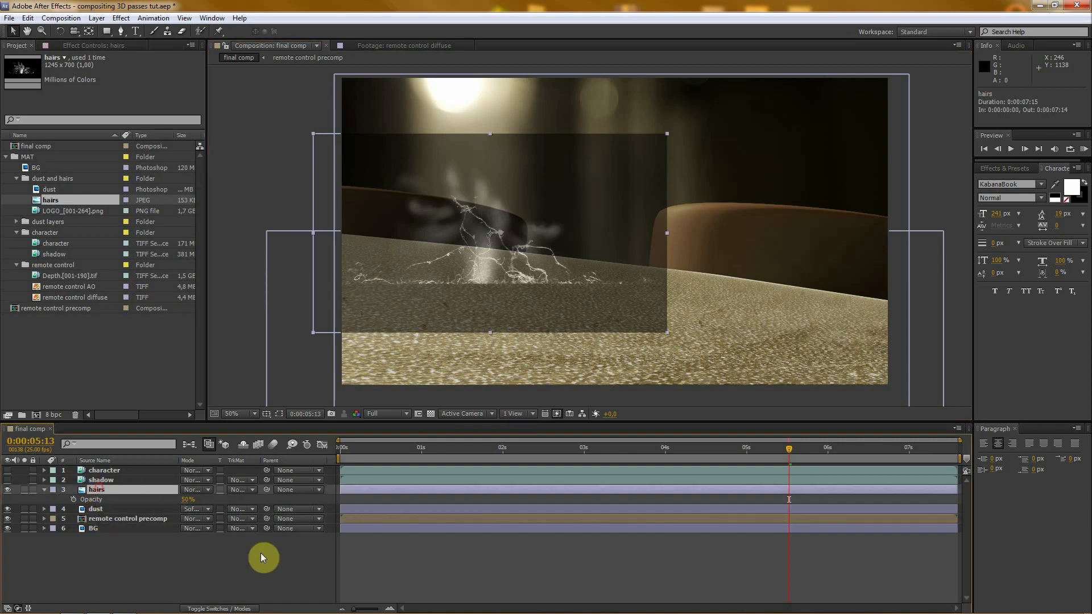
left_click_drag(668, 133, 608, 185)
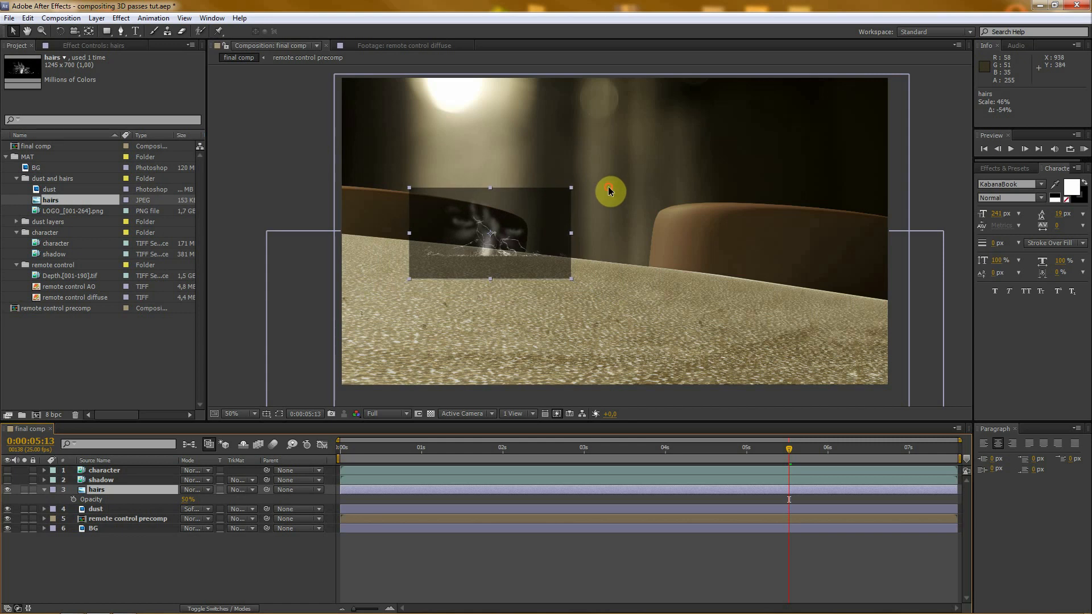
left_click_drag(526, 215, 490, 208)
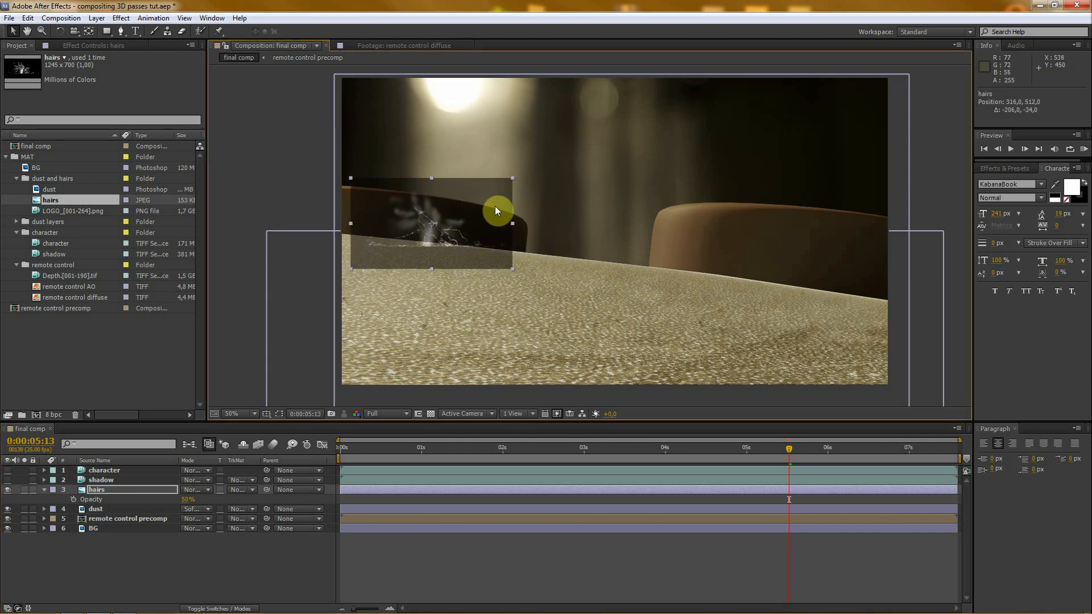
- Rotate the hairs layer to 4°, shrink it a little and place it on the remote control's upper edge at about 258, 520
key("KP_Add")
key("KP_Add")
key("KP_Add")
key("KP_Add")
key("KP_Add")
key("KP_Add")
key("KP_Add")
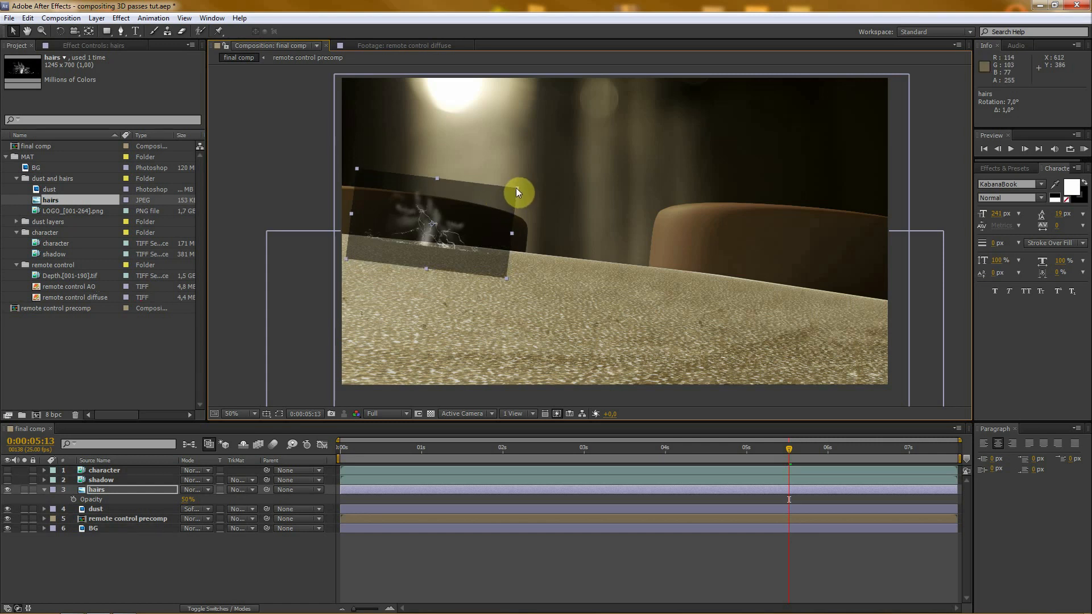
key("KP_Subtract")
key("KP_Subtract")
key("KP_Subtract")
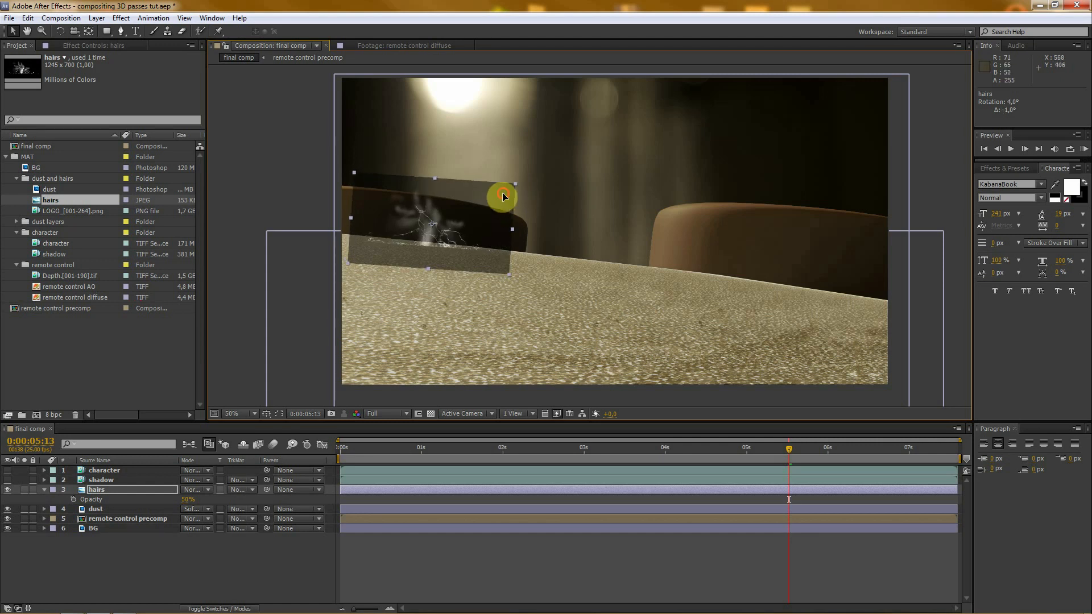
left_click_drag(501, 191, 463, 202)
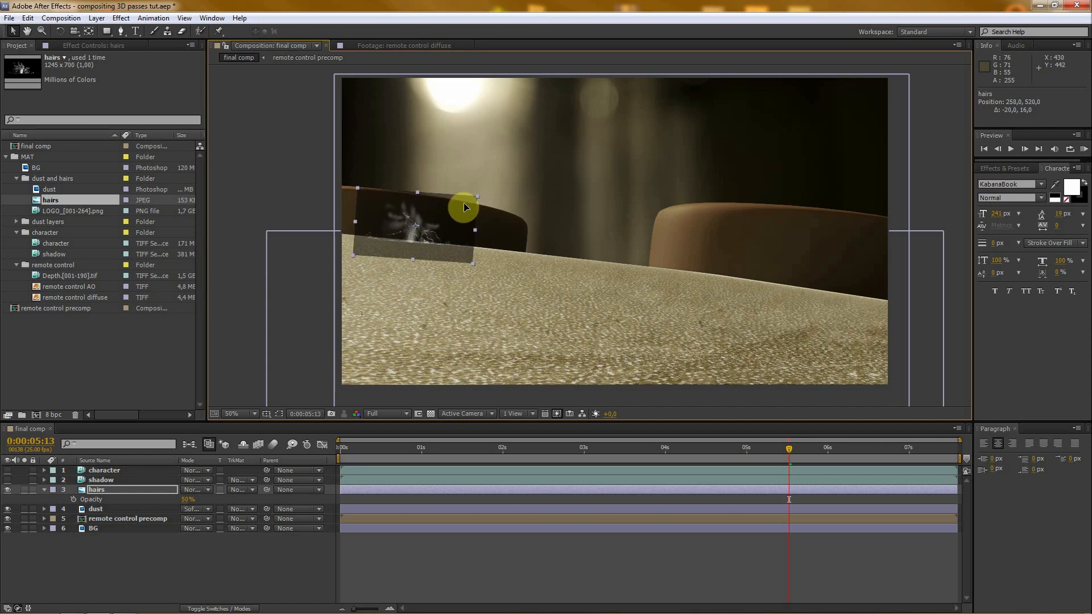
left_click(244, 577)
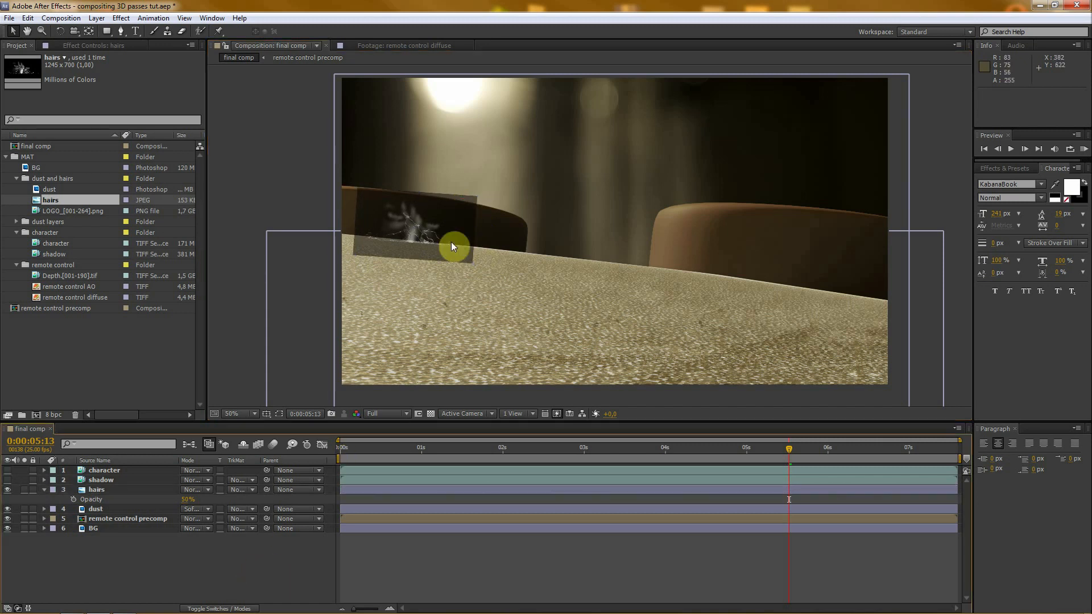
- Restore the hairs layer's opacity to 100% and set its blending mode to Screen
left_click_drag(184, 505, 266, 500)
left_click(170, 568)
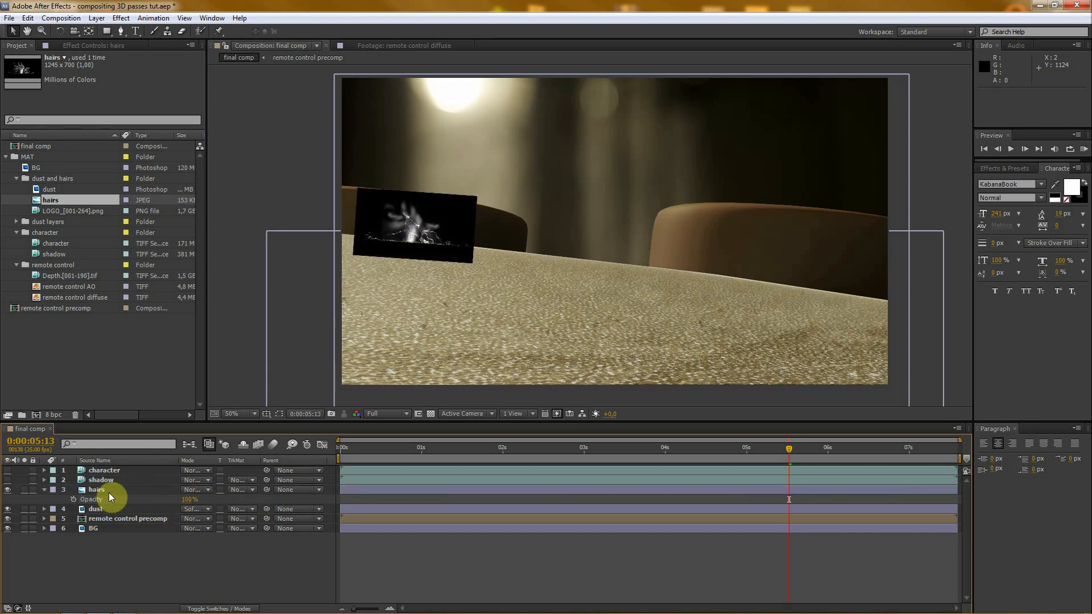
left_click(193, 489)
left_click(241, 260)
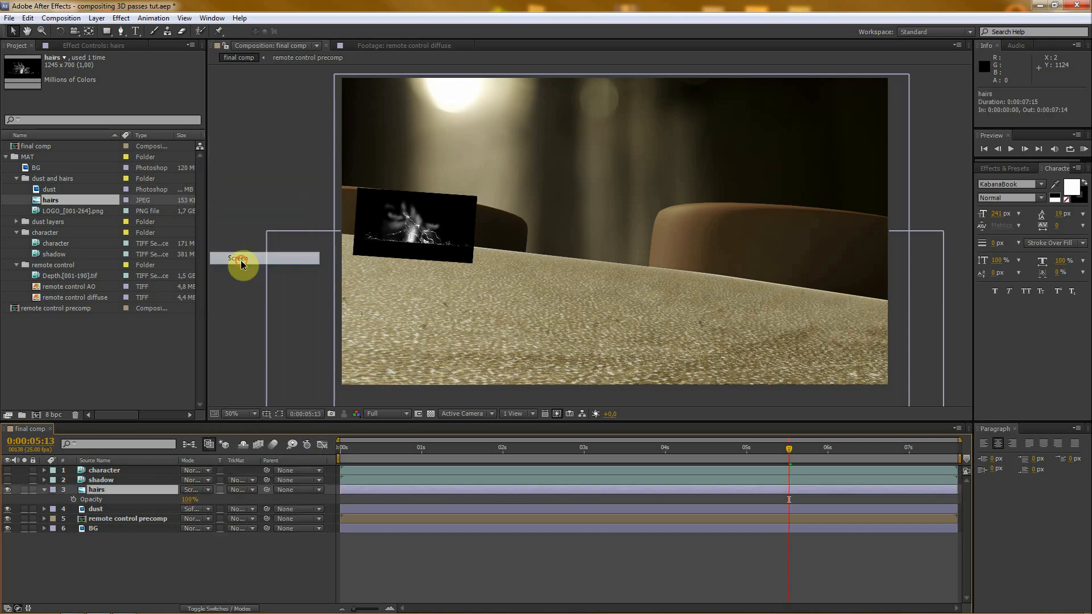
left_click(153, 587)
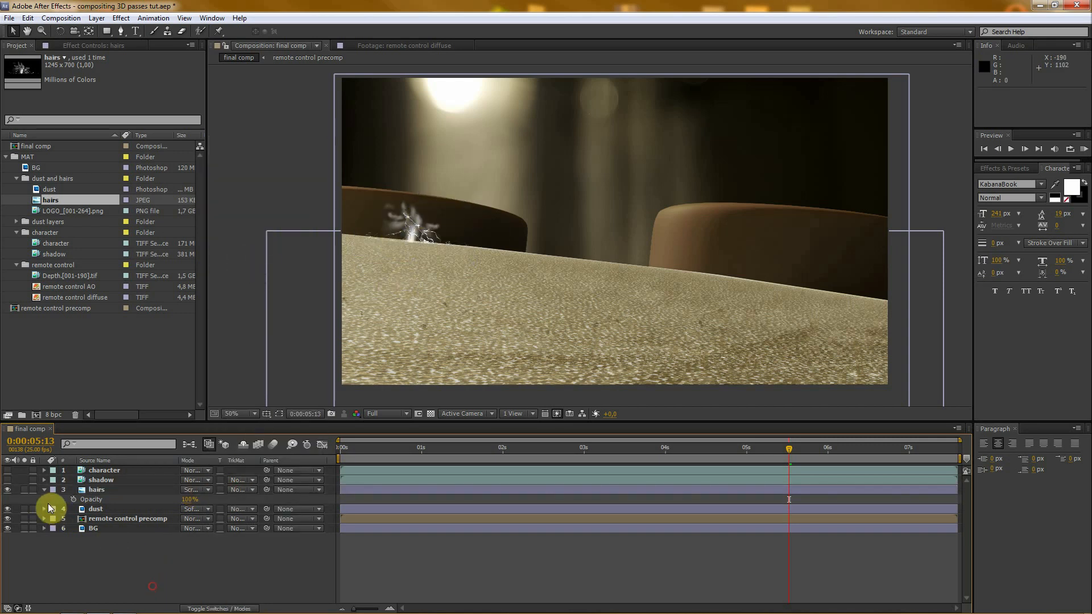
left_click(44, 489)
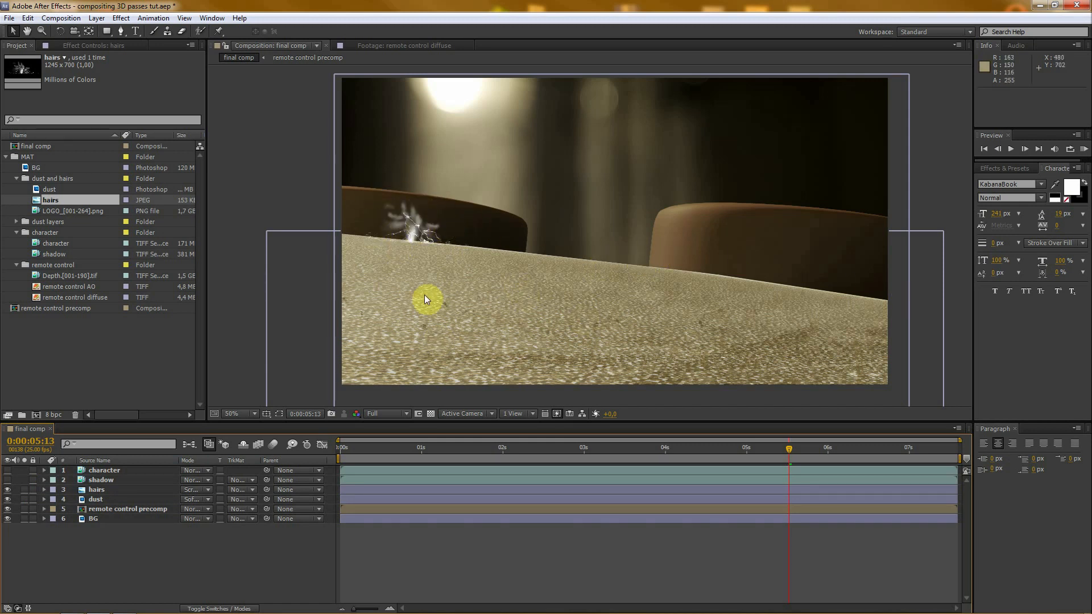
left_click(94, 490)
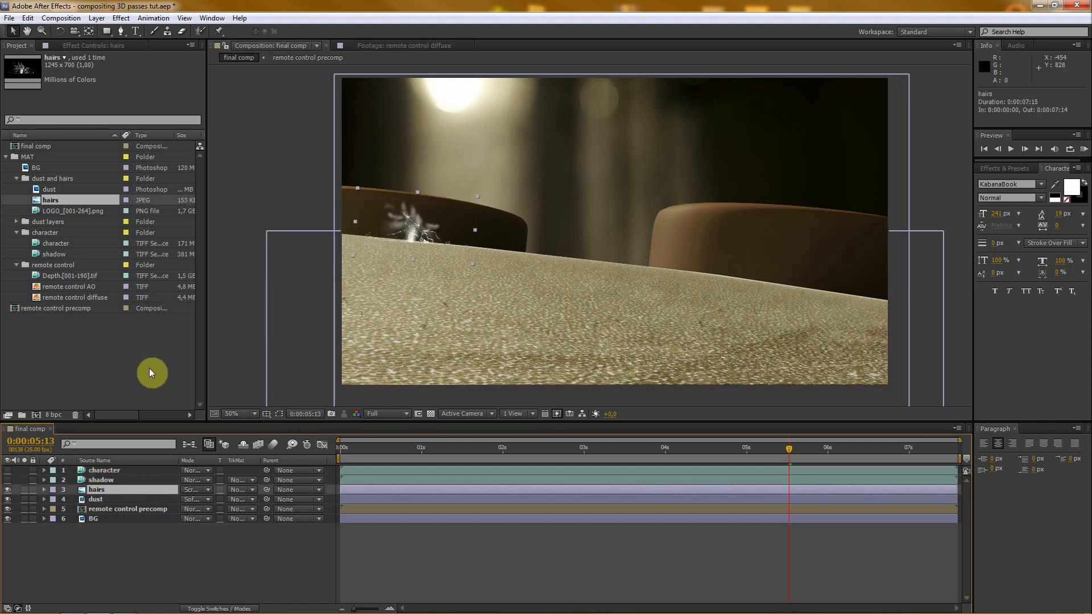
left_click(93, 46)
right_click(79, 151)
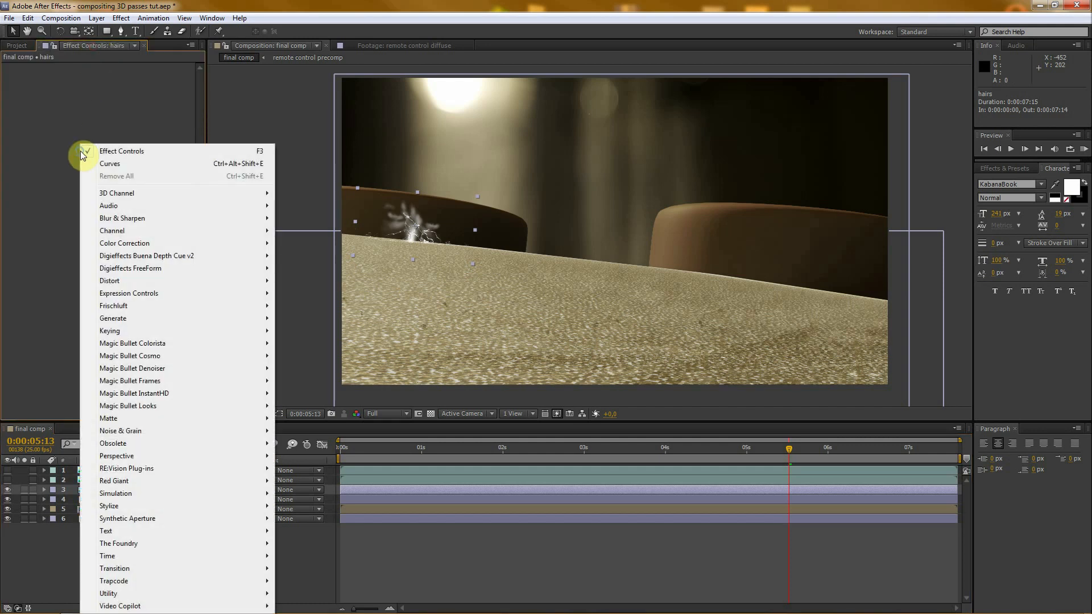
mouse_move(139, 244)
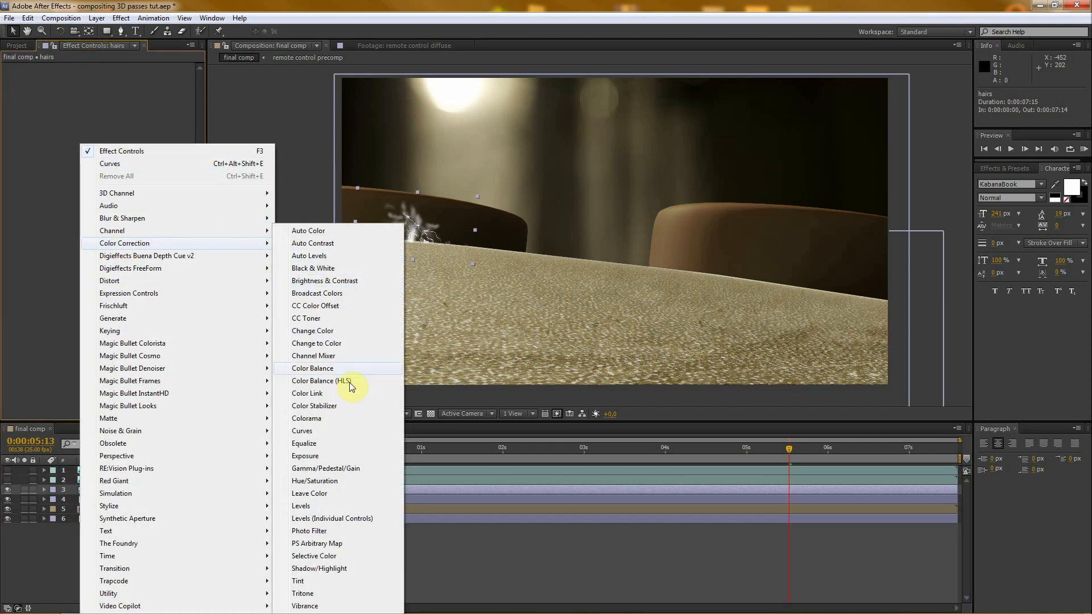
left_click(317, 442)
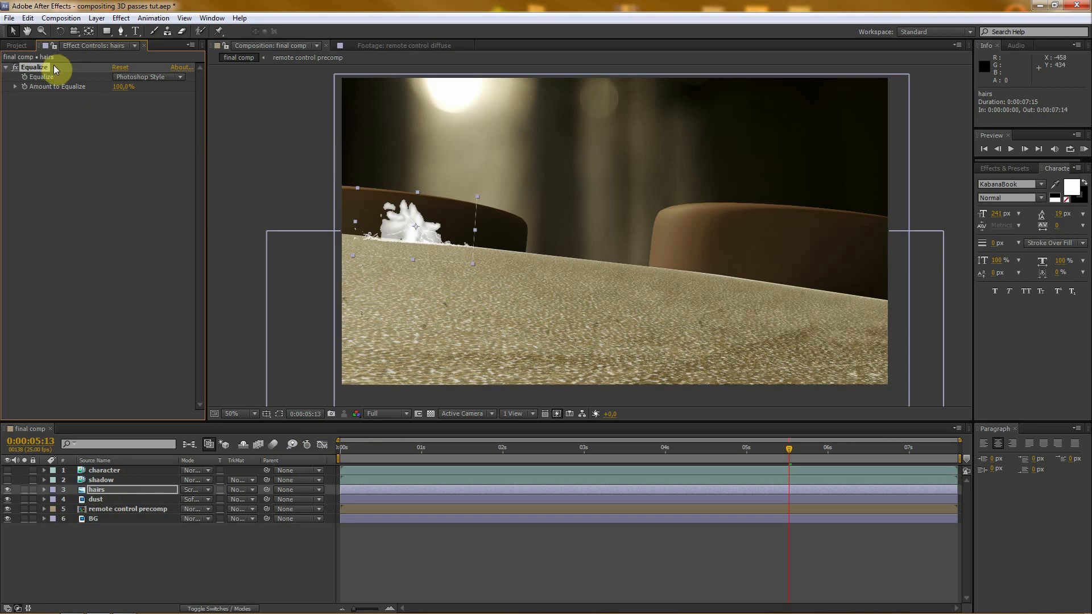
key("Delete")
- Apply a Curves effect to the hairs layer and slightly lower the midtones of its Blue channel
right_click(48, 106)
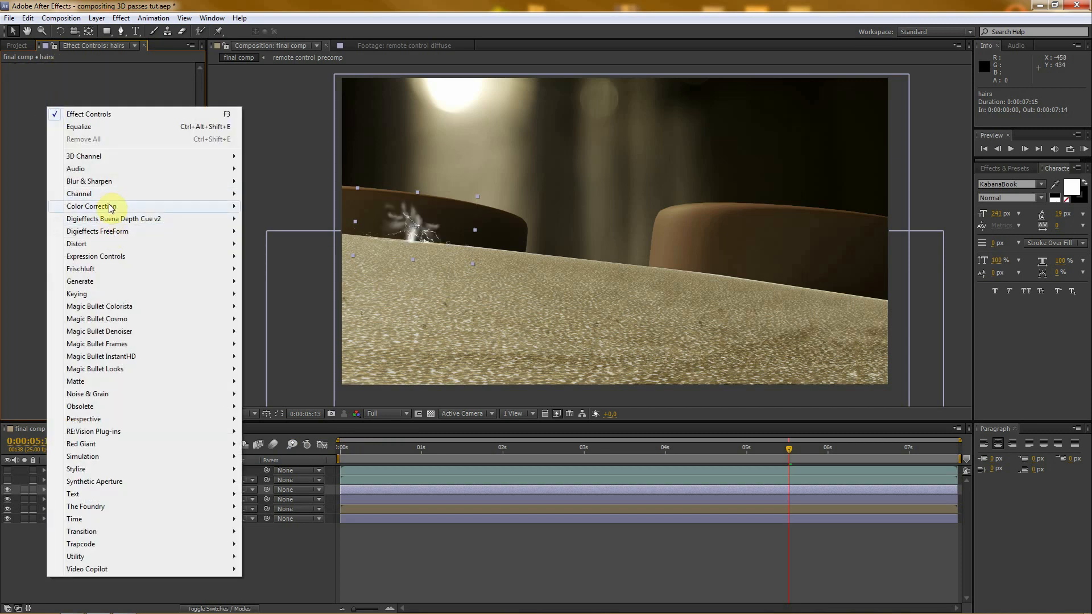
mouse_move(108, 207)
left_click(317, 406)
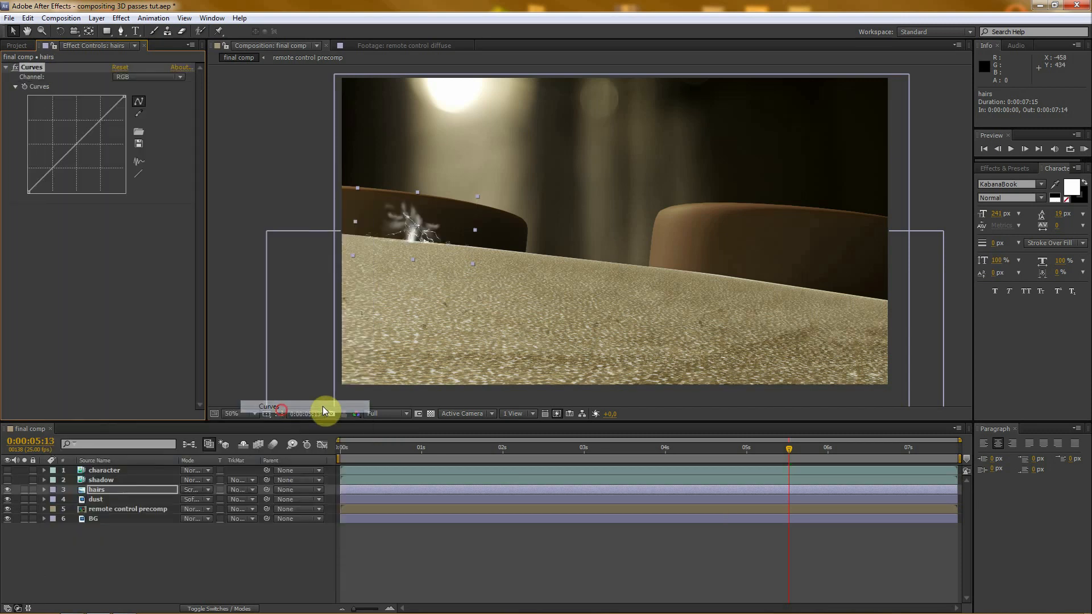
left_click(135, 77)
left_click(131, 127)
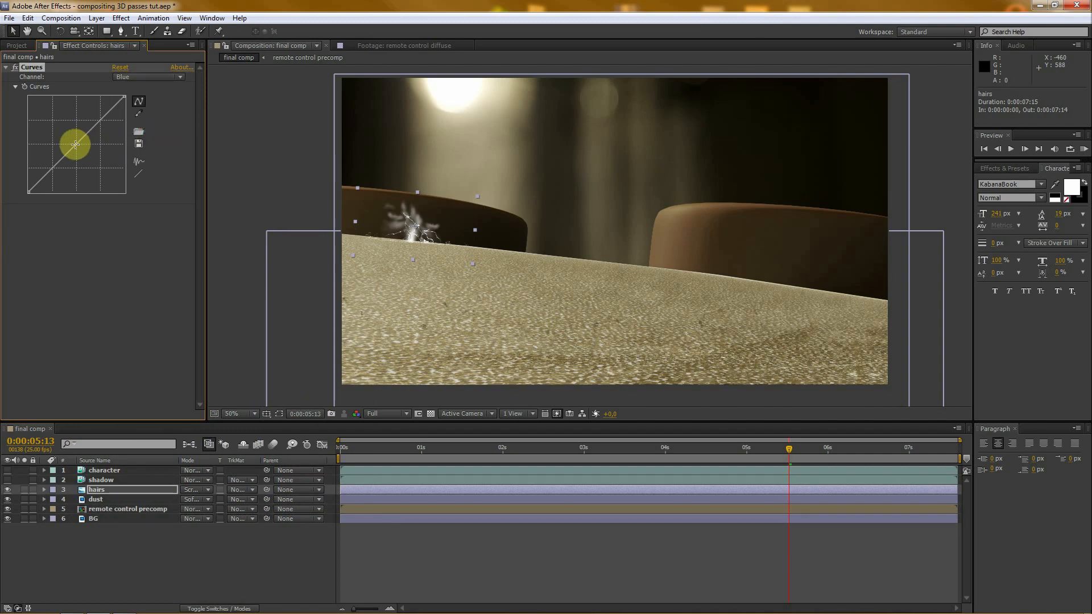
left_click_drag(75, 144, 80, 149)
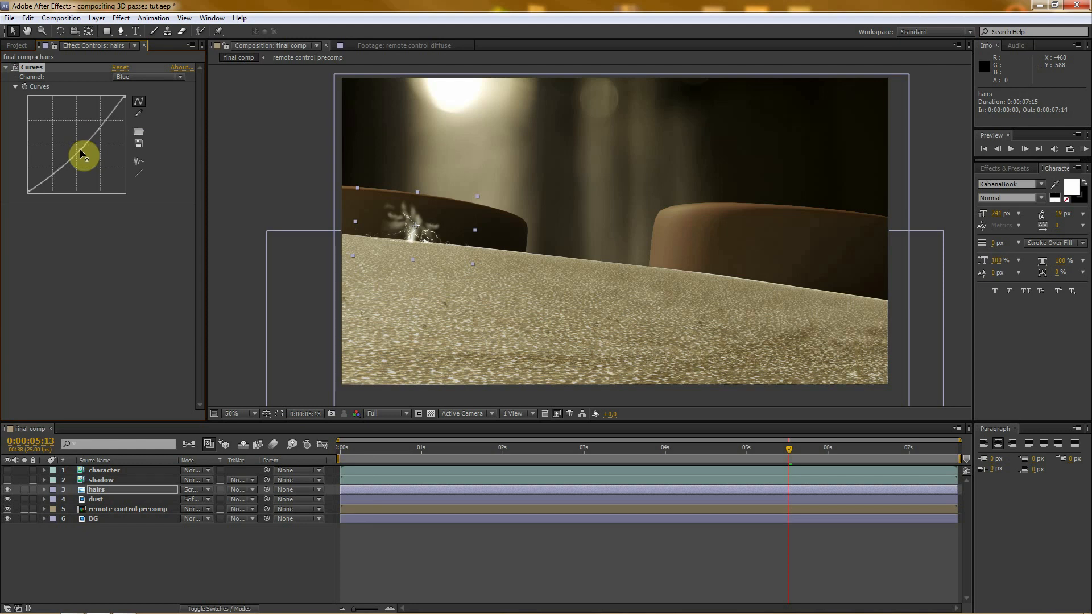
- Slightly raise the midtones of the hairs layer's Red channel curve and deselect the layer
left_click(132, 76)
left_click(150, 101)
left_click(67, 287)
left_click(158, 556)
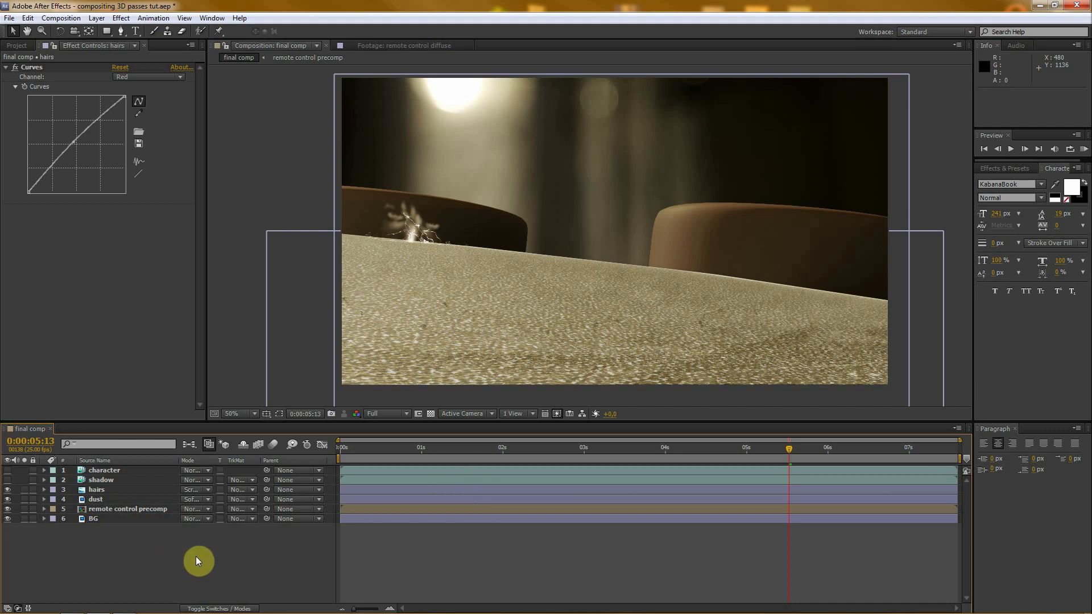
- Show the shadow and character layers again and move to 0:00:03:15
left_click(8, 479)
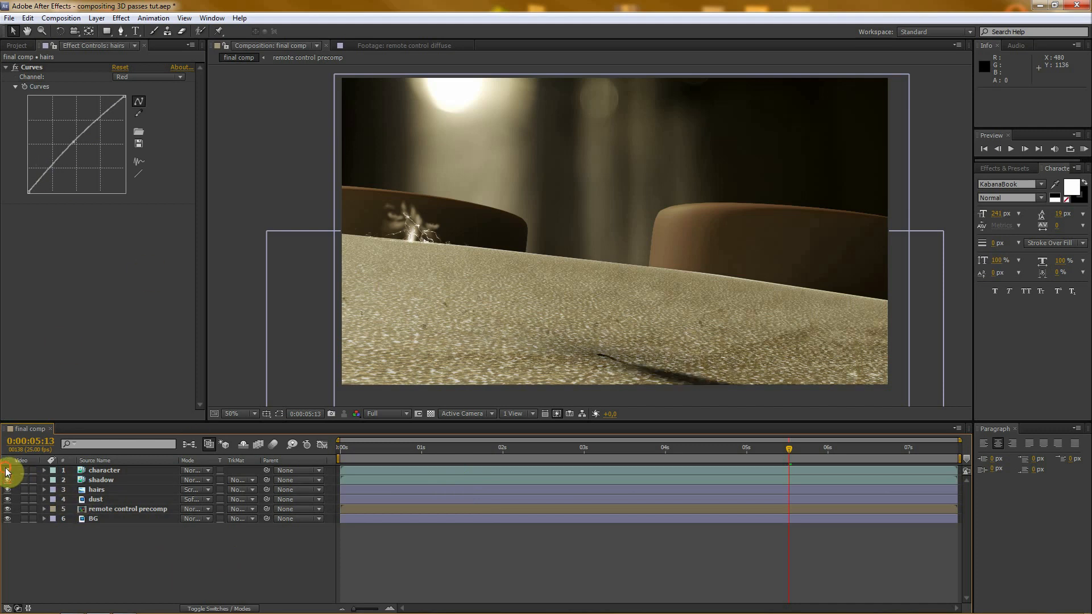
left_click(8, 470)
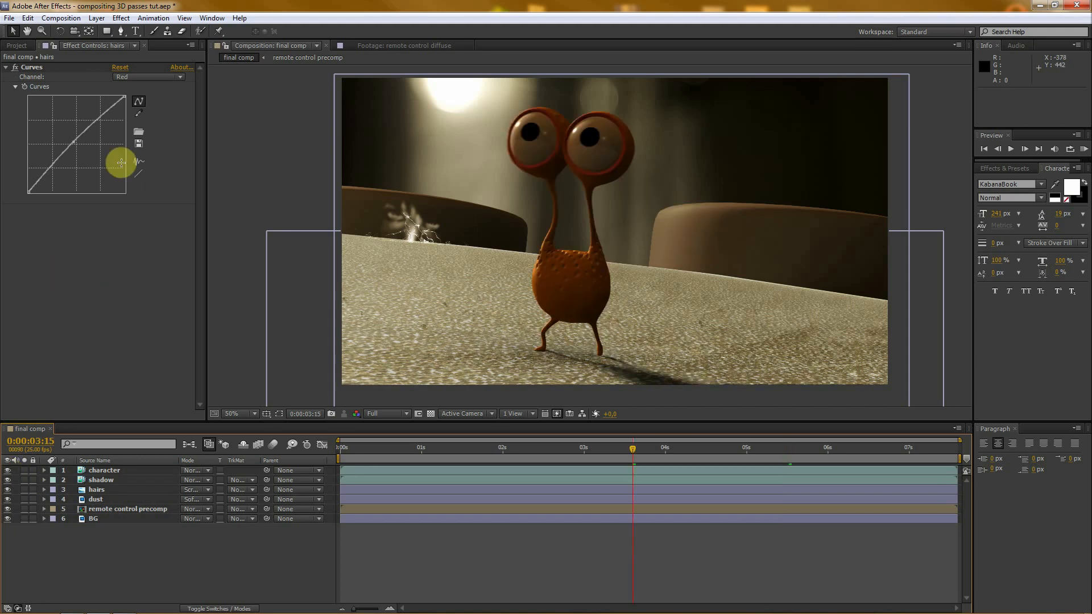
- Add the LOGO_[001-264].png sequence above the character layer and slide it earlier so it starts at -0:00:02:24
left_click(17, 45)
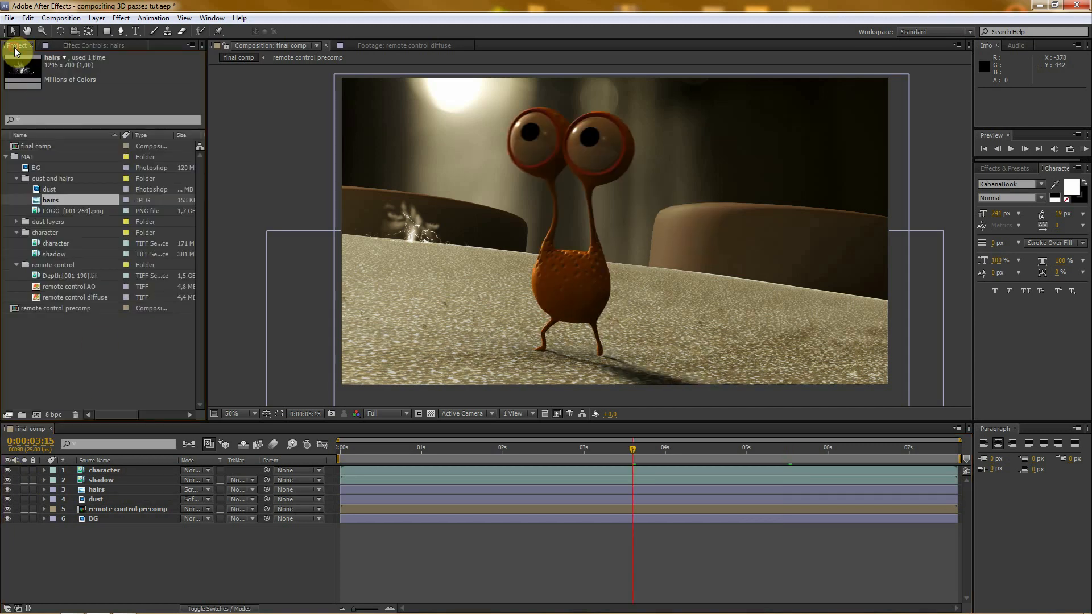
left_click(40, 189)
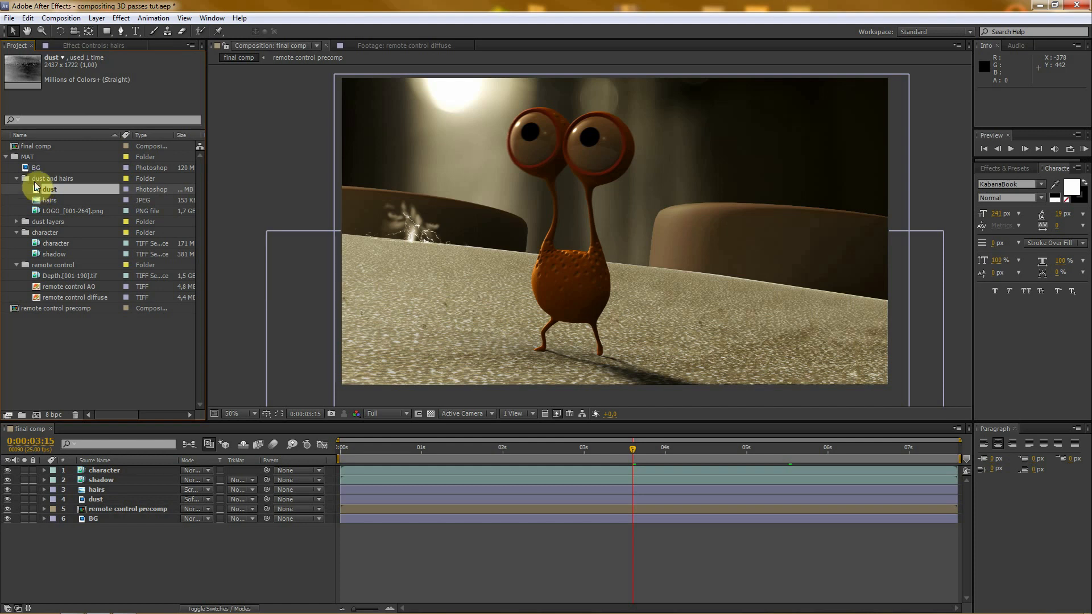
left_click(41, 211)
left_click_drag(33, 208, 124, 467)
left_click_drag(745, 469, 506, 463)
- With the LOGO layer temporarily hidden, draw a mask on it enclosing the area above the remote control's upper edge and beyond the frame
left_click(7, 470)
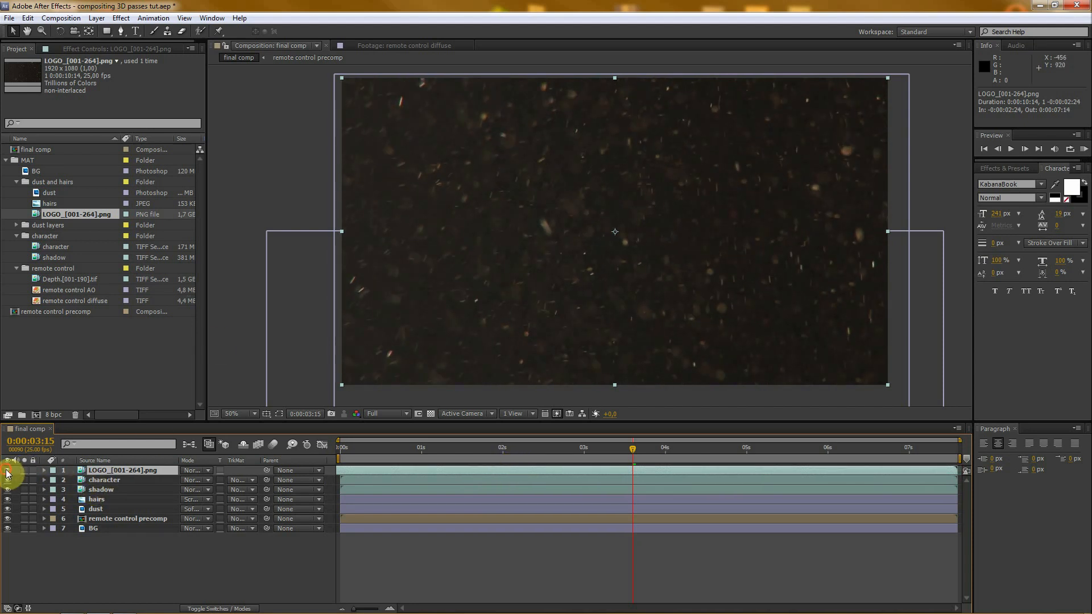
left_click(121, 31)
scroll(508, 293, "down", 2)
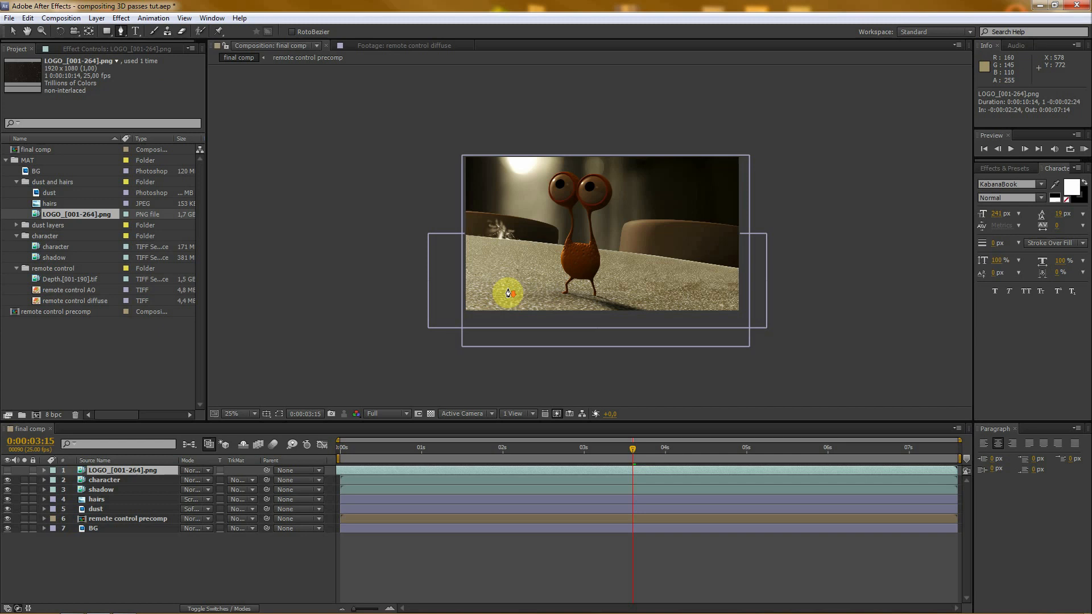
left_click(356, 238)
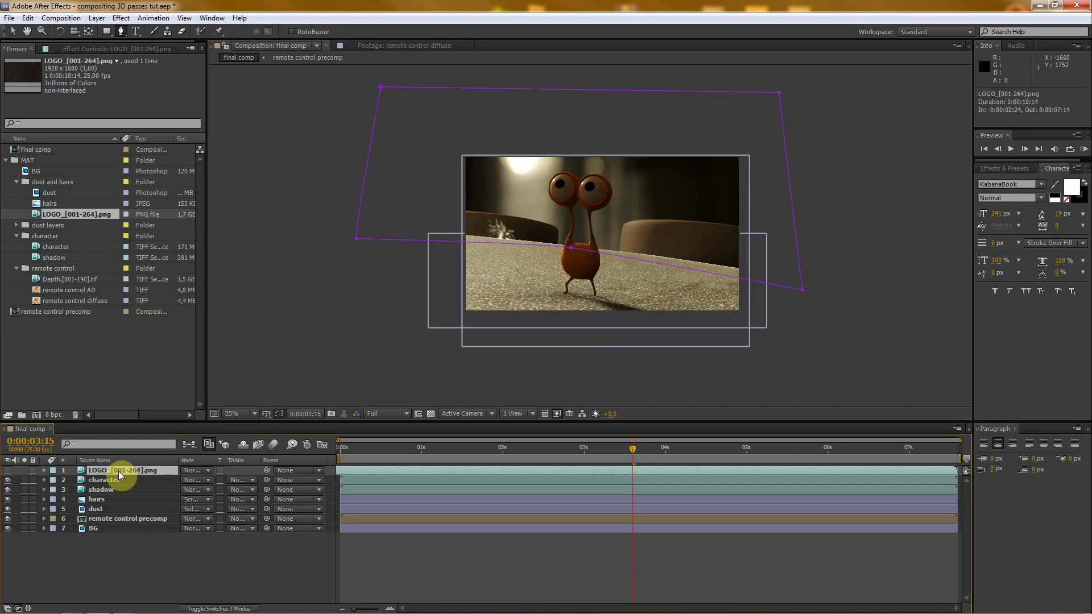
scroll(574, 261, "up", 2)
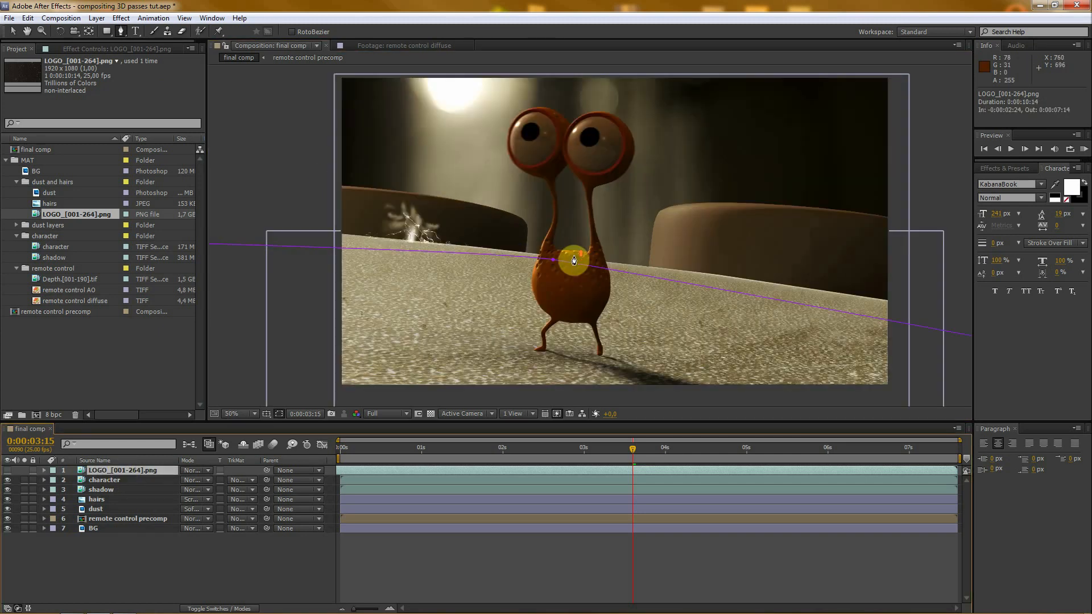
left_click(7, 471)
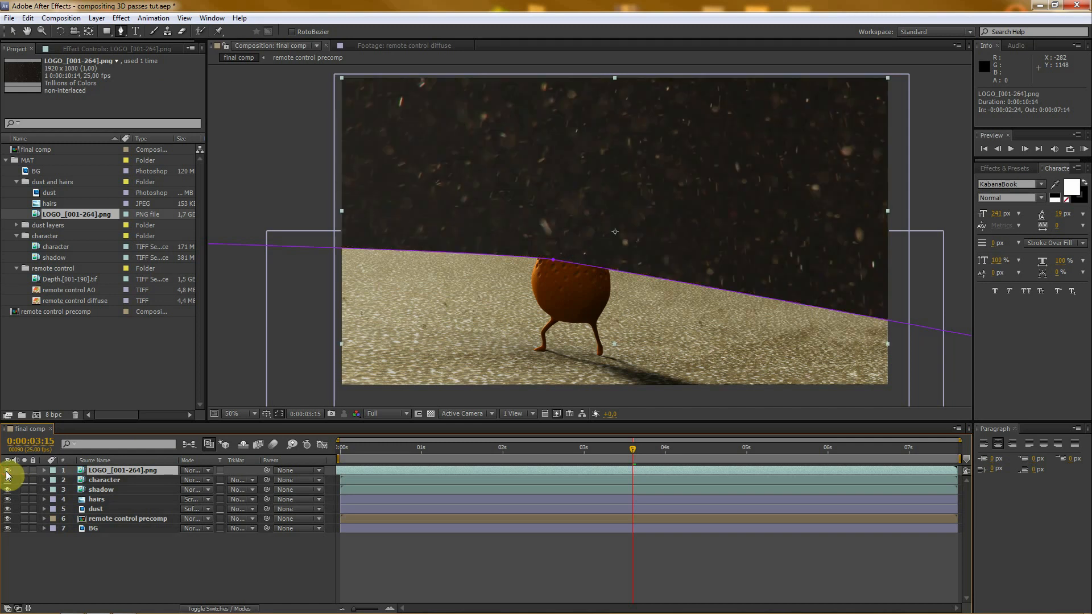
- Set the LOGO layer's blending mode to Screen and its mask feather to 168 pixels
left_click(195, 471)
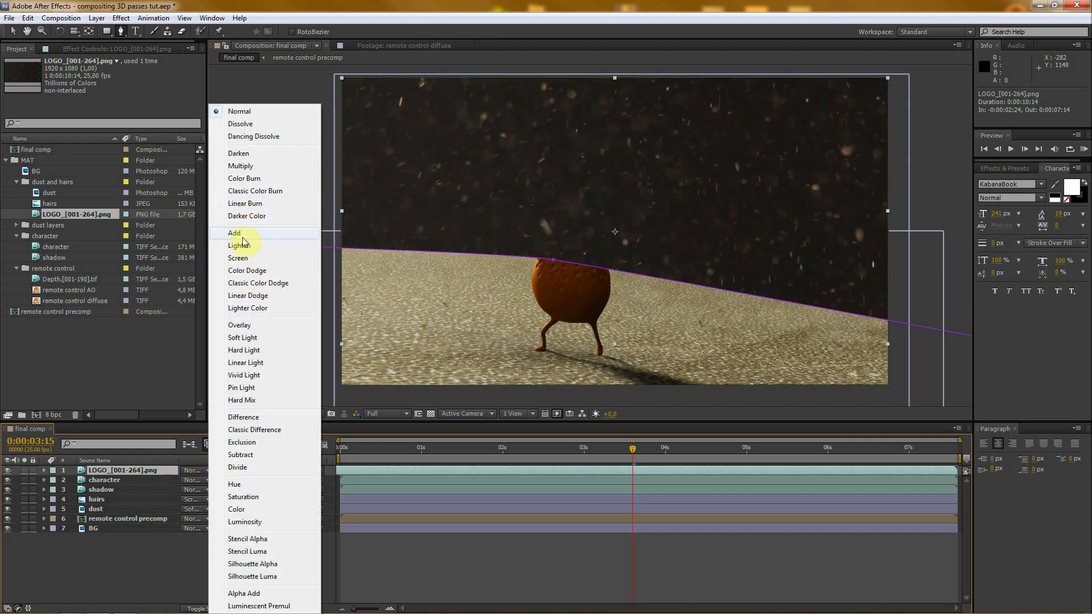
left_click(247, 257)
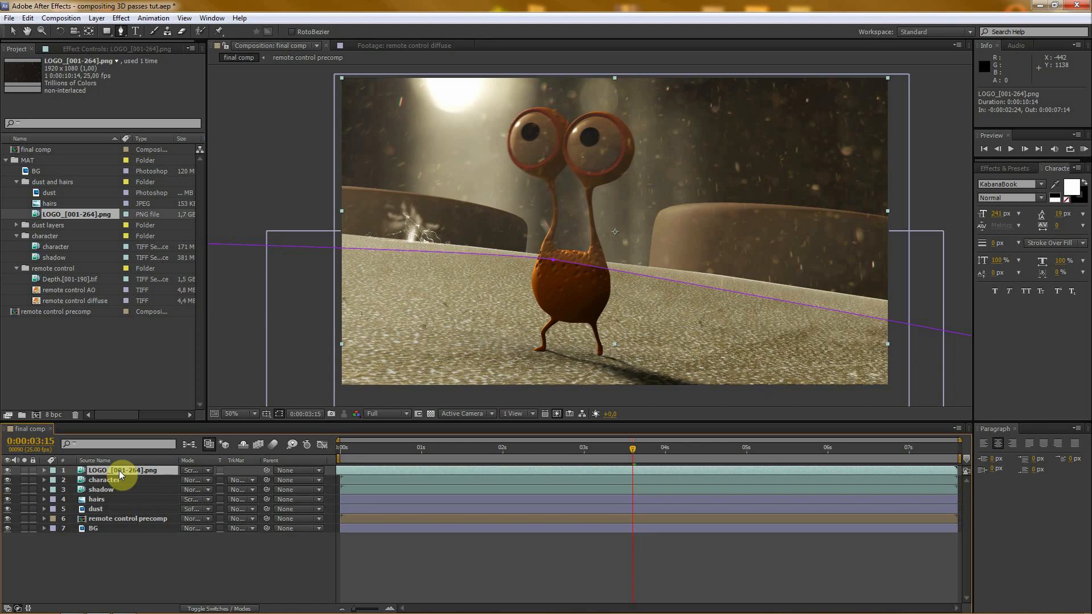
key("f")
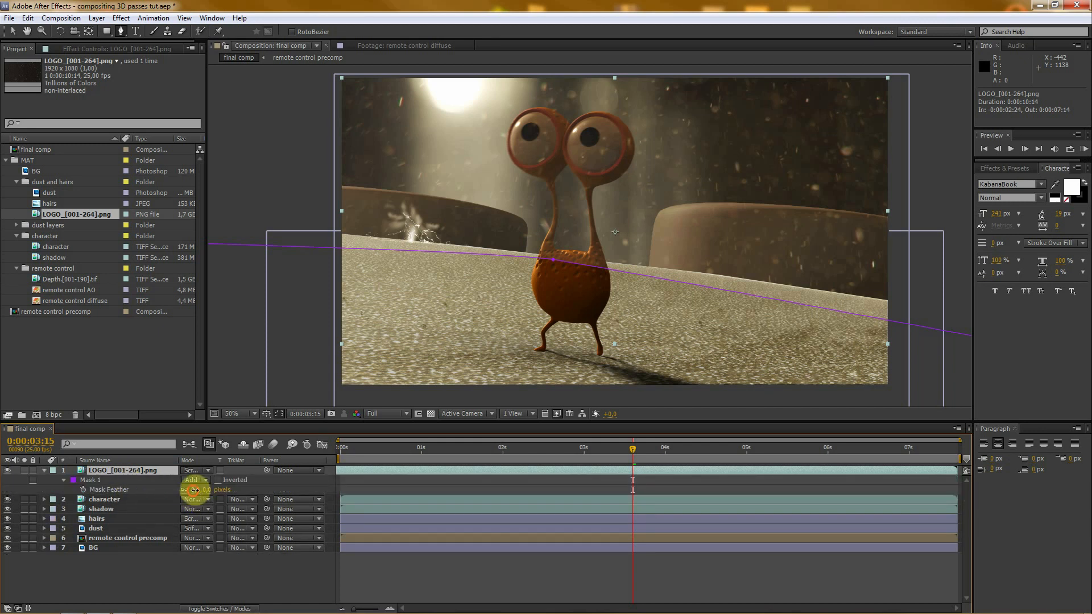
left_click_drag(223, 490, 285, 487)
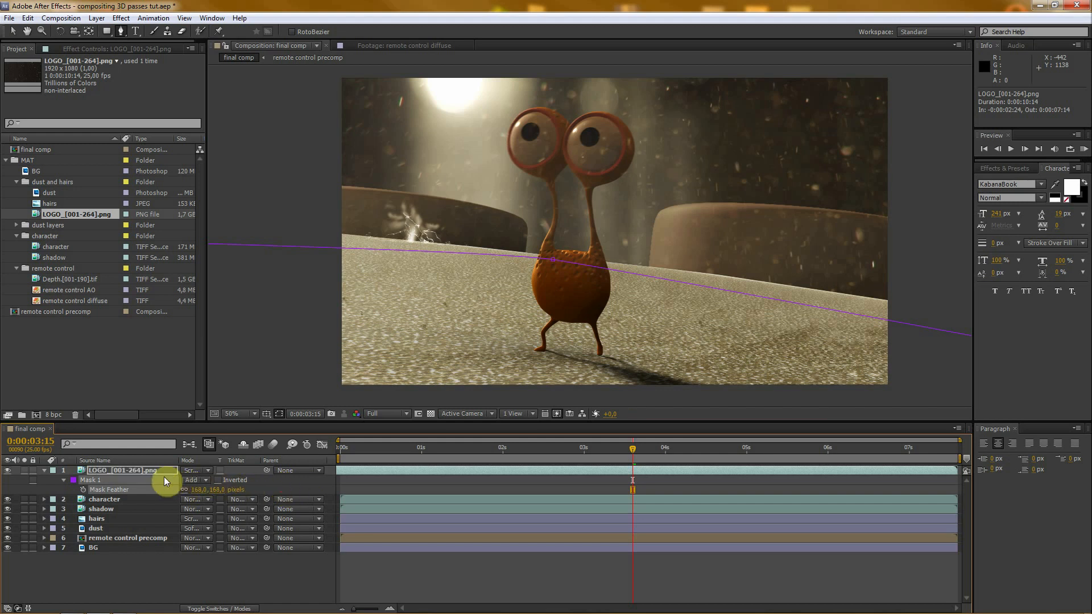
- Set the LOGO layer's mask expansion to -112 pixels, then collapse and deselect the layer
key("m")
key("m")
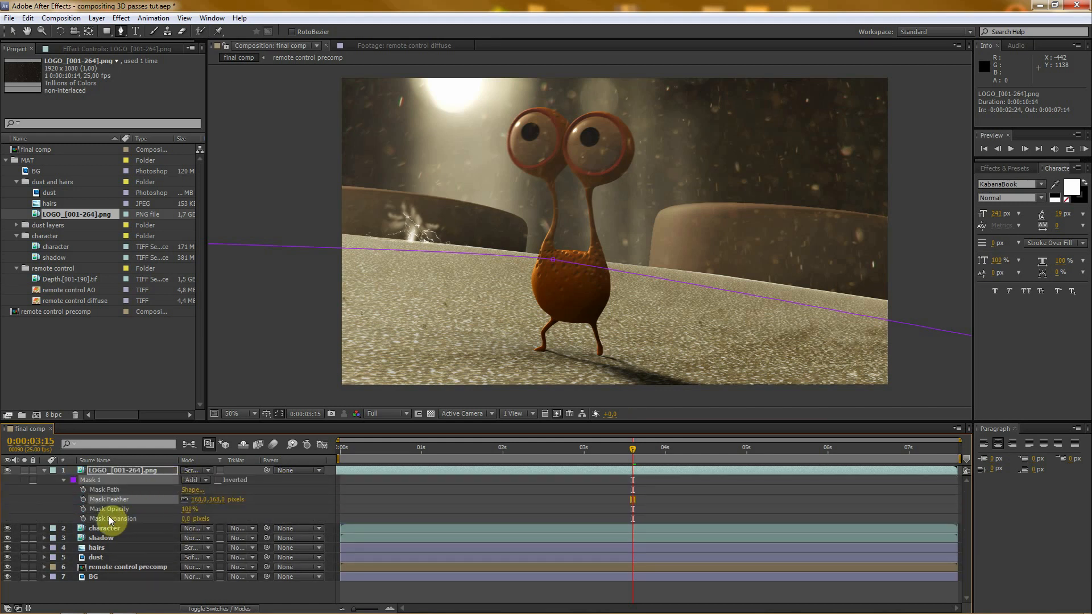
left_click_drag(187, 518, 122, 519)
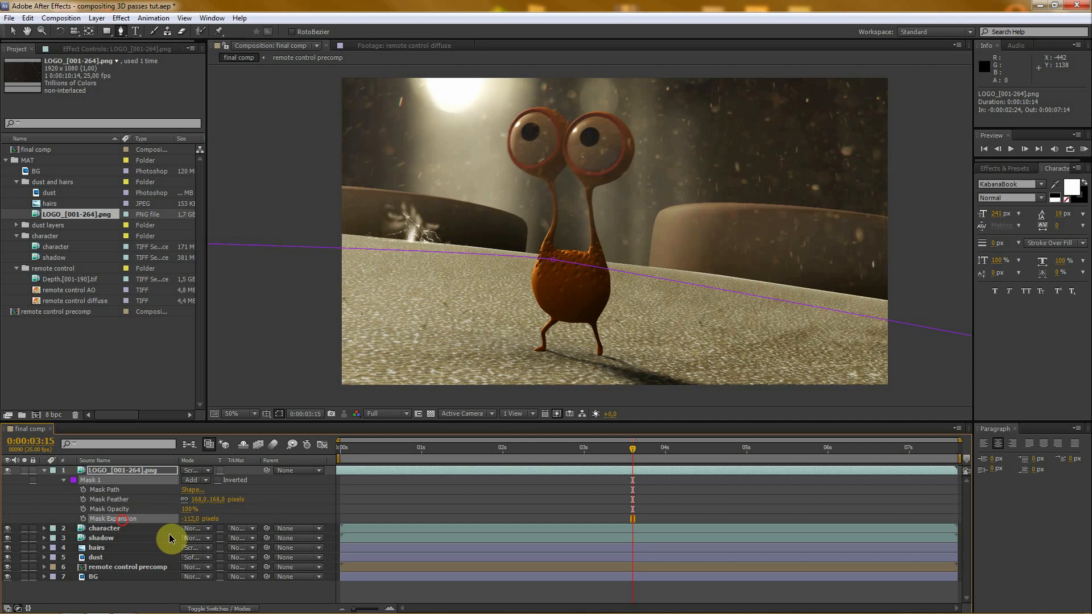
left_click(39, 470)
left_click(114, 471)
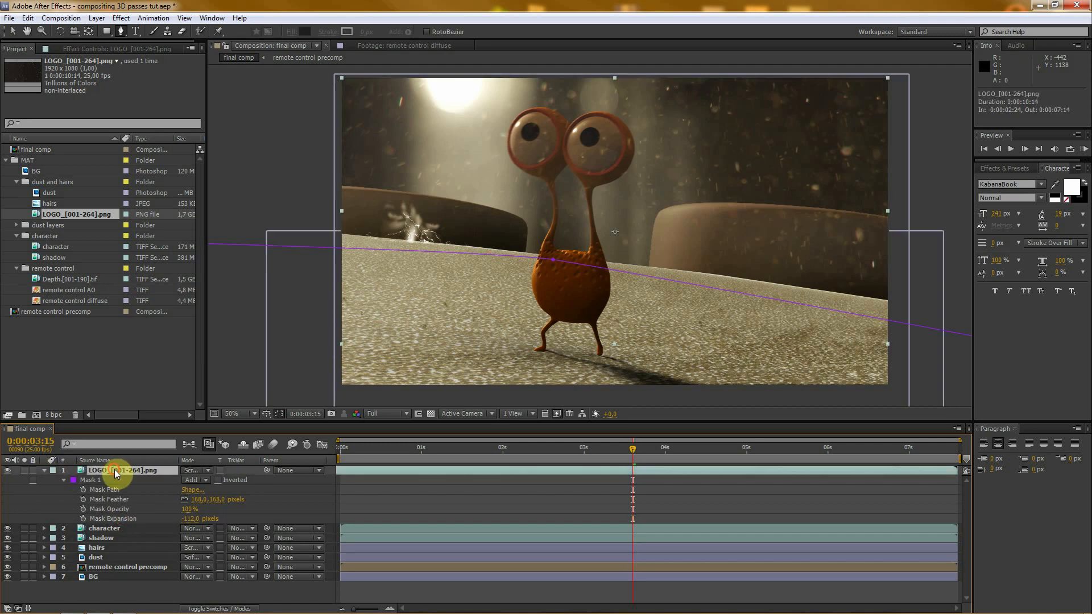
left_click(44, 470)
left_click(105, 534)
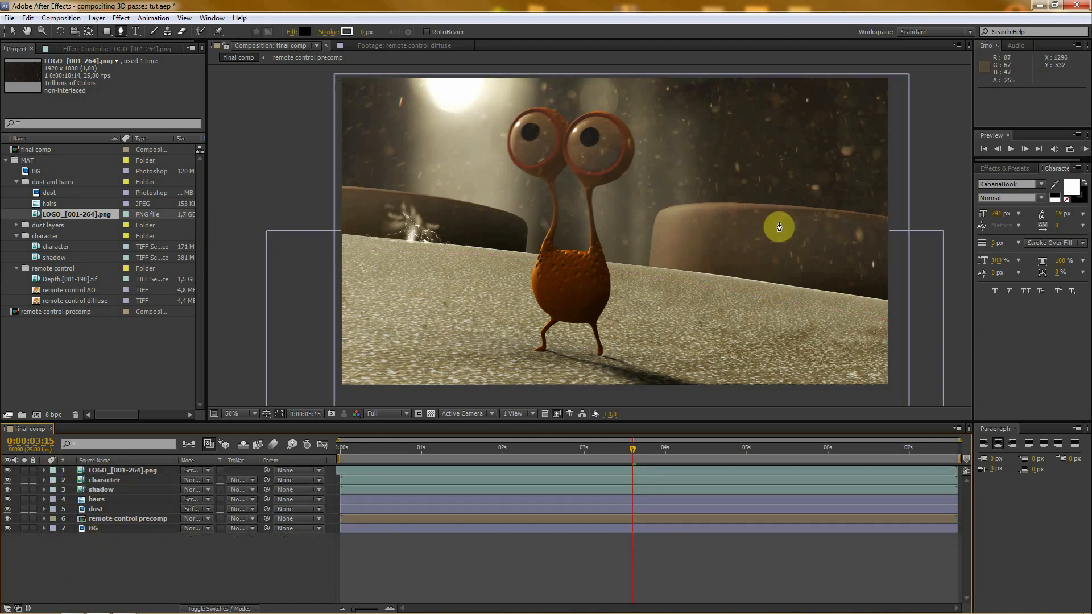
- Apply a Levels effect to the LOGO layer with input black at about 16 and gamma at 0.43
left_click(118, 471)
left_click(126, 50)
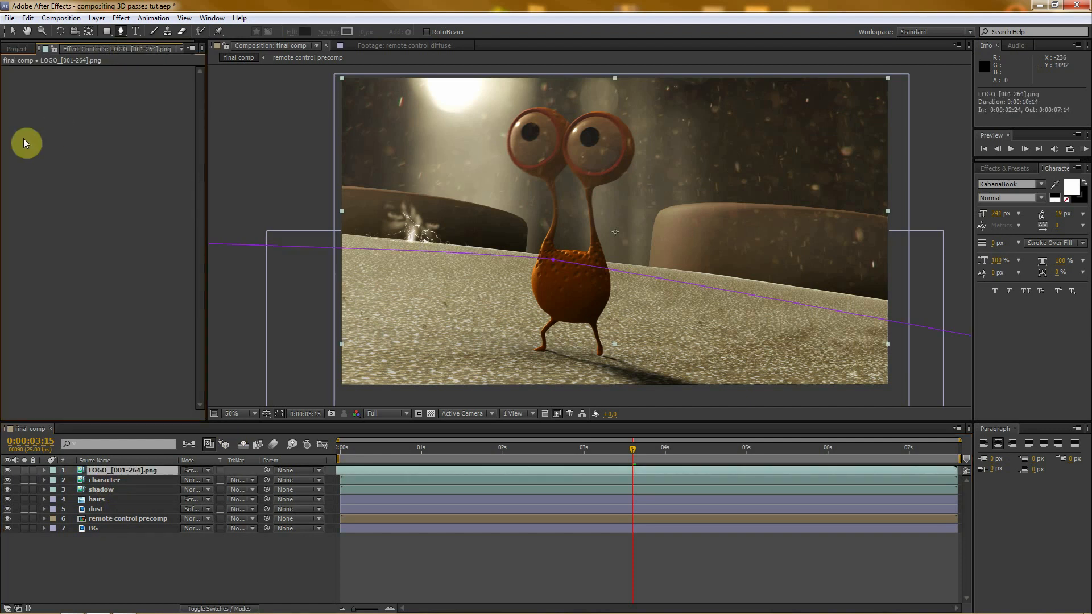
right_click(49, 122)
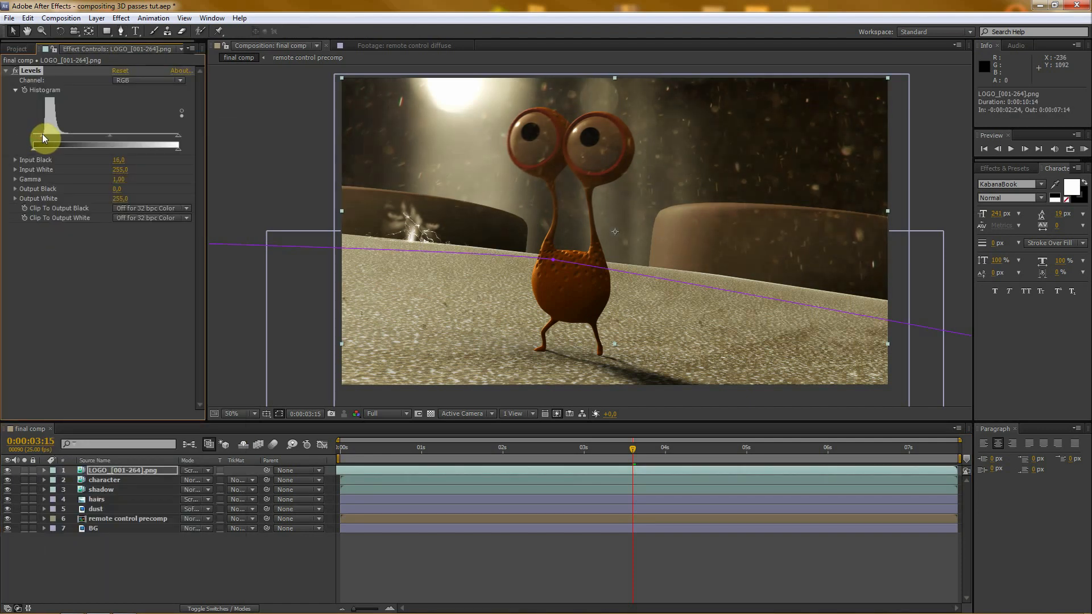
left_click_drag(44, 134, 43, 134)
left_click_drag(119, 137, 148, 135)
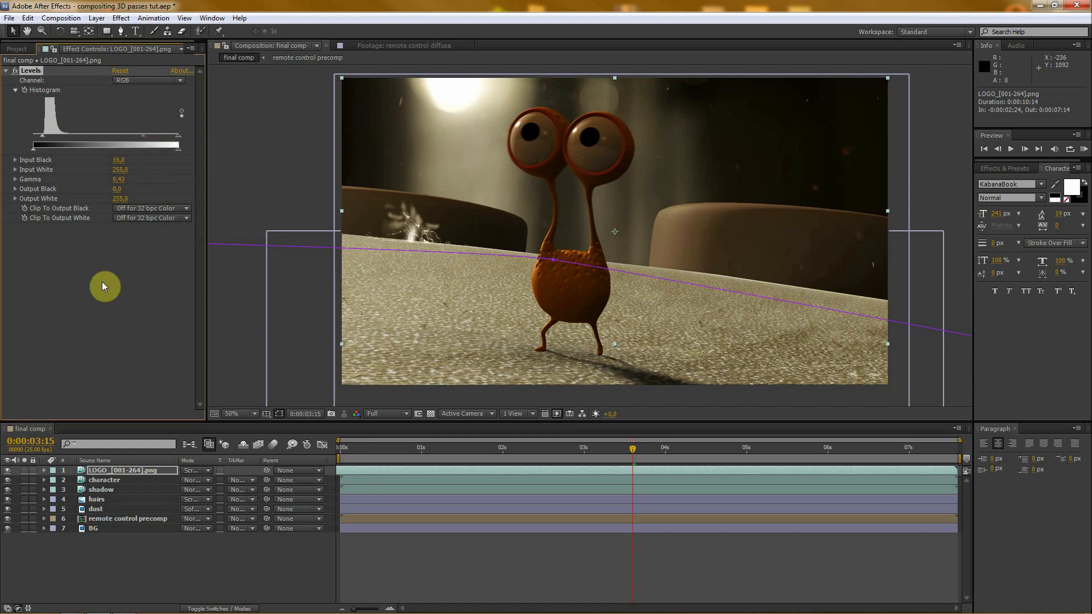
- Add a Curves effect to the LOGO layer and strongly lower the midtones of its Blue channel
right_click(44, 282)
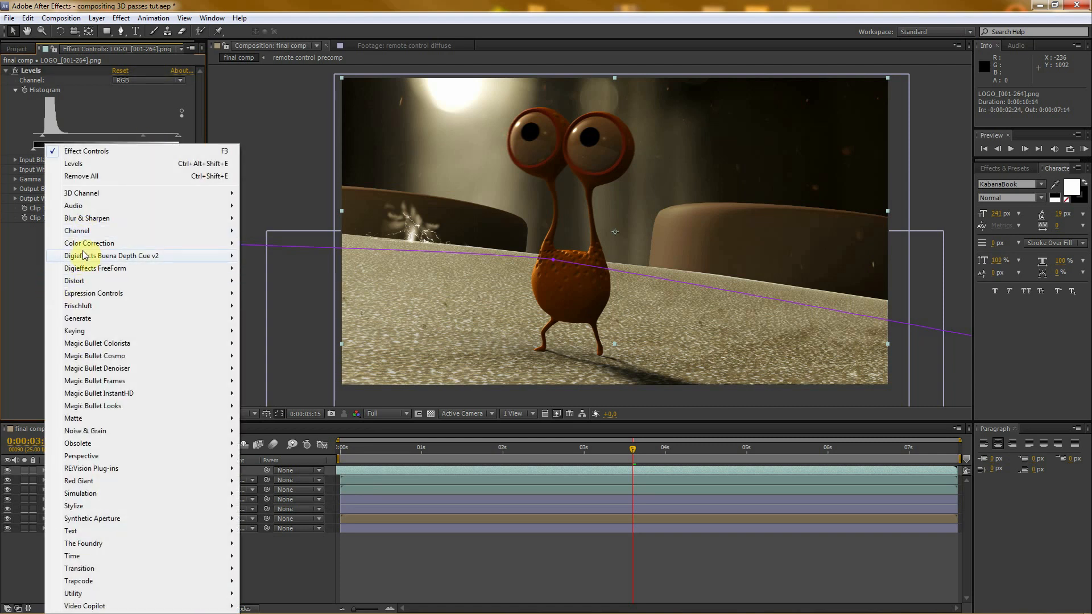
mouse_move(85, 243)
left_click(282, 431)
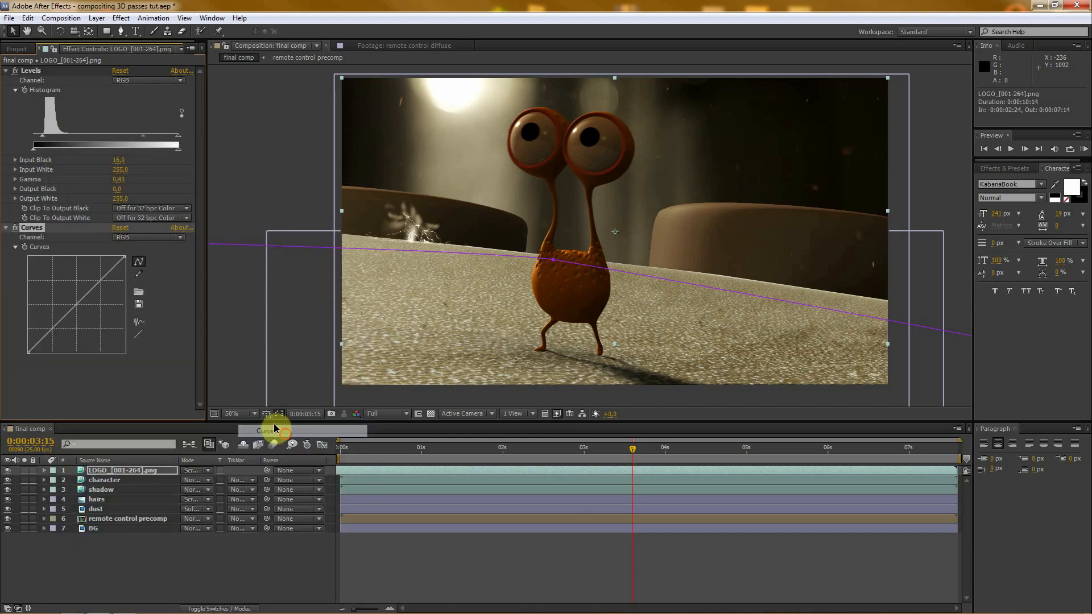
left_click(136, 238)
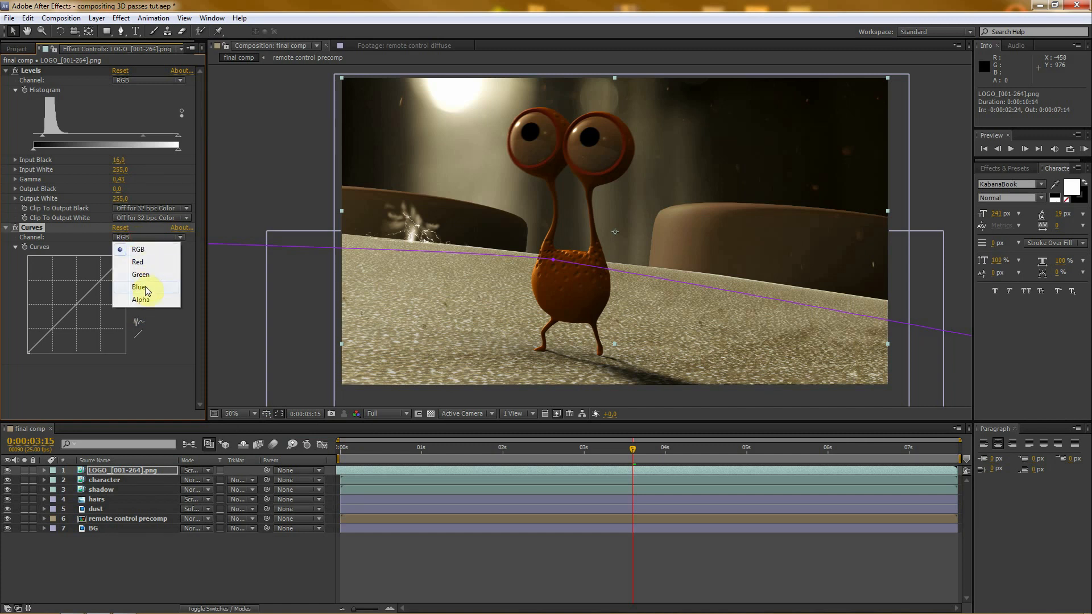
left_click(145, 287)
left_click_drag(76, 307, 87, 321)
- Solo the LOGO layer, inspect a dust particle closely at 0:00:02:09 and soften the dip in the Blue channel curve
left_click(25, 471)
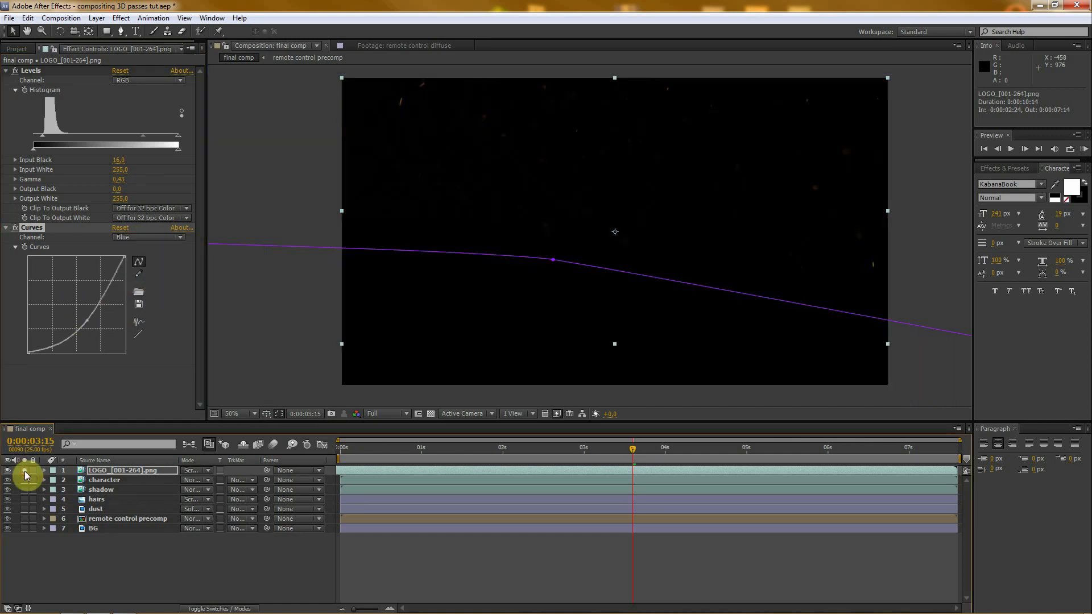
left_click_drag(595, 449, 532, 448)
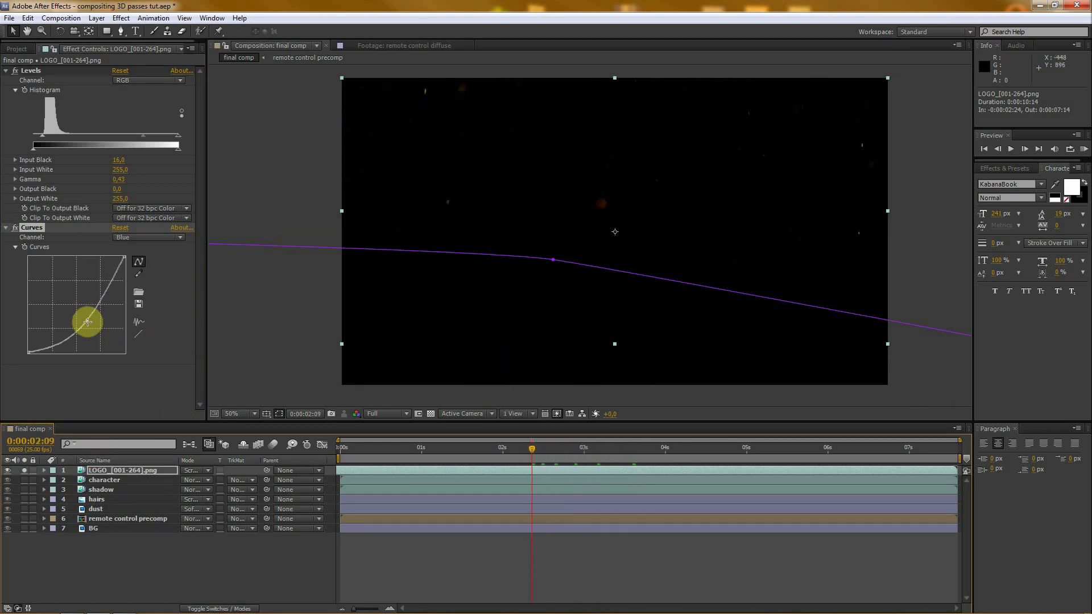
key("period")
key("period")
left_click_drag(87, 320, 88, 310)
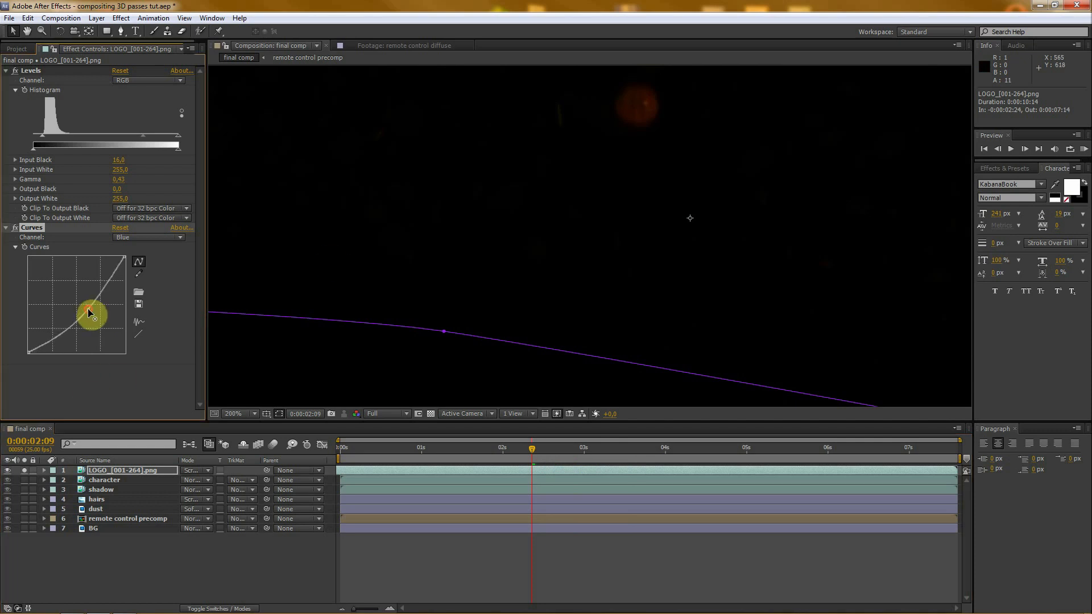
- Switch the LOGO layer's Curves effect to the Red channel and slightly lower its midtones
left_click(127, 237)
left_click(141, 249)
left_click(146, 238)
left_click(154, 265)
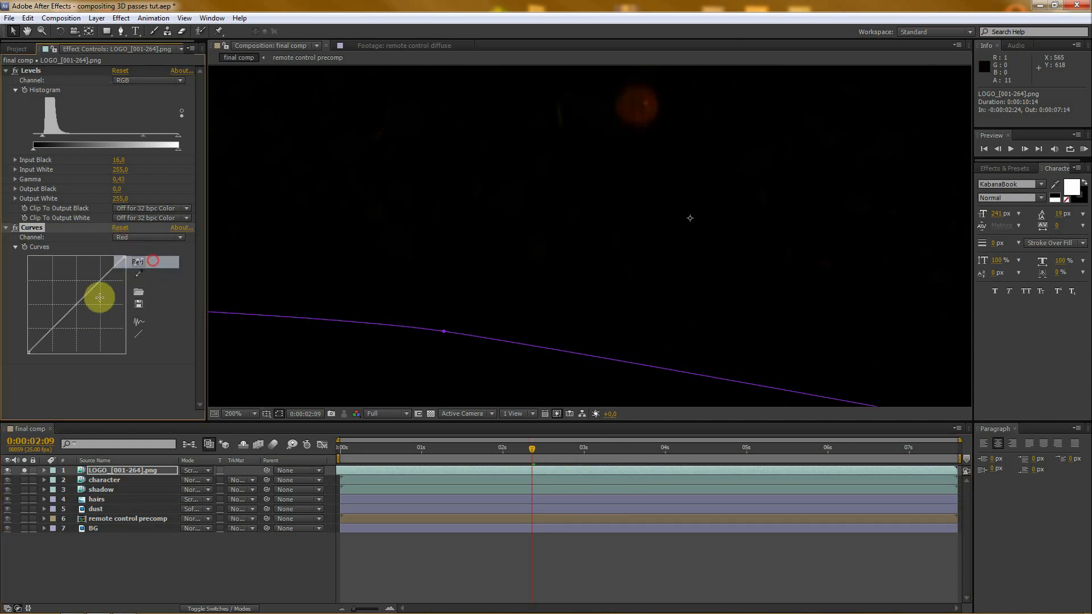
left_click(76, 307)
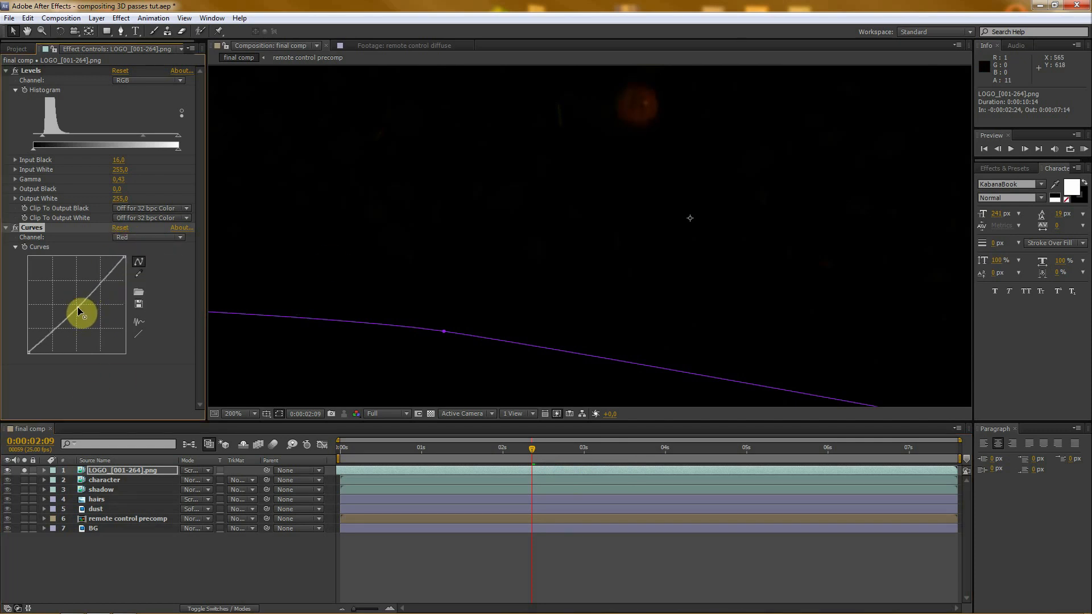
- Return to the Blue channel and raise its curve's midpoint until it dips only slightly below the diagonal
left_click(139, 237)
left_click(139, 287)
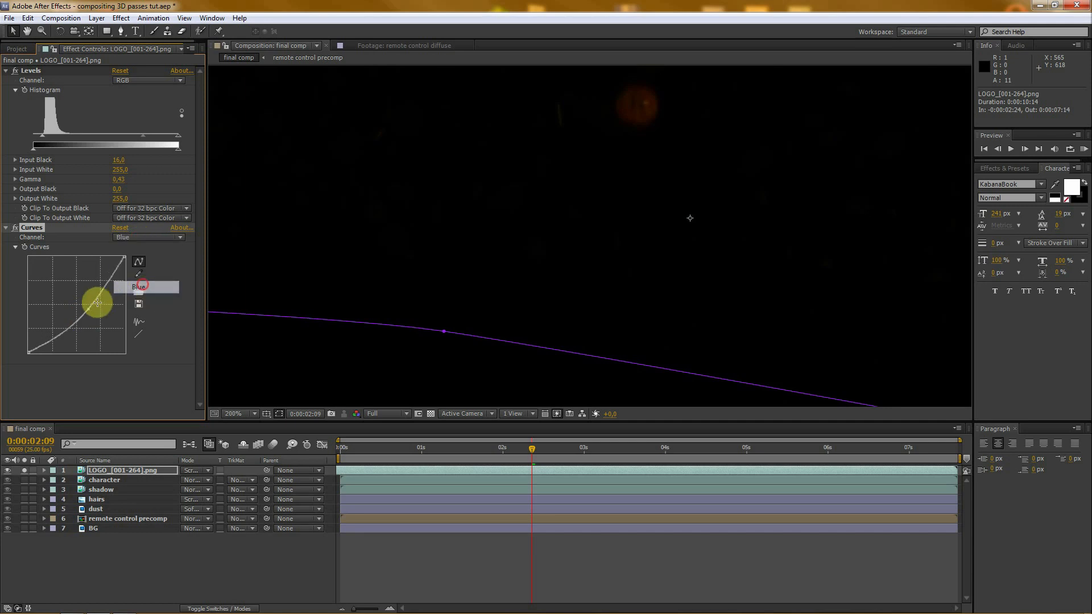
mouse_move(87, 305)
left_mouse_down()
mouse_move(71, 292)
mouse_move(89, 329)
mouse_move(70, 298)
mouse_move(79, 308)
left_mouse_up()
scroll(481, 262, "down", 3)
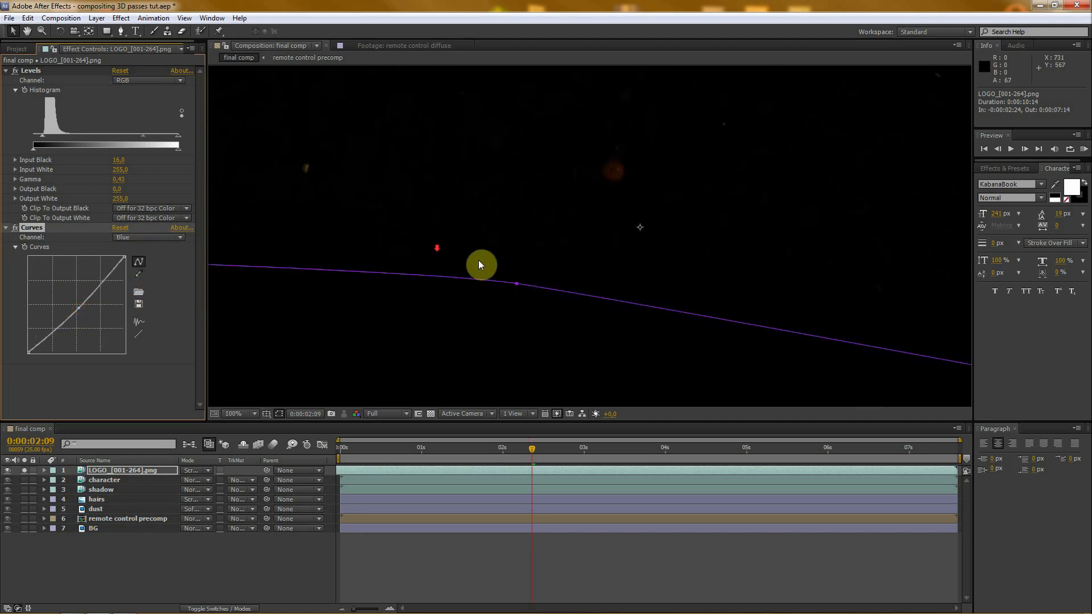
- Turn off the LOGO layer's solo and scrub the full composite from the start to 0:00:02:16
left_click(223, 568)
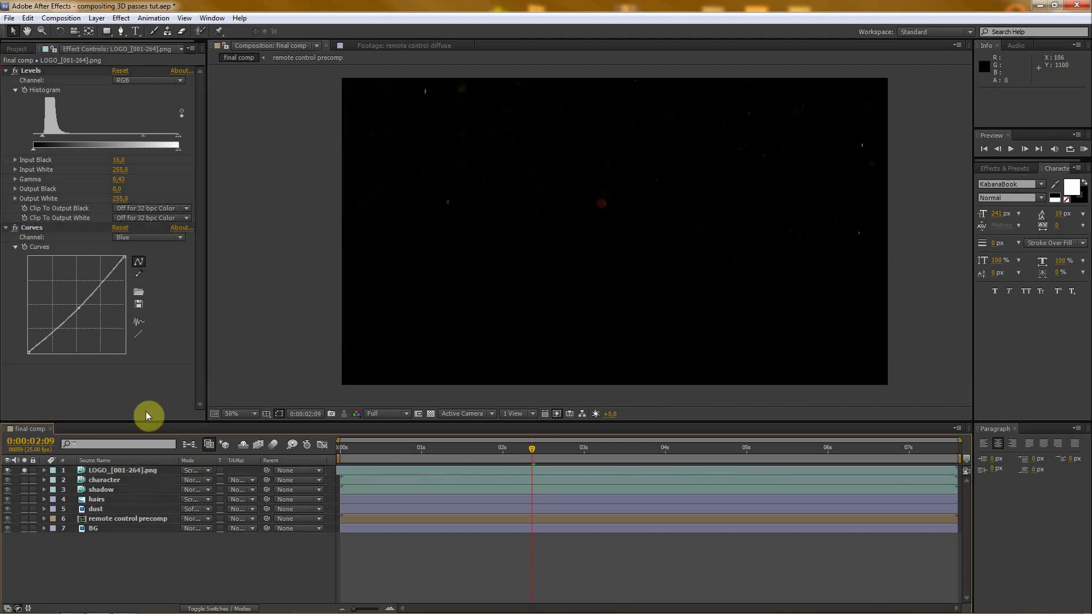
left_click(24, 471)
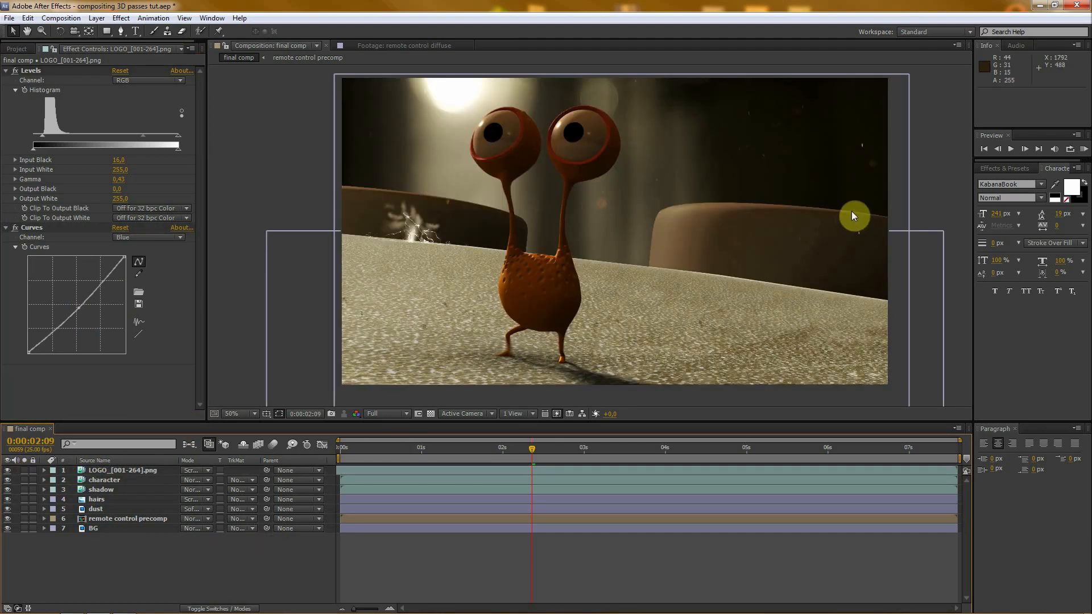
left_click_drag(512, 447, 338, 446)
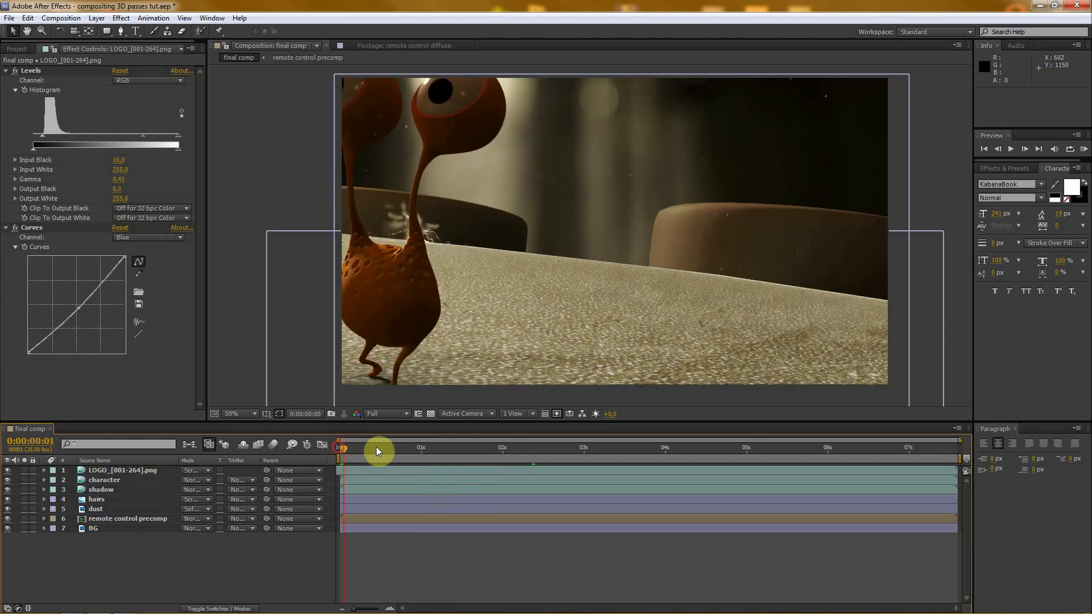
left_click_drag(476, 448, 552, 444)
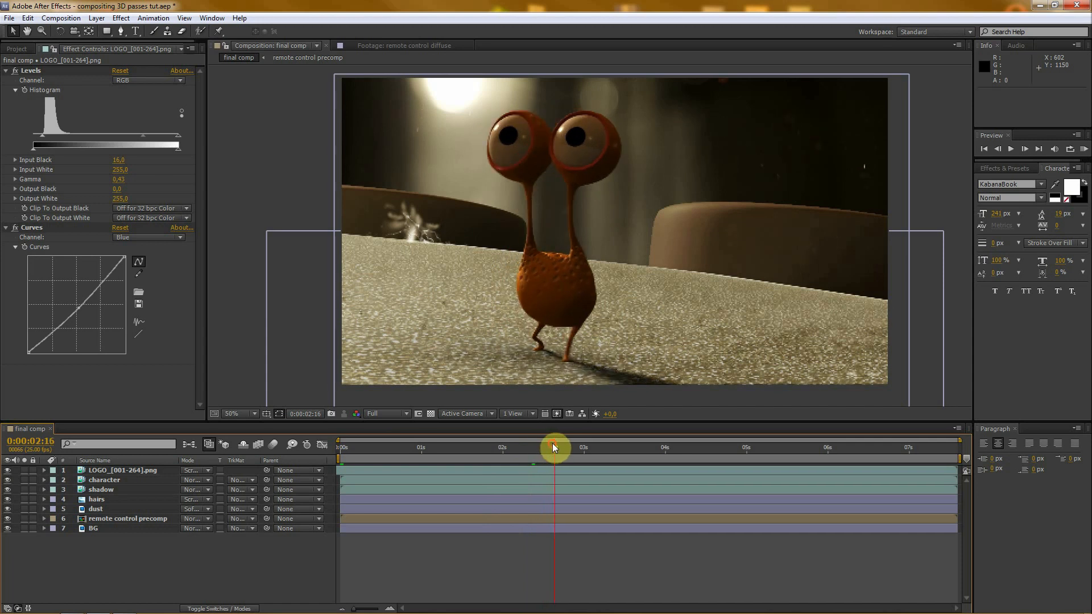
- Examine the dust particles over the character's eyes closely between 0:00:02:16 and 0:00:02:20
scroll(615, 147, "up", 2)
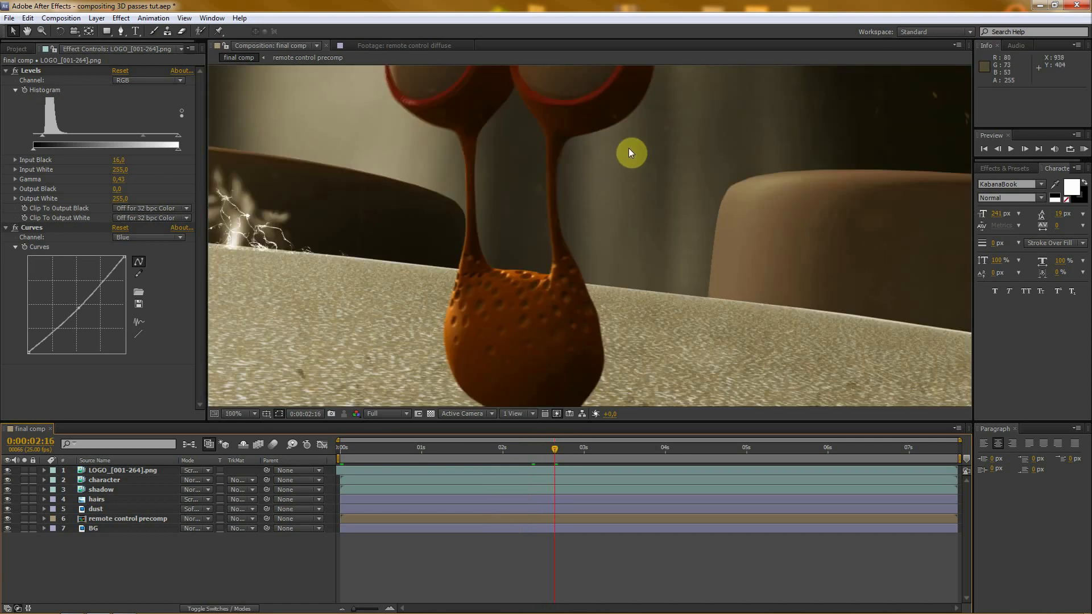
key("space")
left_click_drag(628, 150, 682, 212)
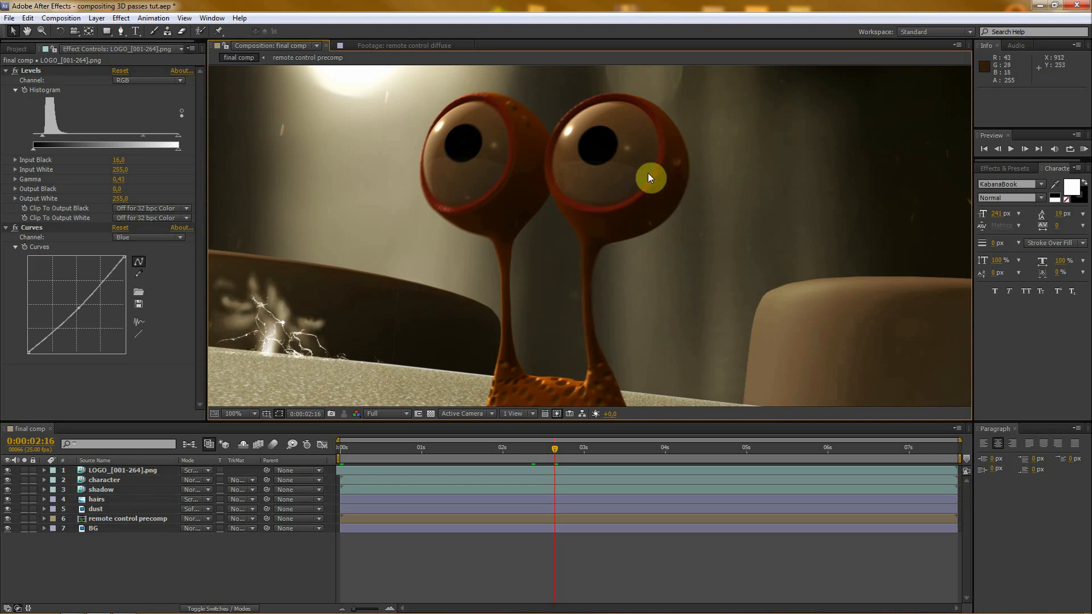
left_click_drag(565, 453, 567, 451)
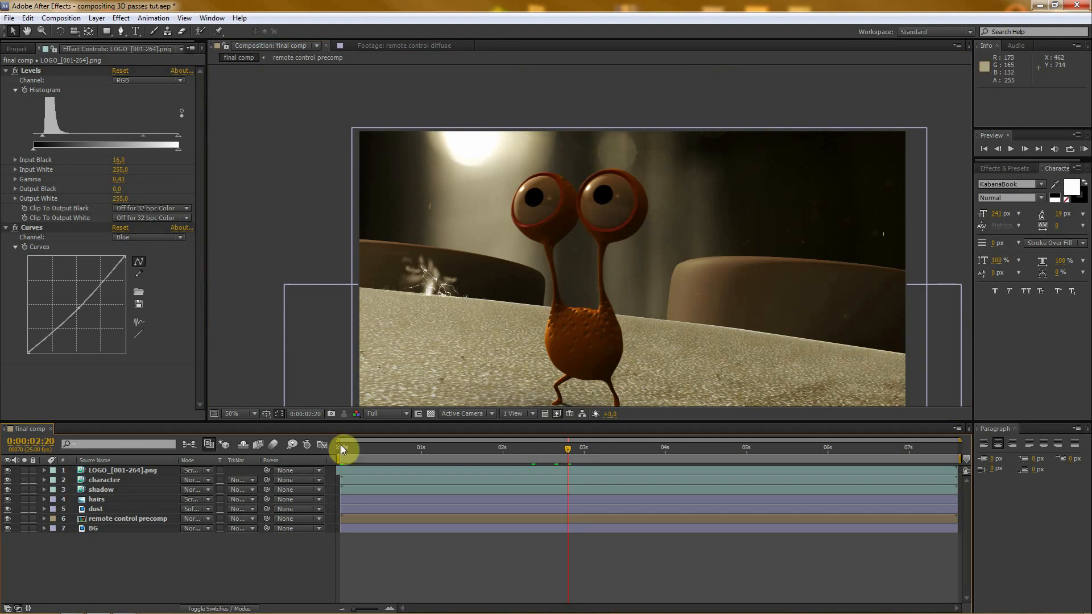
- Duplicate the character layer and move the copy directly above the LOGO layer
left_click(103, 479)
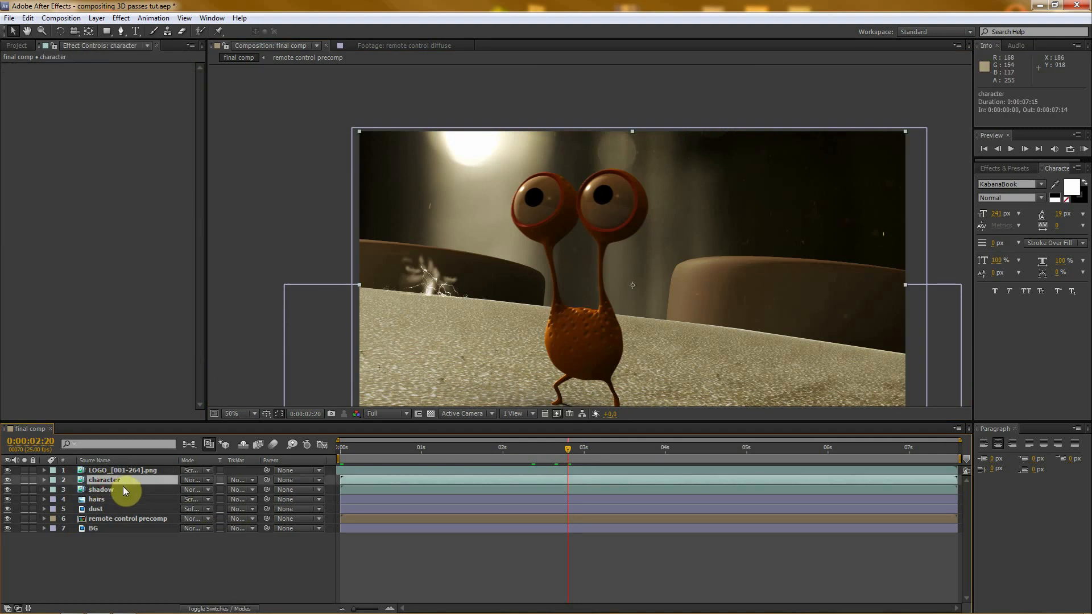
key("ctrl+d")
left_click_drag(114, 482, 112, 467)
- Set the LOGO layer's track matte to Alpha Inverted Matte "character" and check the dust around the character's eyes
left_click(115, 480)
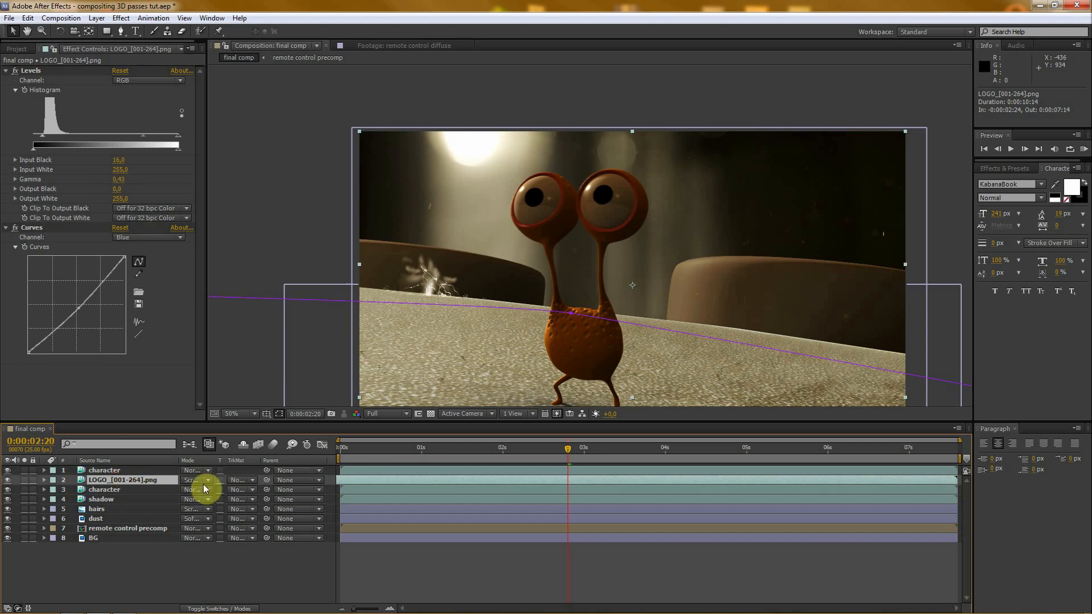
left_click(237, 480)
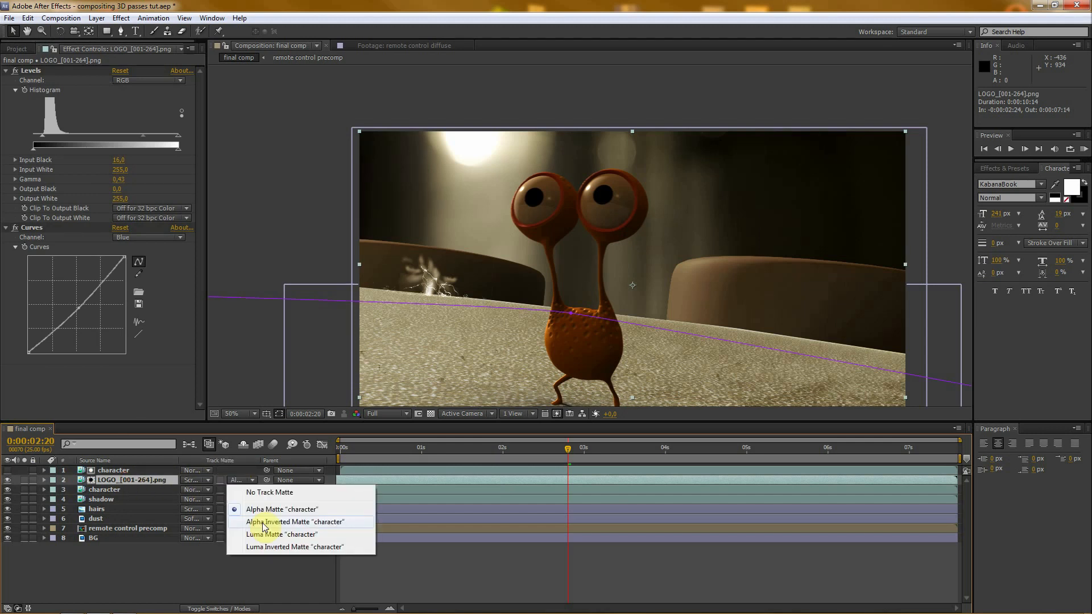
left_click(263, 524)
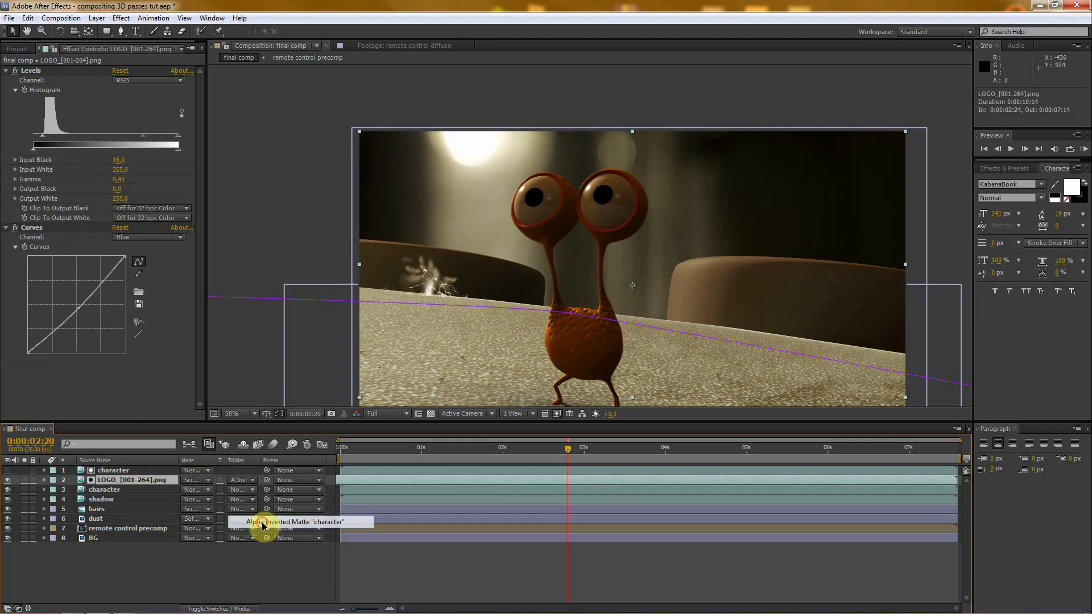
left_click(241, 553)
scroll(616, 262, "up", 2)
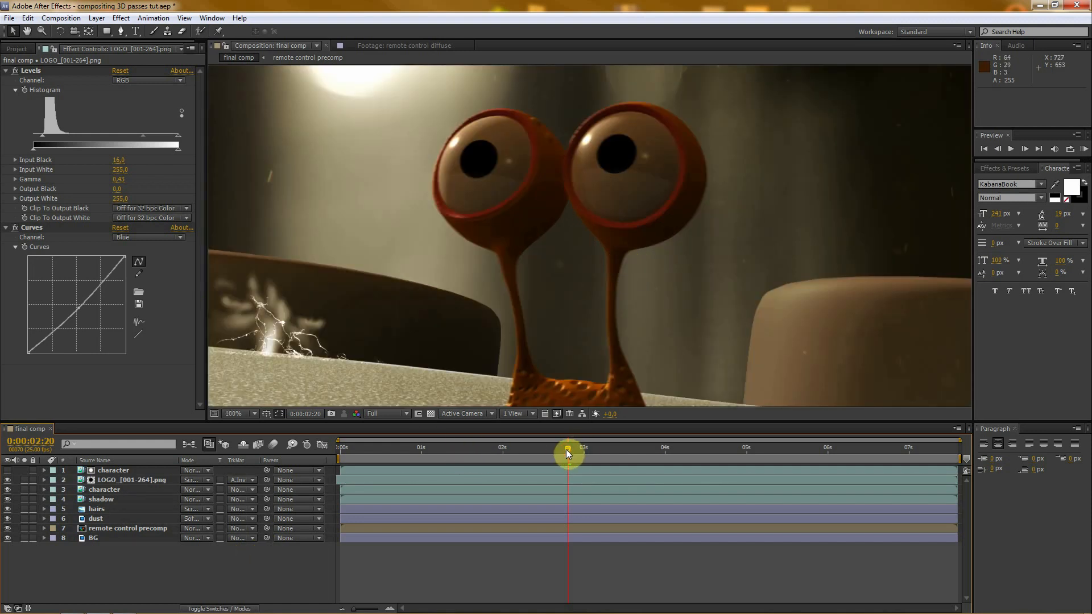
mouse_move(566, 450)
left_mouse_down()
mouse_move(528, 448)
mouse_move(554, 445)
left_mouse_up()
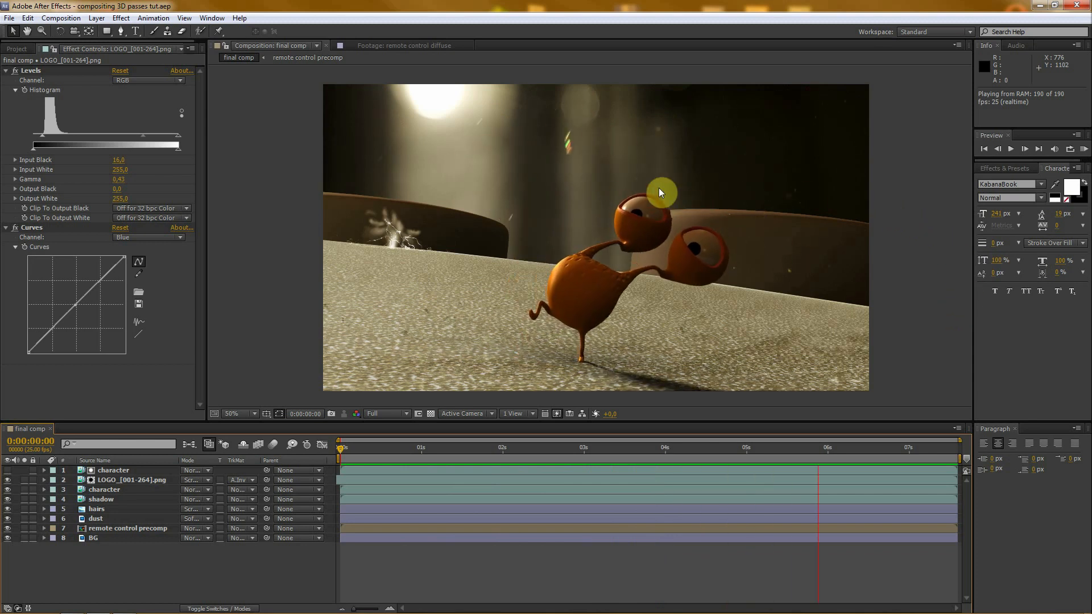
- Lower the LOGO layer's opacity to 22%
left_click(241, 575)
left_click(374, 470)
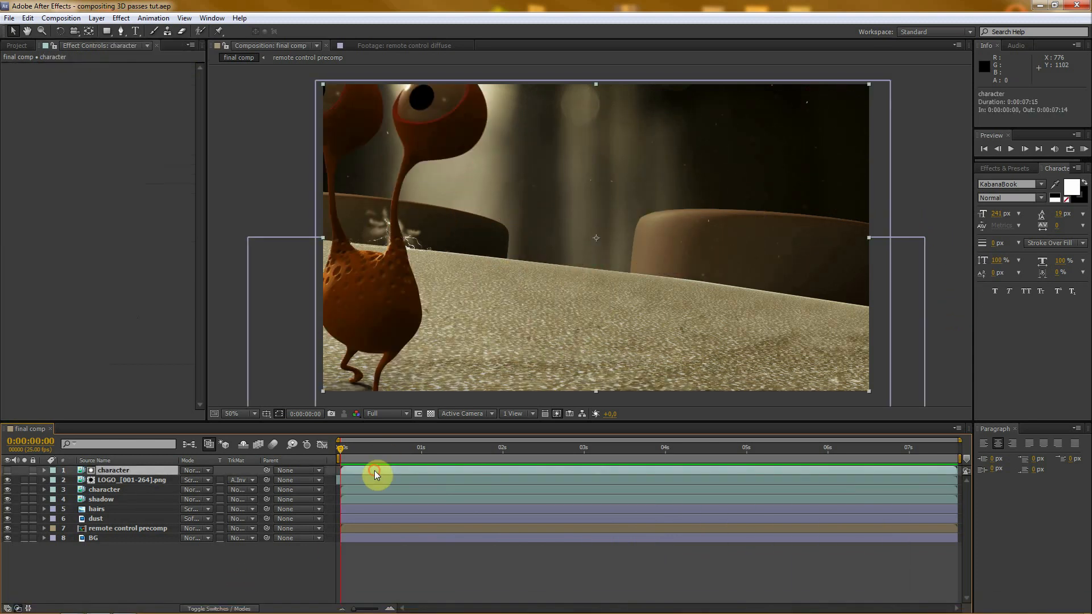
left_click(119, 481)
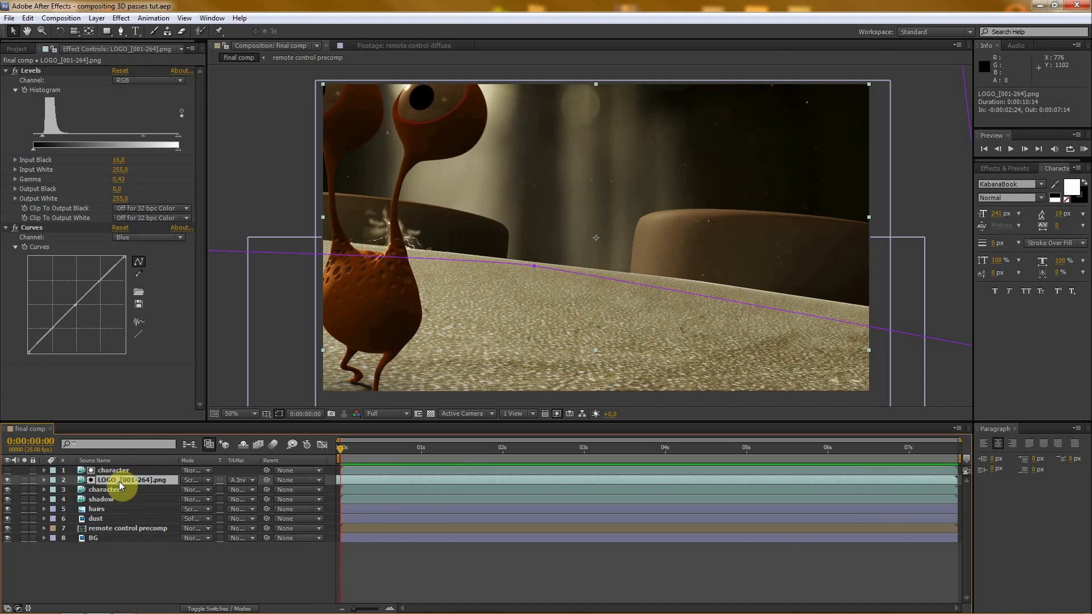
key("t")
left_click_drag(189, 498, 146, 487)
left_click(215, 585)
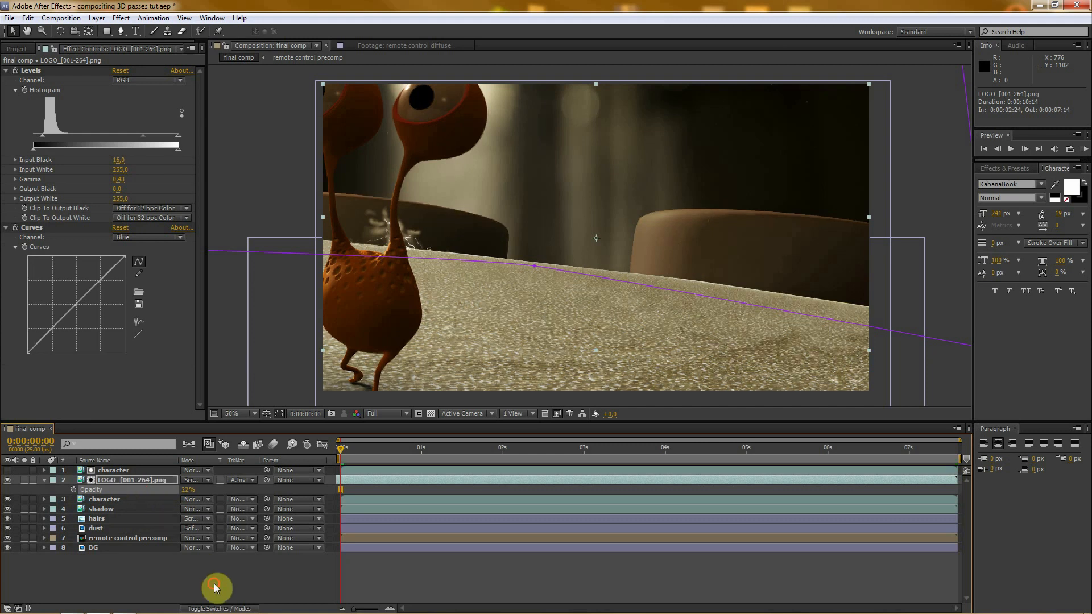
- Scrub through the animation to check the fainter dust, return to 0:00:00:15 and collapse the LOGO layer's properties
left_click_drag(604, 452, 898, 450)
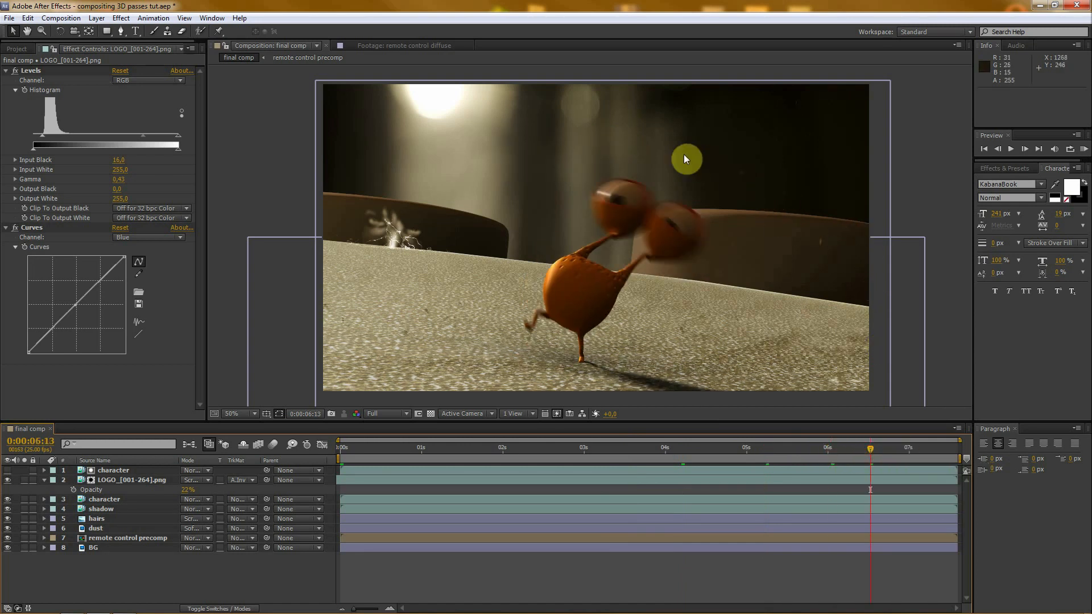
left_click(390, 449)
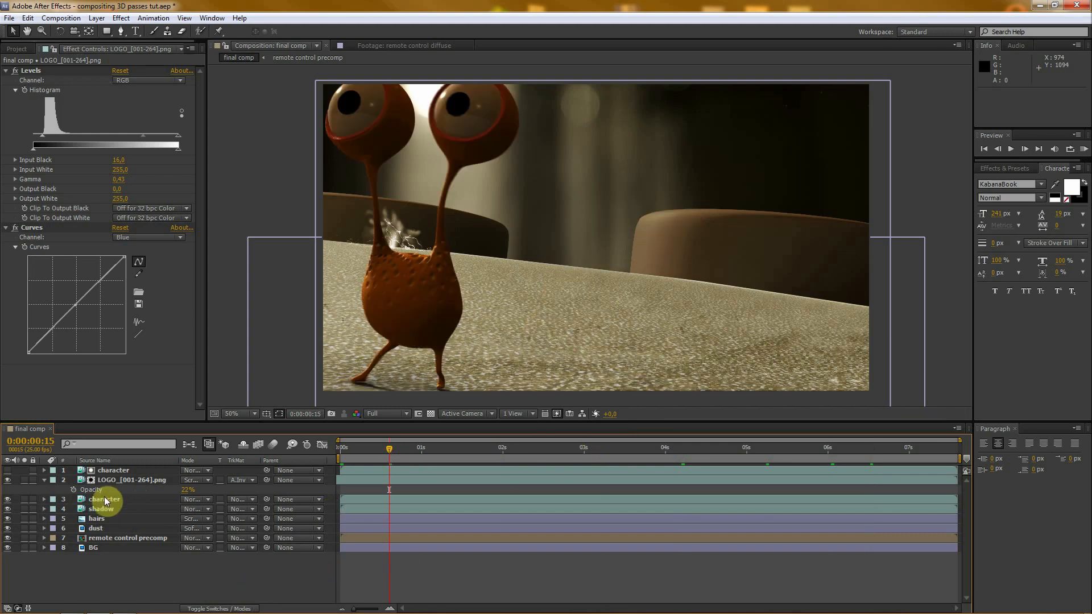
left_click(43, 480)
left_click(95, 557)
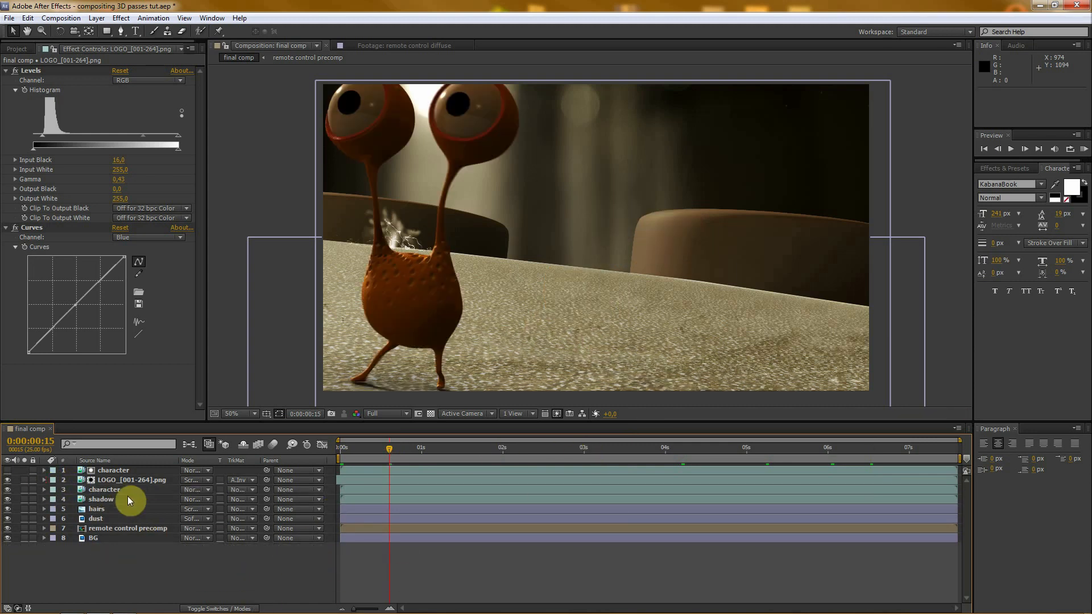
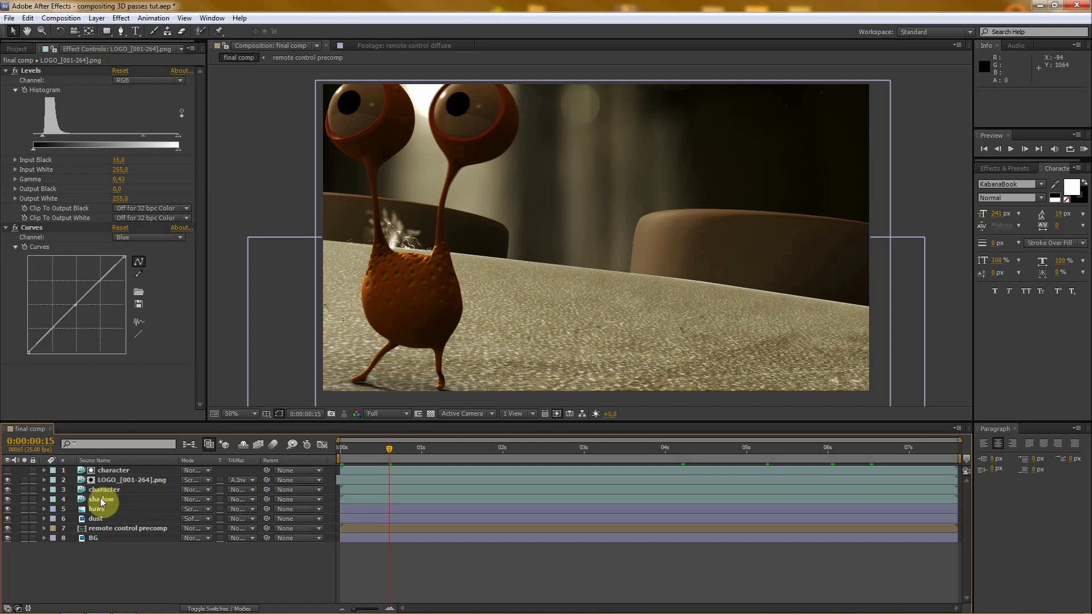
- Hide the LOGO layer and add a black 1920 x 1080 px solid named "particular" to the final comp
left_click(6, 480)
left_click(96, 19)
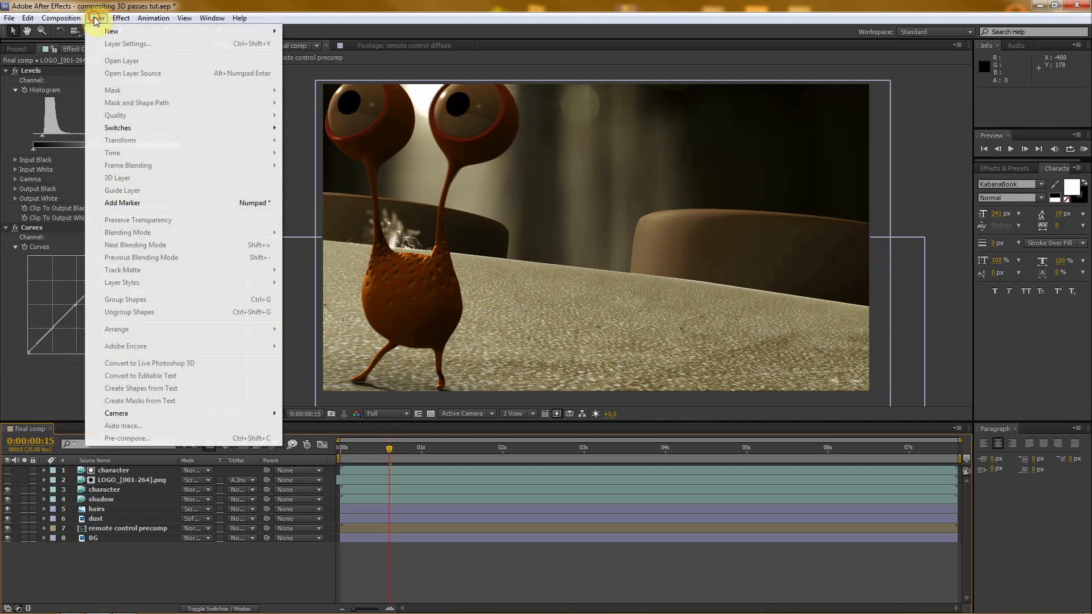
mouse_move(98, 31)
left_click(315, 44)
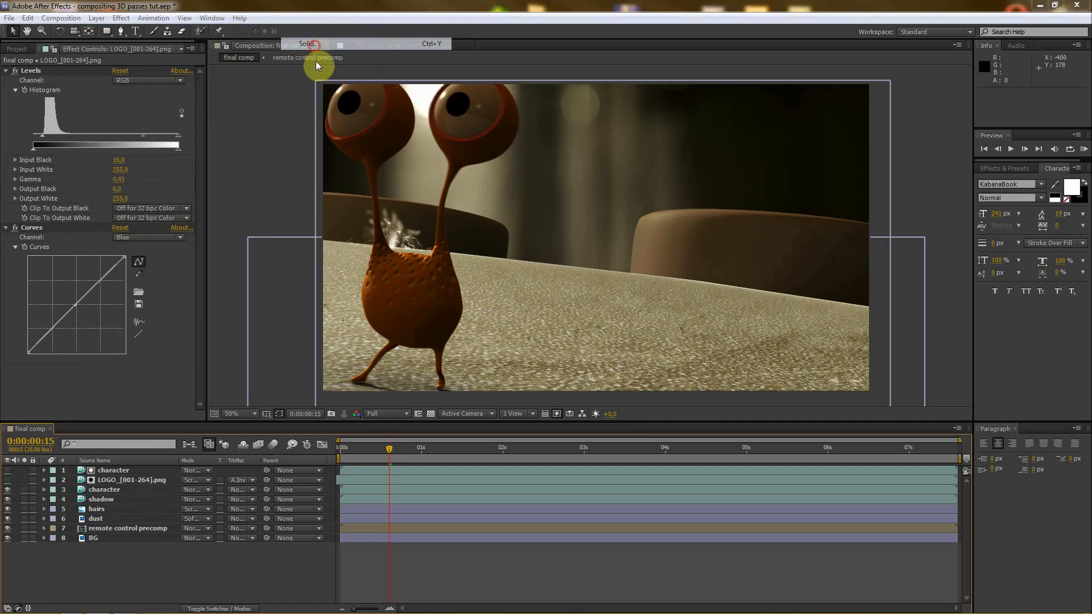
type("p")
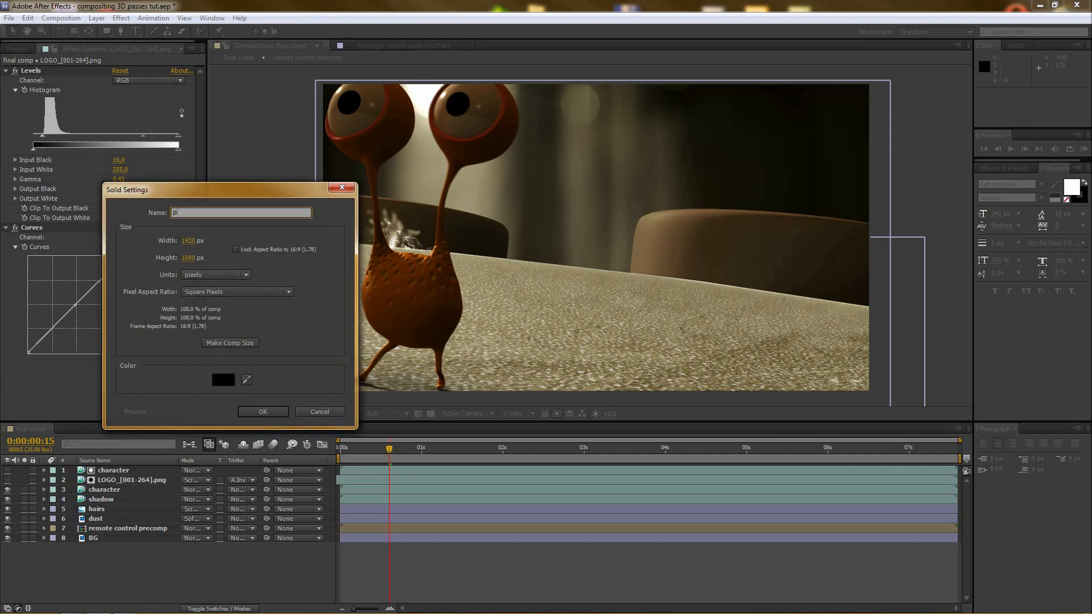
type("articular")
left_click(255, 411)
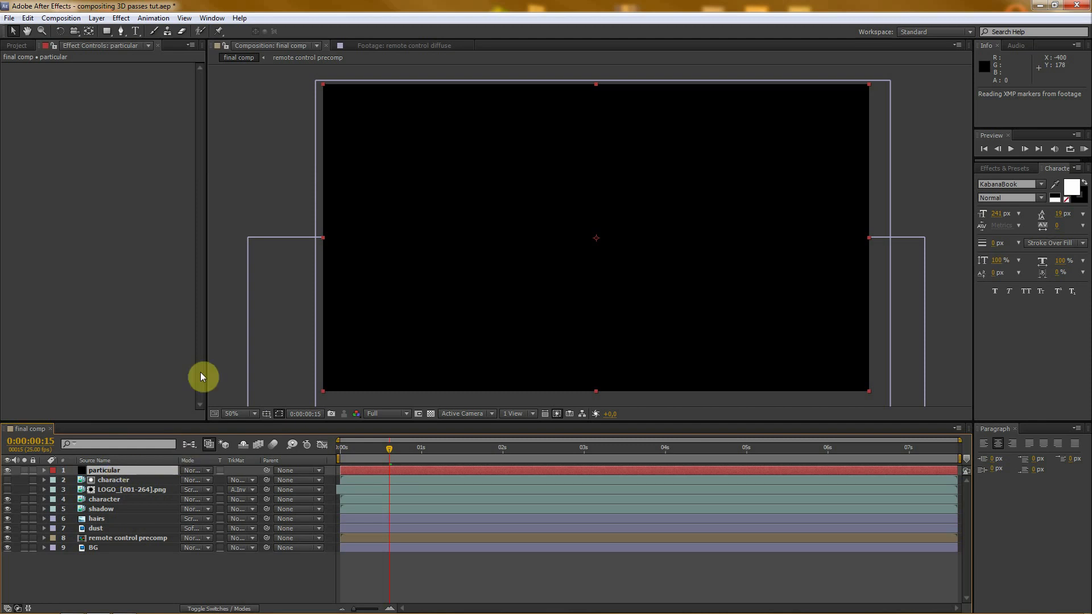
- Apply the Trapcode Particular effect to the particular solid
left_click(121, 18)
mouse_move(156, 462)
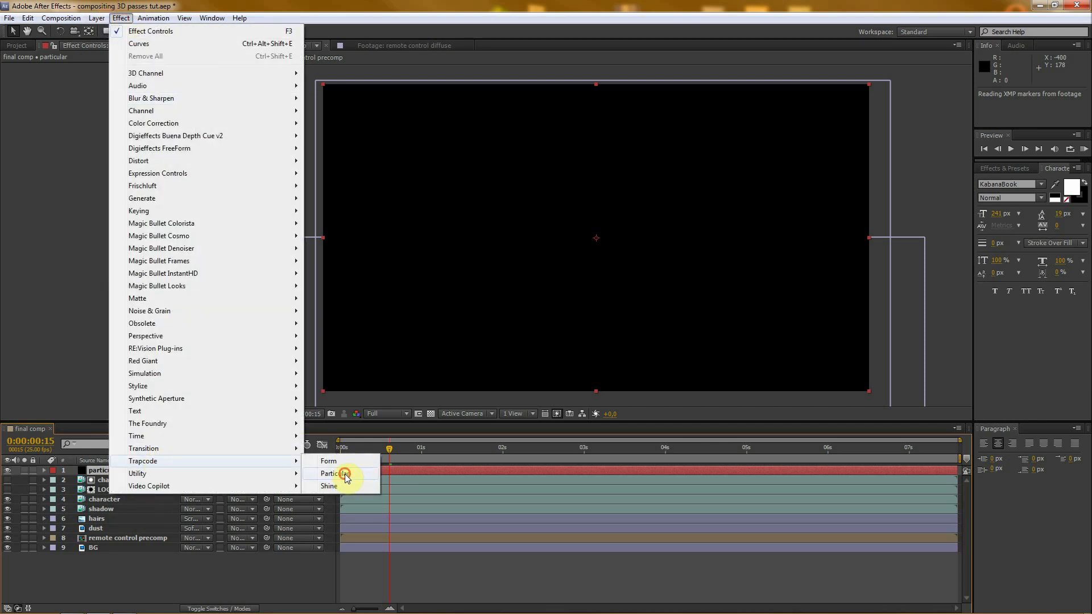
left_click(346, 474)
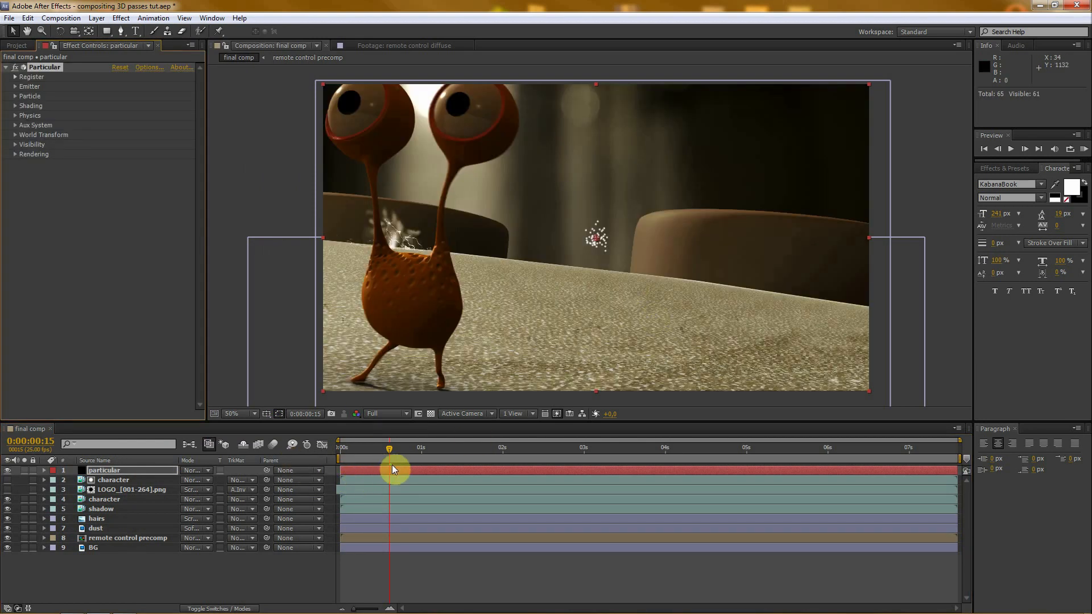
- Move the current time to 0:00:04:01 and solo the particular layer
left_click_drag(390, 449, 667, 460)
left_click(25, 471)
left_click(130, 581)
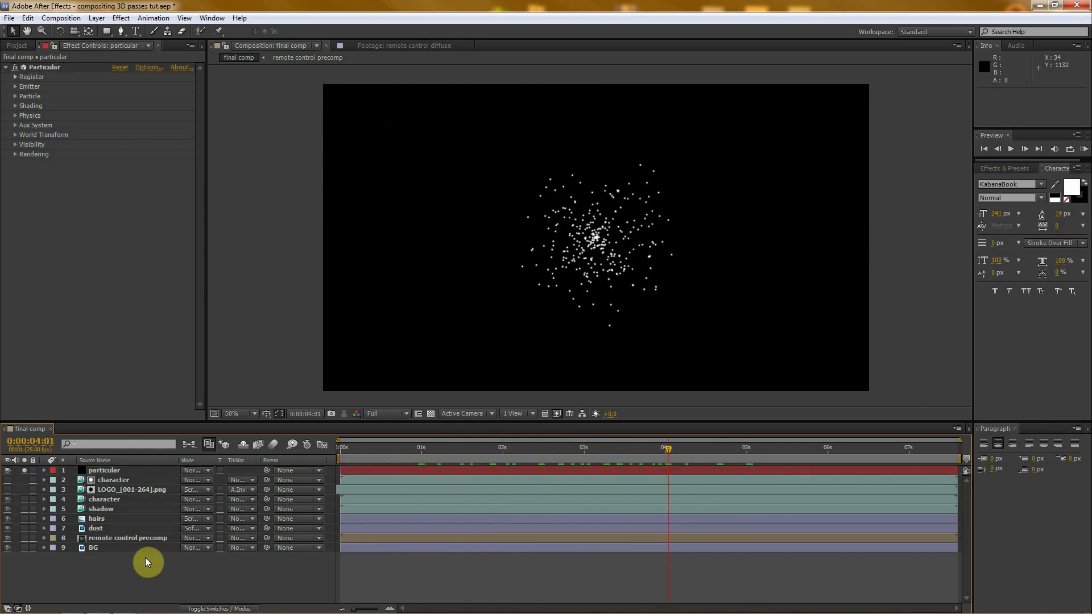
- Create a single composition from dust_1.psd to dust_6.psd with a still duration of 0:00:00:01 and sequenced layers
left_click(17, 46)
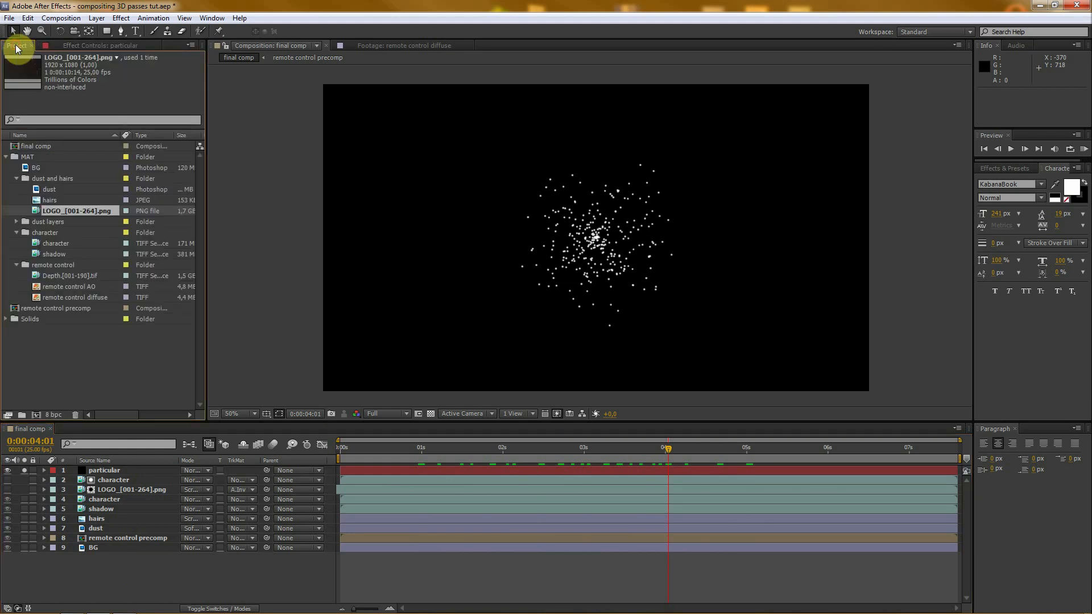
left_click(17, 179)
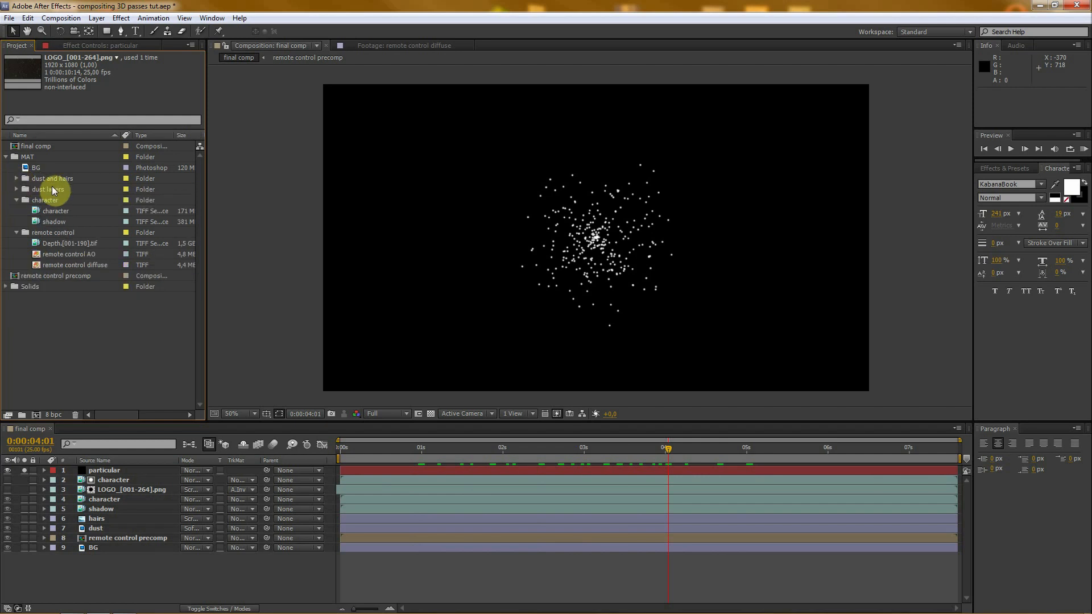
left_click(16, 189)
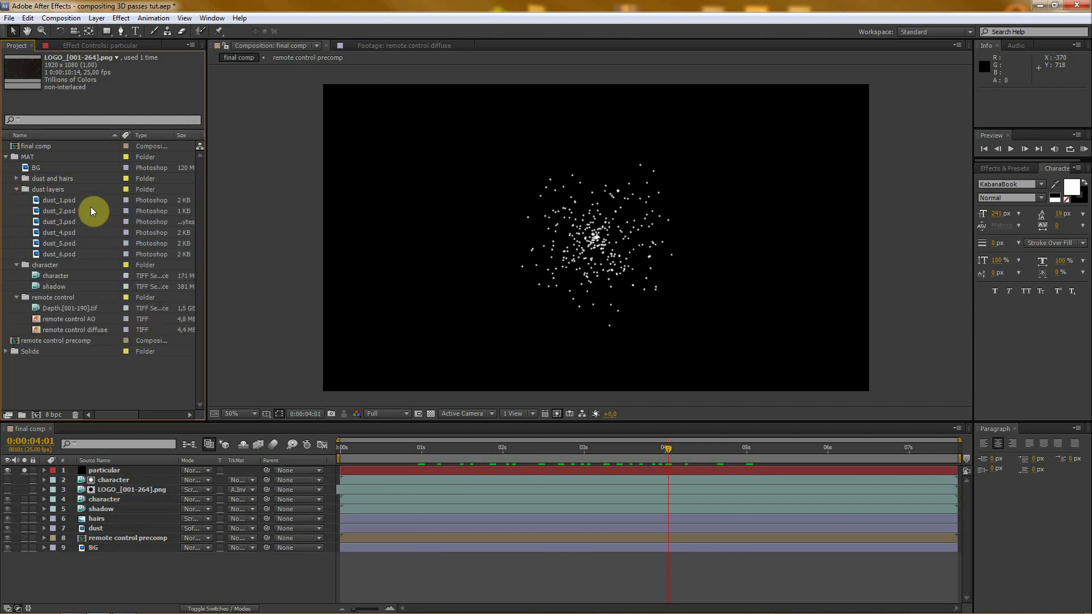
left_click(50, 200)
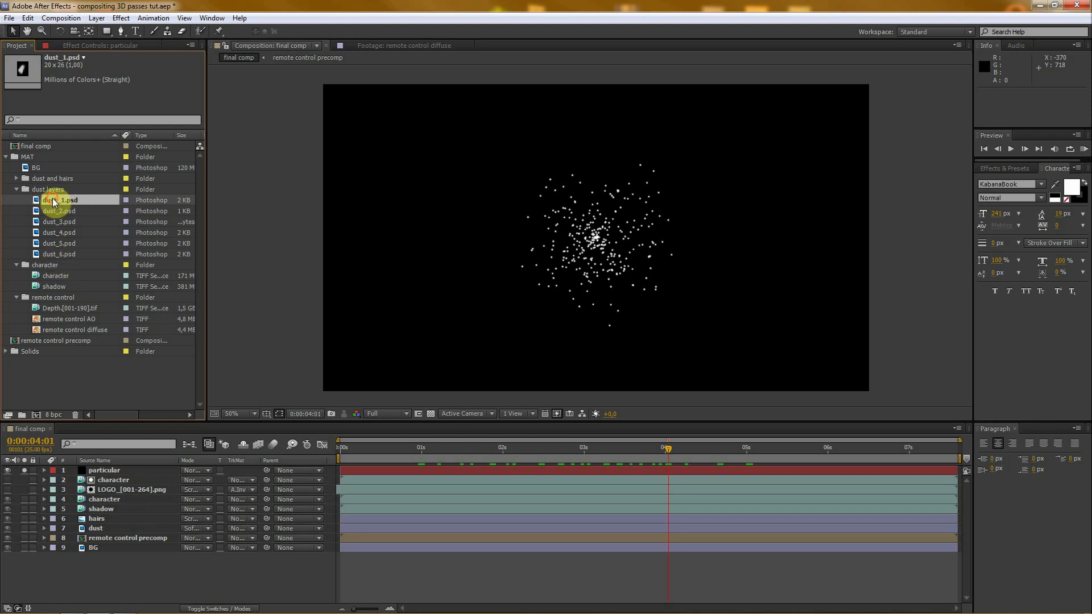
left_click(55, 254, "shift")
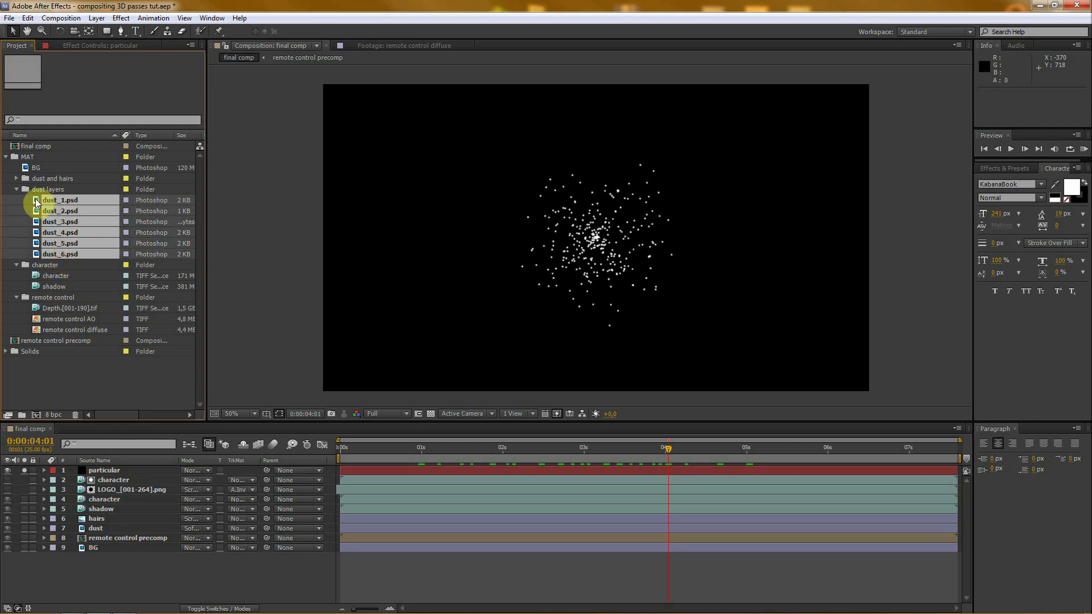
left_click_drag(36, 202, 37, 413)
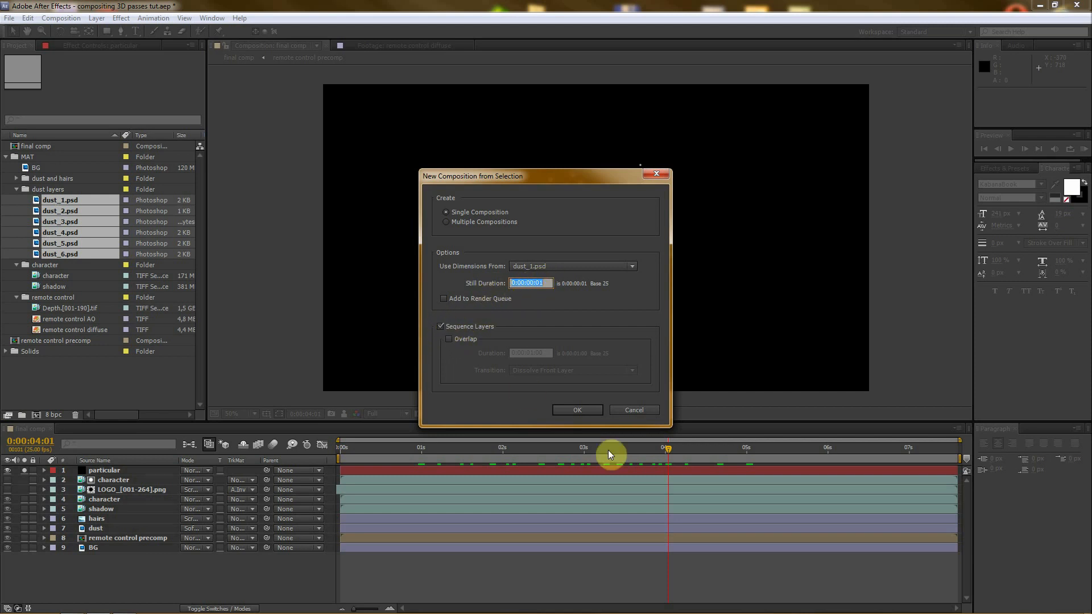
left_click(588, 411)
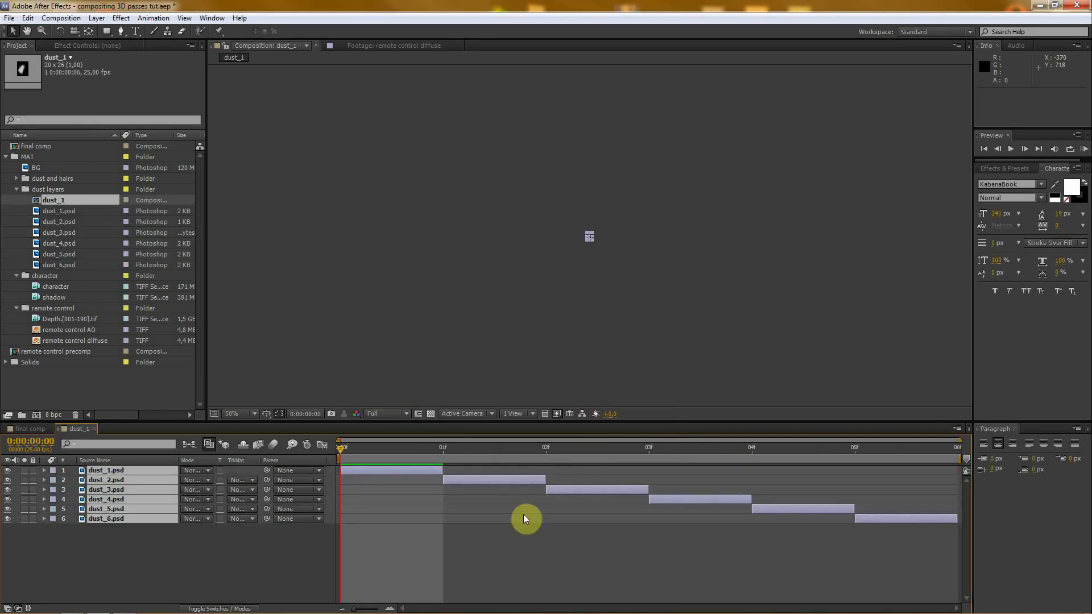
- Enlarge the view of the new dust_1 composition and scrub through its first frames to inspect the dust shapes
left_click(263, 570)
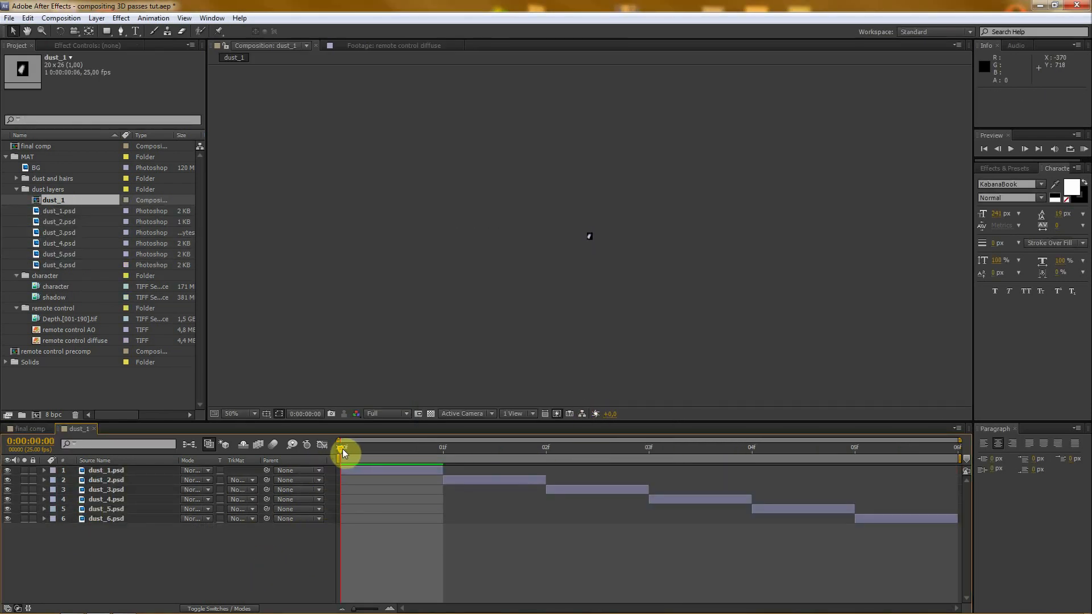
left_click_drag(343, 448, 377, 455)
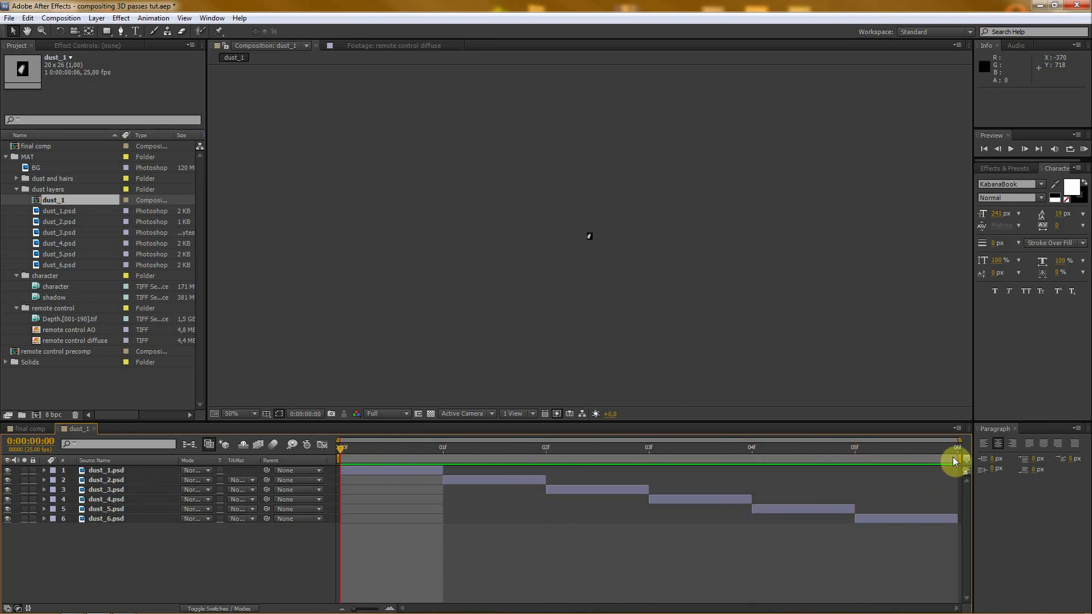
scroll(649, 245, "up", 5)
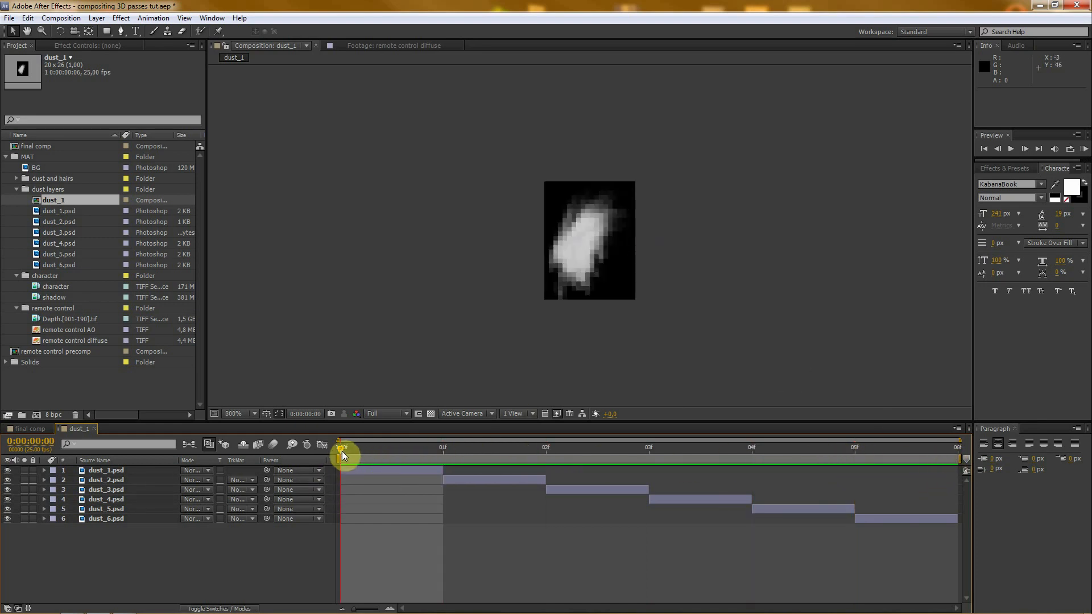
left_click_drag(340, 449, 413, 450)
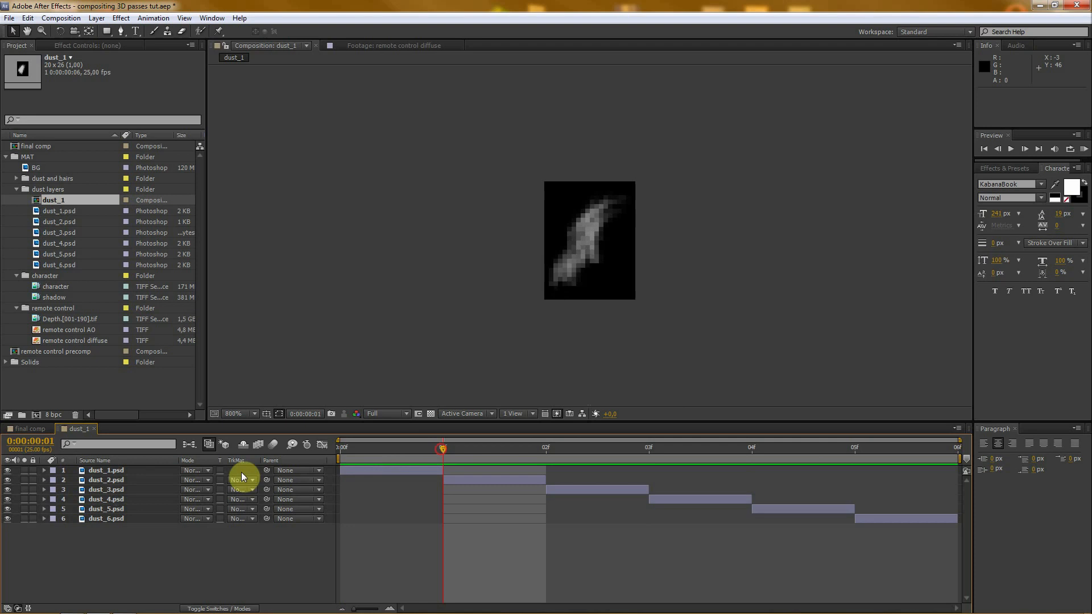
- Check the stacking order of the sequenced layers from dust_1.psd to dust_6.psd, selecting them one by one
left_click(117, 473)
left_click(110, 518)
left_click(113, 470)
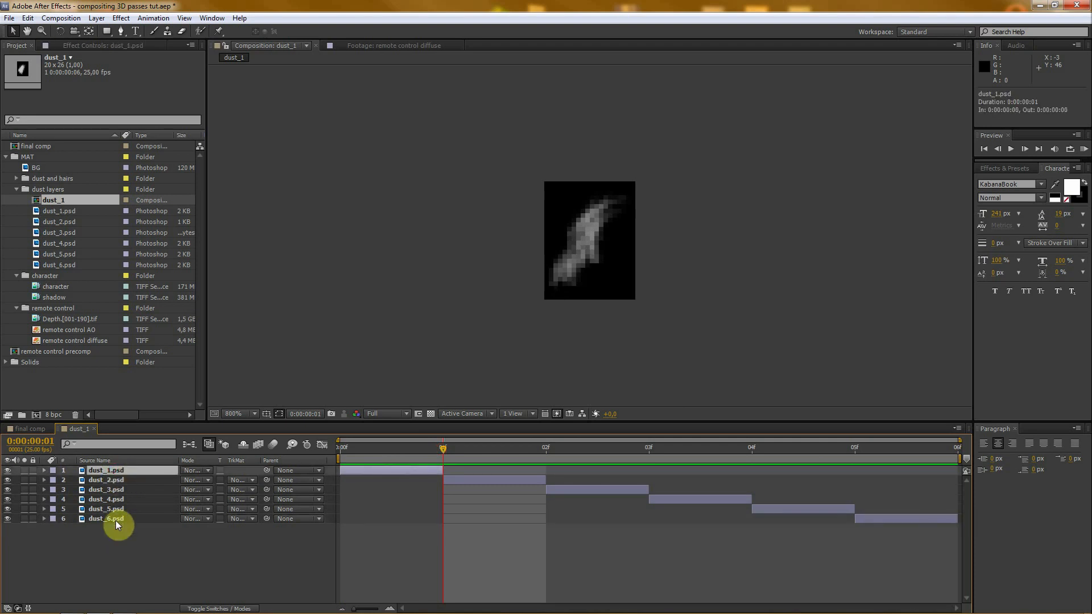
left_click(114, 519)
left_click(116, 471)
left_click(115, 482)
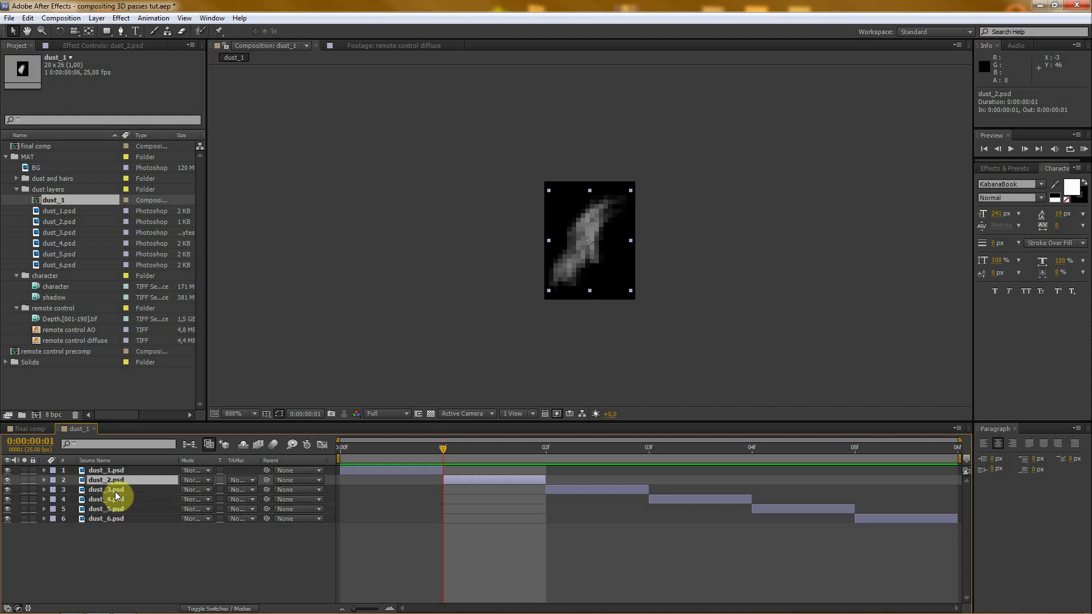
left_click(115, 490)
left_click(115, 499)
left_click(116, 509)
left_click(116, 519)
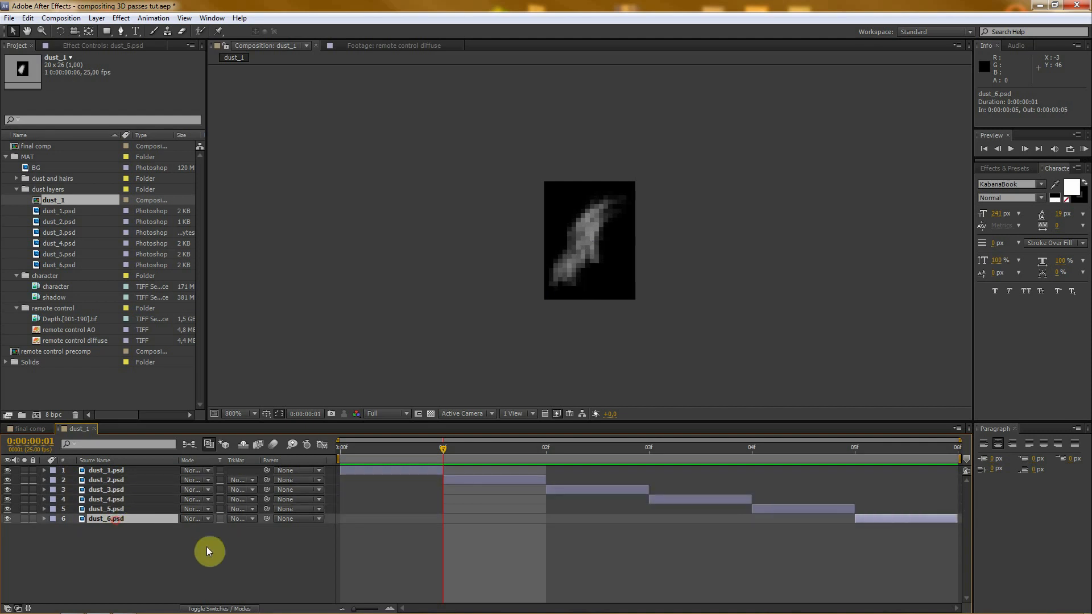
left_click(184, 559)
- Scrub to 0:00:00:04 and check the dust image's transparency against the transparency grid
left_click_drag(420, 449, 770, 449)
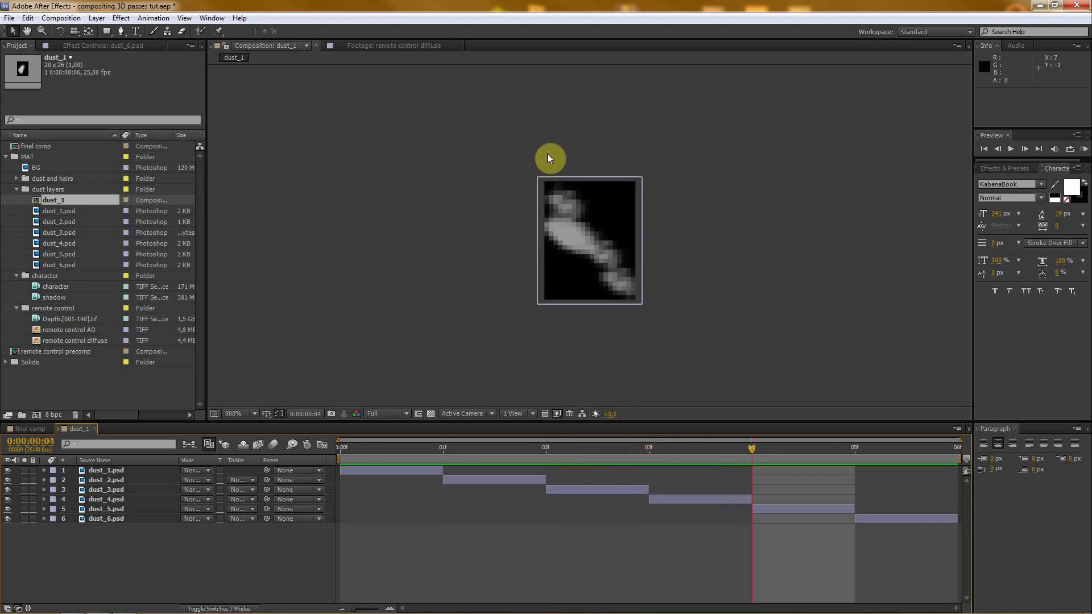
left_click(431, 414)
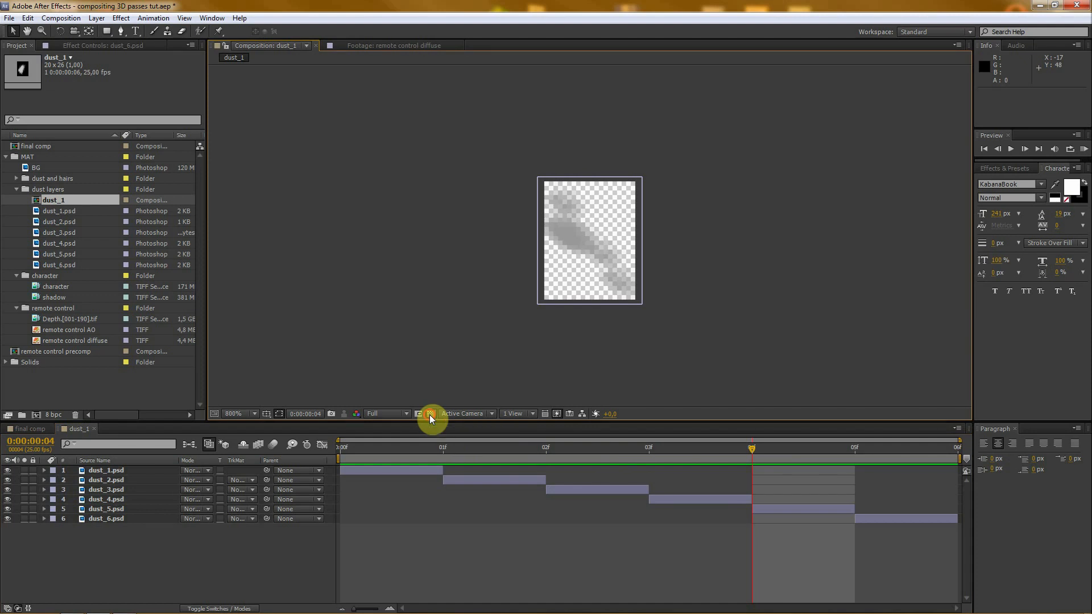
left_click(431, 414)
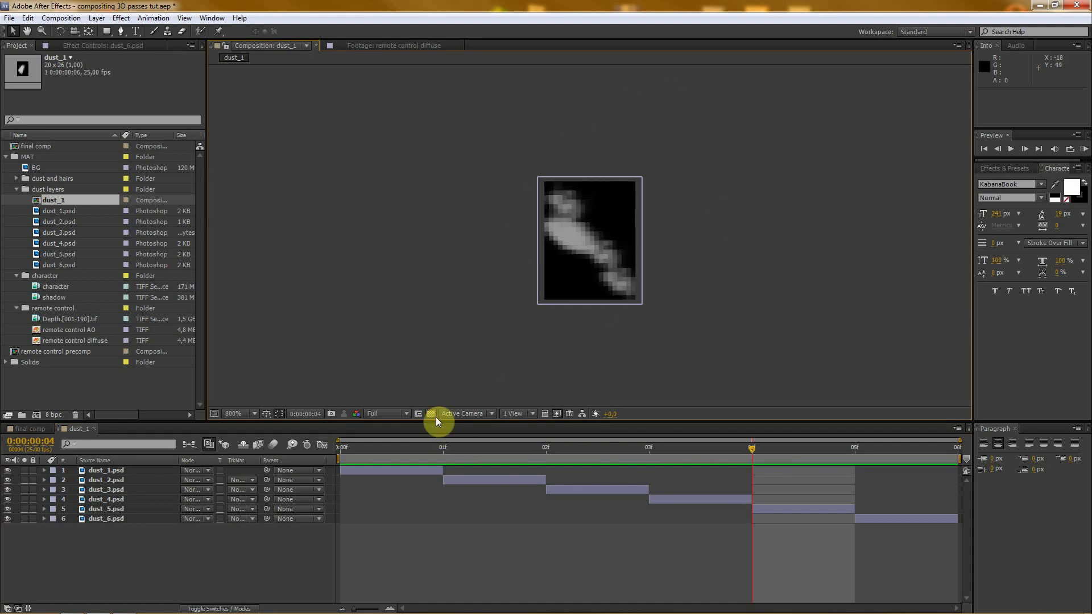
left_click(170, 567)
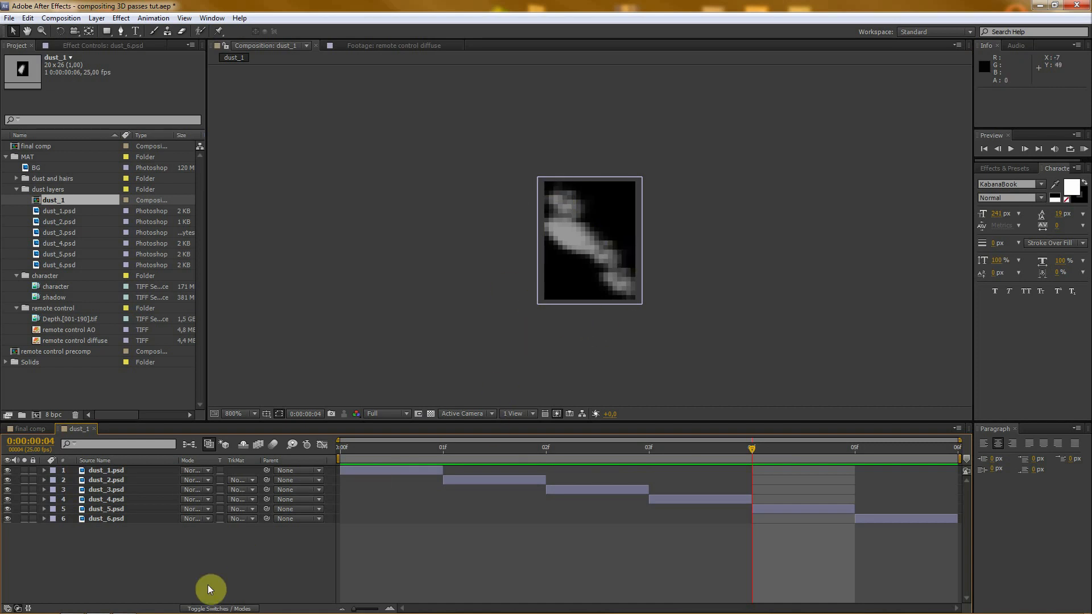
- Set the dust_1 composition's size to 30 x 30 px and scrub through its frames to check the framing
key("ctrl+k")
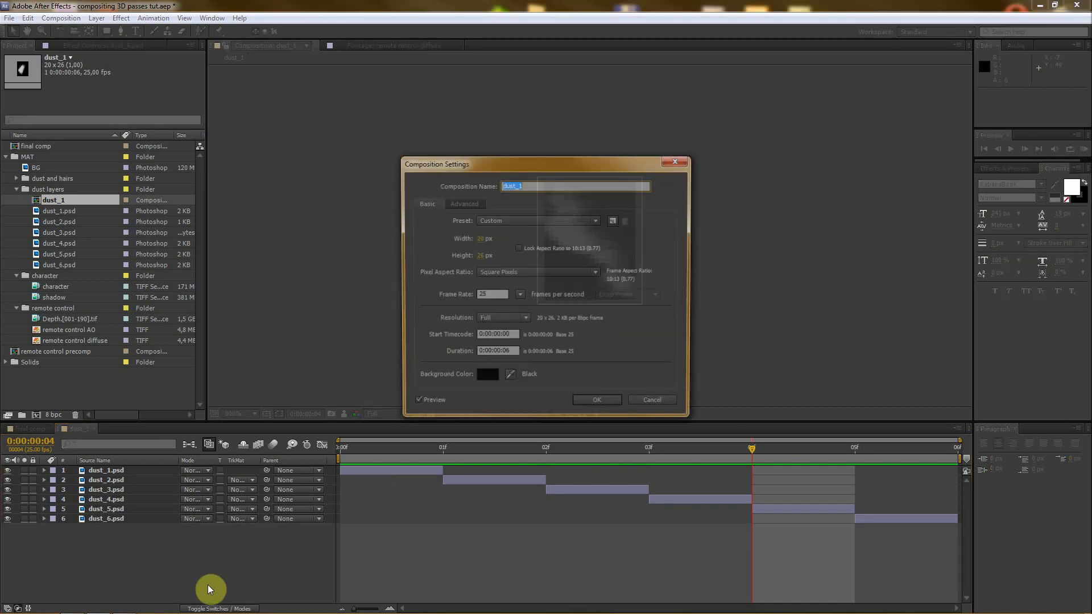
left_click(480, 238)
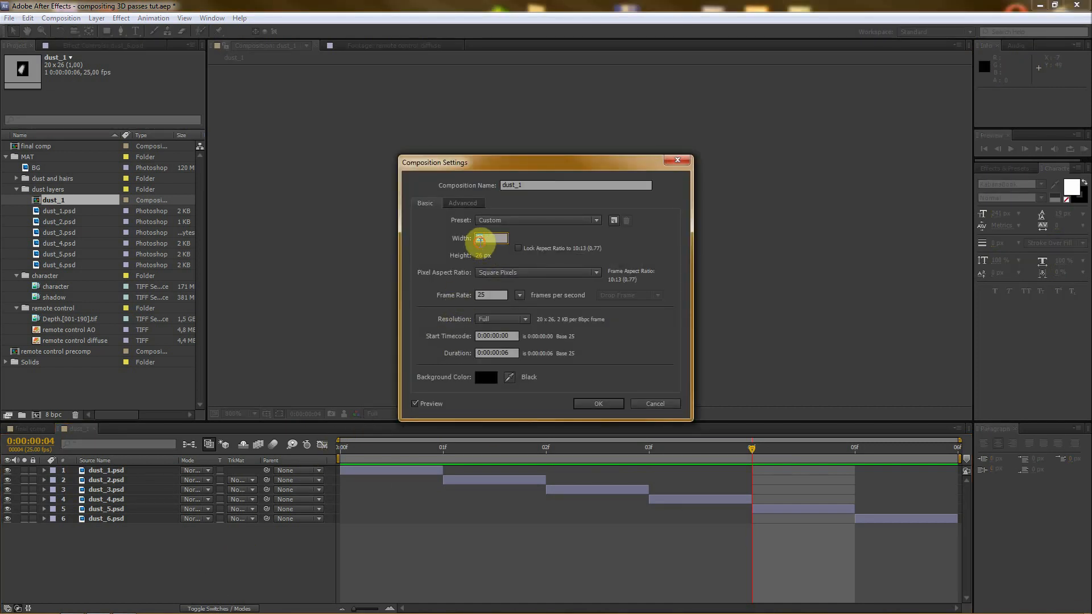
type("30")
key("Tab")
type("30")
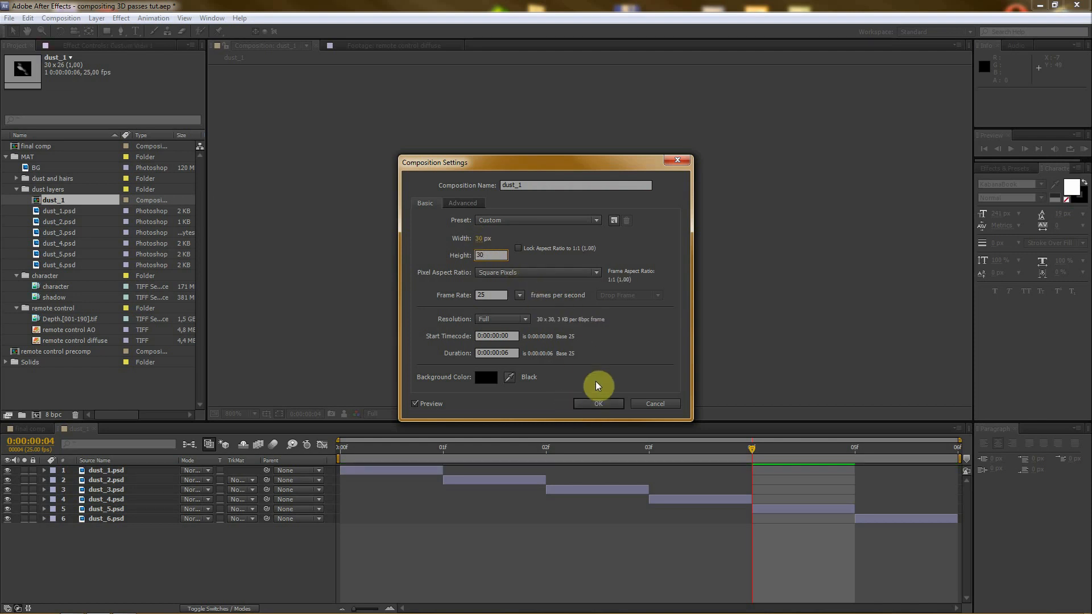
left_click(594, 405)
left_click_drag(582, 451, 937, 457)
left_click_drag(680, 458, 365, 441)
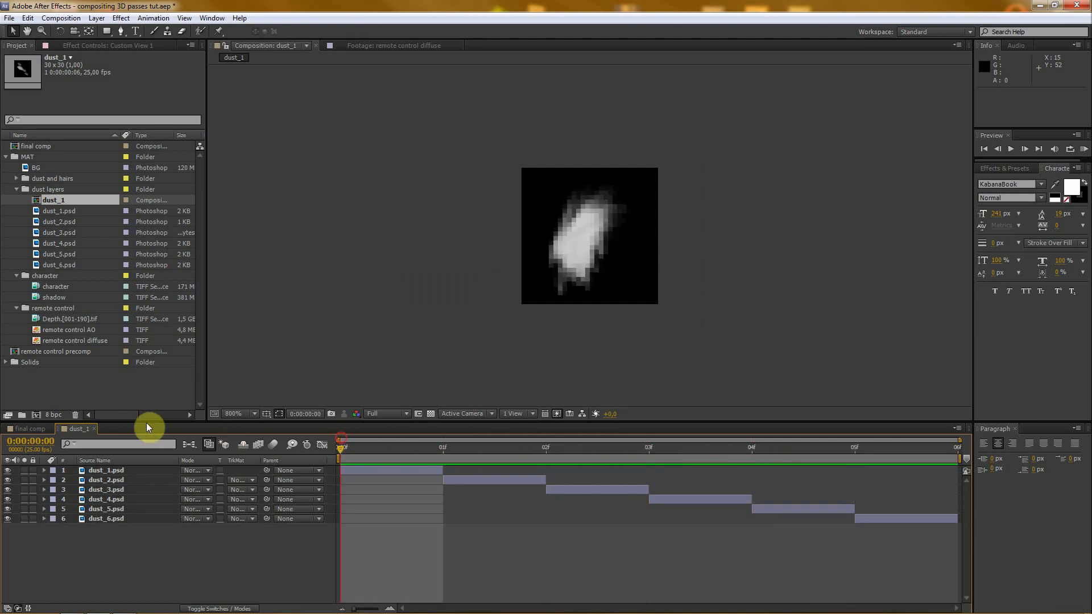
- Close the dust_1 composition, rename it "dust_precomp" and place it in the final comp below the BG layer
left_click(96, 428)
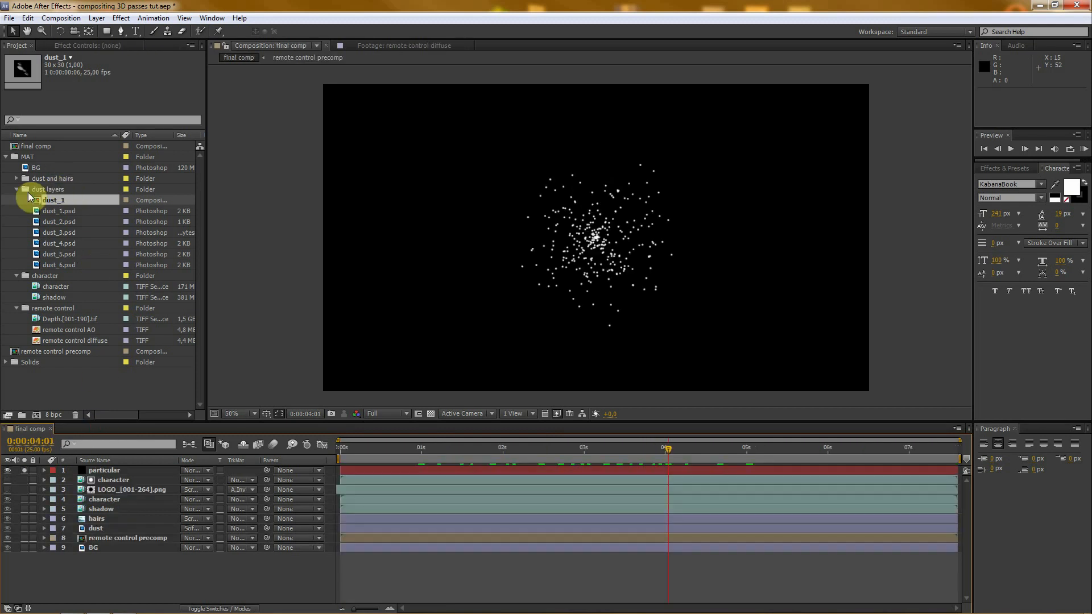
left_click(58, 199)
key("Return")
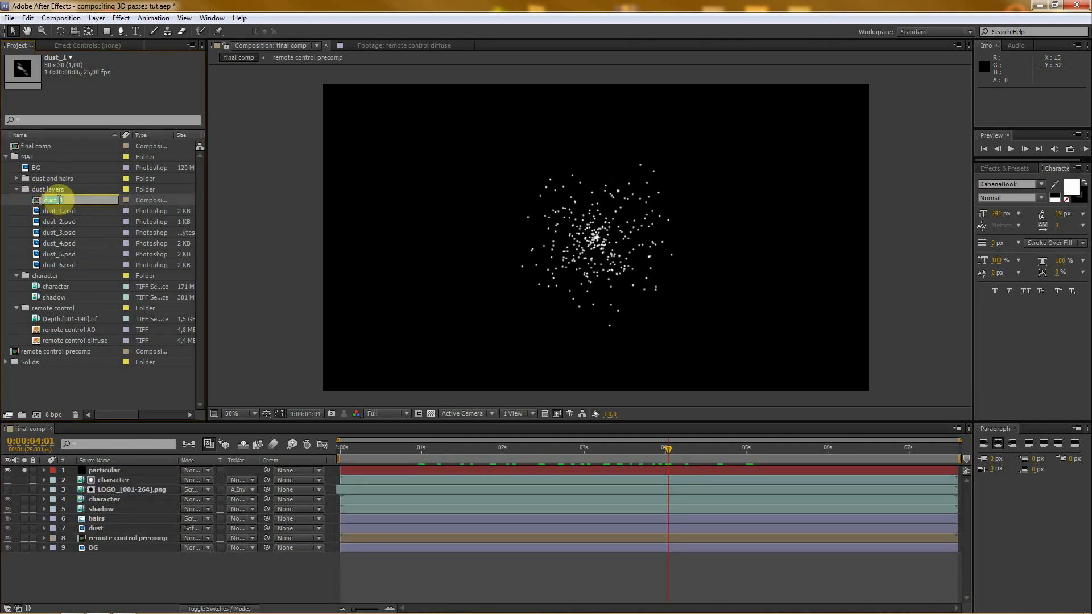
left_click(59, 200)
key("BackSpace")
type("p")
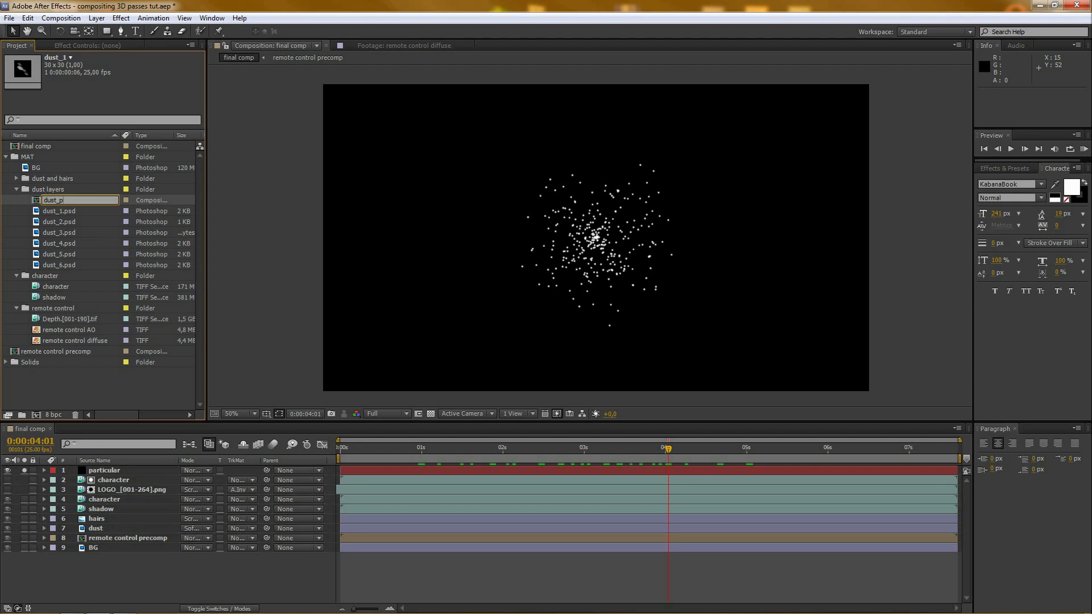
type("recomp")
key("Return")
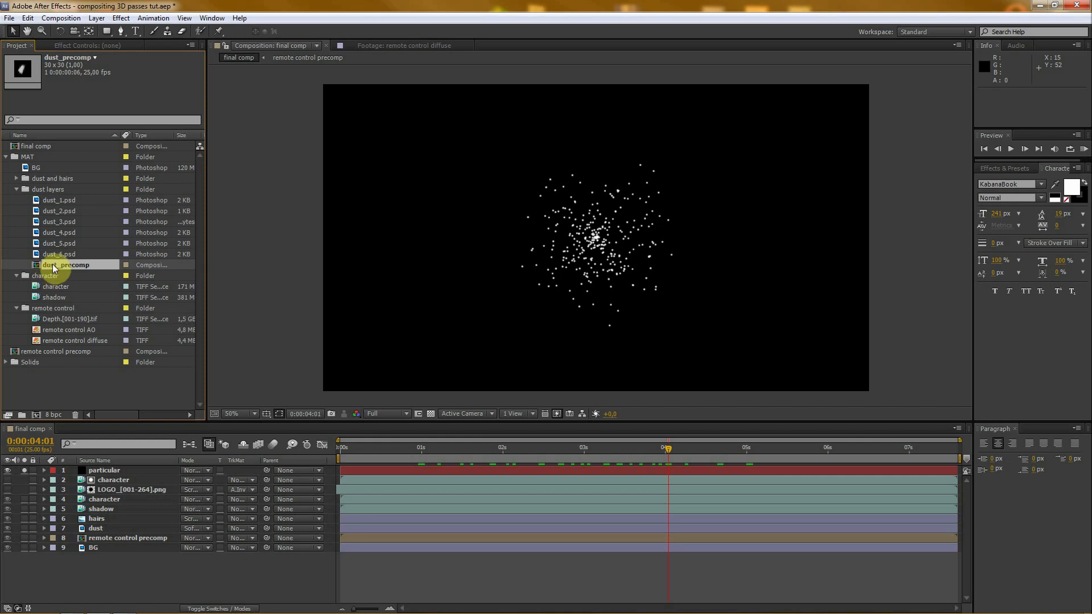
left_click_drag(52, 264, 149, 572)
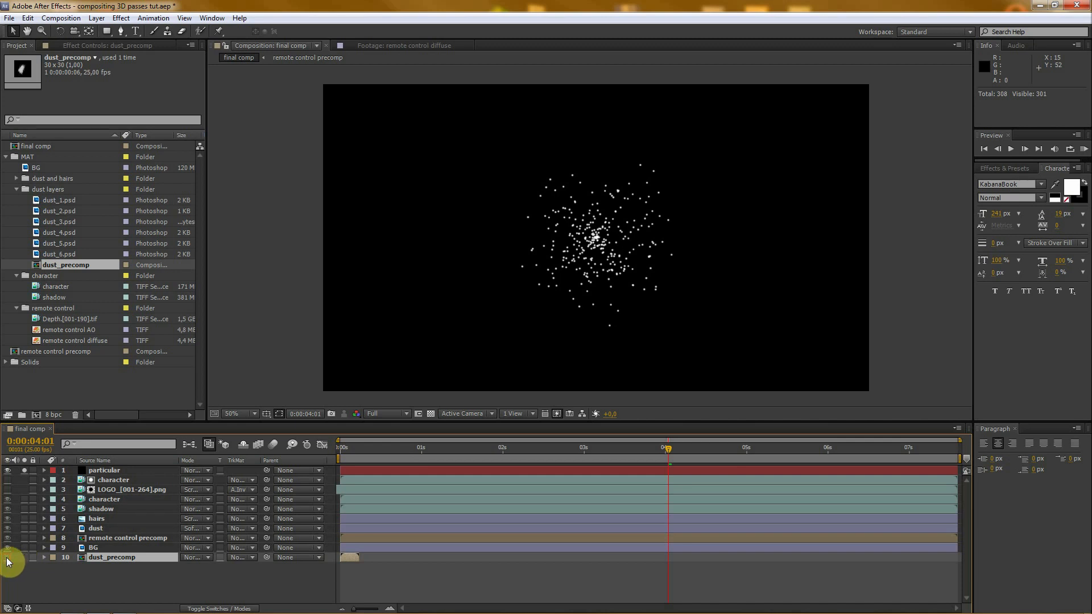
- Add a two-node camera named Camera 1 with the Custom preset above the particular layer
left_click(121, 576)
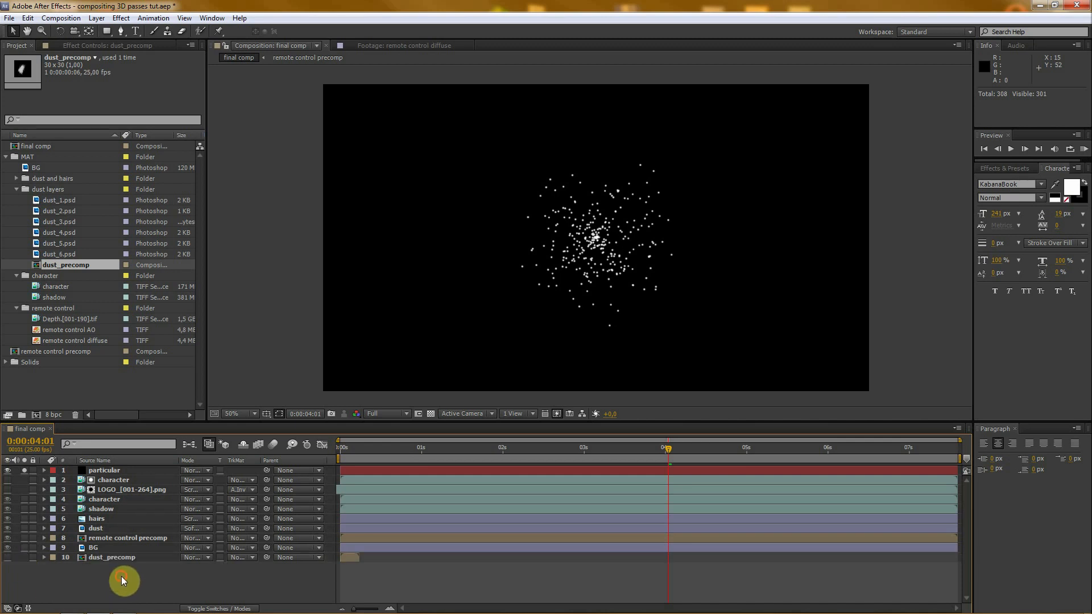
left_click(101, 470)
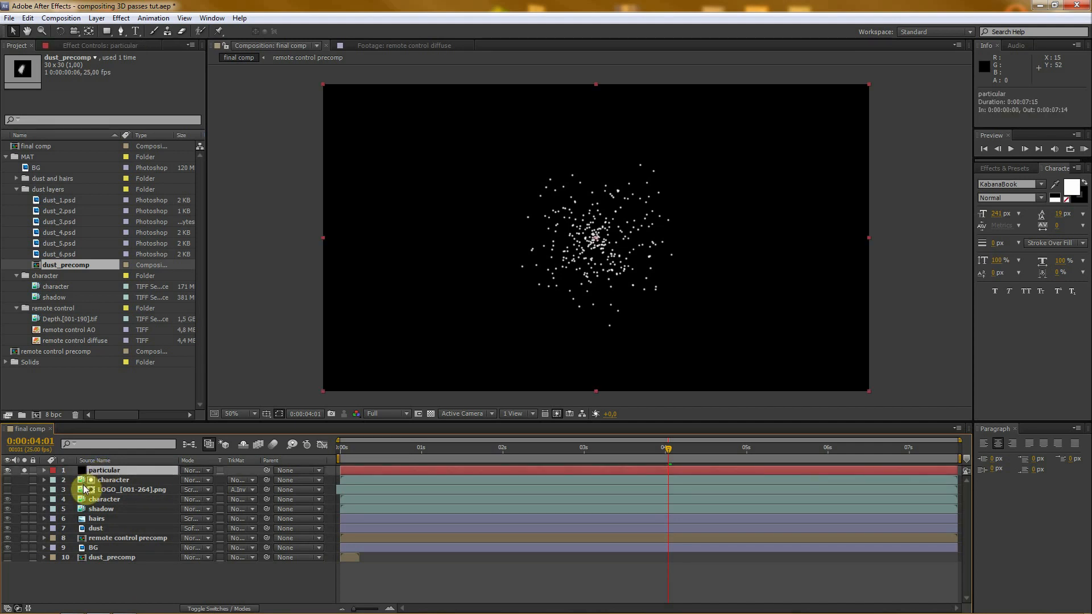
left_click(95, 21)
mouse_move(114, 32)
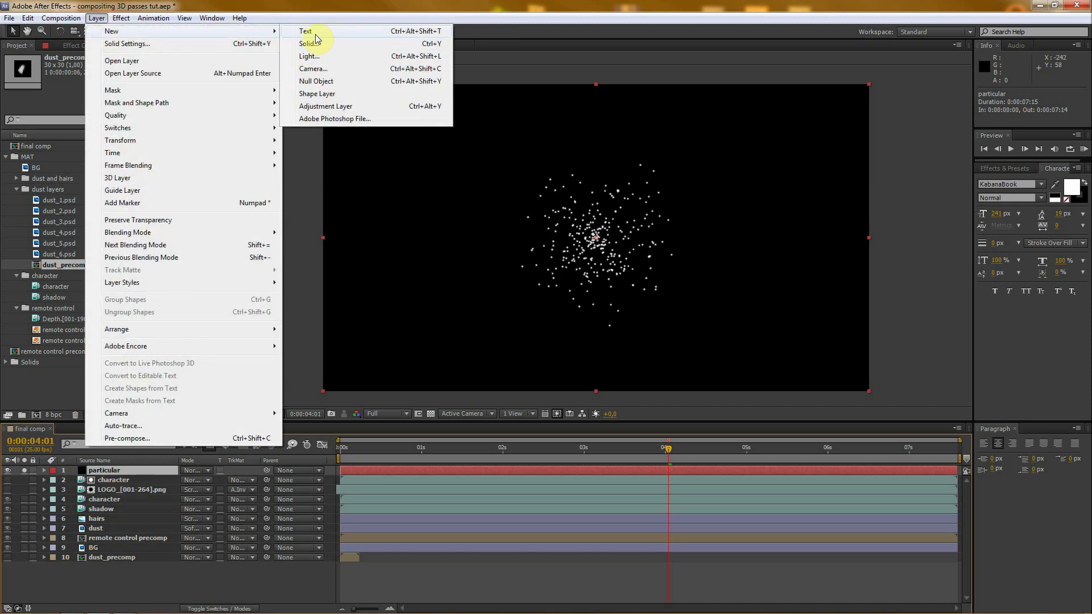
left_click(313, 73)
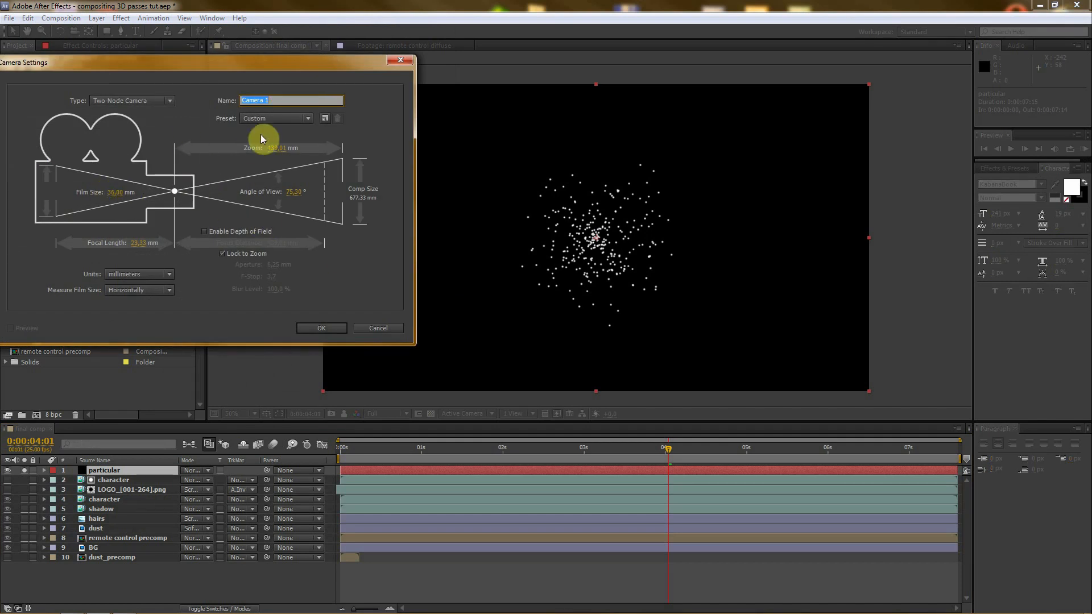
left_click(322, 329)
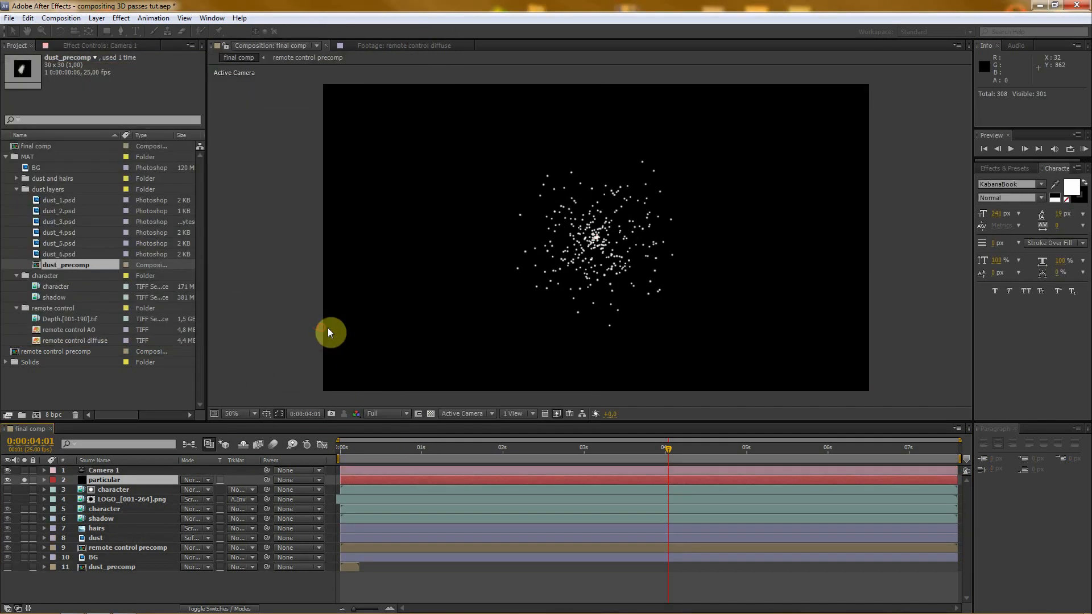
- At 0:00:00:00, set the particular layer's emitter Particles/sec to 1500 and start keyframing it
left_click(116, 479)
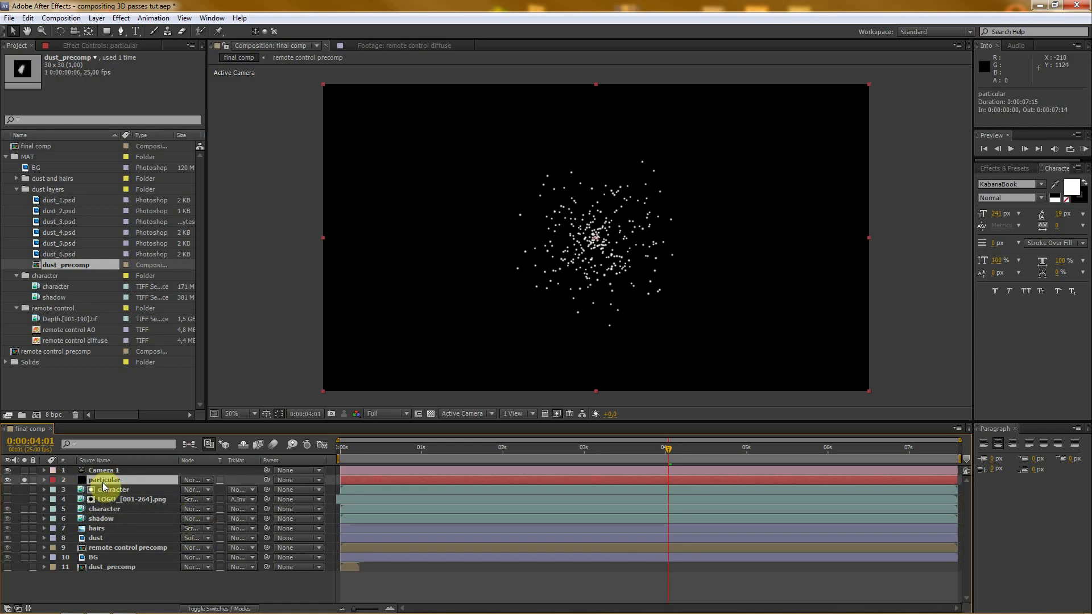
left_click(90, 49)
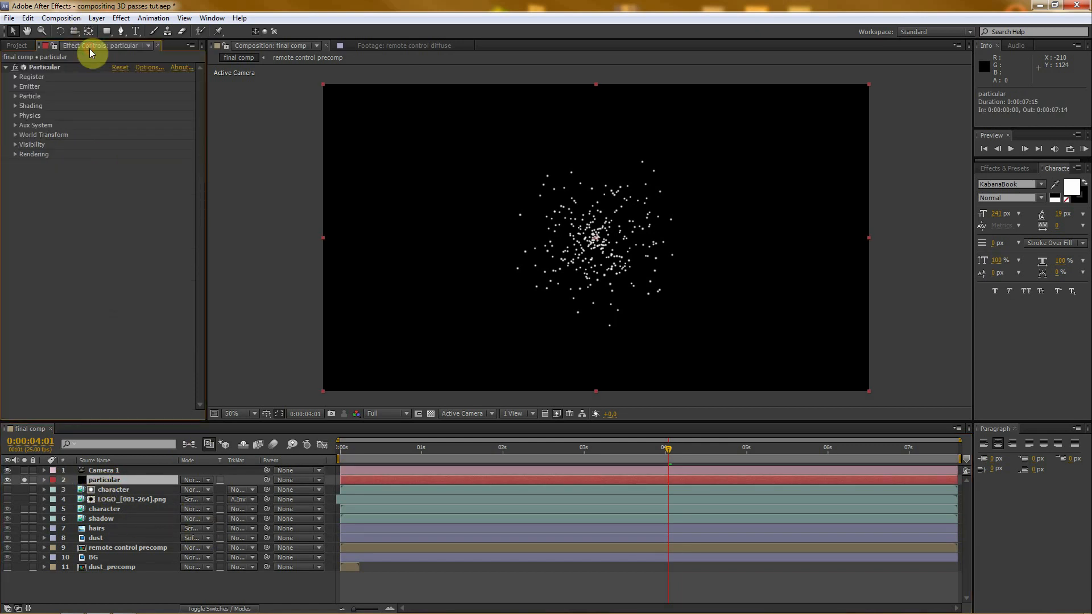
left_click(15, 87)
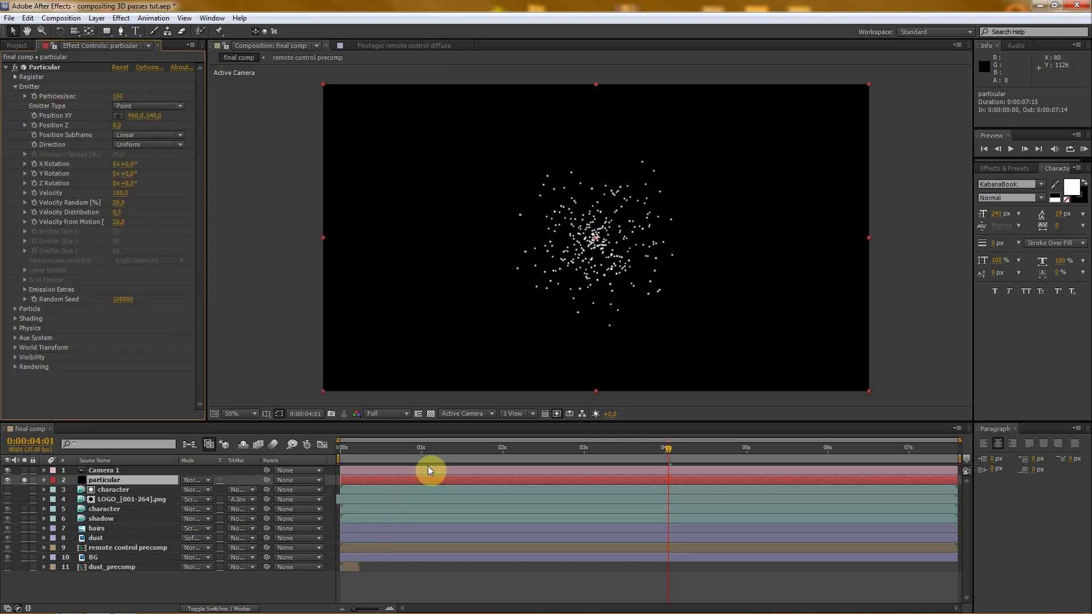
key("Home")
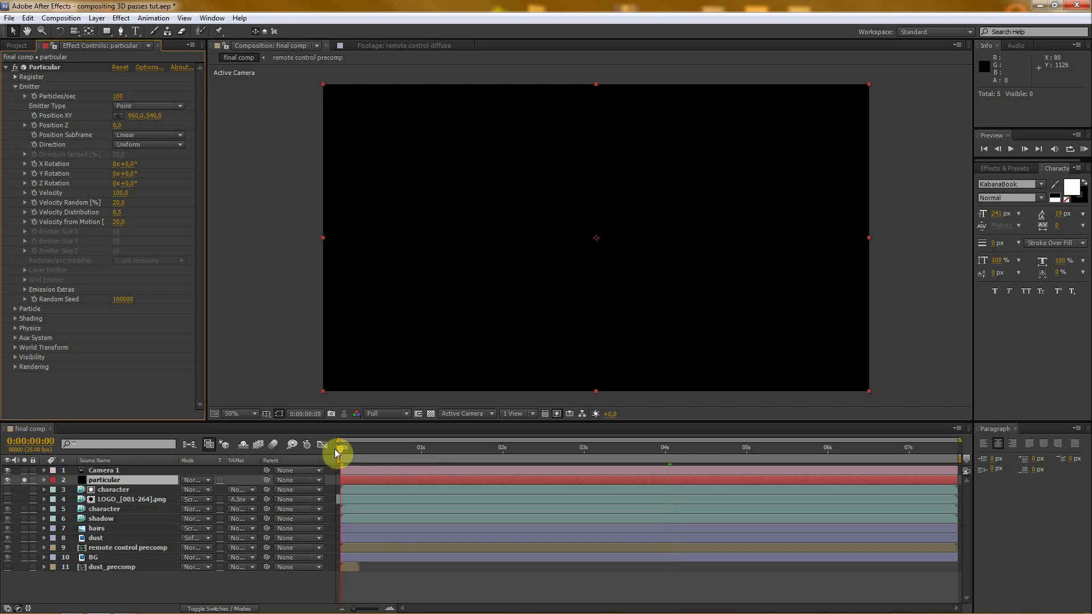
mouse_move(335, 449)
left_mouse_down()
mouse_move(360, 448)
mouse_move(328, 451)
left_mouse_up()
left_click(122, 97)
type("150")
left_click(167, 96)
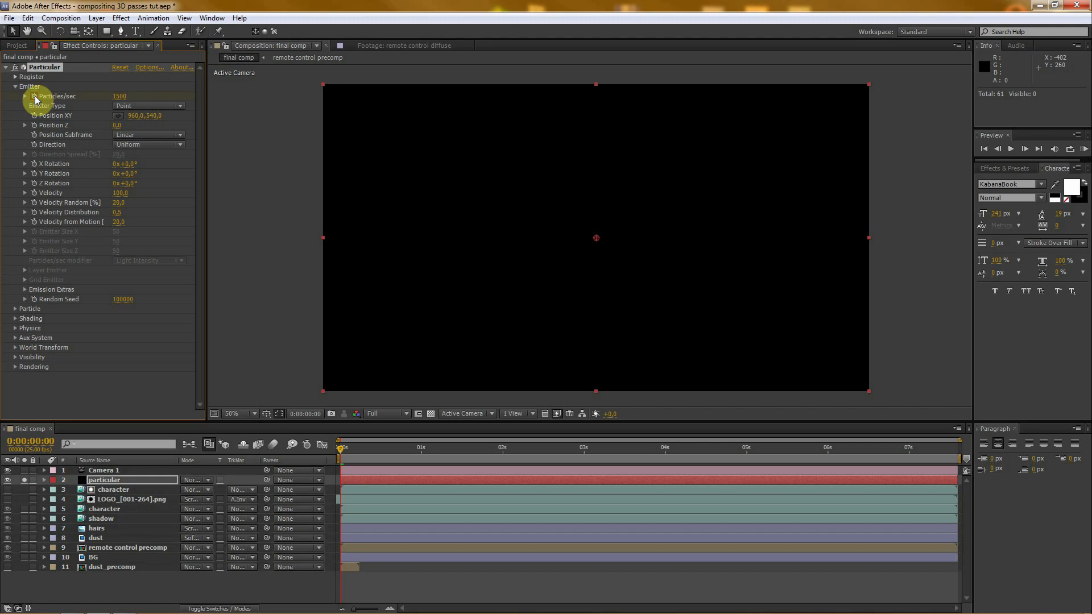
- Add a Particles/sec keyframe with the value 0 at 0:00:00:01
key("Page_Down")
left_click(119, 98)
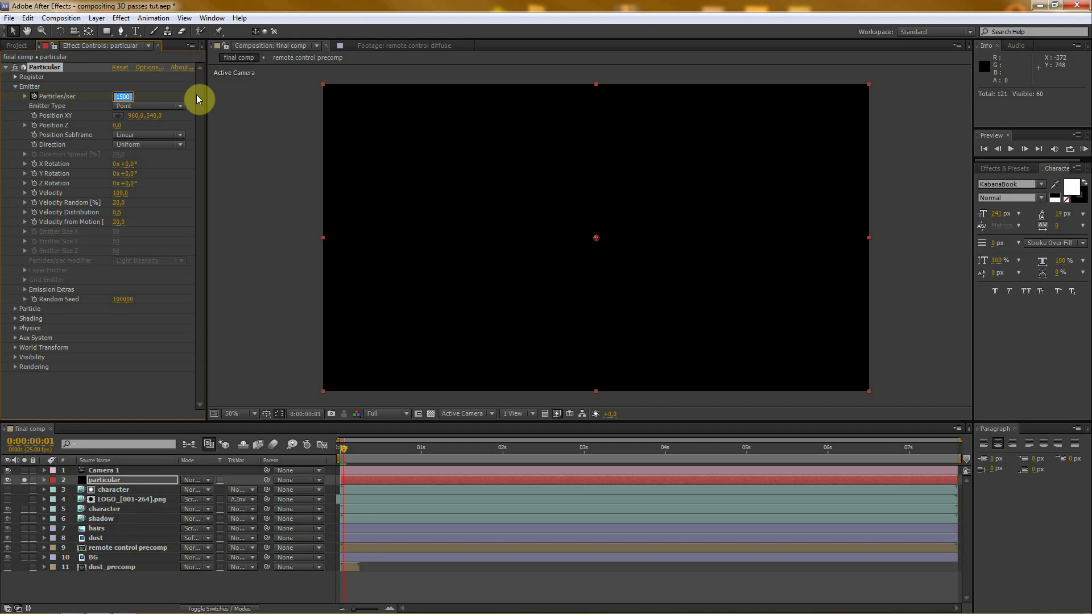
type("0")
key("Return")
- Reveal the particular layer's Particles/sec keyframes in the timeline and check the values at the first two frames
left_click(111, 481)
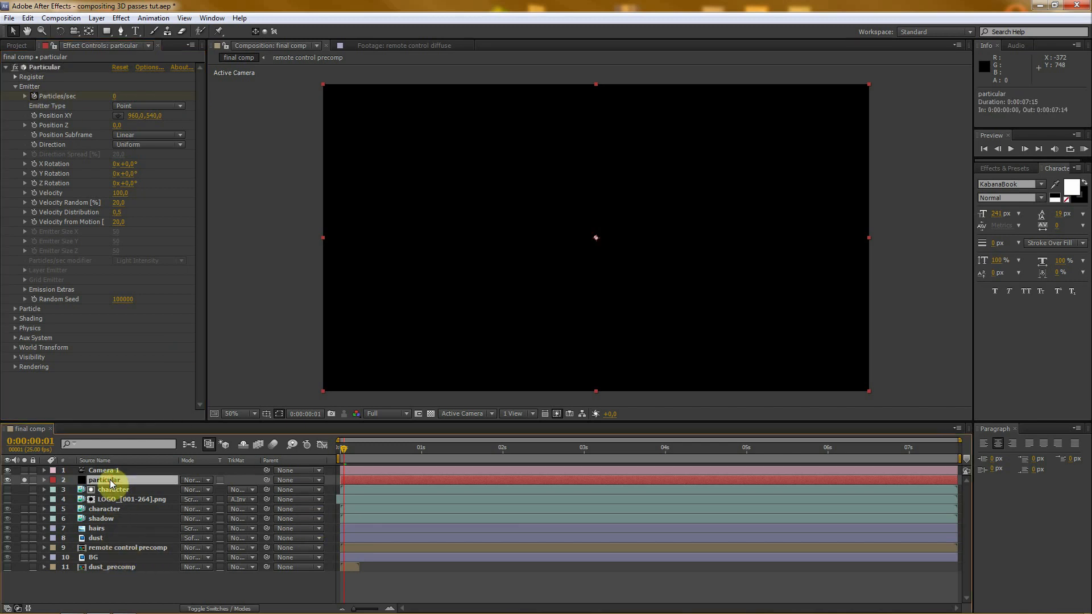
key("u")
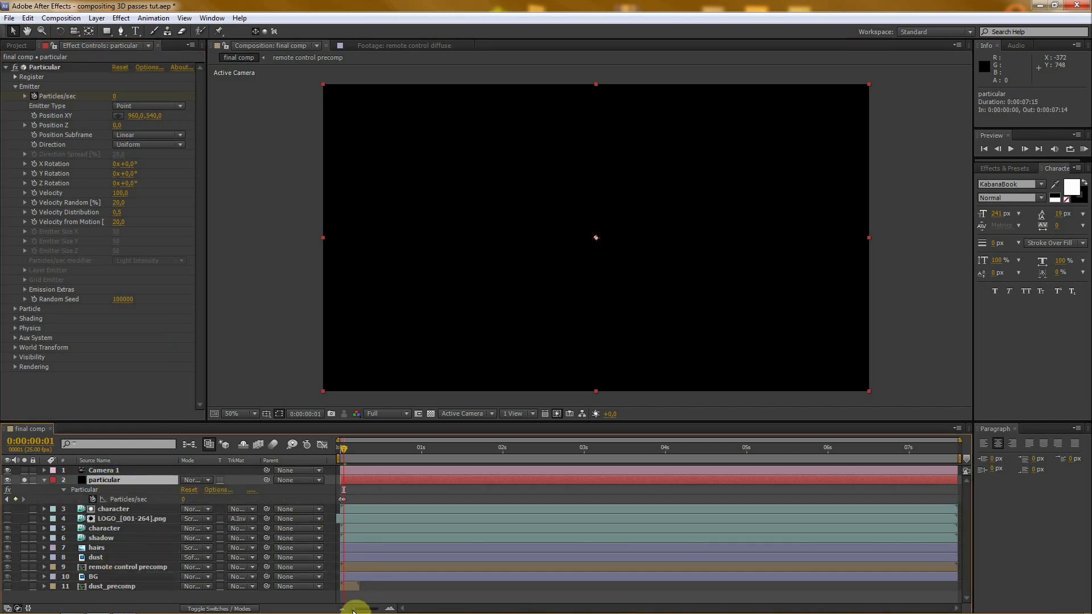
left_click_drag(354, 608, 378, 609)
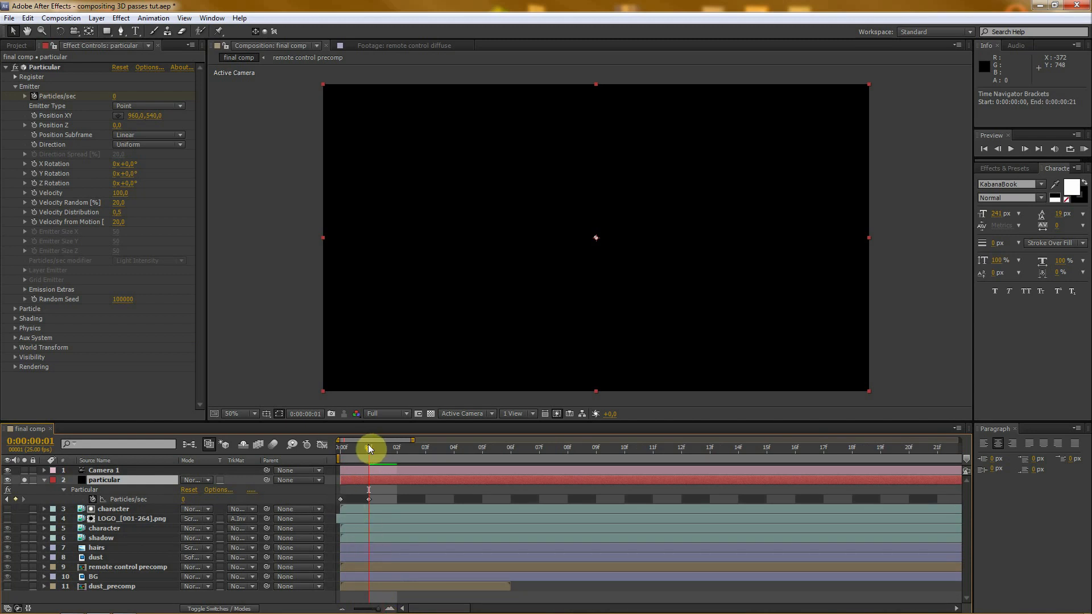
left_click_drag(368, 445, 345, 449)
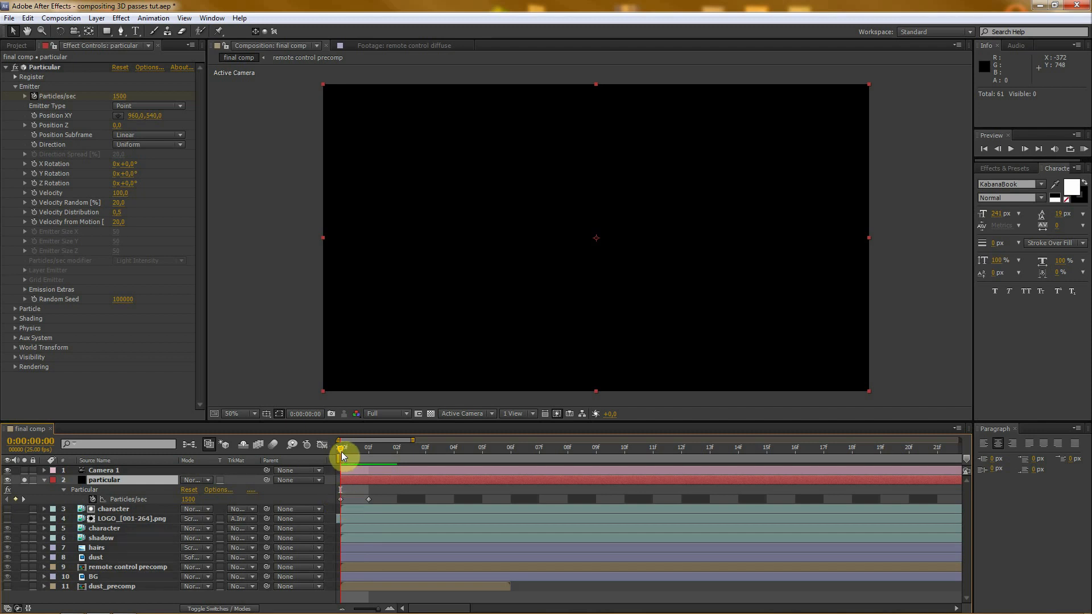
mouse_move(357, 449)
left_mouse_down()
mouse_move(339, 449)
mouse_move(362, 449)
left_mouse_up()
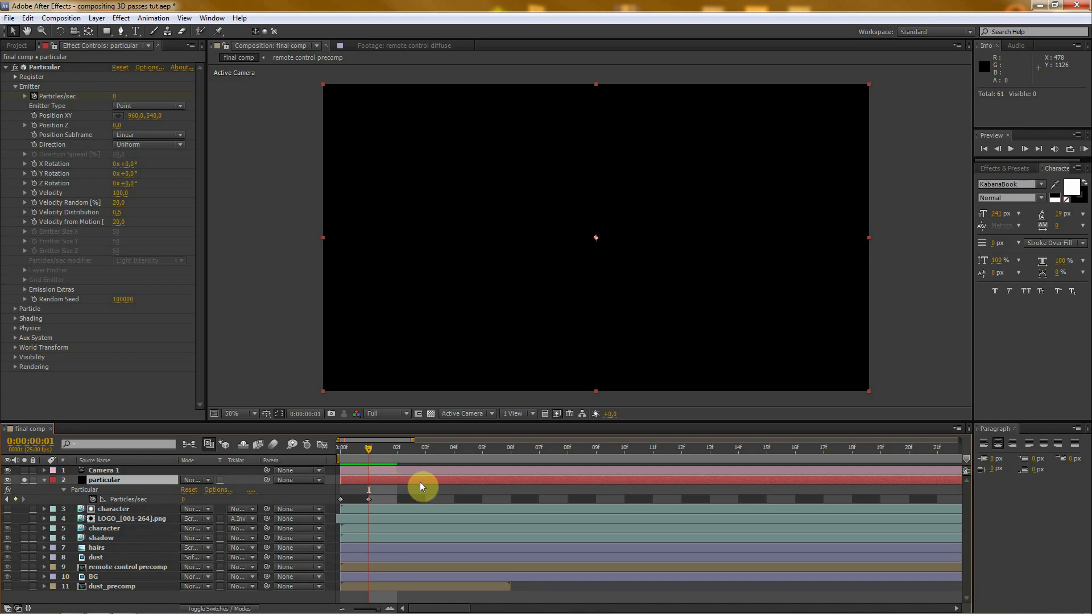
- Shift the particular layer one frame earlier and go back to 0:00:00:00 to check the result
left_click(455, 481)
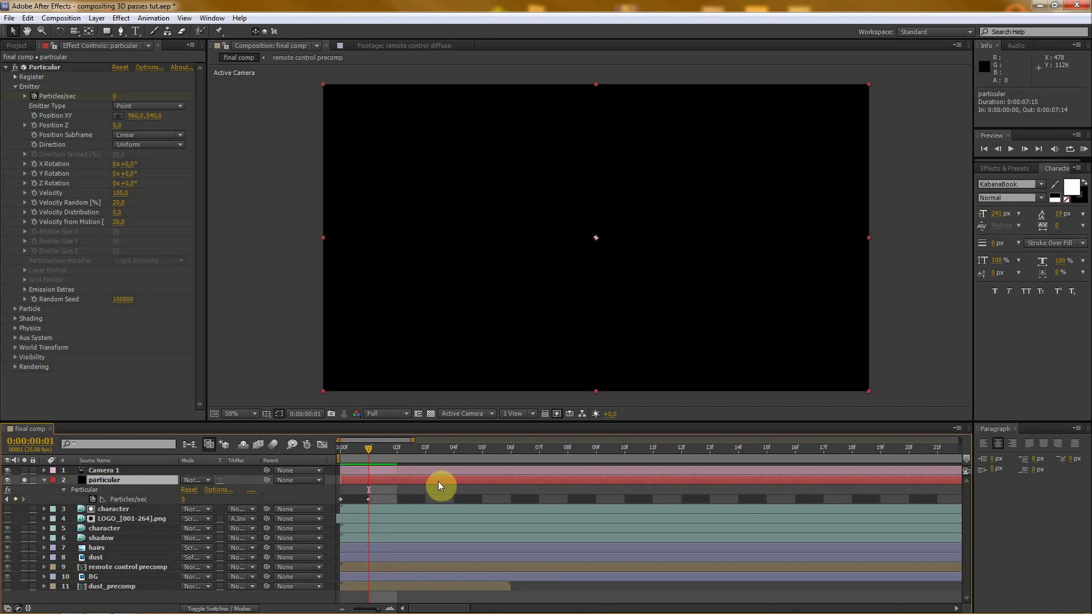
mouse_move(433, 481)
left_mouse_down()
mouse_move(567, 476)
mouse_move(431, 479)
left_mouse_up()
left_click_drag(364, 450, 341, 449)
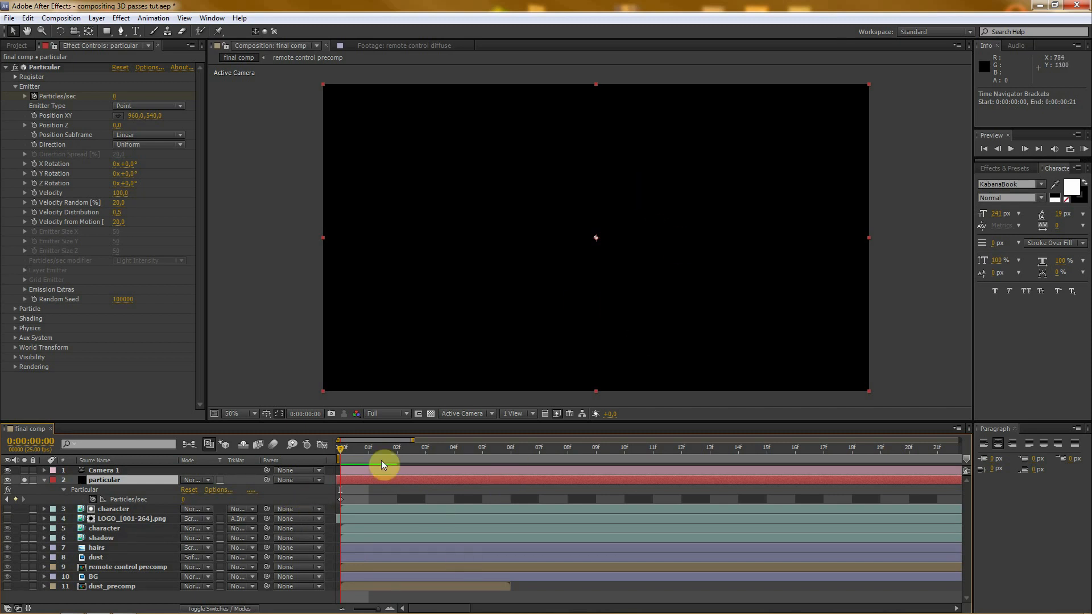
- Play and scrub through the composition up to 0:00:02:22 to examine how the particles spread
left_click_drag(341, 452, 421, 452)
key("space")
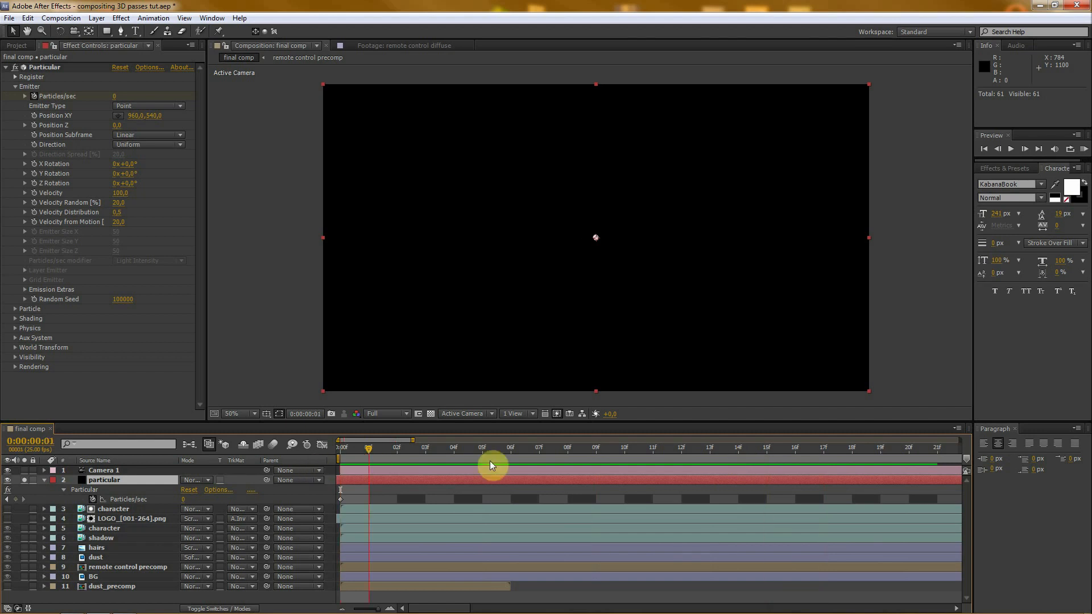
left_click_drag(377, 609, 348, 609)
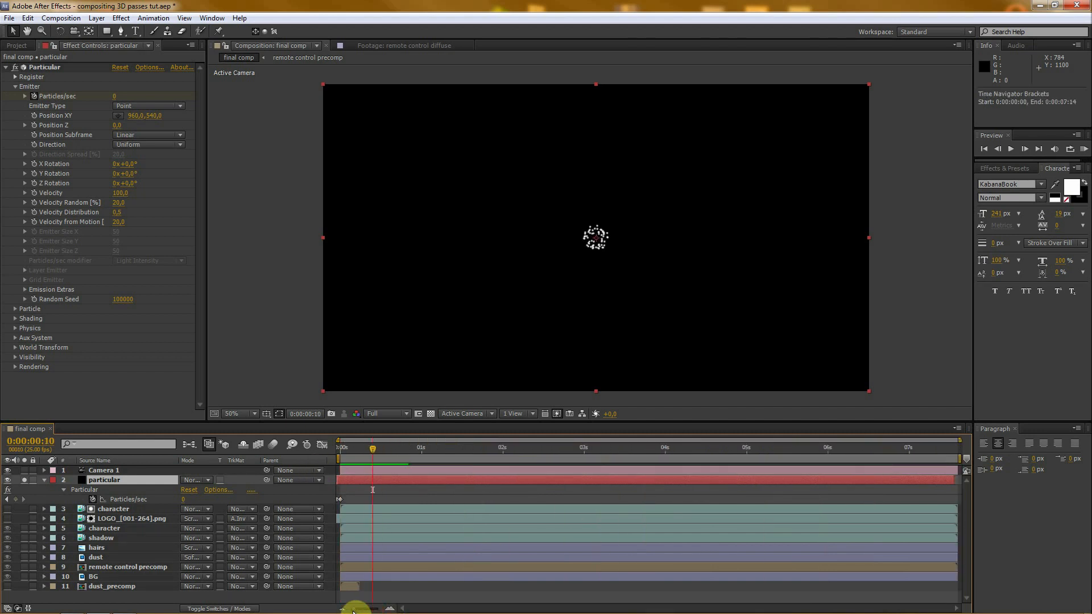
left_click_drag(608, 450, 574, 458)
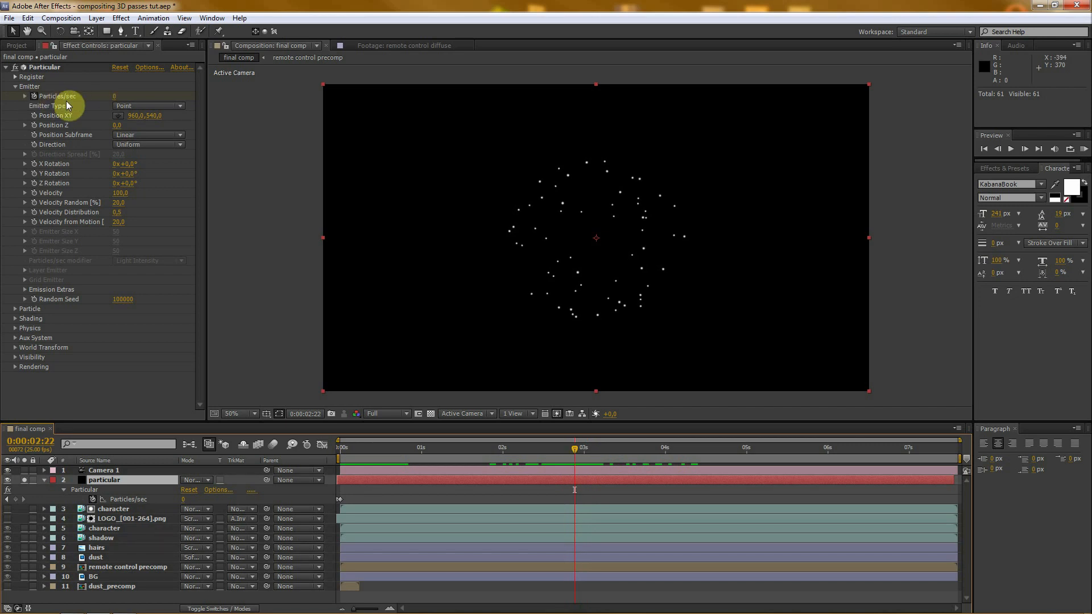
- Change the Emitter Type to Box and set the emitter's Position Z to 690
left_click(121, 106)
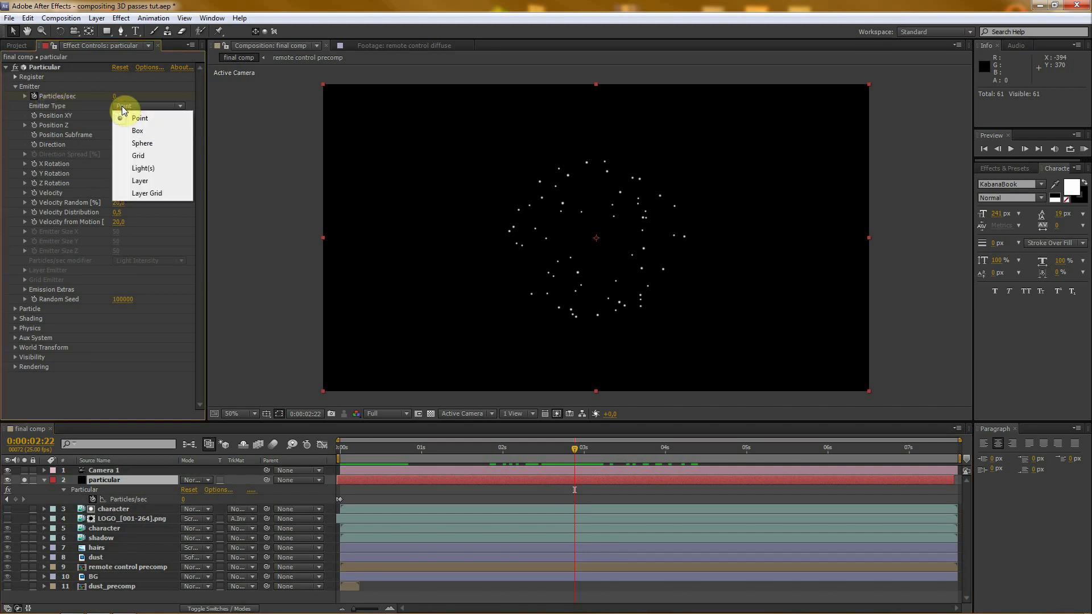
left_click(147, 132)
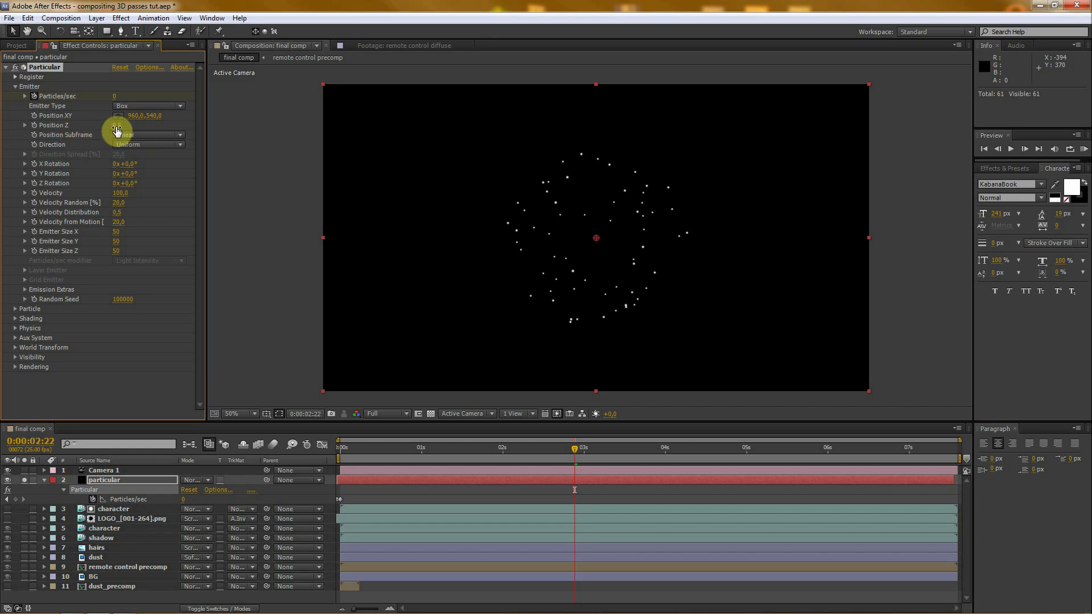
left_click_drag(116, 131, 149, 124)
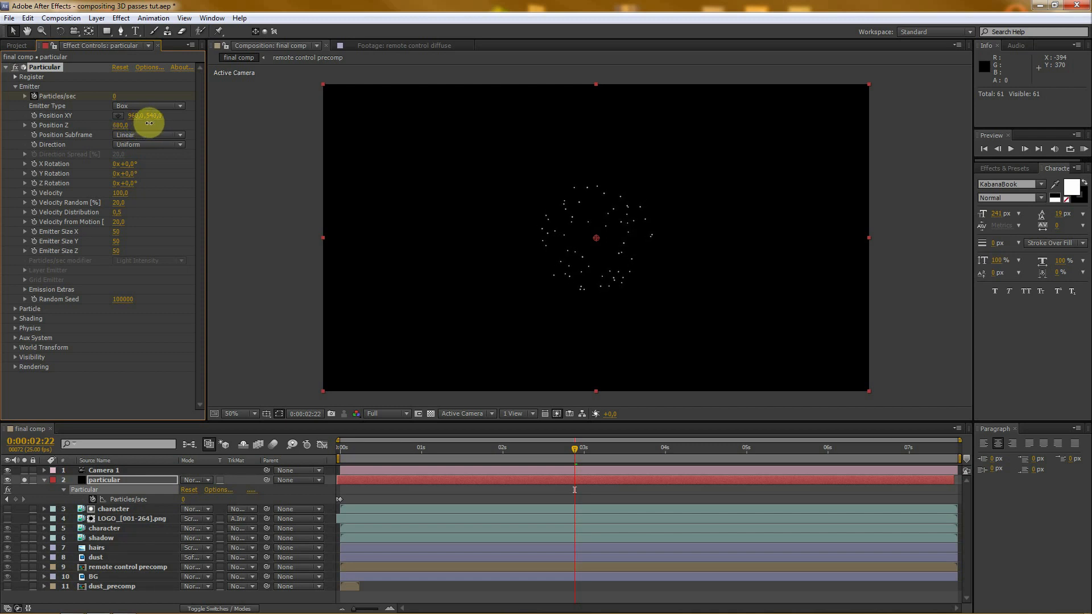
left_click(120, 126)
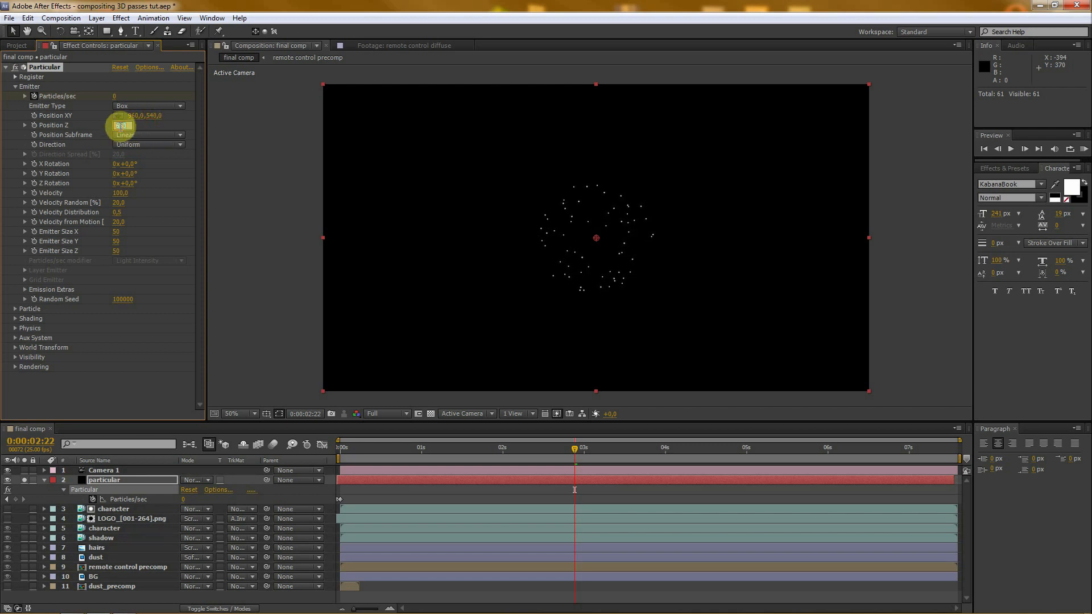
type("69")
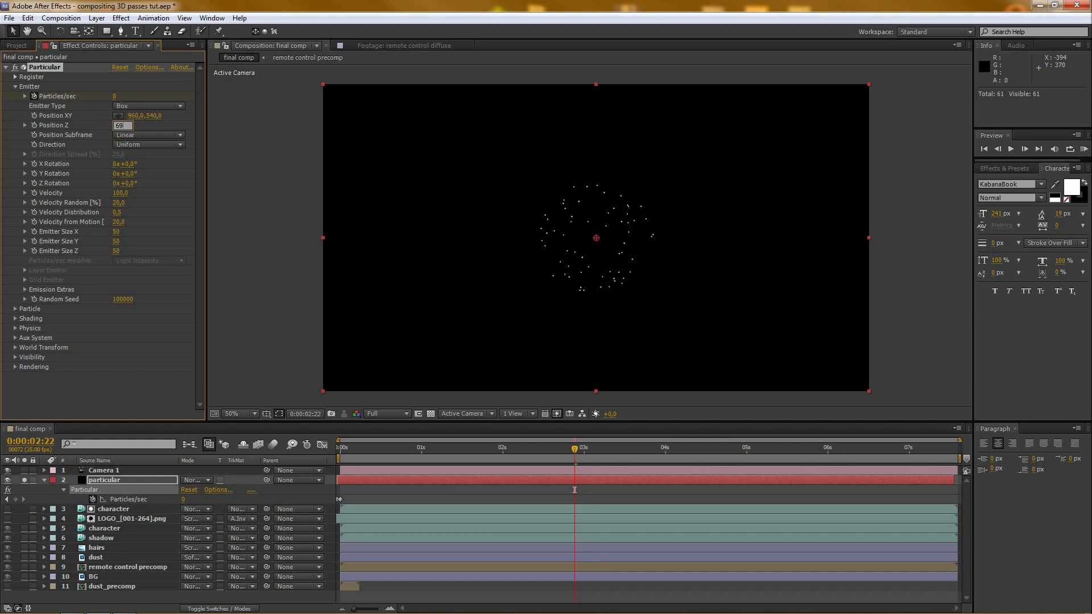
type("0")
left_click(123, 130)
- Try an emitter Velocity of 0, then set it to 15
left_click(124, 195)
type("0")
left_click(140, 193)
left_click(120, 193)
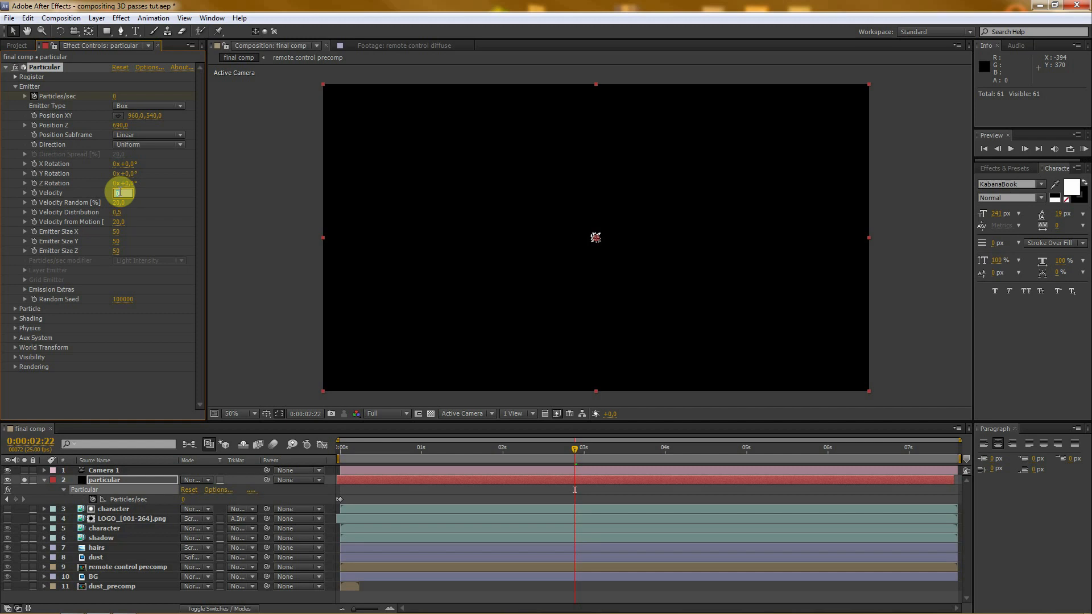
type("15")
key("Return")
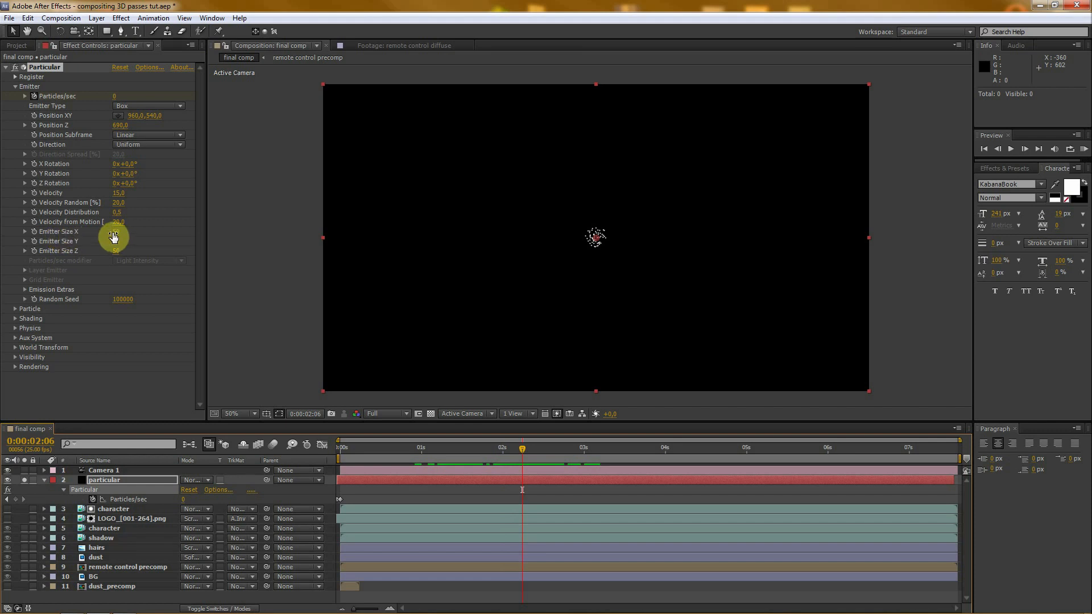
- Widen the box emitter by setting Emitter Size X to 2200 and Emitter Size Y to 680
left_click_drag(113, 237, 282, 238)
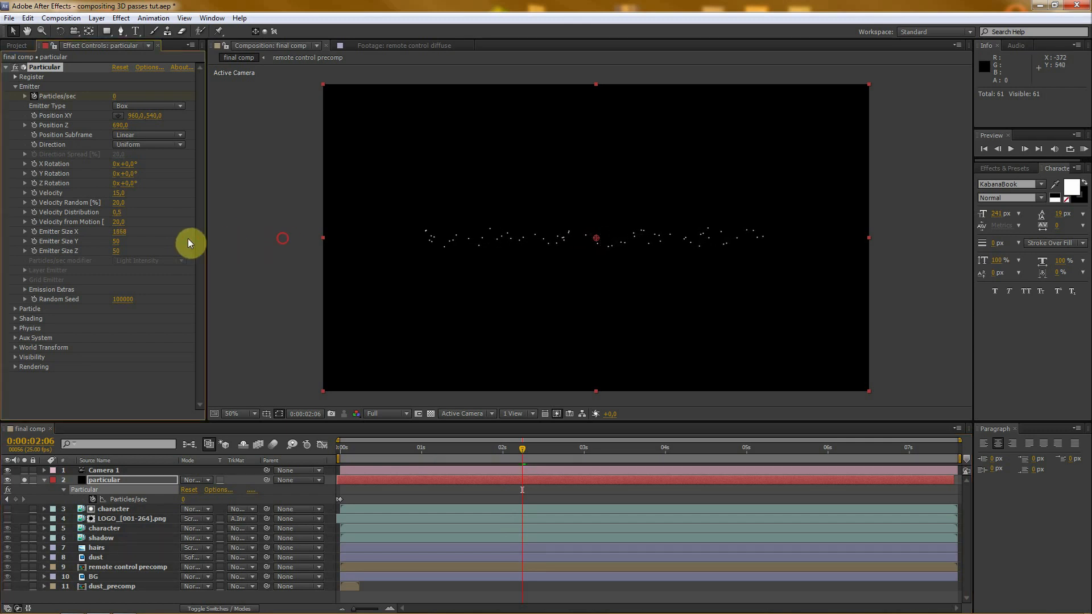
left_click(120, 233)
type("2200")
key("Return")
left_click_drag(113, 246, 704, 235)
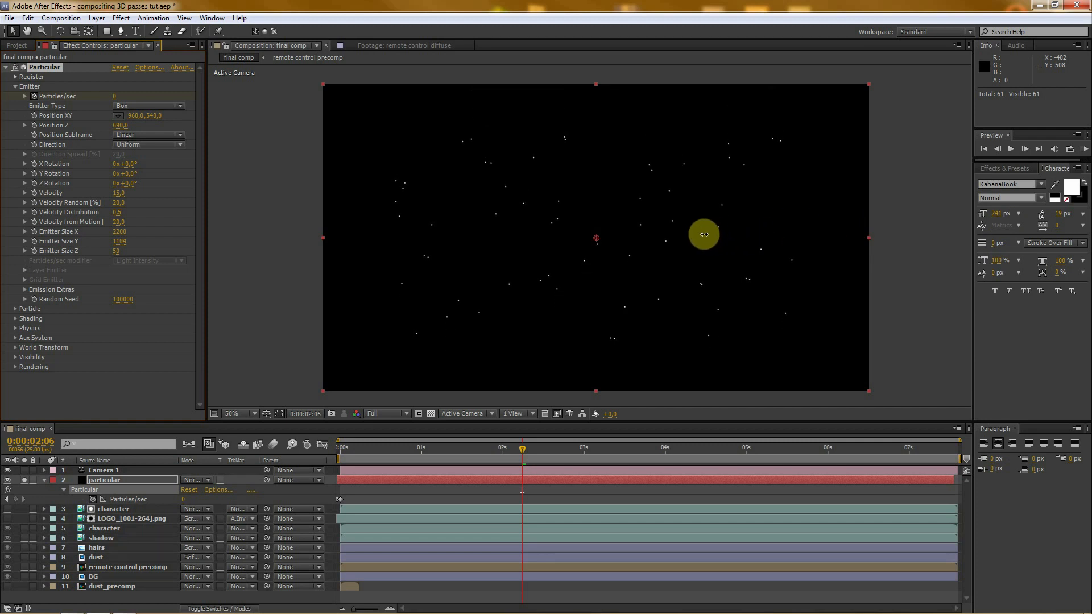
left_click(118, 241)
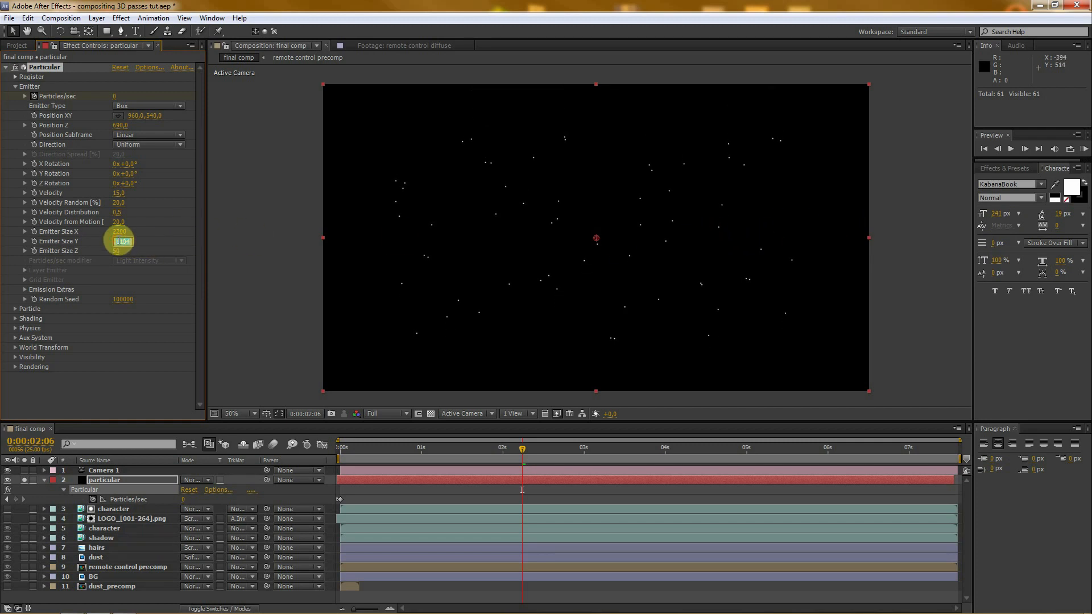
type("680")
key("Return")
- Spread the particles in depth by setting Emitter Size Z to 9000
left_click_drag(116, 254, 741, 188)
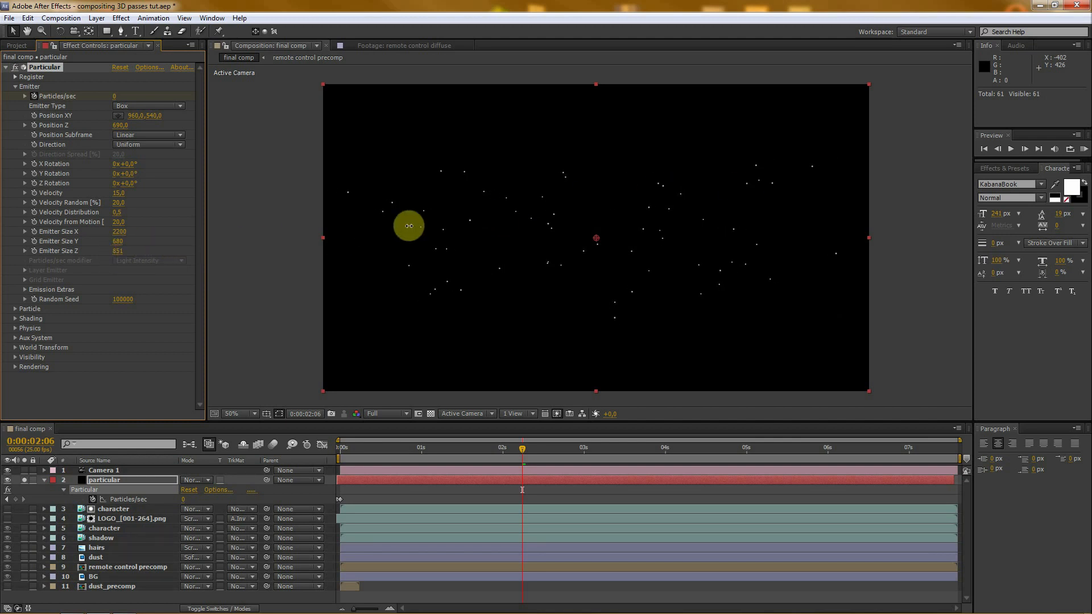
left_click(119, 253)
type("9000")
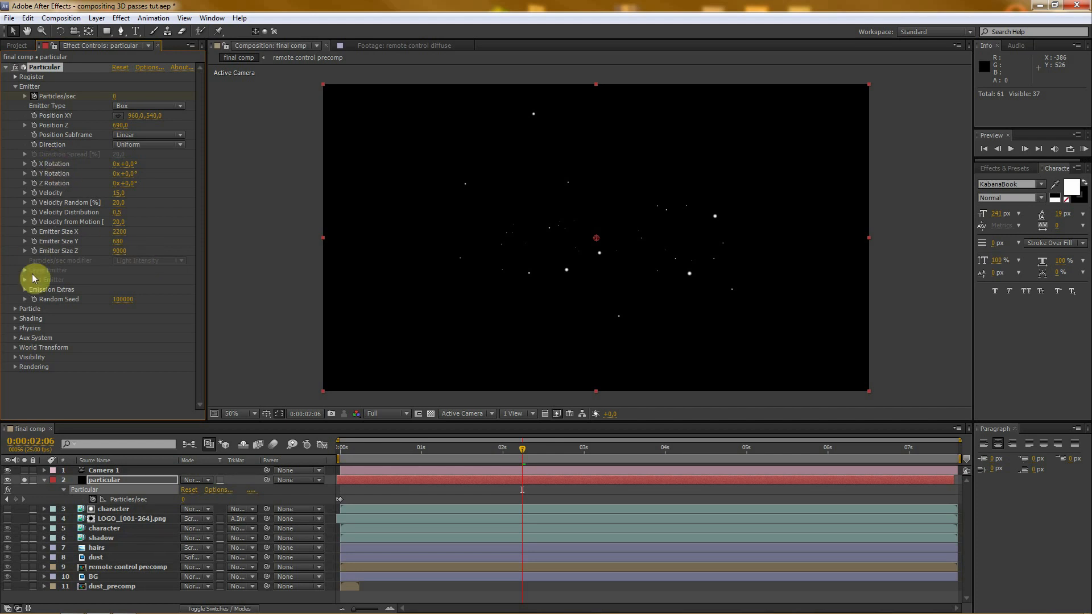
- Set the particle Life to 15 seconds in Particular's Particle settings
left_click(15, 87)
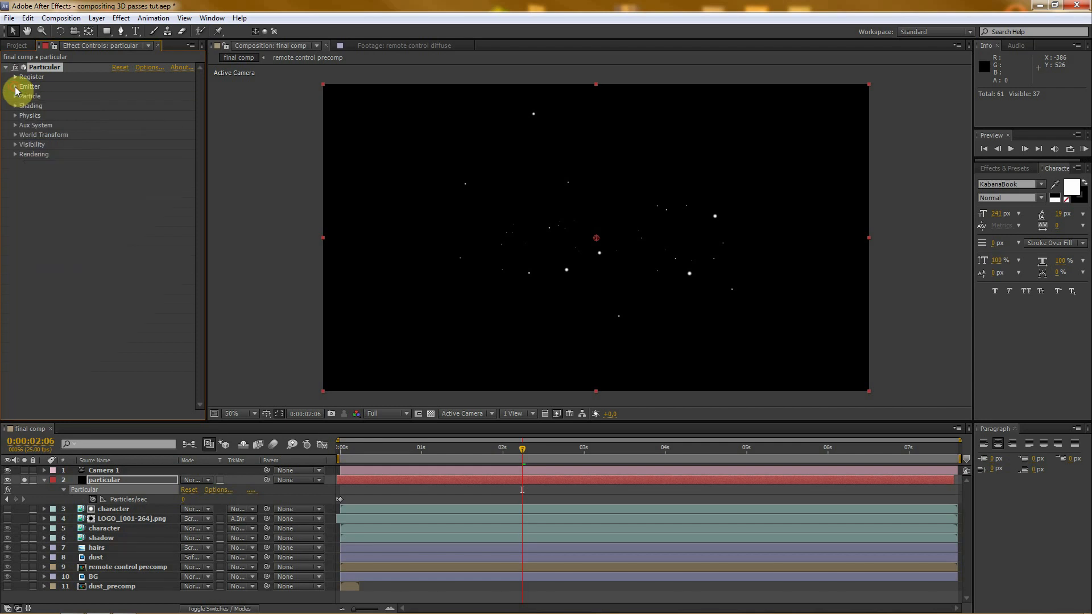
left_click(15, 96)
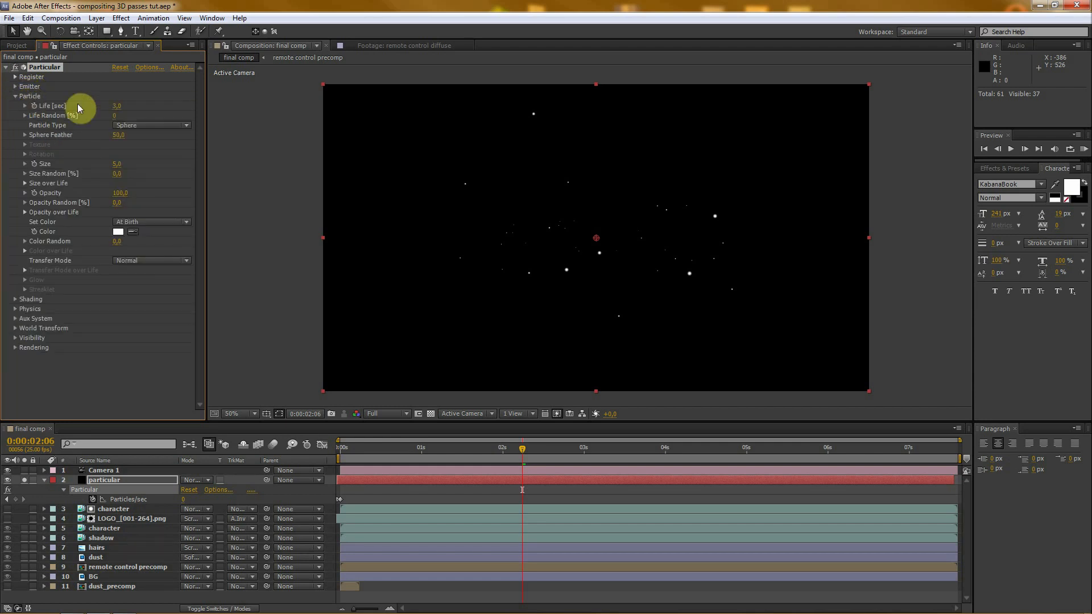
left_click(116, 106)
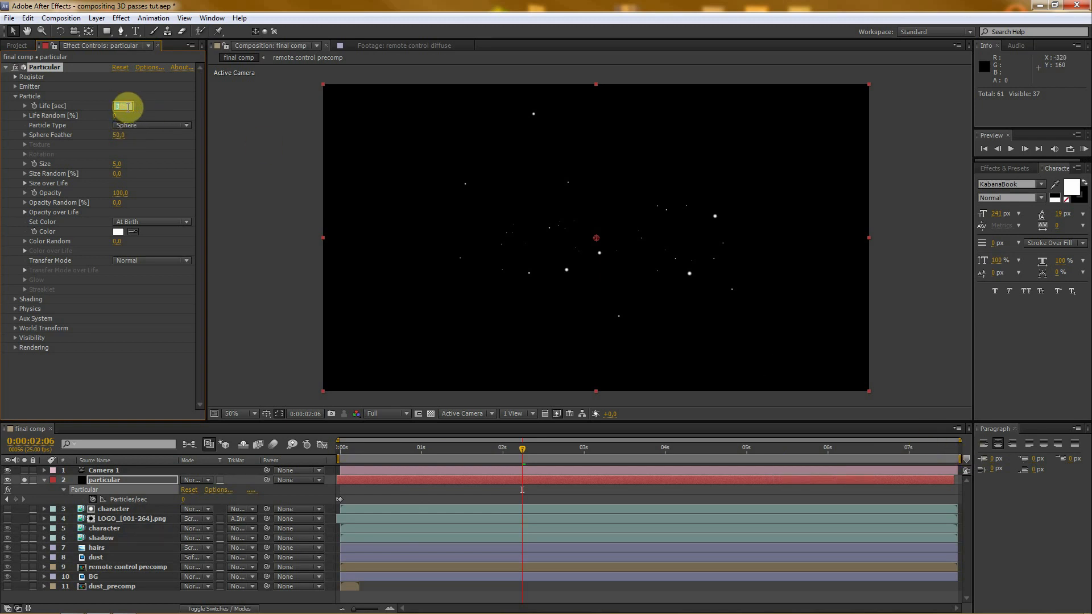
type("15")
key("Return")
left_click_drag(225, 421, 226, 387)
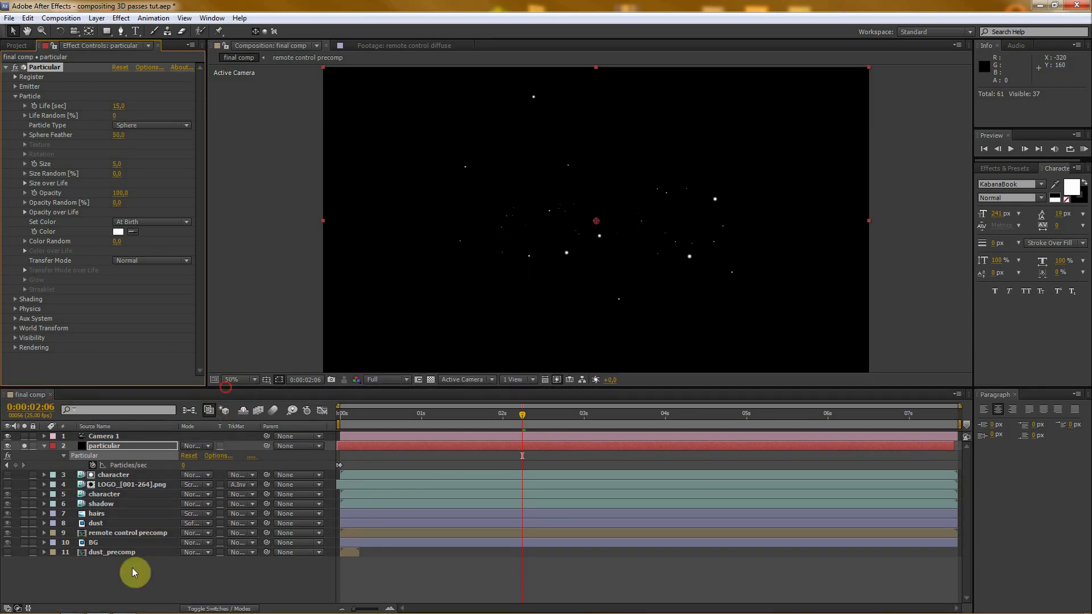
- Make the particles Textured Polygons that use the dust_precomp layer as texture with Random - Still Frame time sampling
left_click(135, 128)
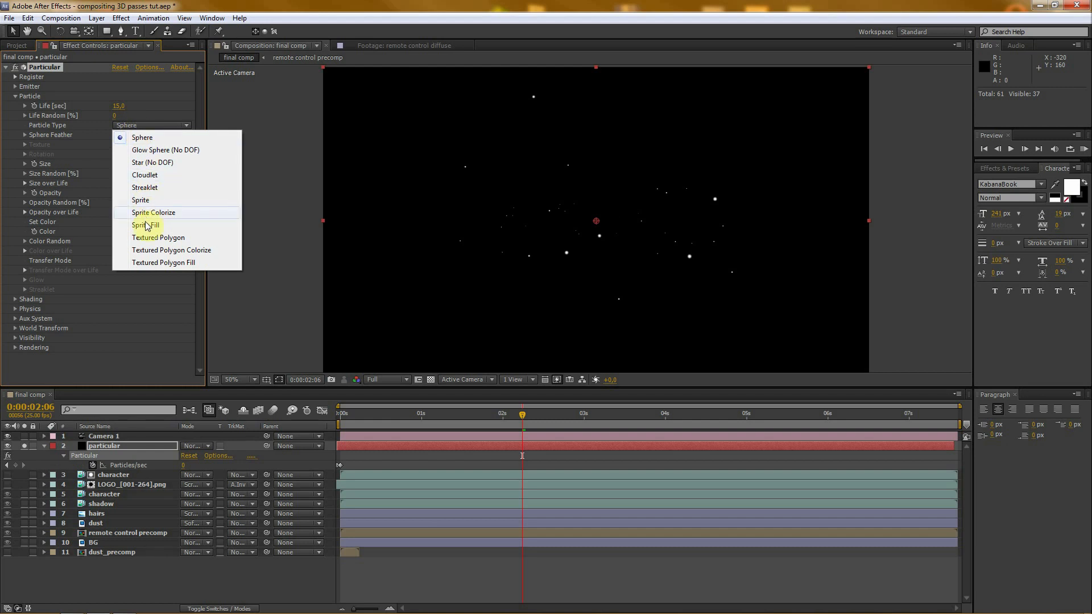
left_click(168, 239)
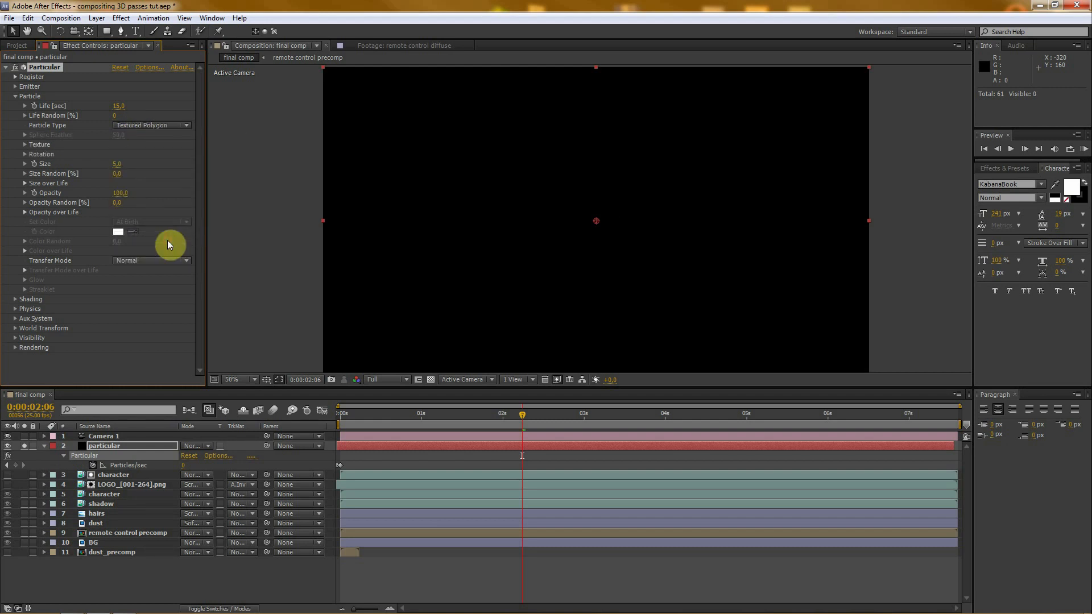
left_click(25, 145)
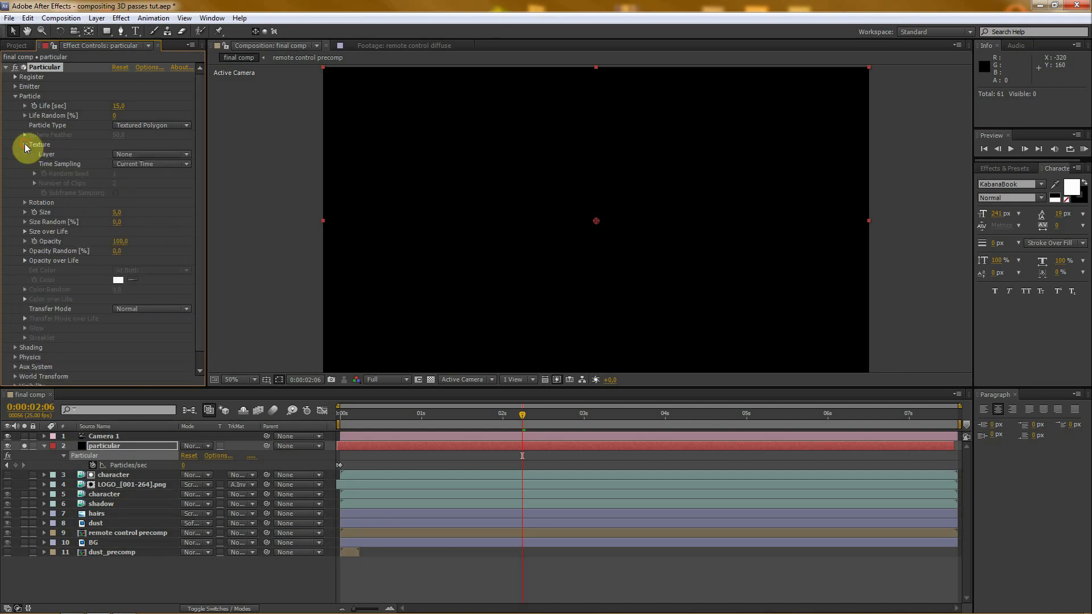
left_click(132, 153)
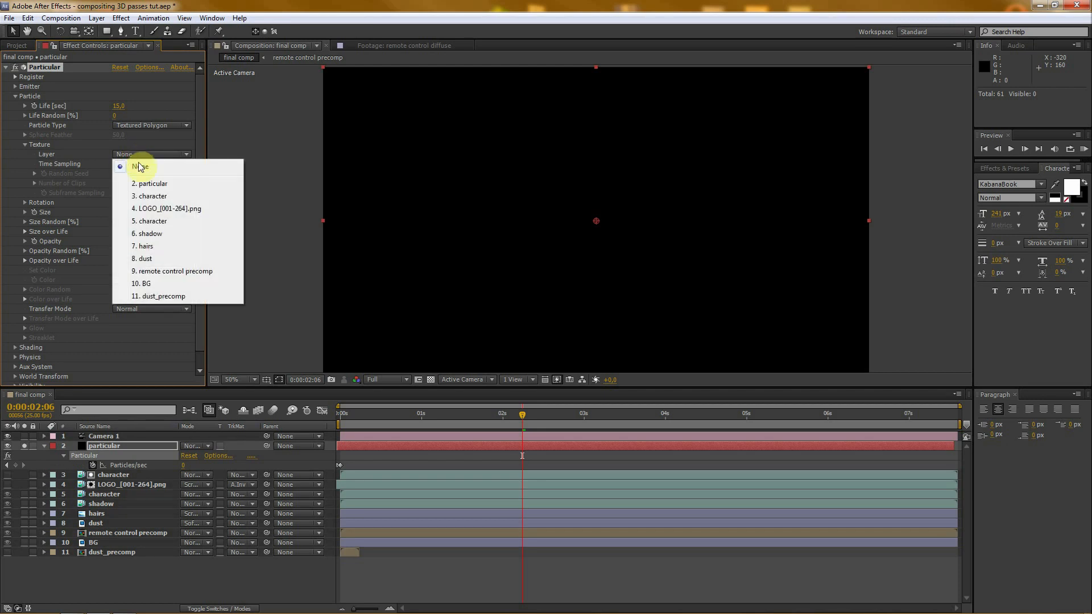
left_click(164, 296)
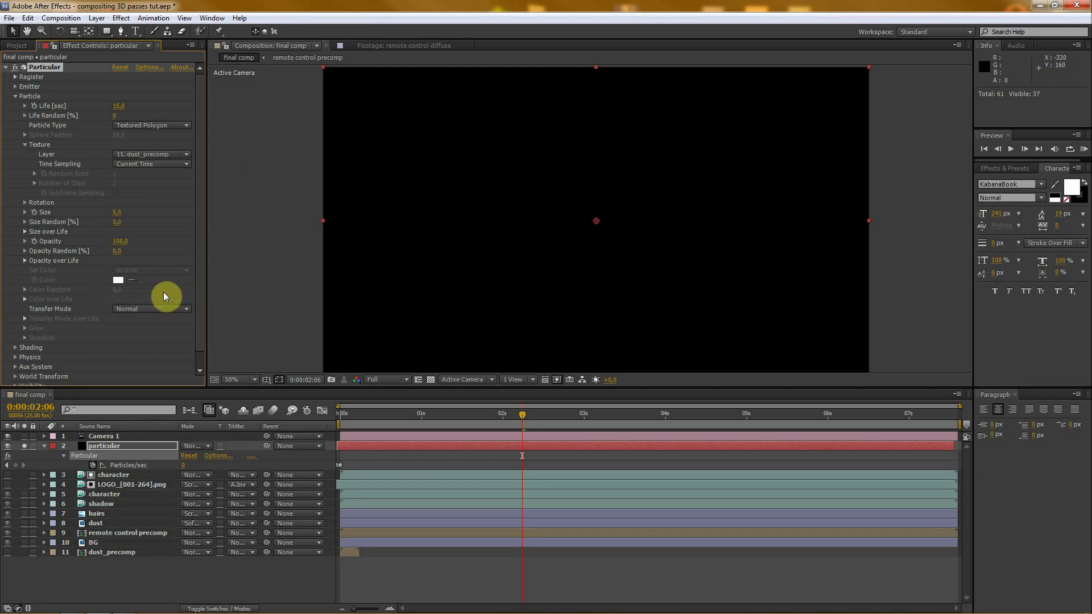
left_click(129, 165)
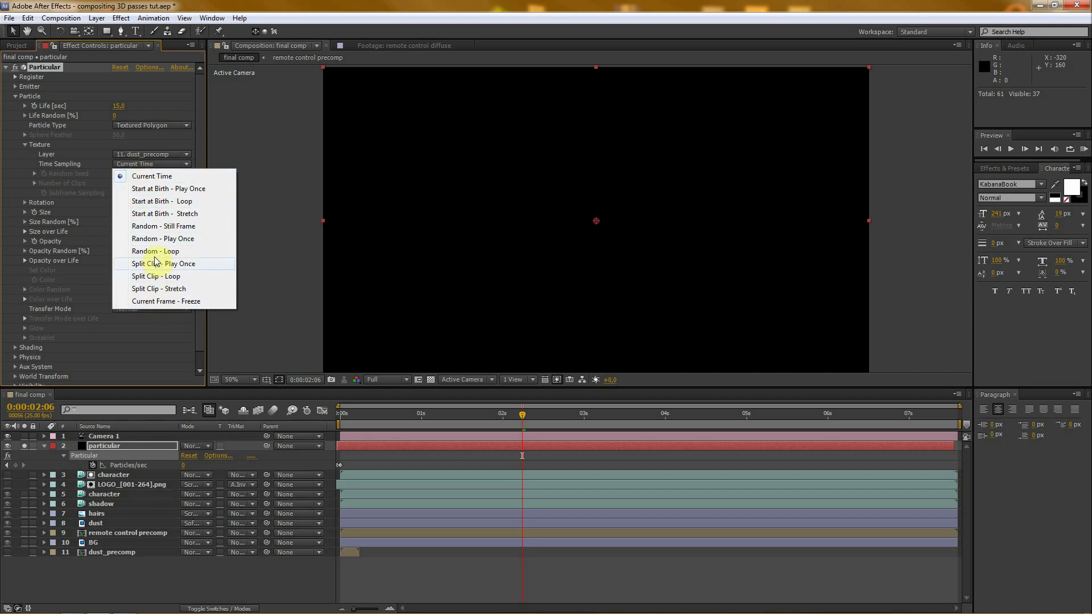
left_click(168, 227)
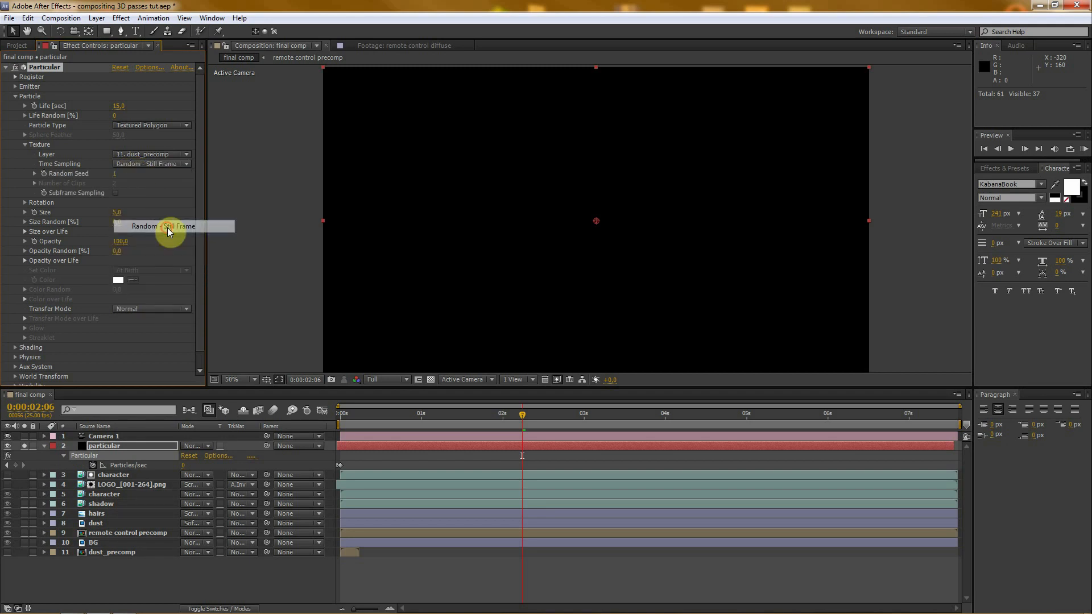
- Set the particles' Rotation Speed Z to 0,1 and check the spin a few frames further on
left_click(24, 203)
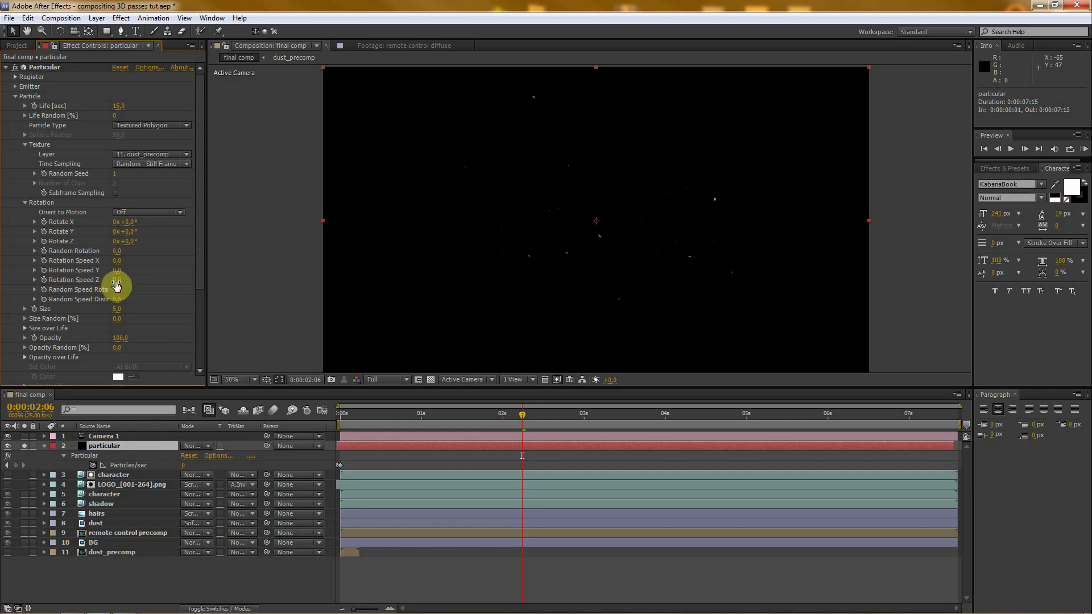
mouse_move(116, 284)
left_mouse_down()
mouse_move(136, 279)
mouse_move(127, 279)
left_mouse_up()
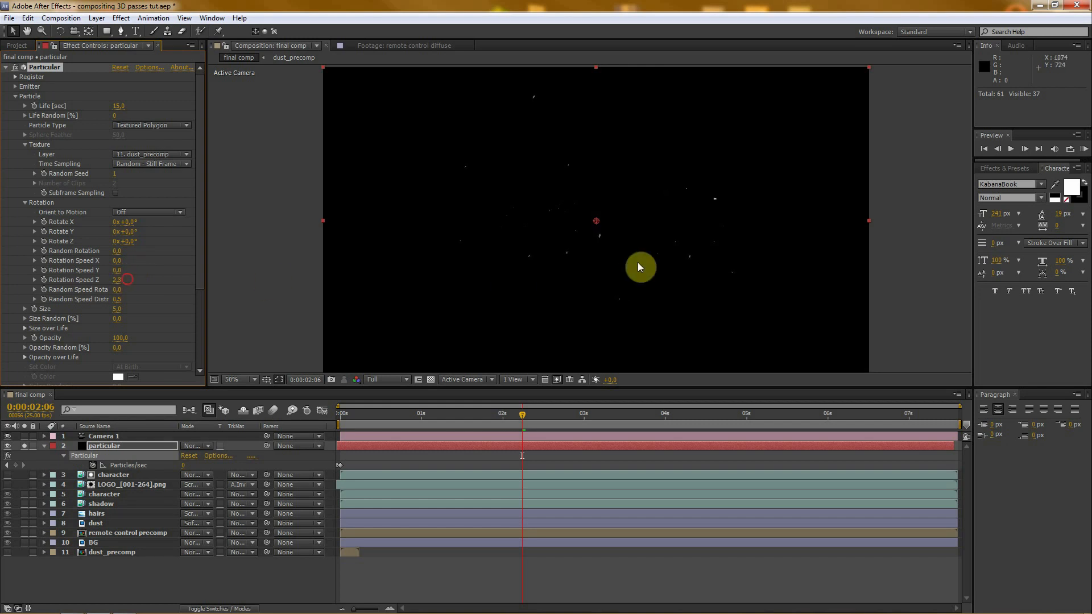
scroll(637, 261, "up", 4)
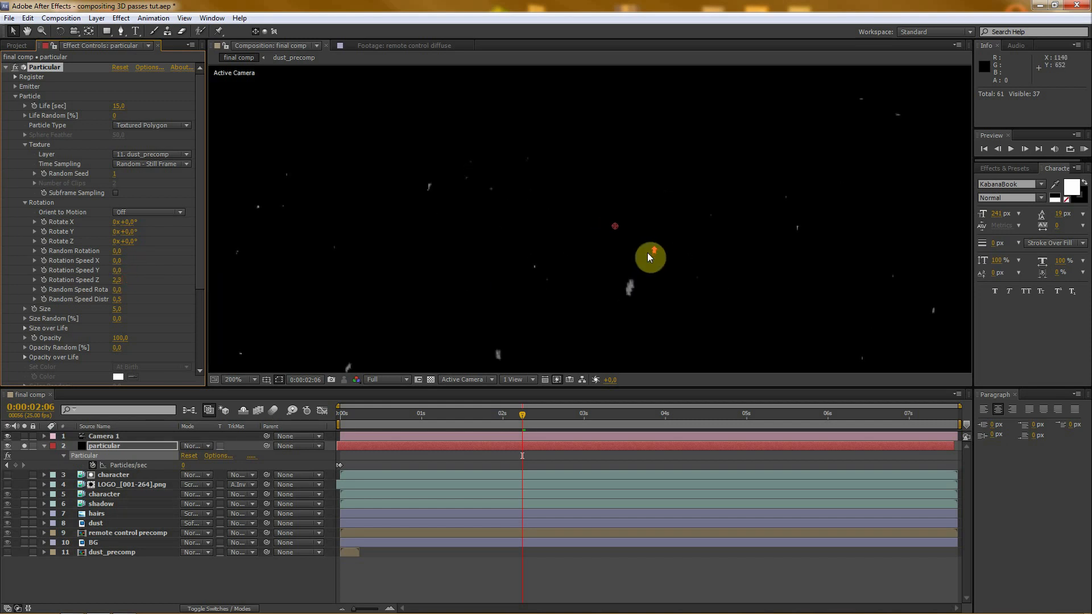
left_click(117, 282)
type("0,1")
left_click(279, 267)
left_click_drag(524, 415, 538, 414)
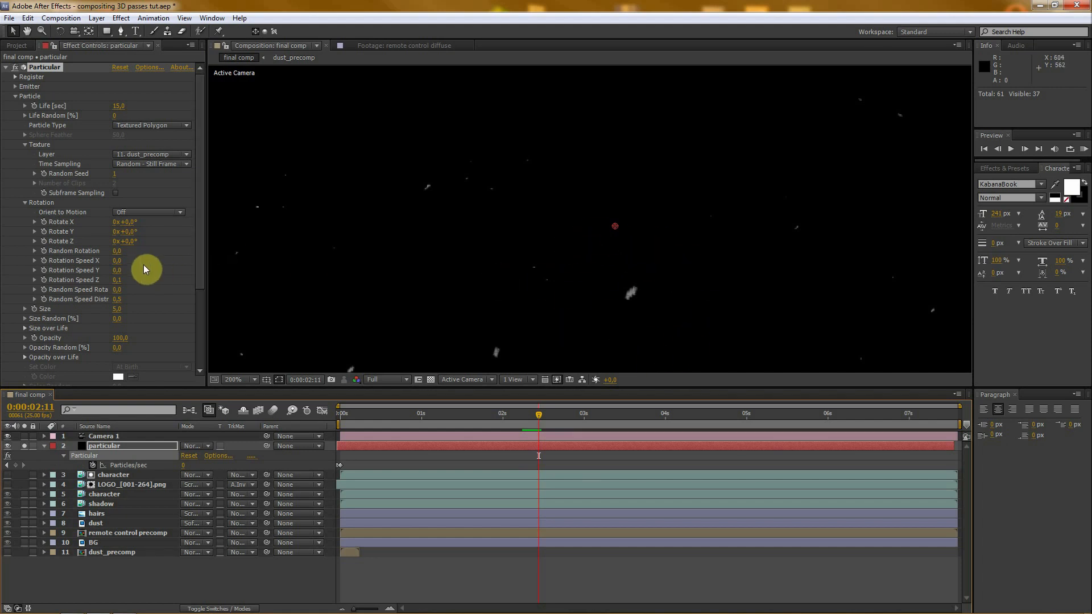
- Try a Rotation Speed X of 1,5 and a Rotation Speed Y change, then return both to 0
mouse_move(116, 266)
left_mouse_down()
mouse_move(134, 261)
mouse_move(121, 260)
left_mouse_up()
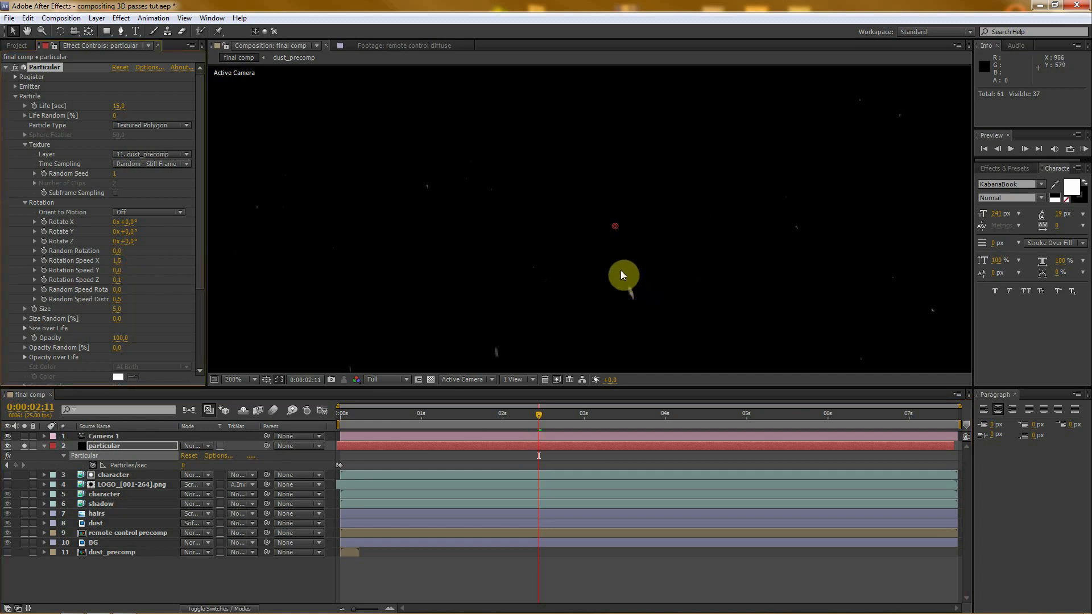
left_click(116, 261)
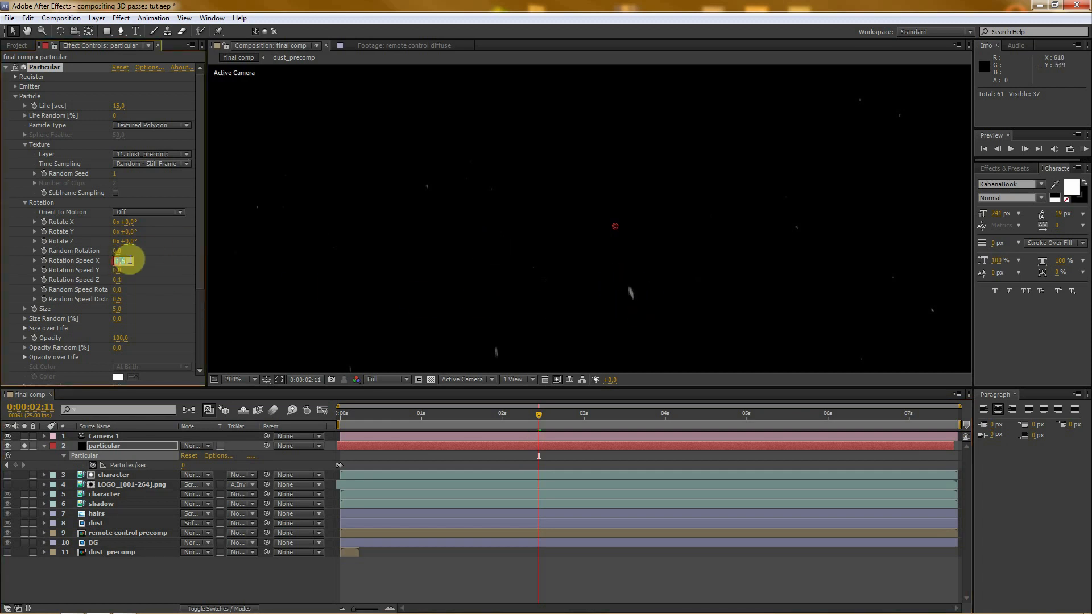
type("0")
key("Return")
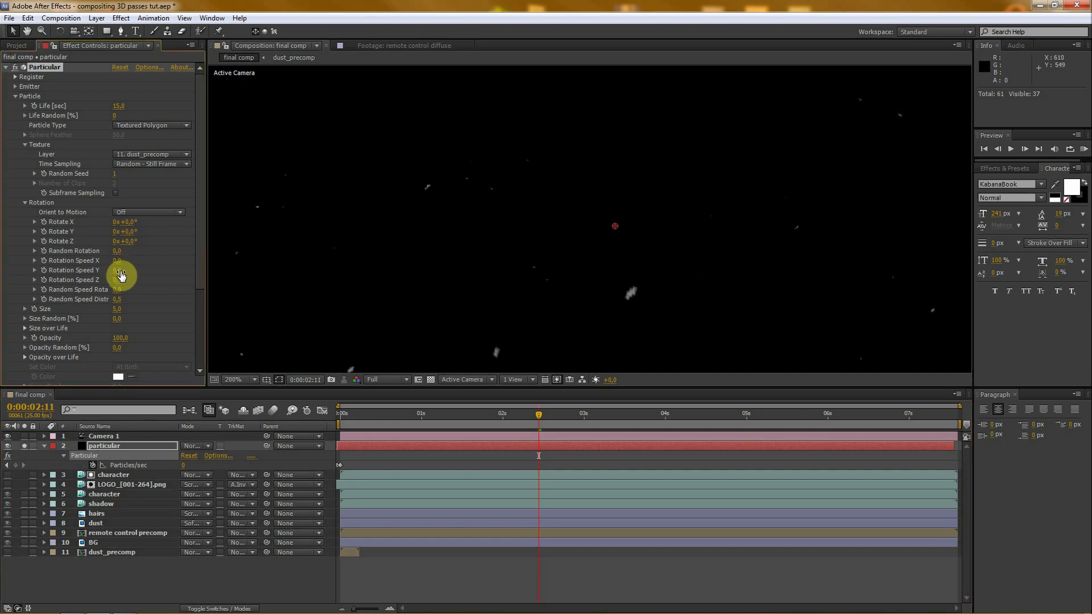
left_click_drag(119, 270, 122, 270)
left_click(122, 270)
type("0")
key("Return")
- Set the particle Size to 6
scroll(460, 236, "down", 1)
scroll(459, 232, "down", 1)
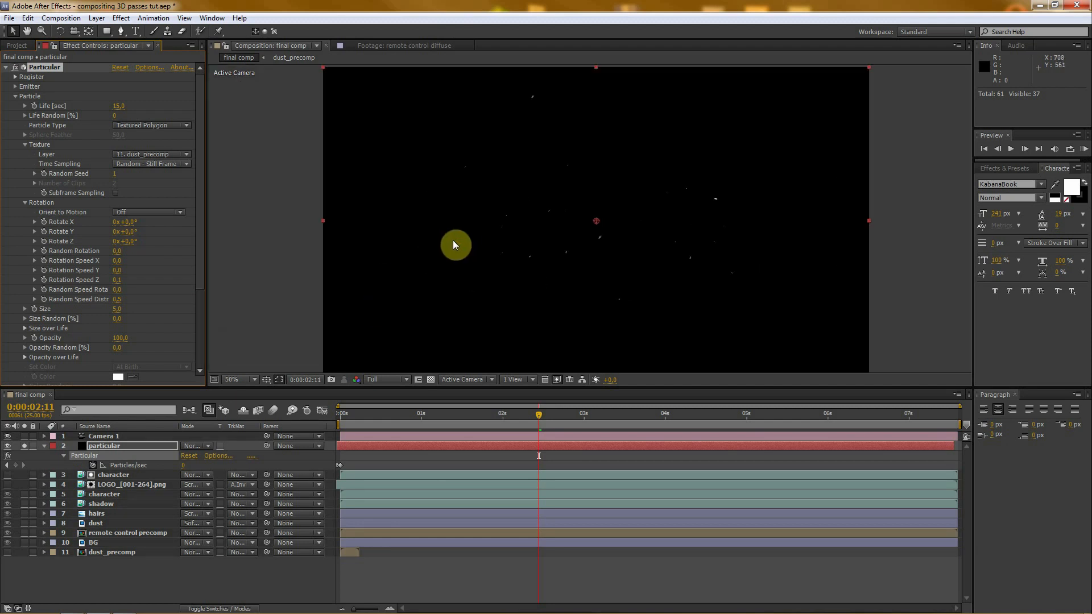
left_click(117, 309)
type("6")
left_click_drag(198, 273, 202, 307)
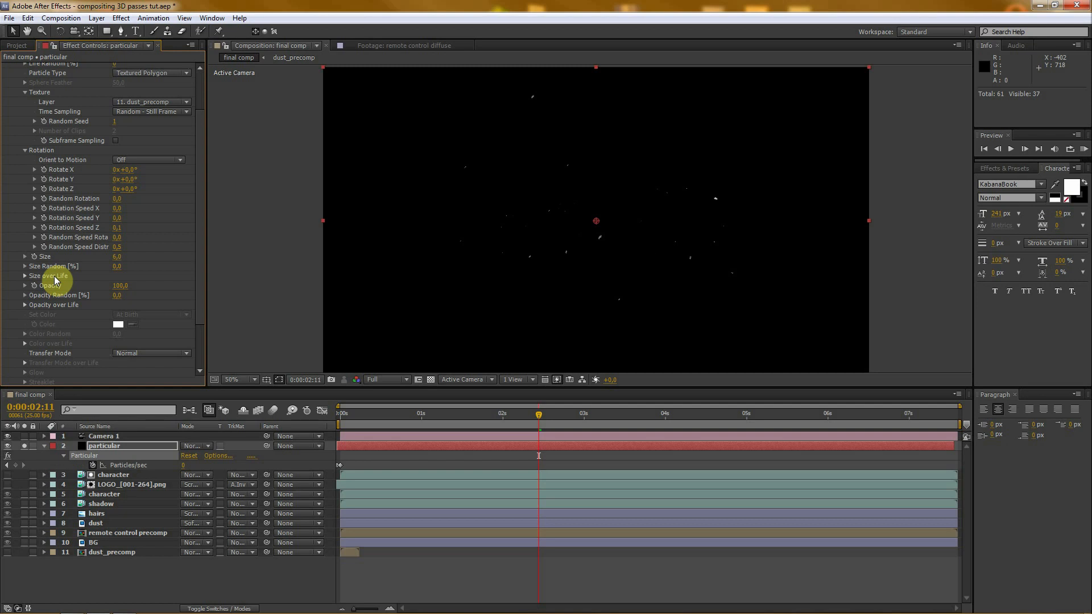
- Set Wind X to -9 in the Air physics settings and preview the particle drift
mouse_move(205, 215)
left_mouse_down()
mouse_move(206, 306)
mouse_move(203, 80)
left_mouse_up()
left_click(15, 97)
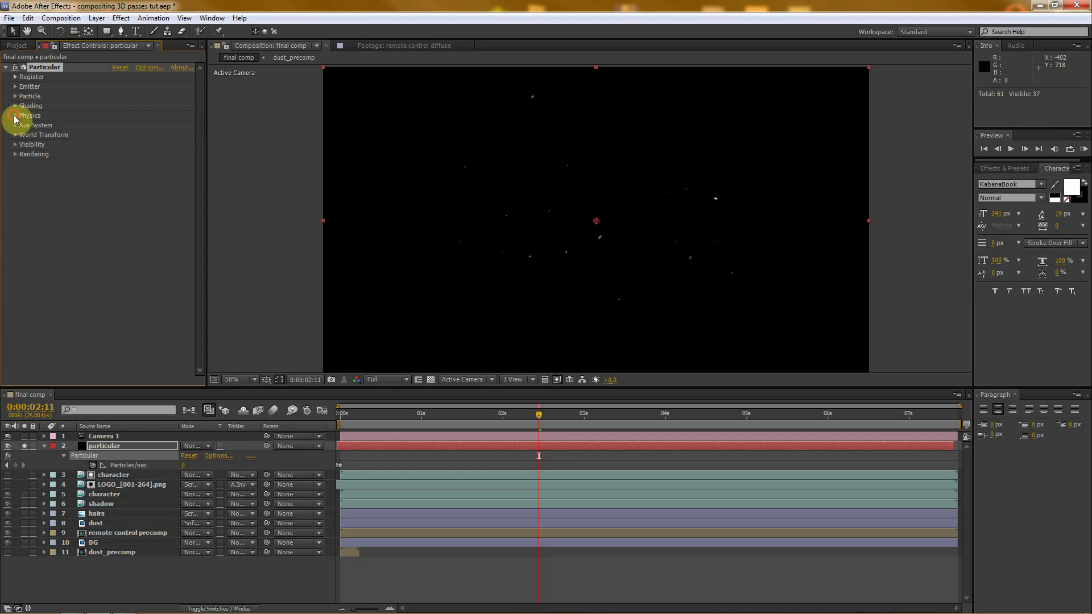
left_click(16, 116)
left_click(25, 154)
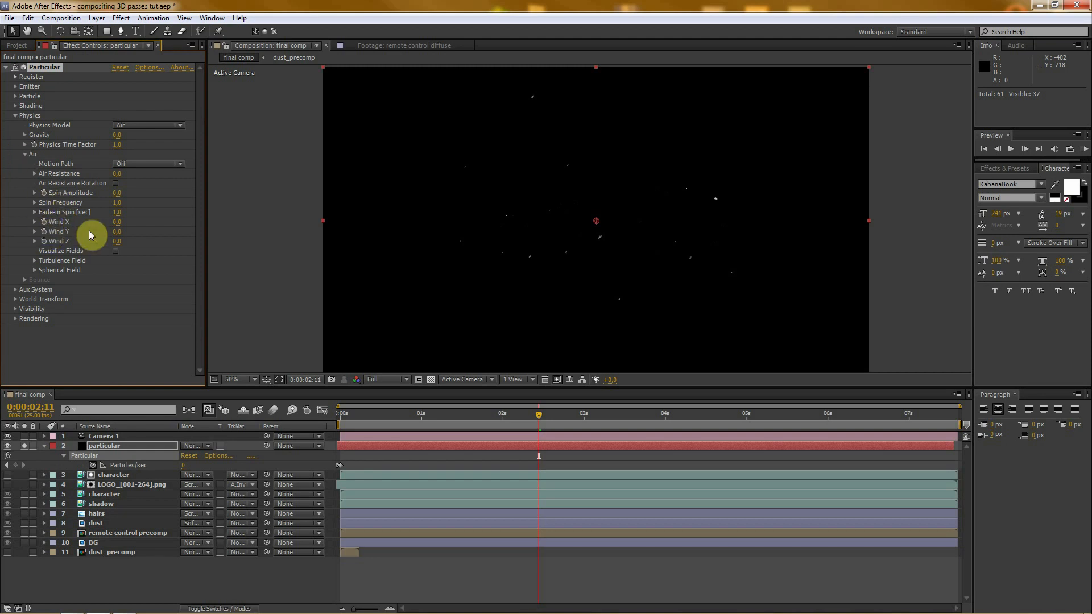
mouse_move(117, 223)
left_mouse_down()
mouse_move(134, 221)
mouse_move(97, 222)
mouse_move(127, 220)
mouse_move(108, 221)
left_mouse_up()
left_click_drag(470, 421, 387, 417)
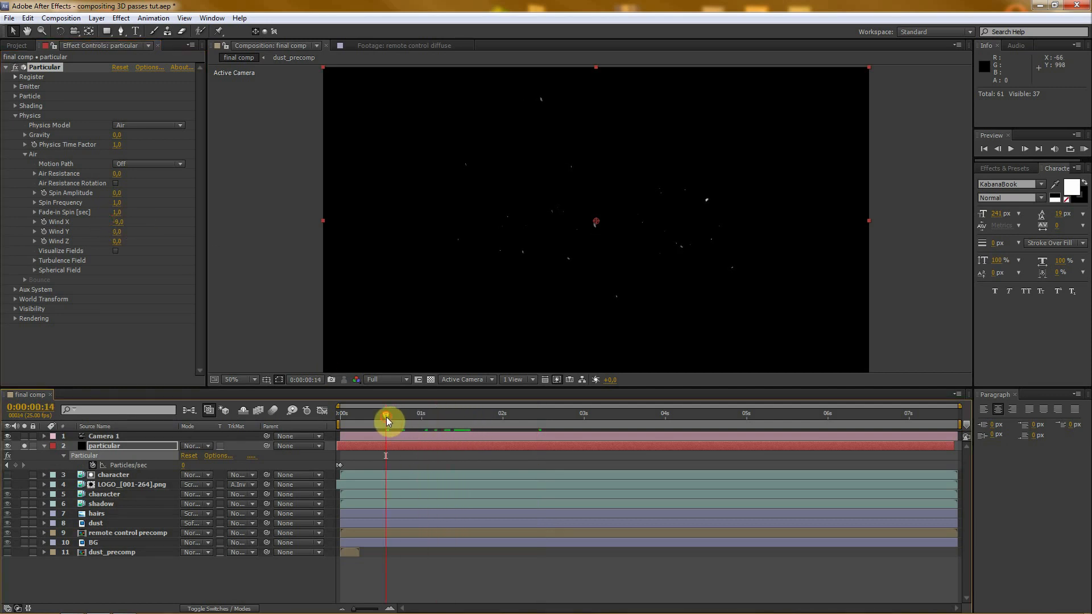
key("KP_0")
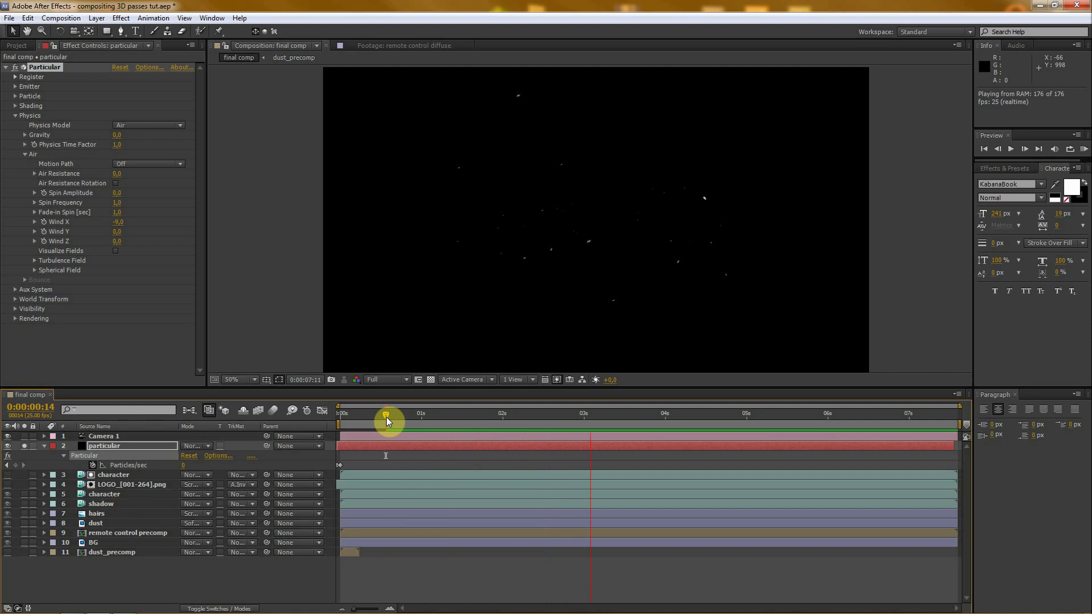
left_click(387, 417)
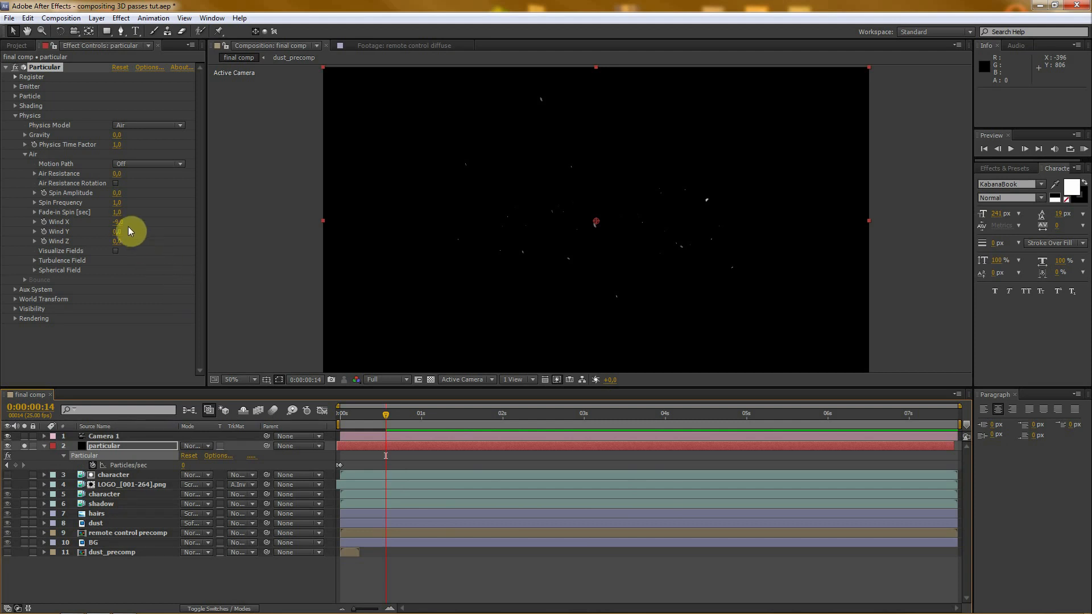
- Set Wind Z to 10 in the Air physics settings and preview the motion
left_click_drag(117, 241, 89, 239)
left_click(118, 242)
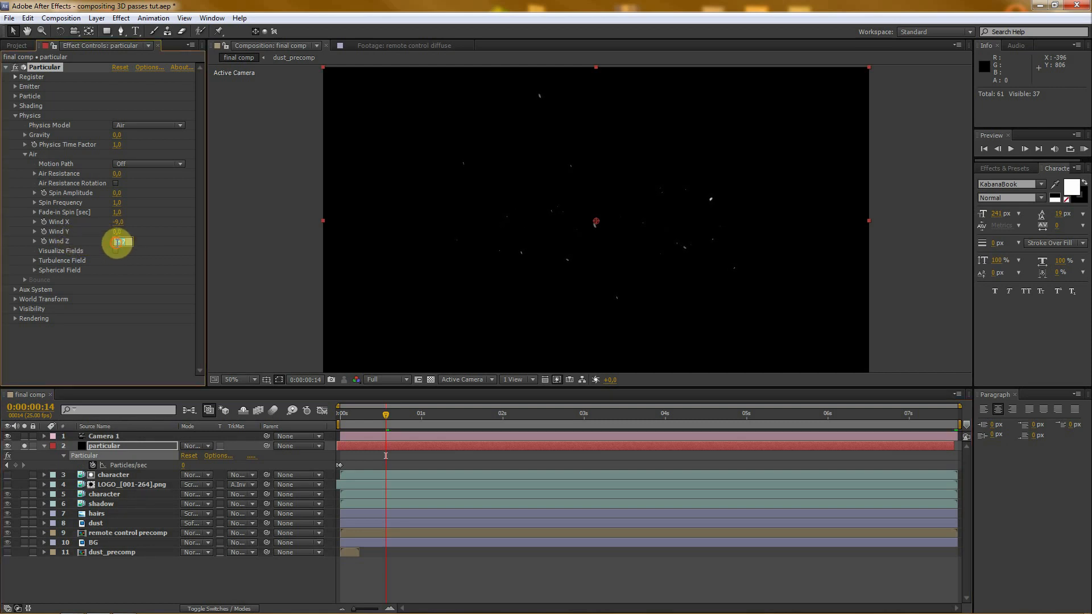
type("10")
key("Return")
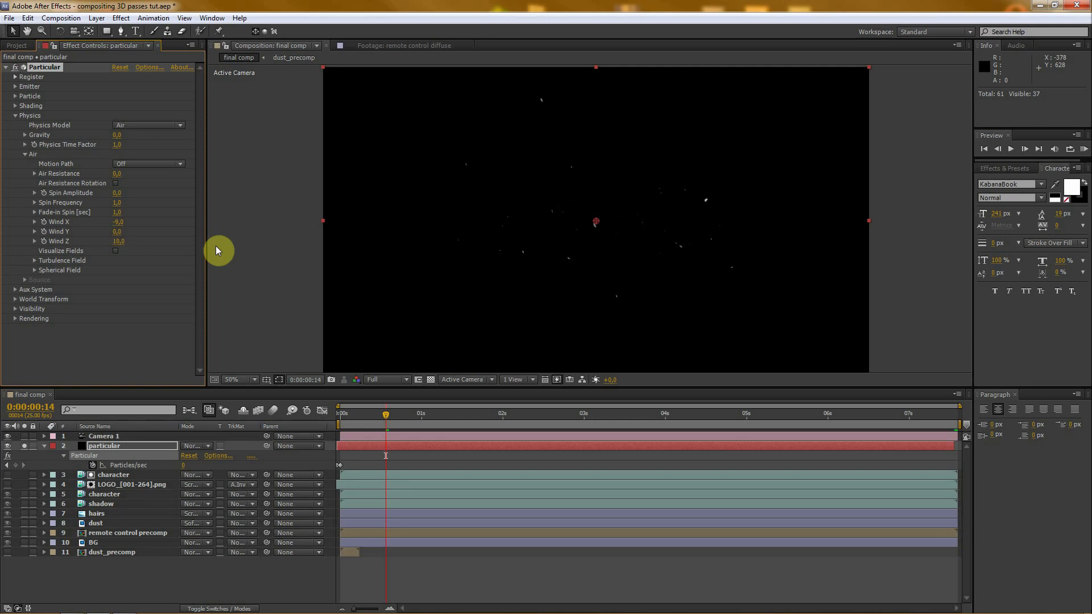
mouse_move(390, 415)
left_mouse_down()
mouse_move(419, 412)
mouse_move(406, 412)
left_mouse_up()
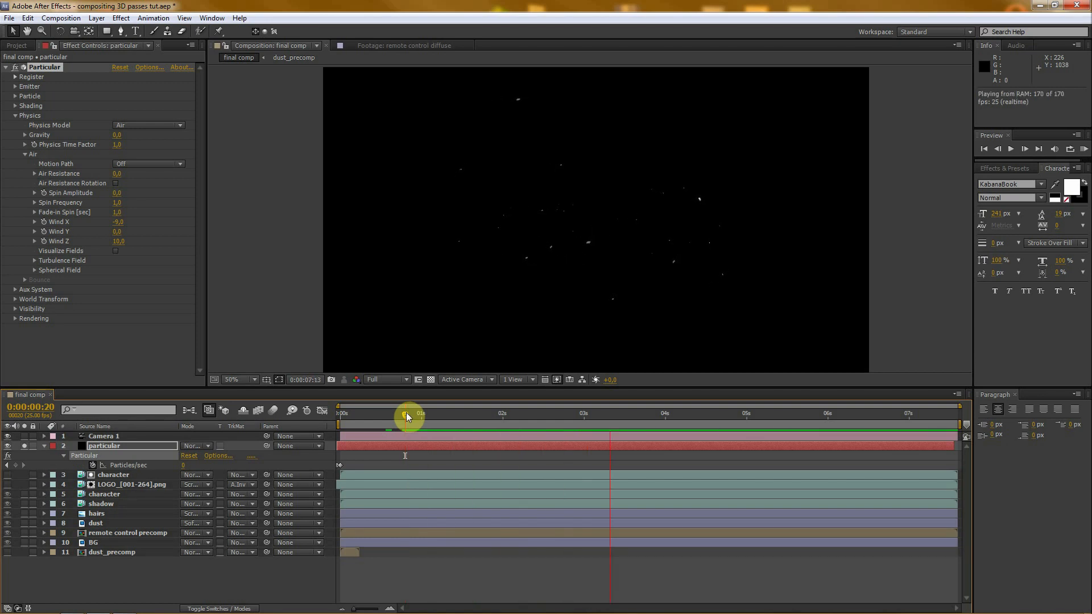
left_click_drag(405, 412, 475, 411)
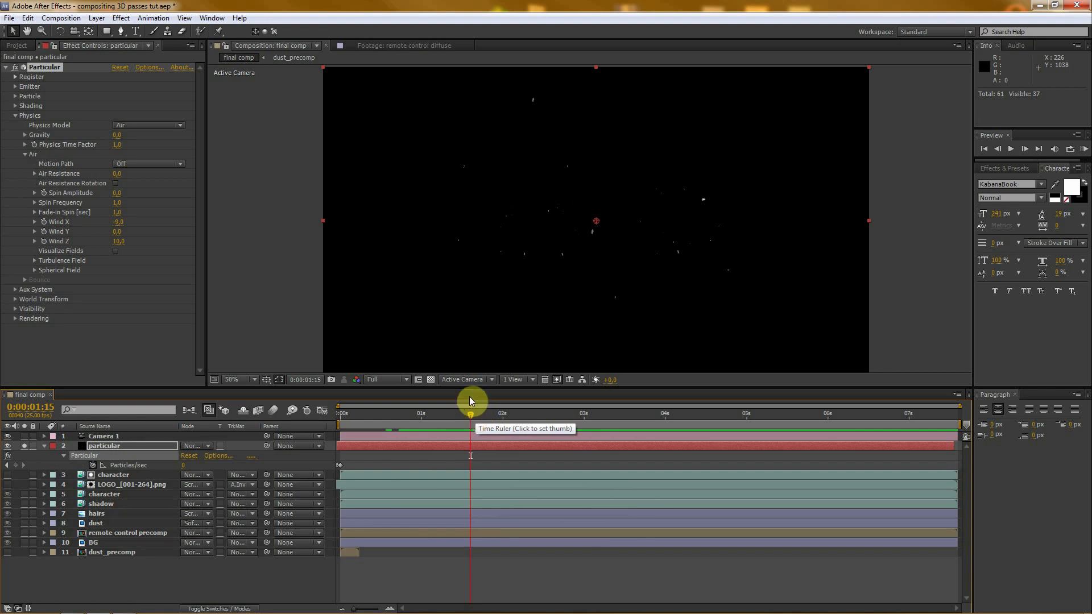
- Set the Turbulence Field's Affect Position to 20 and preview the particle motion
left_click(33, 260)
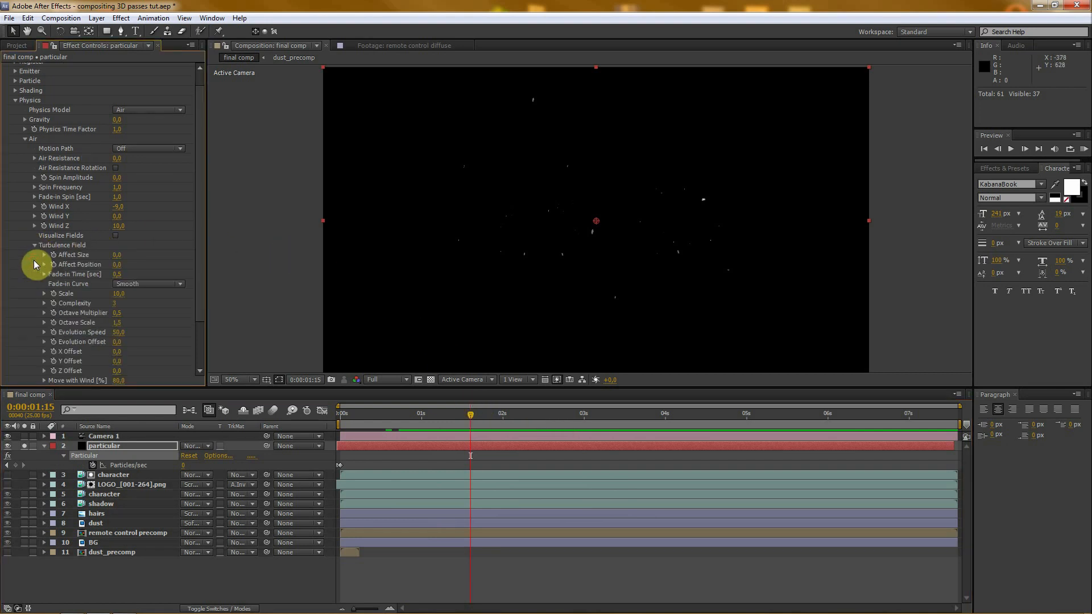
left_click_drag(199, 226, 198, 291)
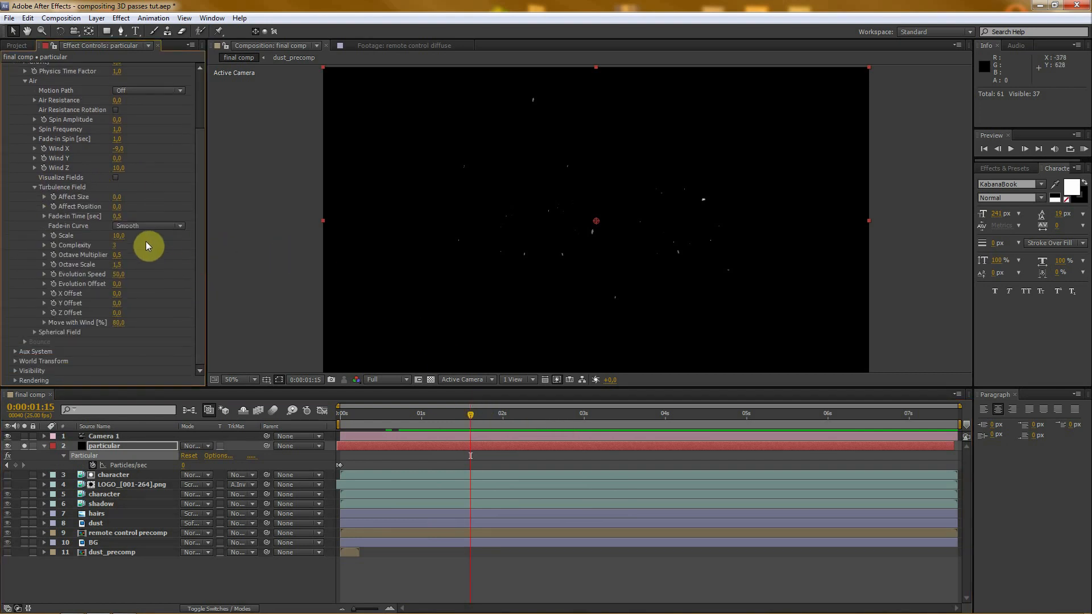
left_click(116, 207)
type("20")
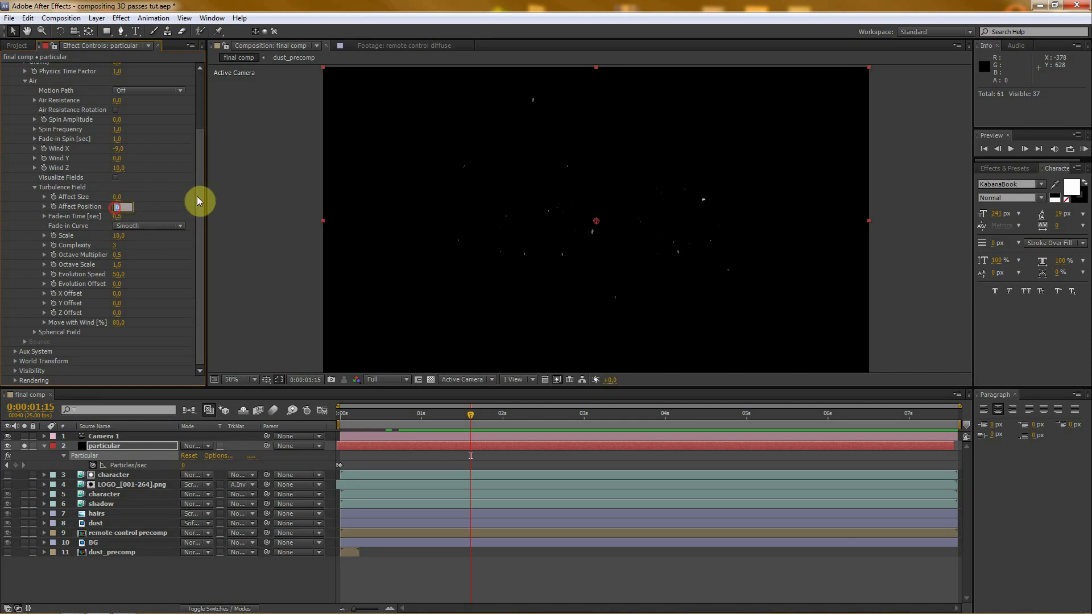
key("Return")
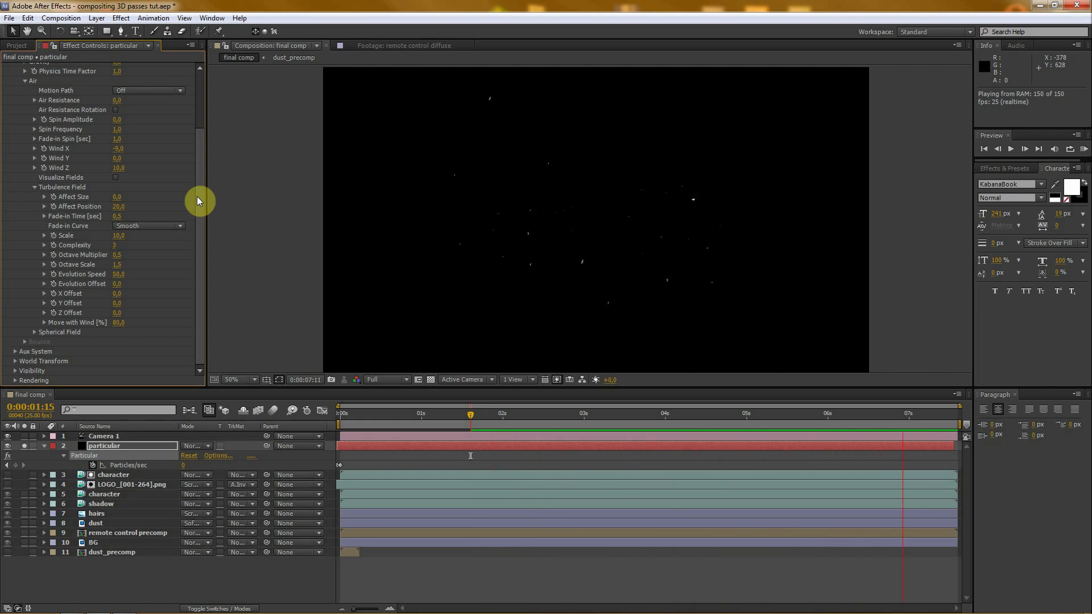
key("space")
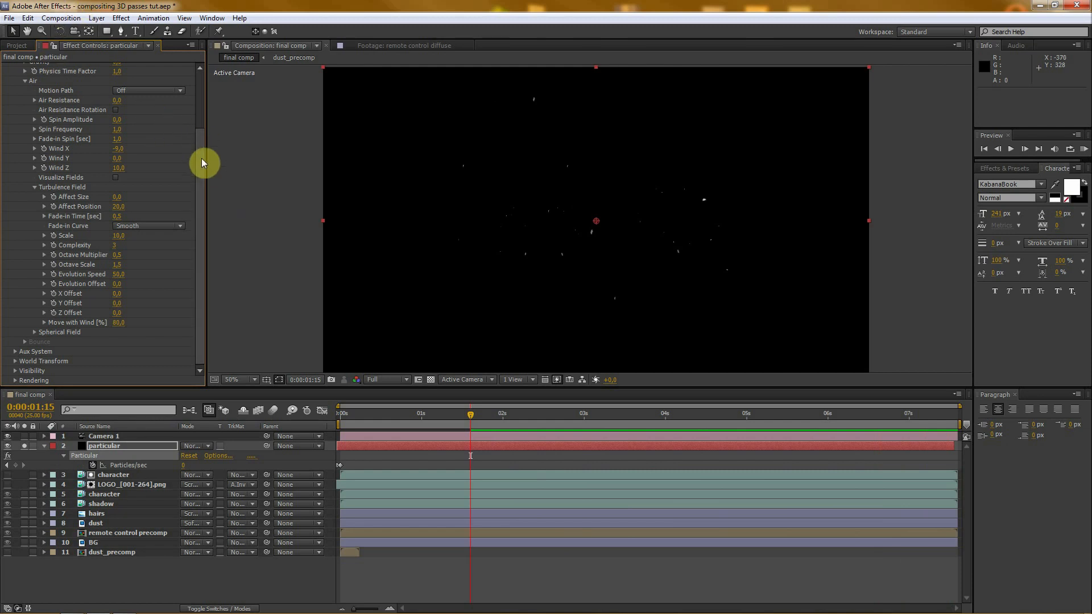
- Set the World Transform X Rotation of the Particular effect to 1°
left_click_drag(201, 159, 203, 97)
left_click(16, 116)
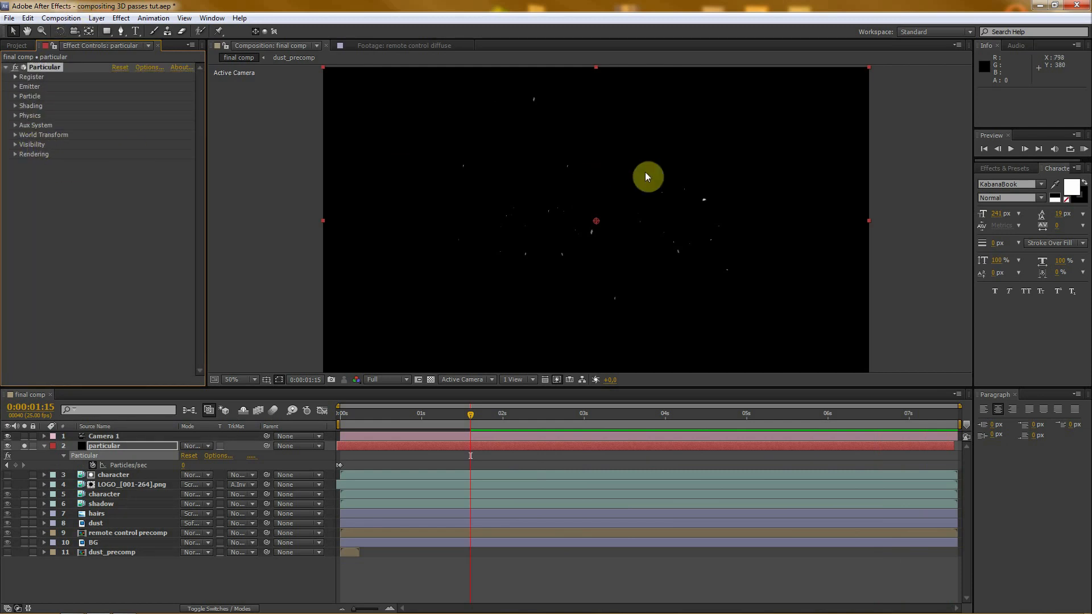
scroll(656, 220, "down", 2)
scroll(656, 219, "up", 2)
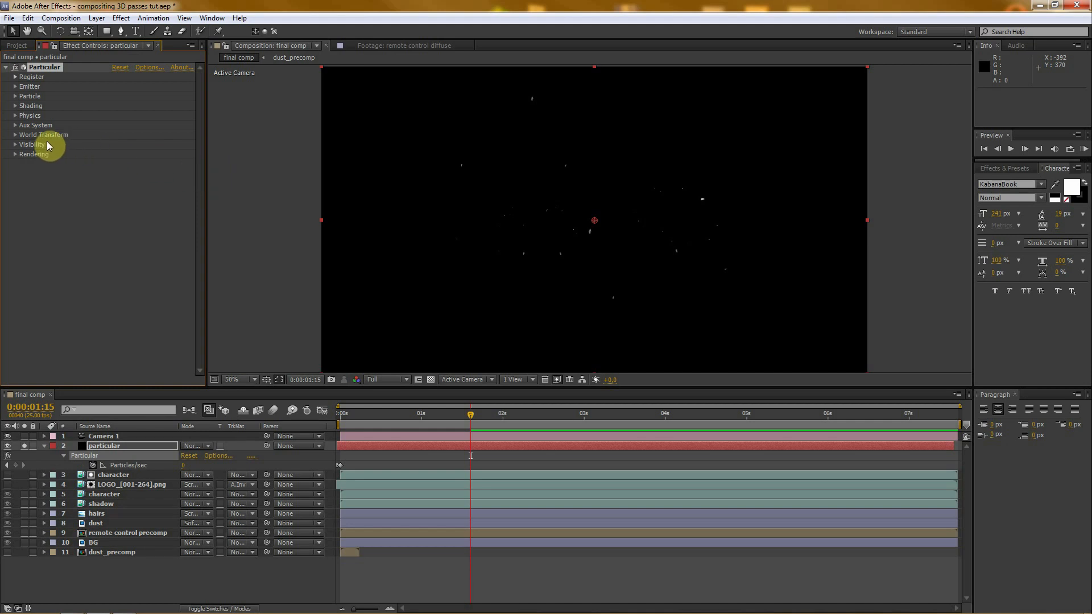
left_click(15, 136)
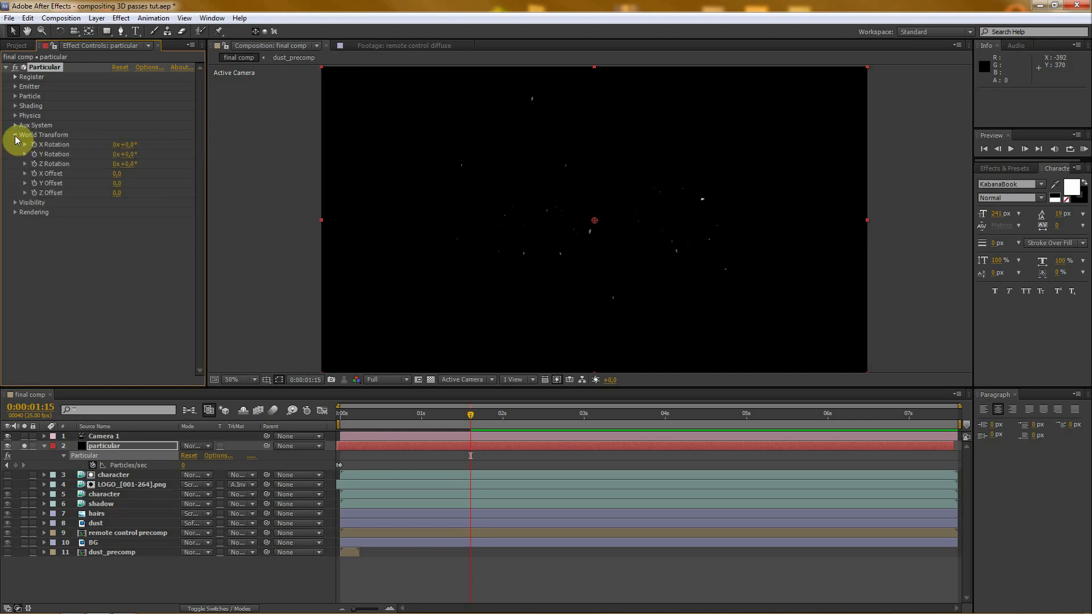
left_click(131, 145)
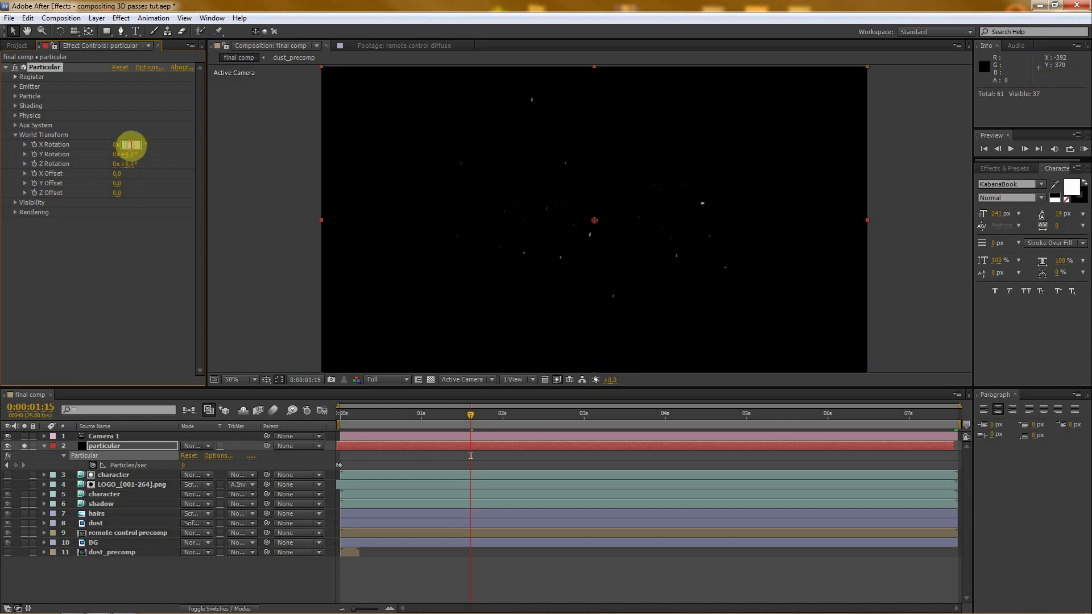
type("0")
key("Return")
left_click(131, 145)
type("1")
key("Return")
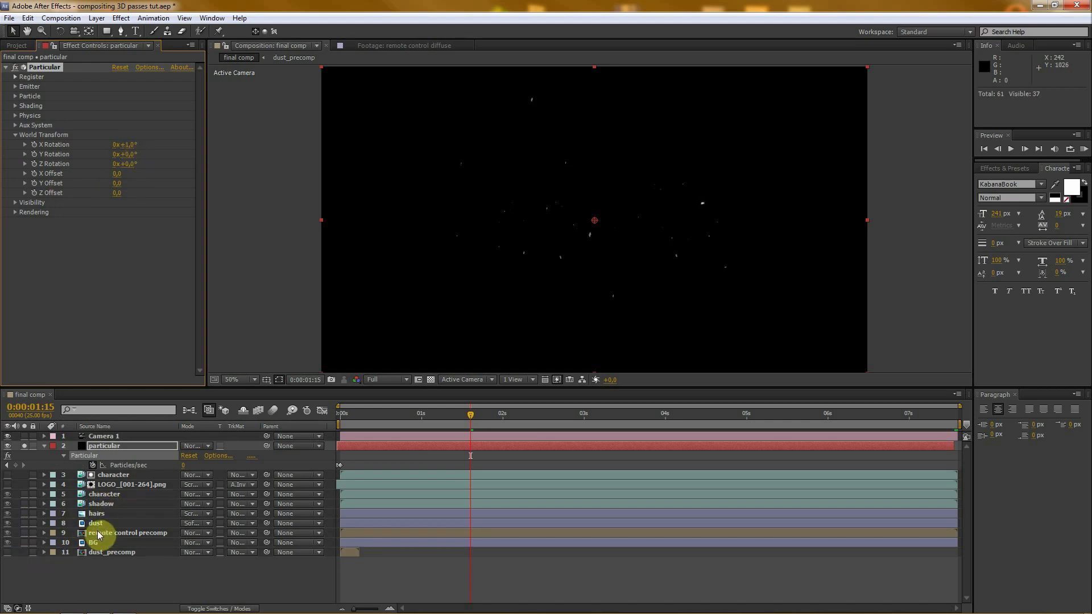
- Solo the remote control precomp alongside the particles and set the World Transform rotation to X 1° and Y 8°
left_click(24, 533)
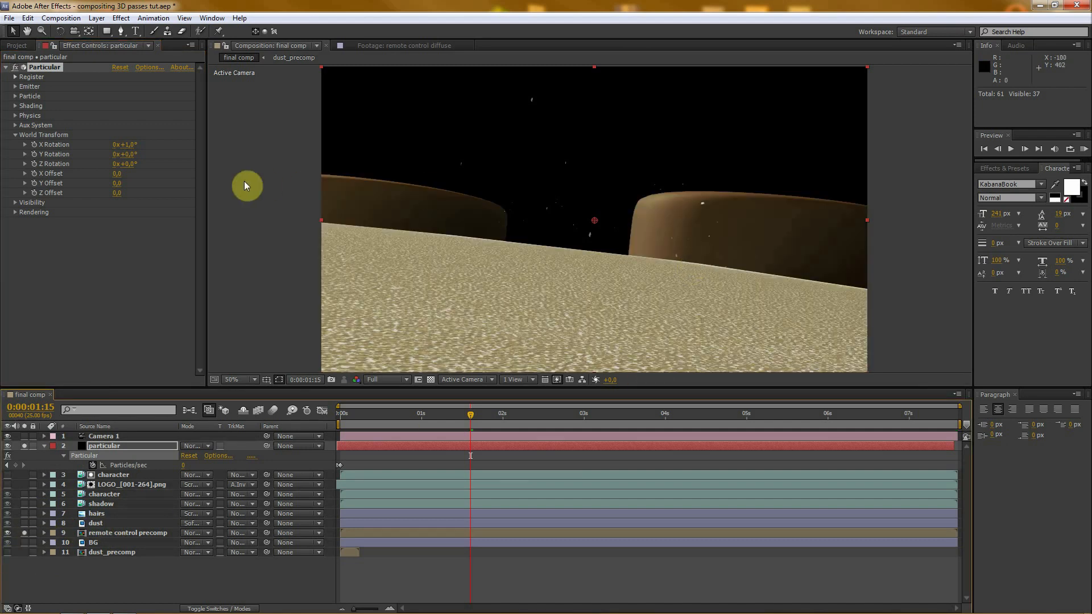
left_click_drag(131, 146, 586, 229)
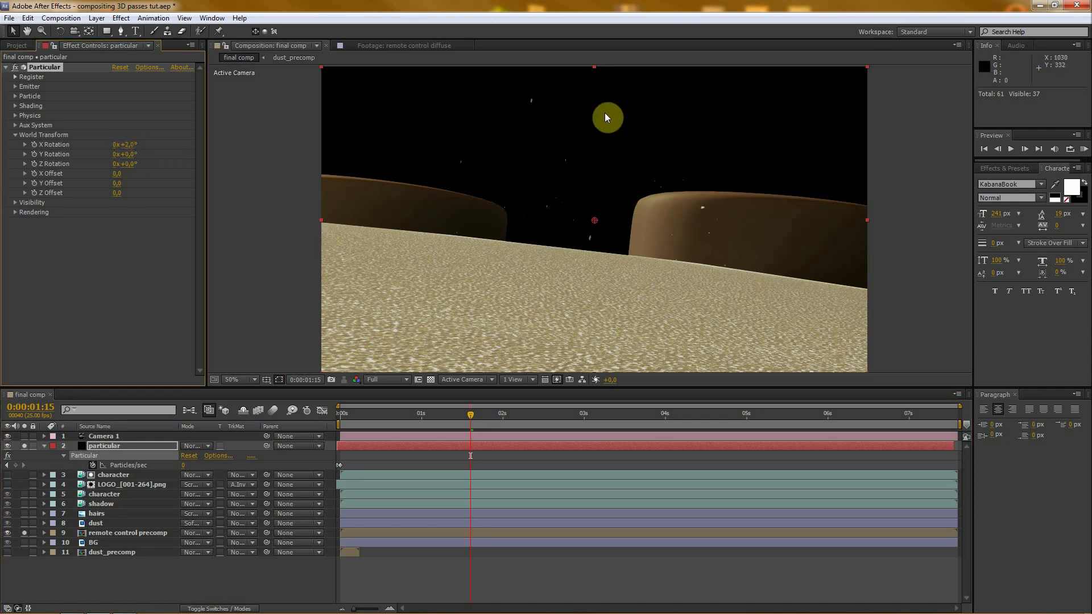
left_click(126, 146)
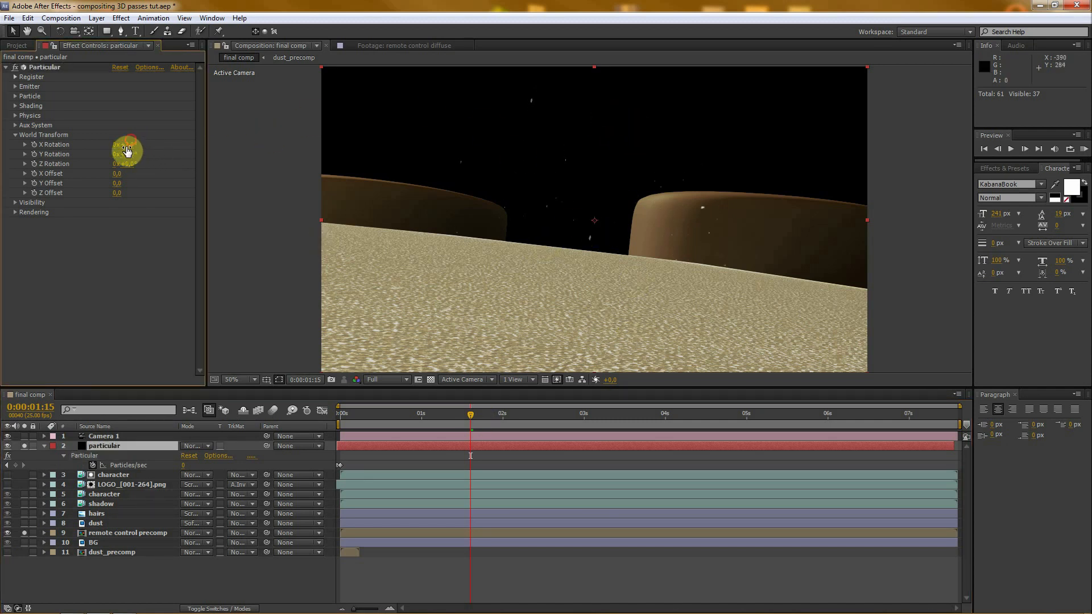
type("1")
key("Return")
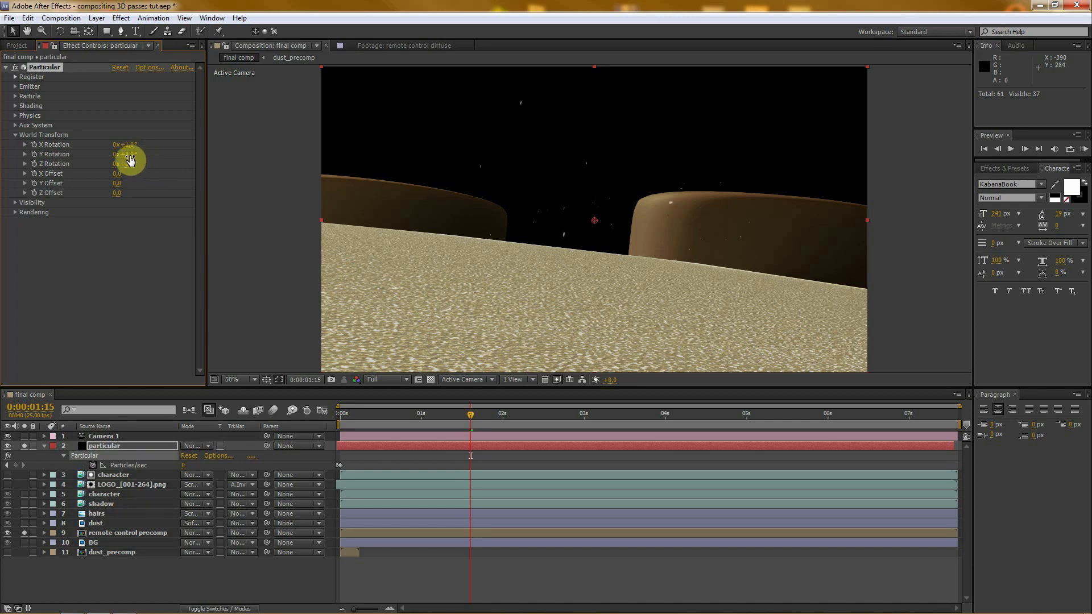
- Unsolo the remote control precomp and preview the particles alone at 0:00:01:02
left_click(547, 393)
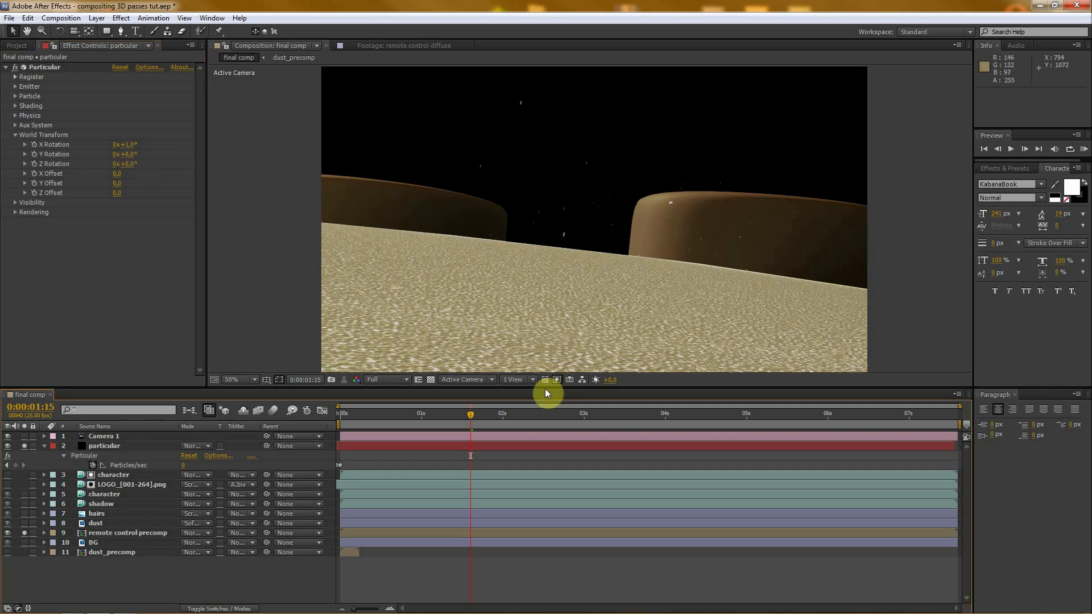
left_click_drag(545, 387, 542, 421)
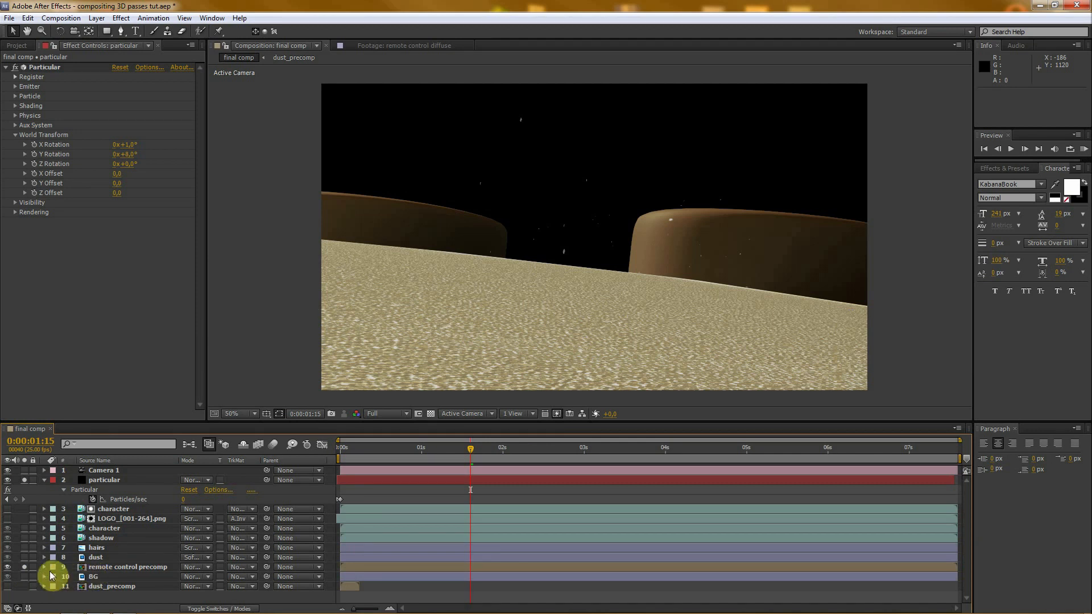
left_click(24, 567)
left_click(584, 447)
left_click(427, 447)
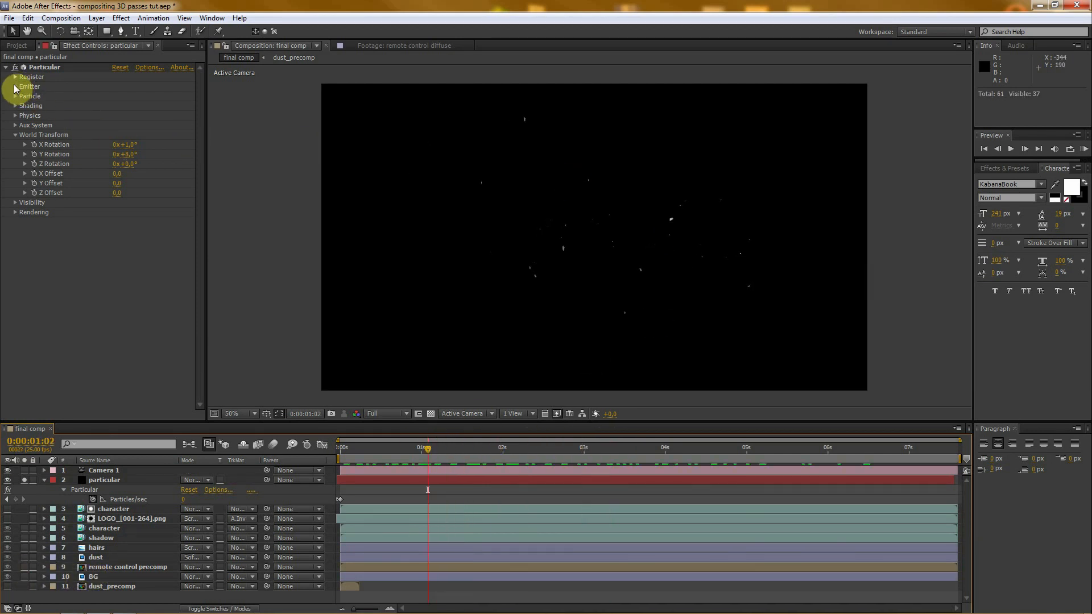
- Set the emitter's Position XY to about 878, 238 and its Position Z to 100
left_click(16, 87)
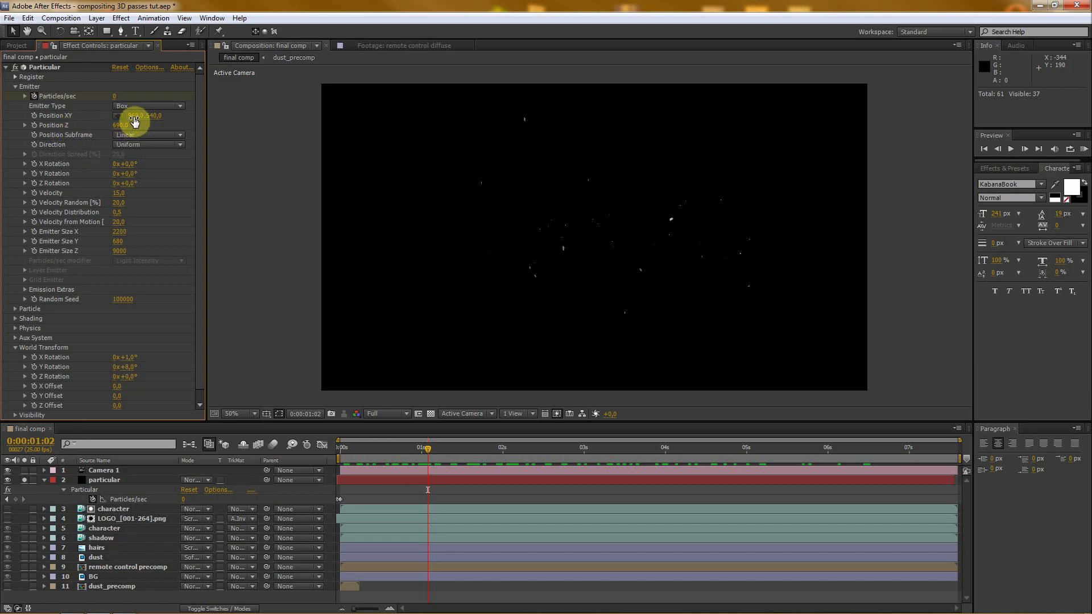
left_click_drag(140, 114, 44, 176)
left_click_drag(157, 116, 147, 116)
left_click_drag(120, 125, 60, 124)
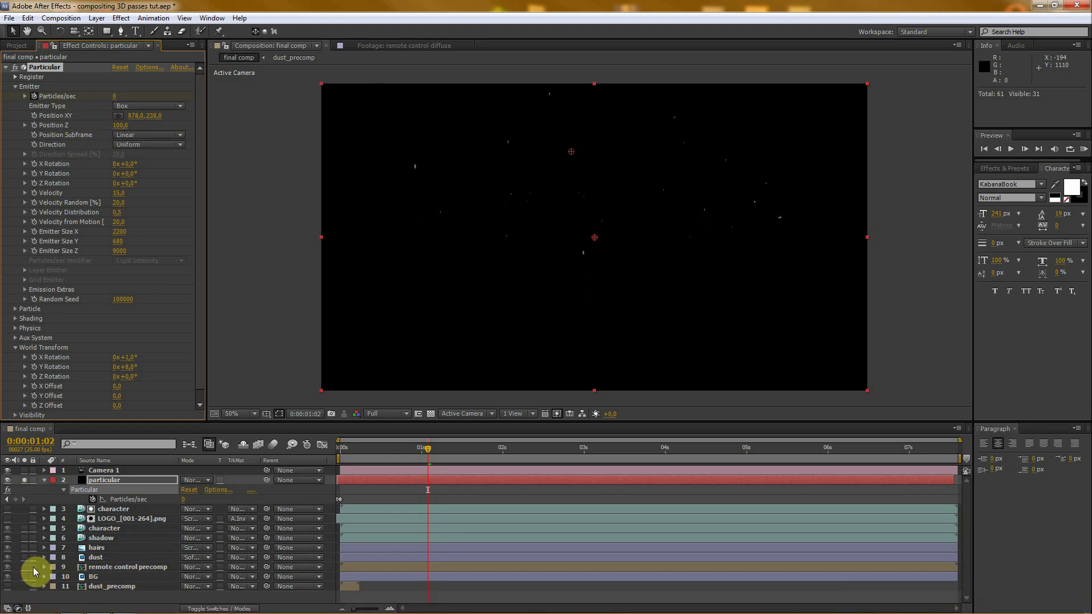
- Check the particles against the soloed remote control precomp, and turn off soloing to show the full composite
left_click(23, 568)
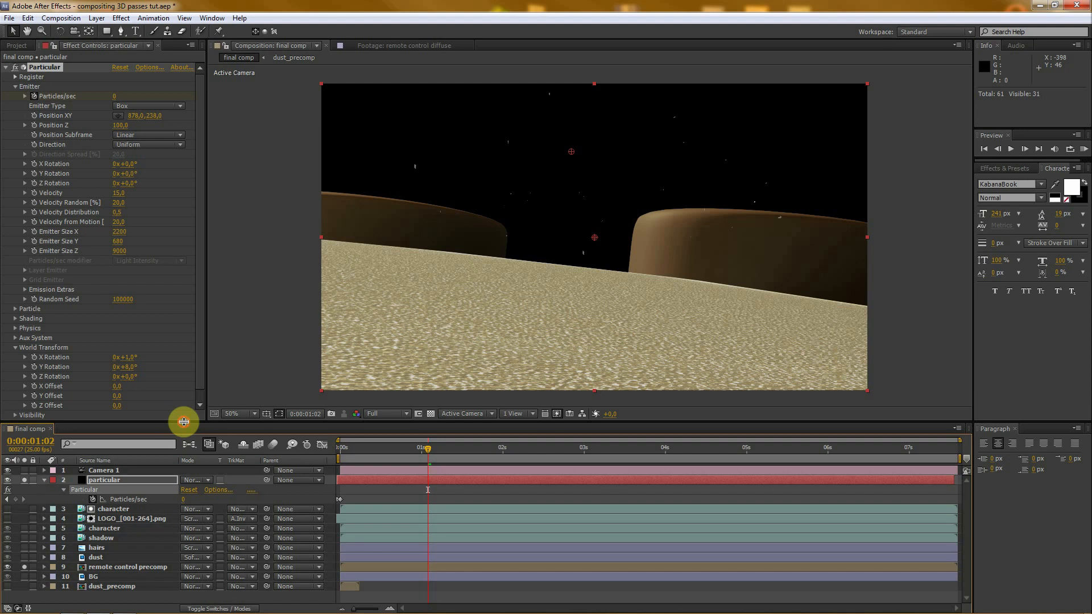
left_click_drag(183, 421, 178, 383)
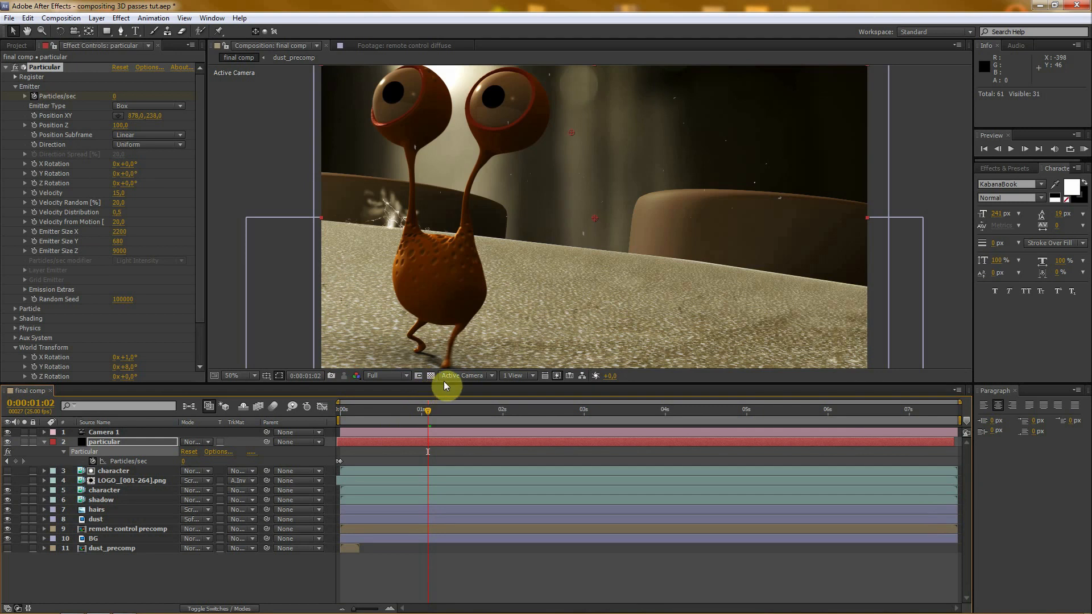
left_click_drag(443, 384, 442, 409)
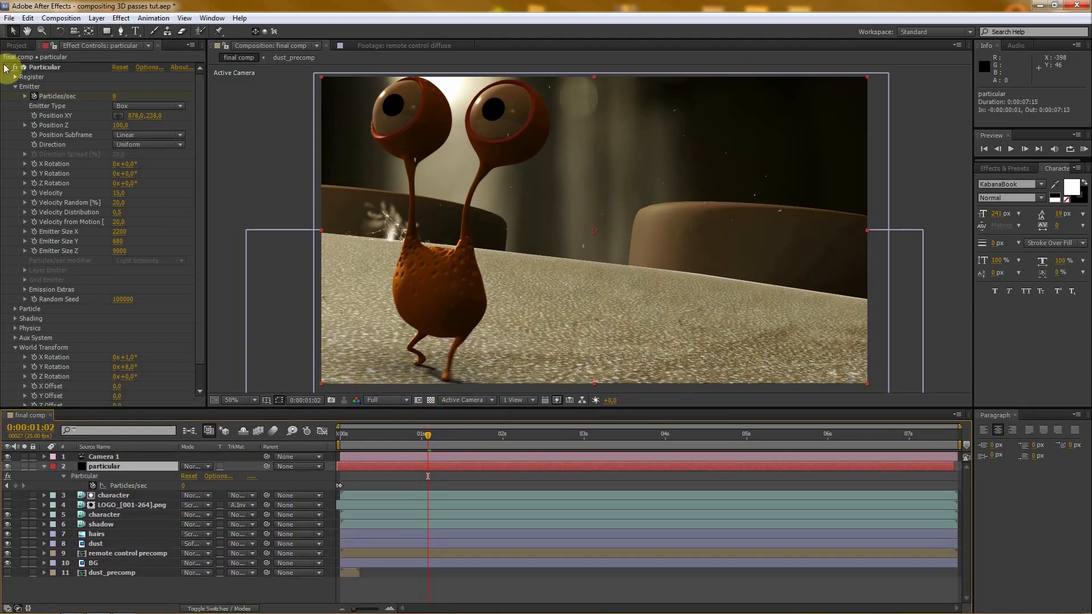
- Add a Curves effect to the particular layer and lower the midtones of its Blue channel
left_click(5, 67)
right_click(32, 107)
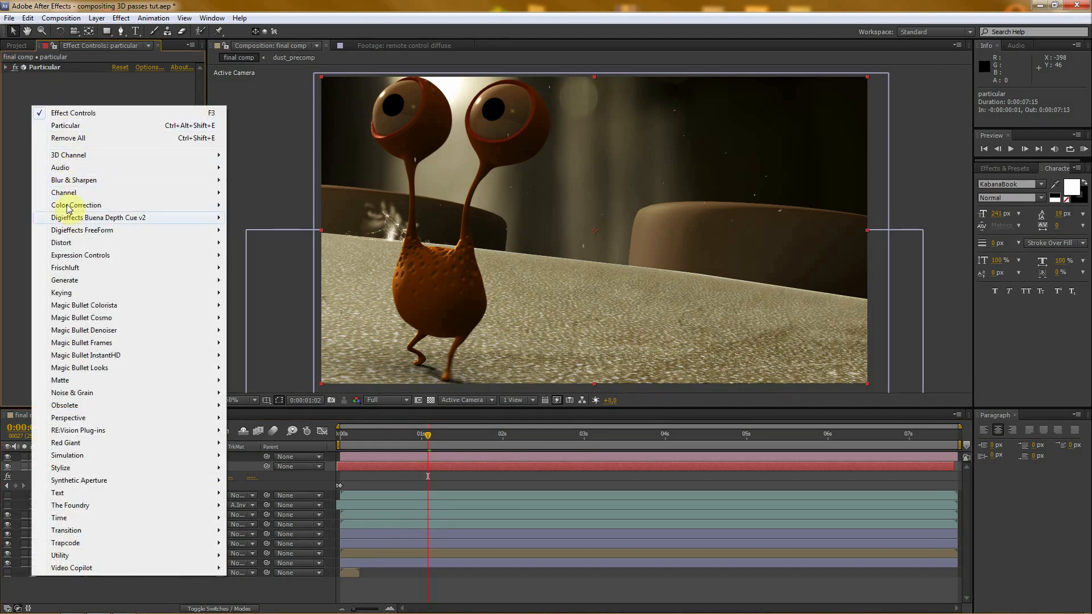
mouse_move(68, 207)
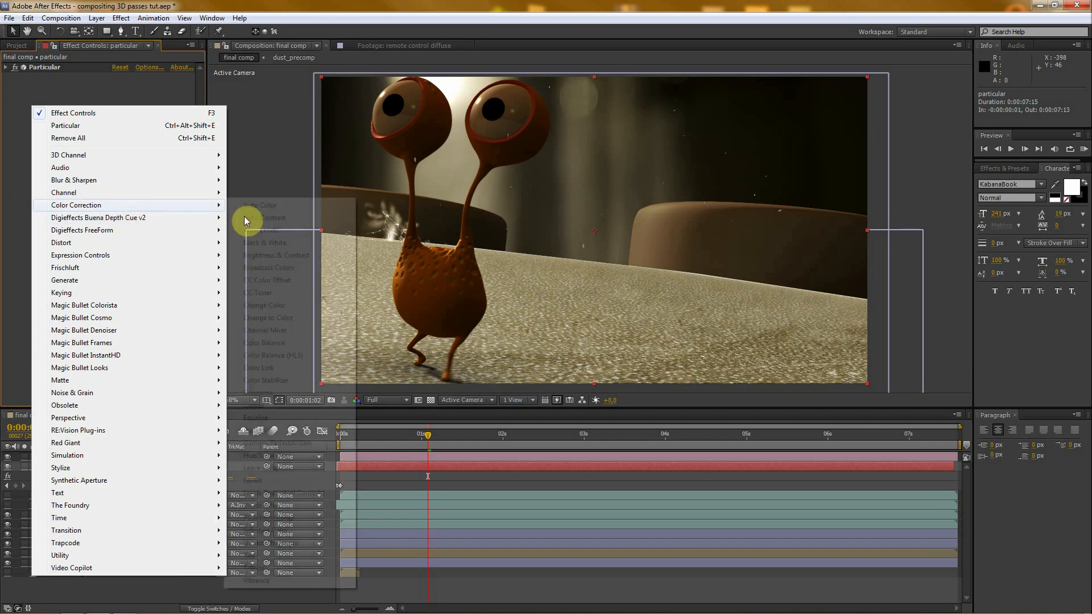
left_click(257, 405)
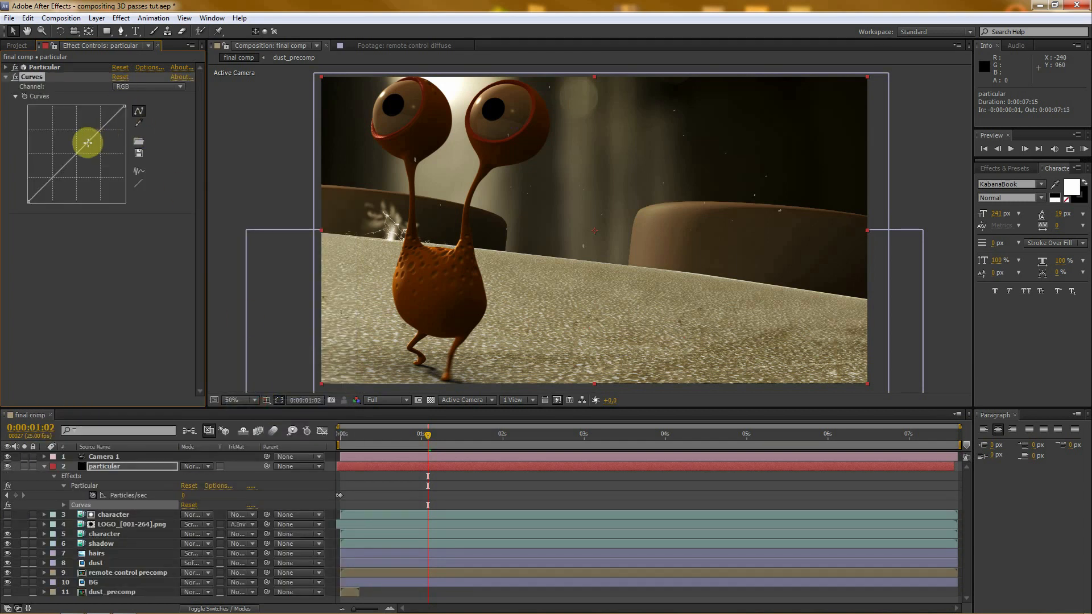
left_click(129, 88)
left_click(152, 140)
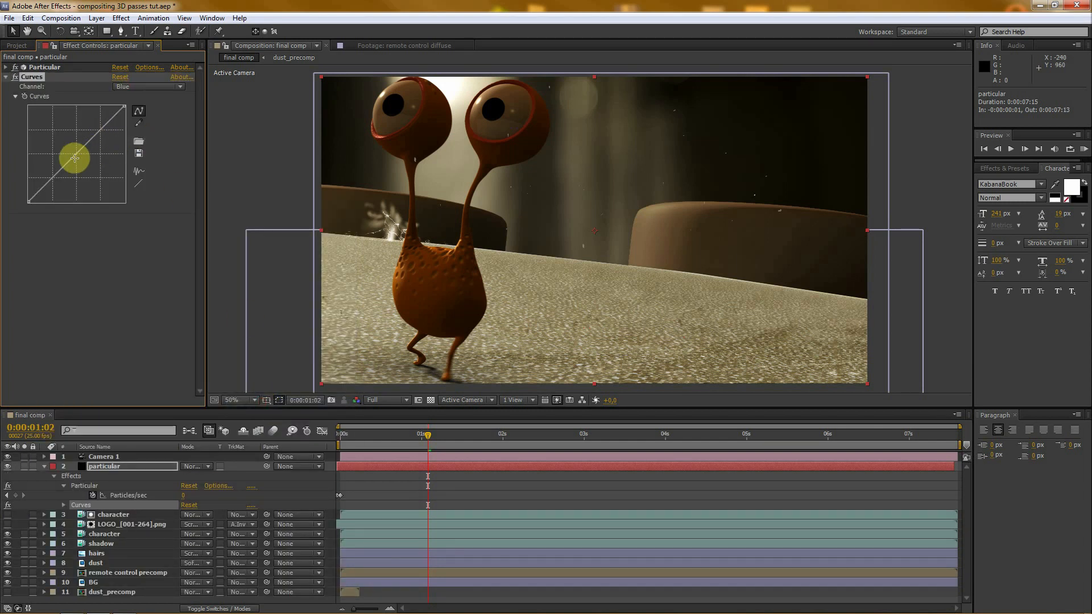
left_click_drag(77, 155, 81, 162)
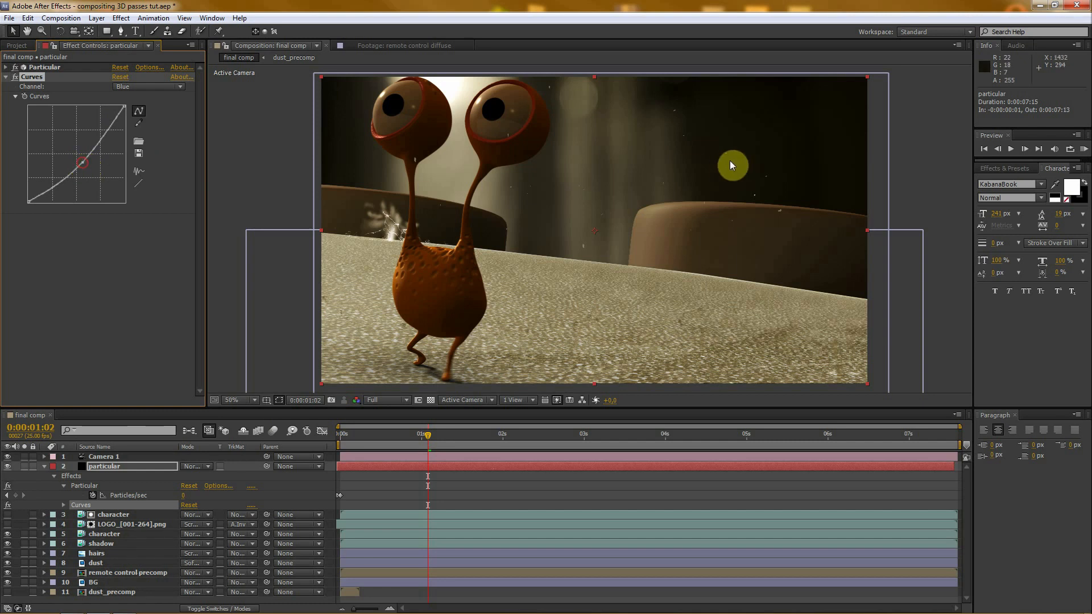
- Raise the midtones of the Red channel in the particular layer's Curves effect
scroll(732, 167, "up", 1)
scroll(679, 231, "up", 1)
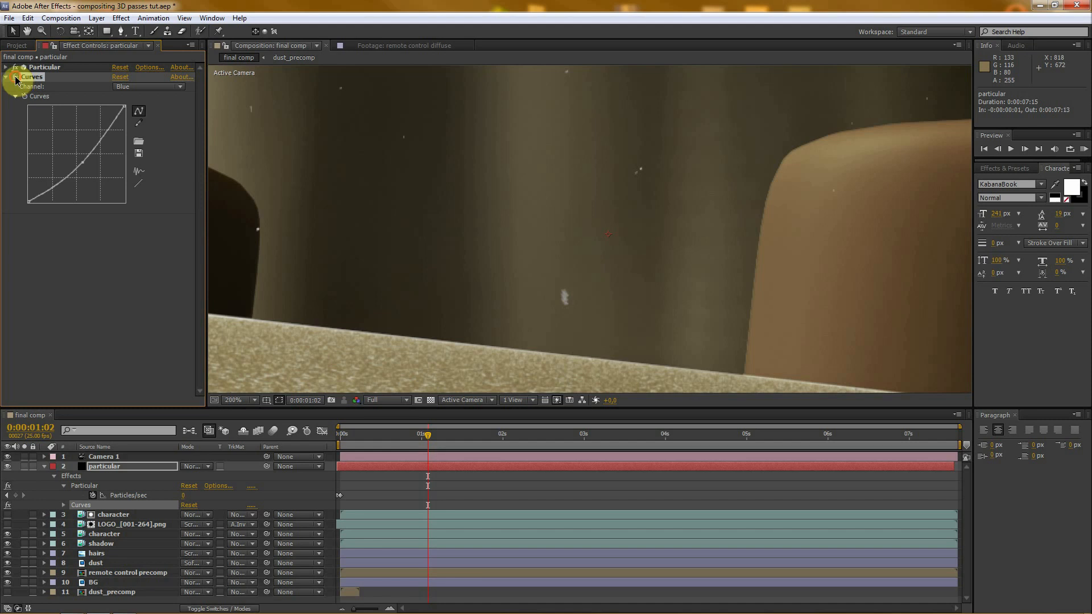
left_click(122, 88)
left_click(141, 109)
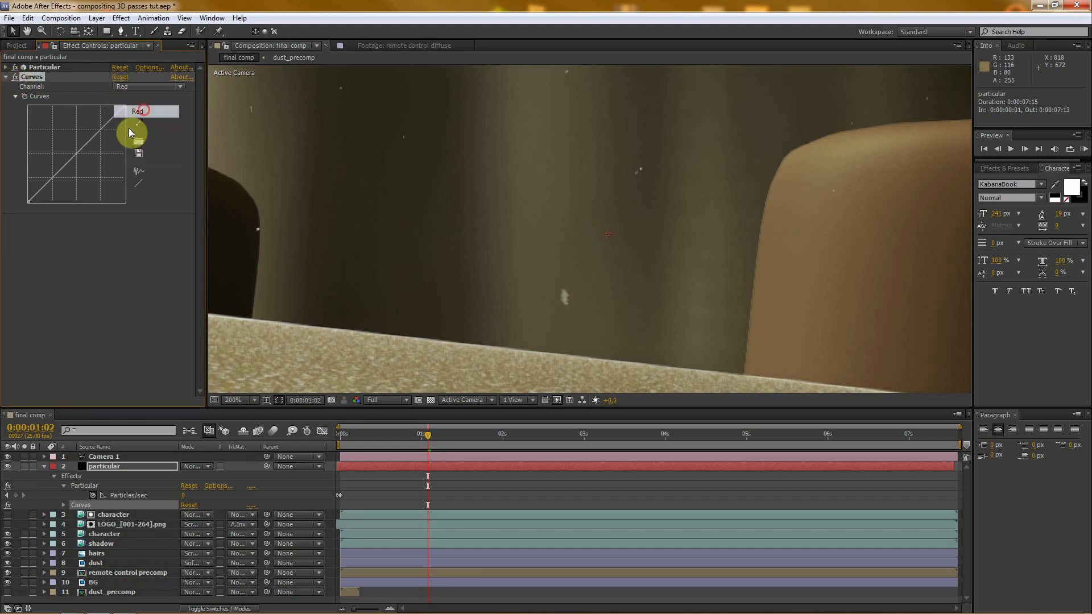
left_click(74, 154)
left_click_drag(70, 146, 72, 148)
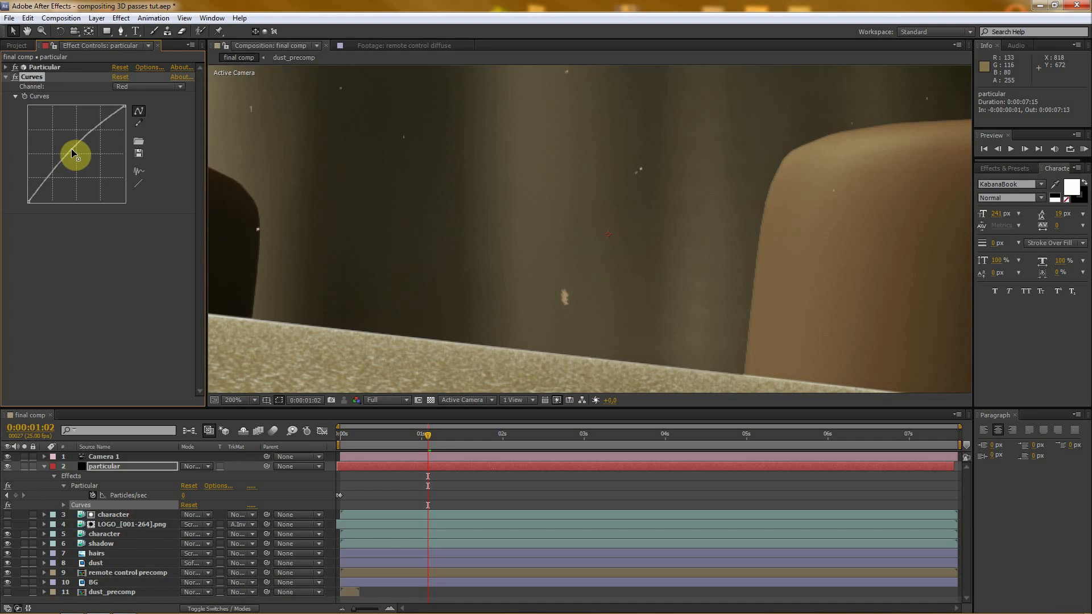
- Shape the Green channel curve into a slight S with raised highlights and lowered midtones, and check the tinted dust
left_click(136, 87)
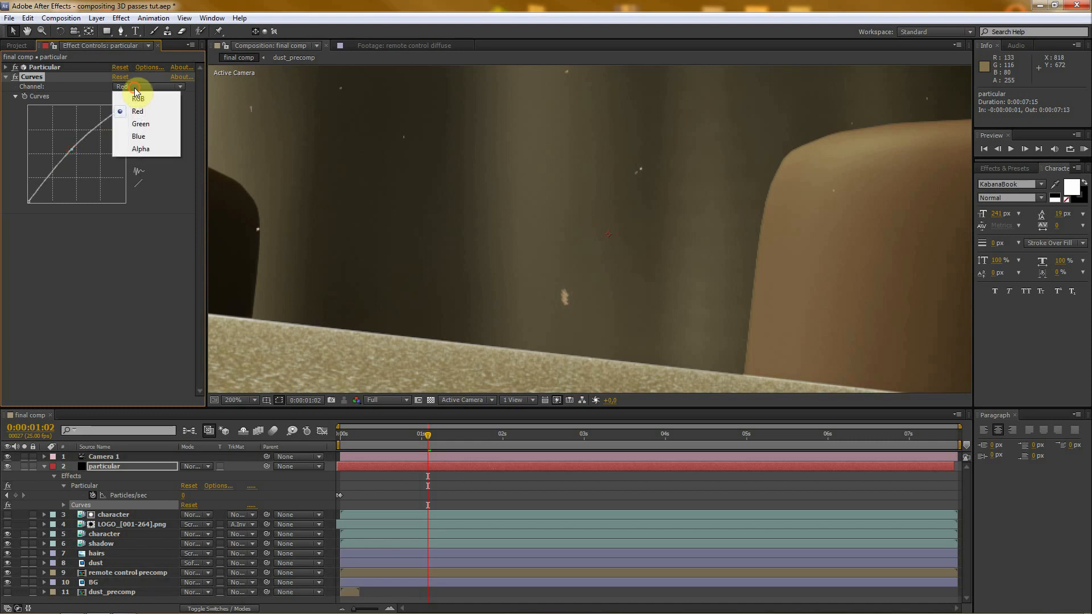
left_click(144, 127)
left_click_drag(75, 151, 100, 123)
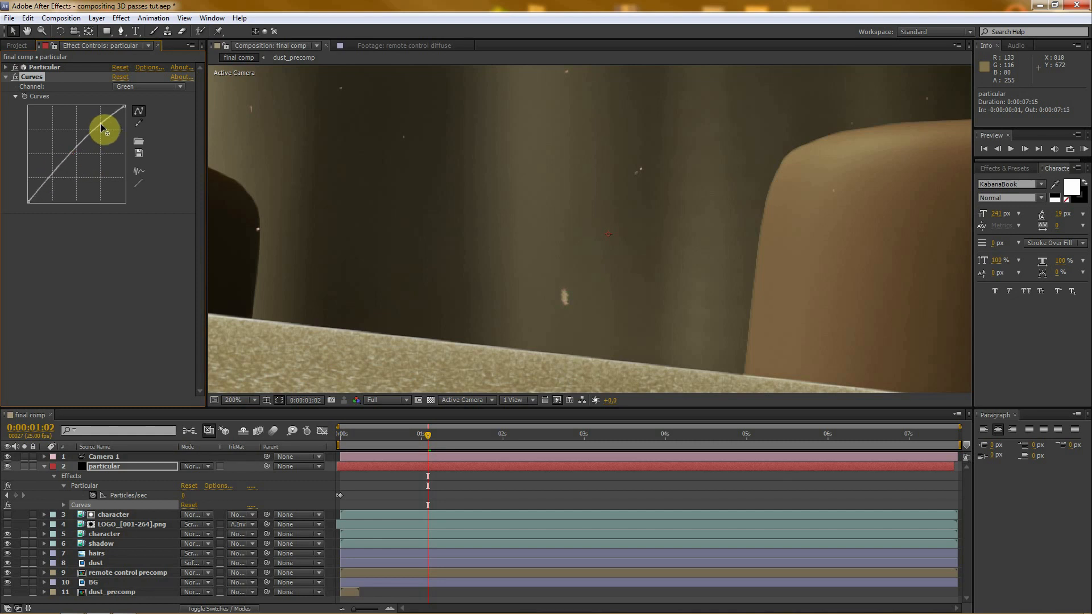
left_click_drag(67, 155, 70, 162)
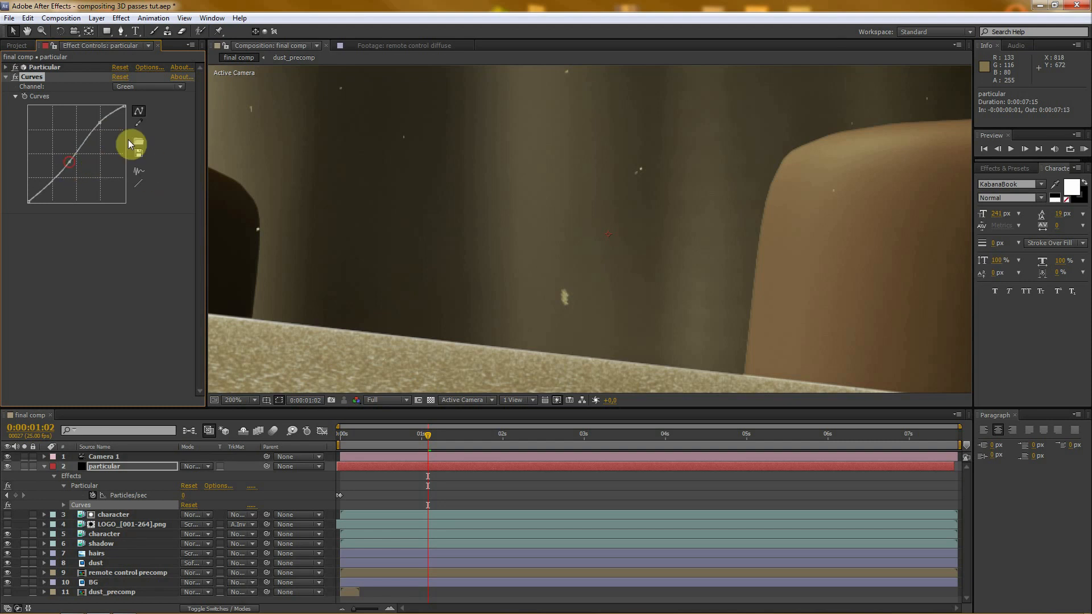
left_click(15, 77)
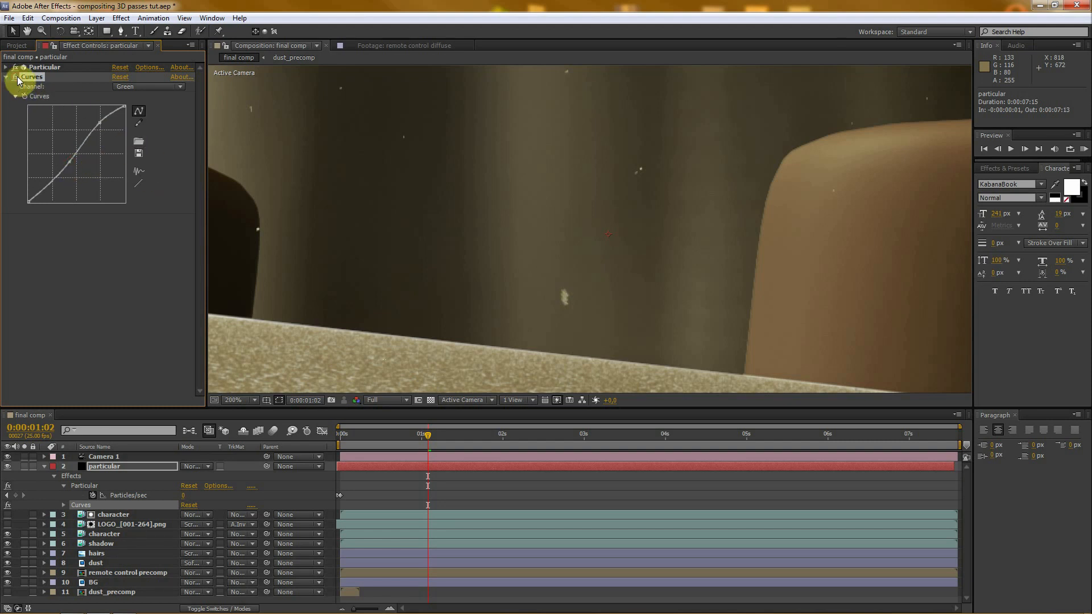
scroll(414, 188, "down", 5)
scroll(626, 235, "up", 2)
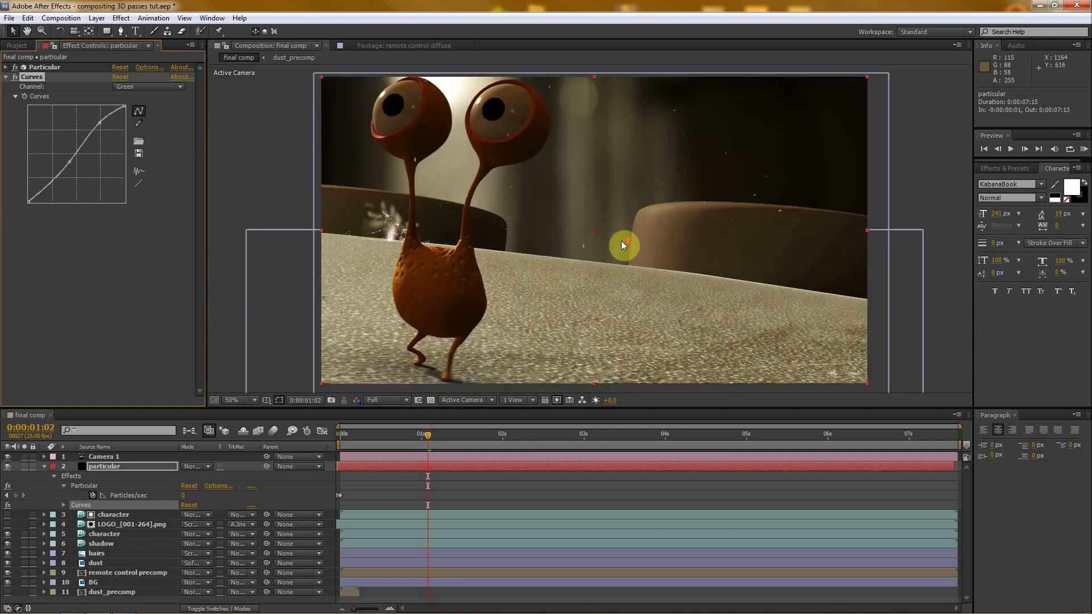
- Duplicate the visible character layer and place the copy directly above the particular layer
left_click_drag(337, 409, 347, 358)
left_click(44, 418)
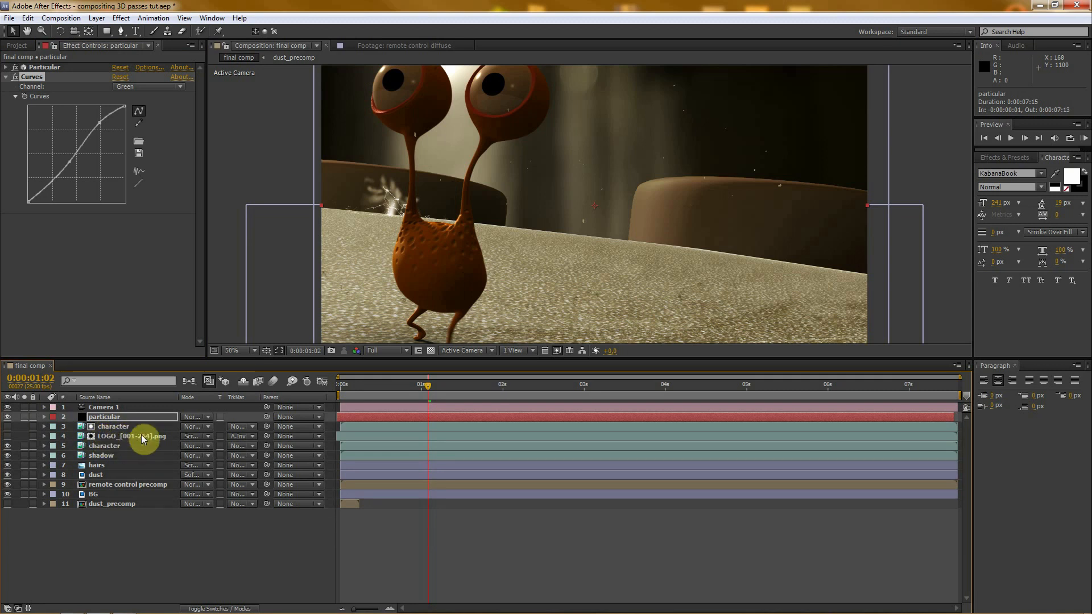
left_click(111, 429)
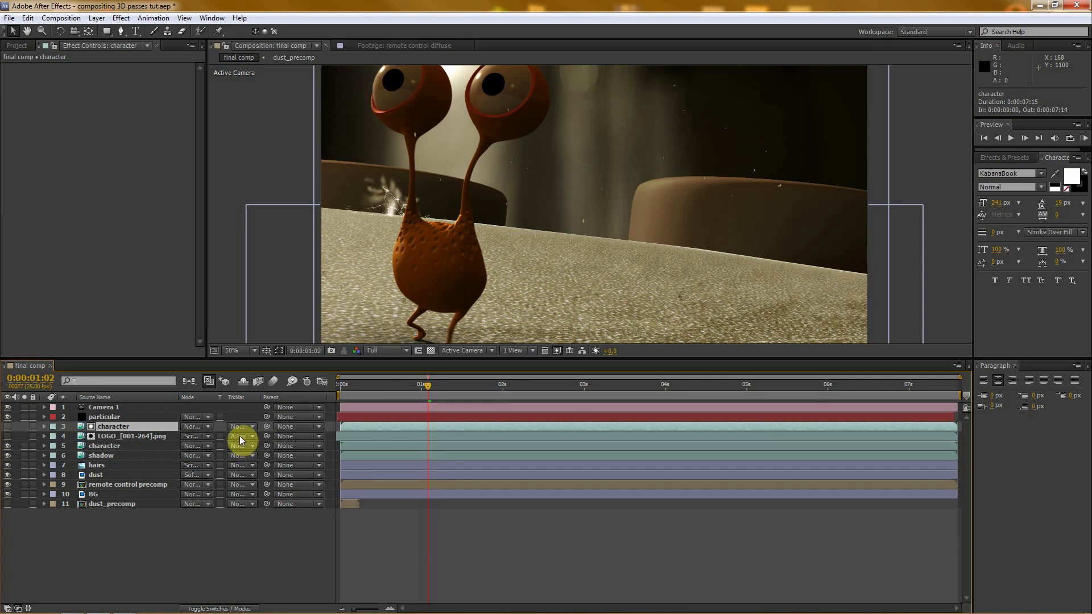
left_click(123, 447)
key("ctrl+d")
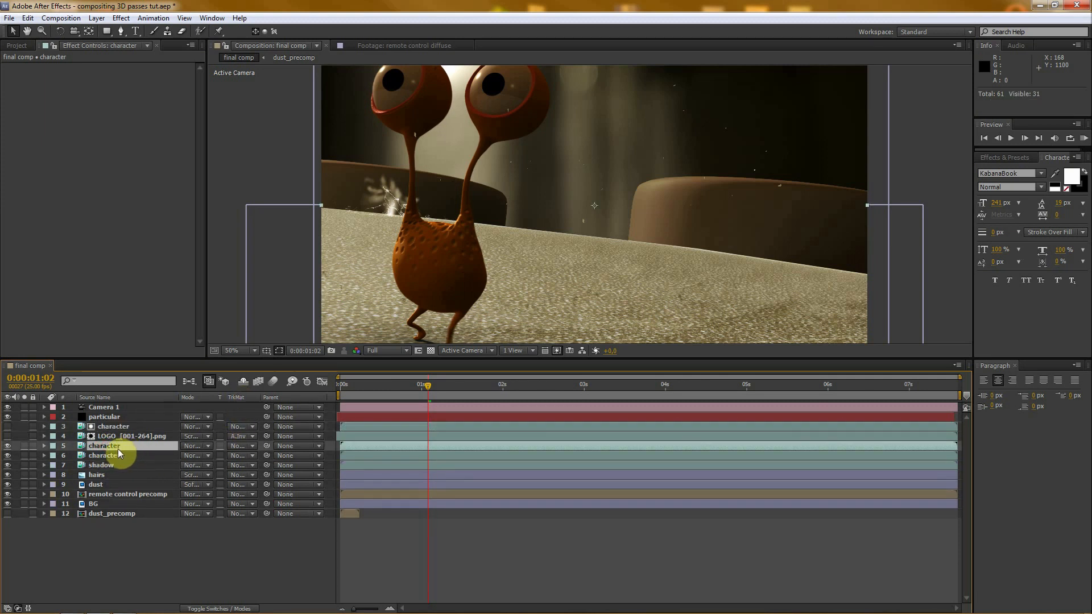
left_click_drag(111, 450, 113, 417)
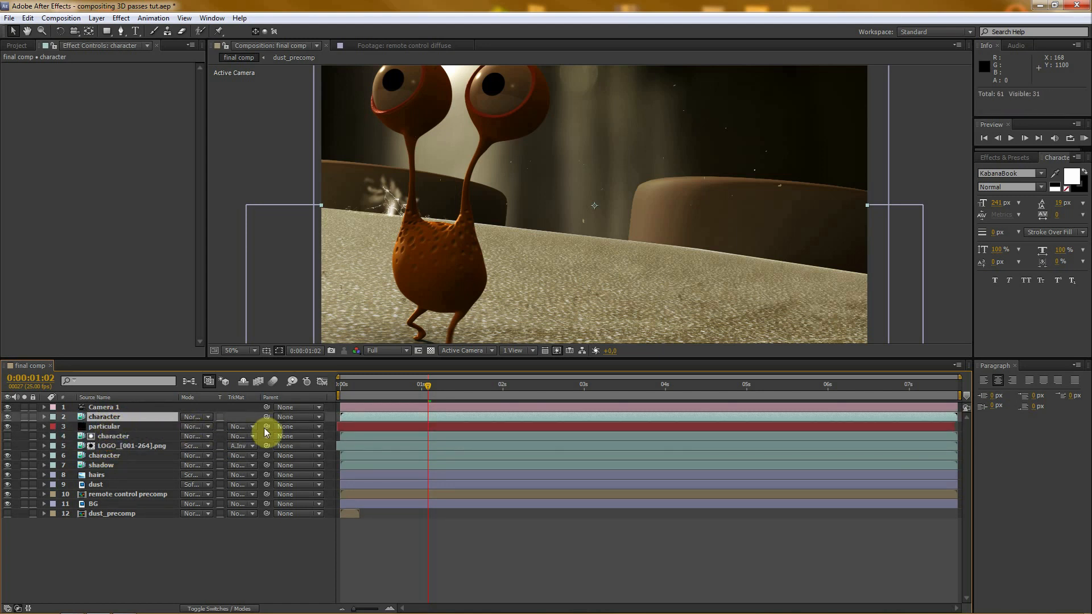
- Set the particular layer's track matte to Alpha Inverted Matte "character" and check the dust around the character at 0:00:04:01
left_click(104, 427)
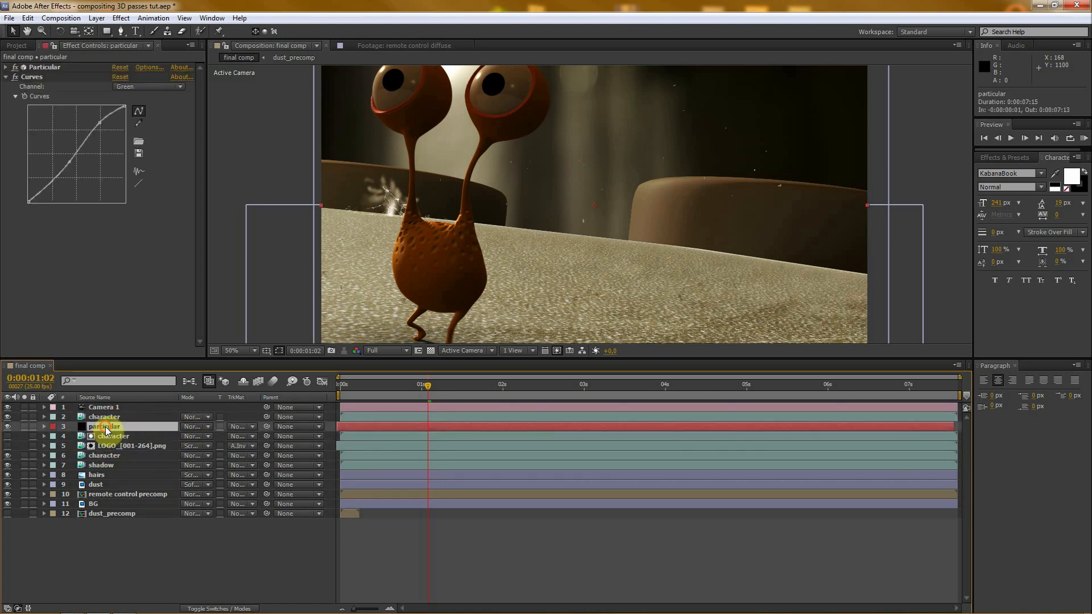
left_click(240, 428)
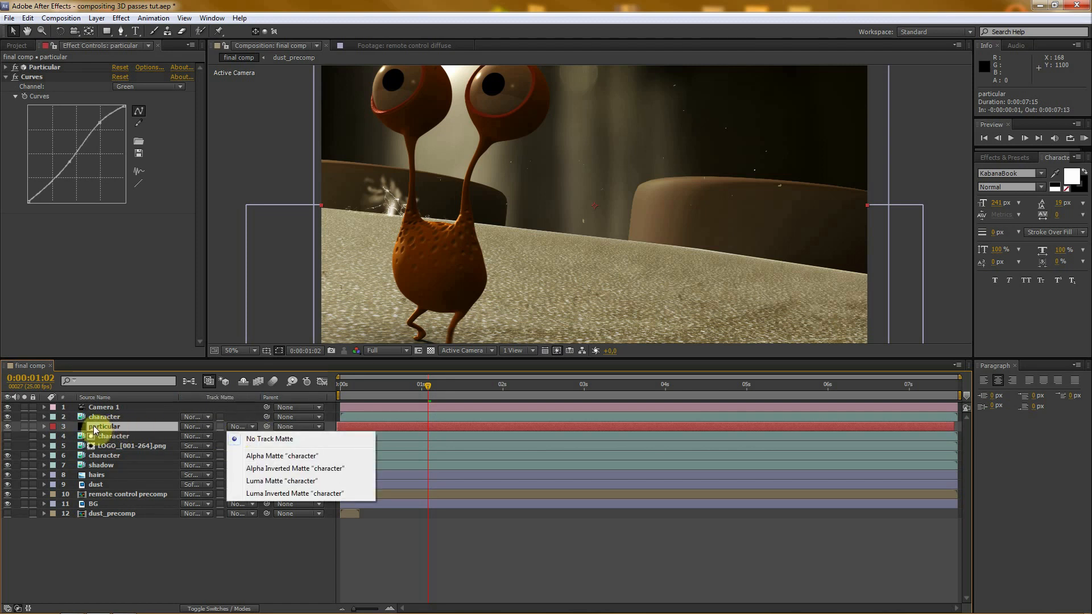
left_click(283, 470)
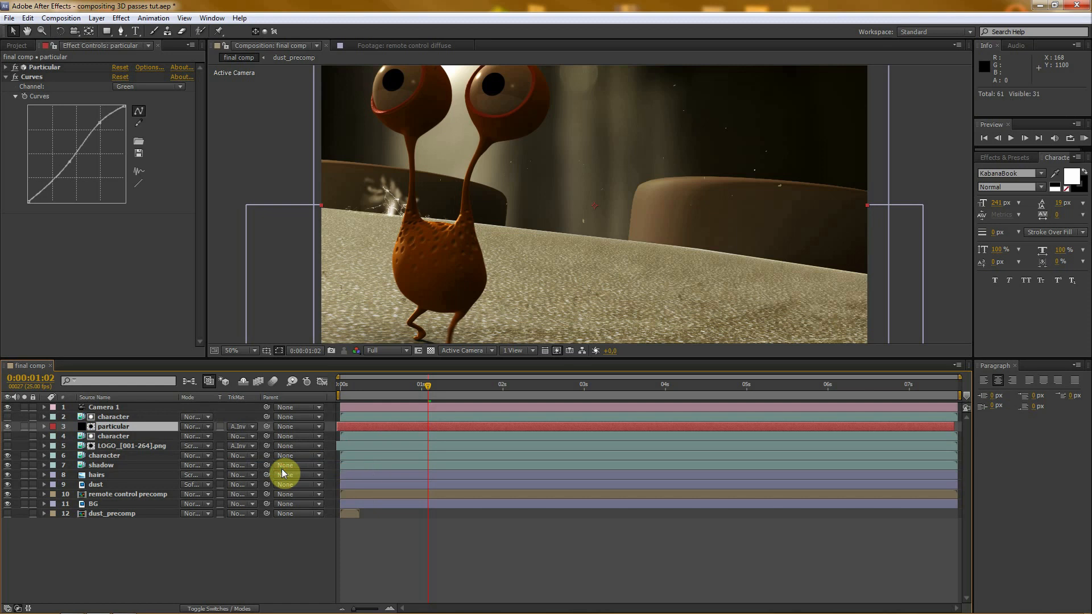
left_click_drag(490, 360, 488, 416)
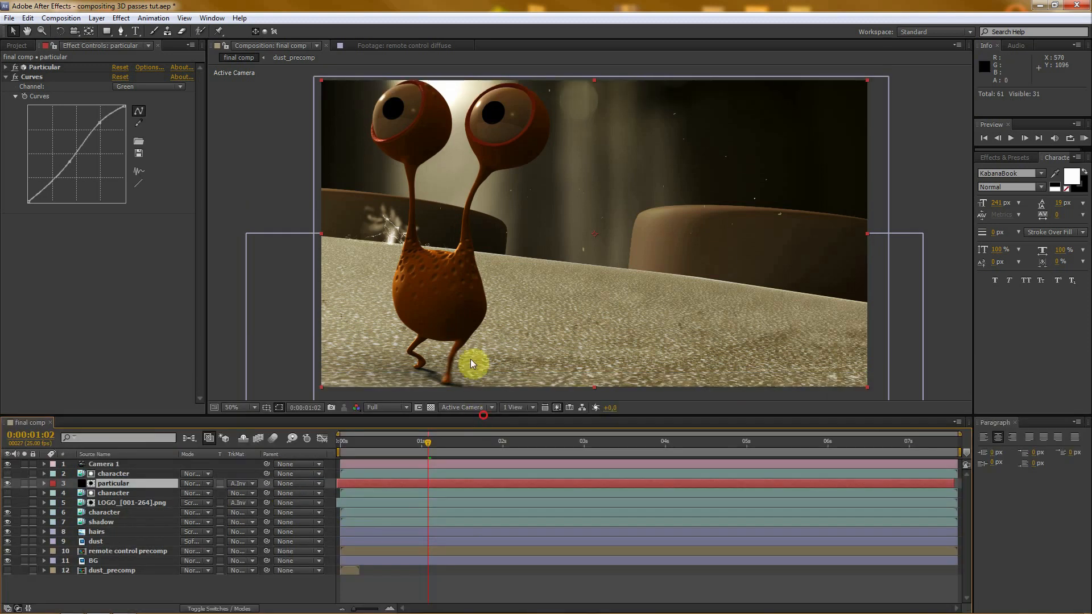
left_click_drag(435, 441, 667, 442)
scroll(612, 207, "up", 2)
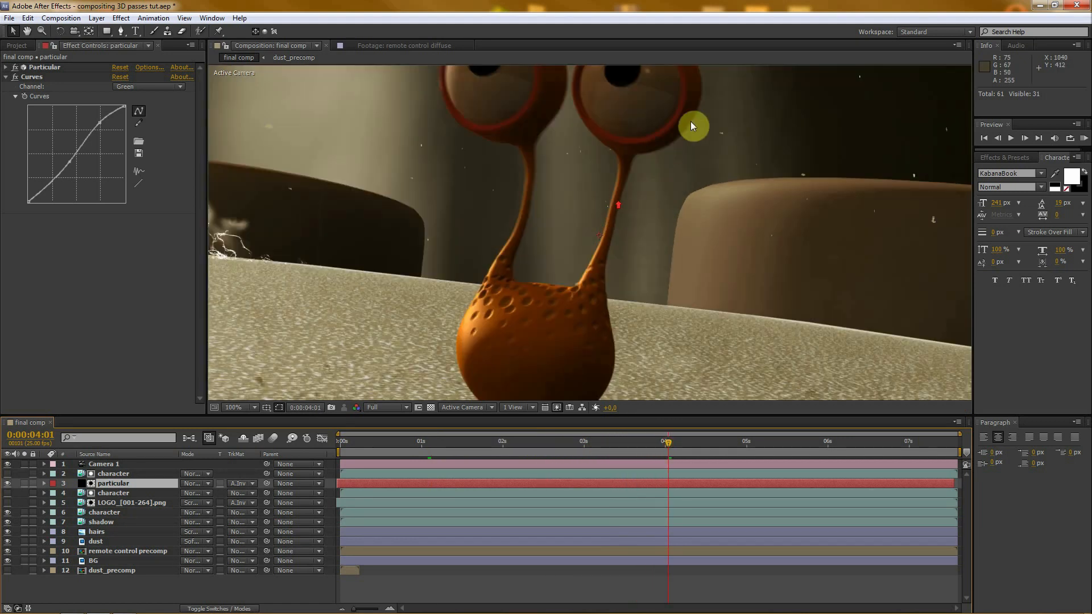
scroll(694, 125, "down", 2)
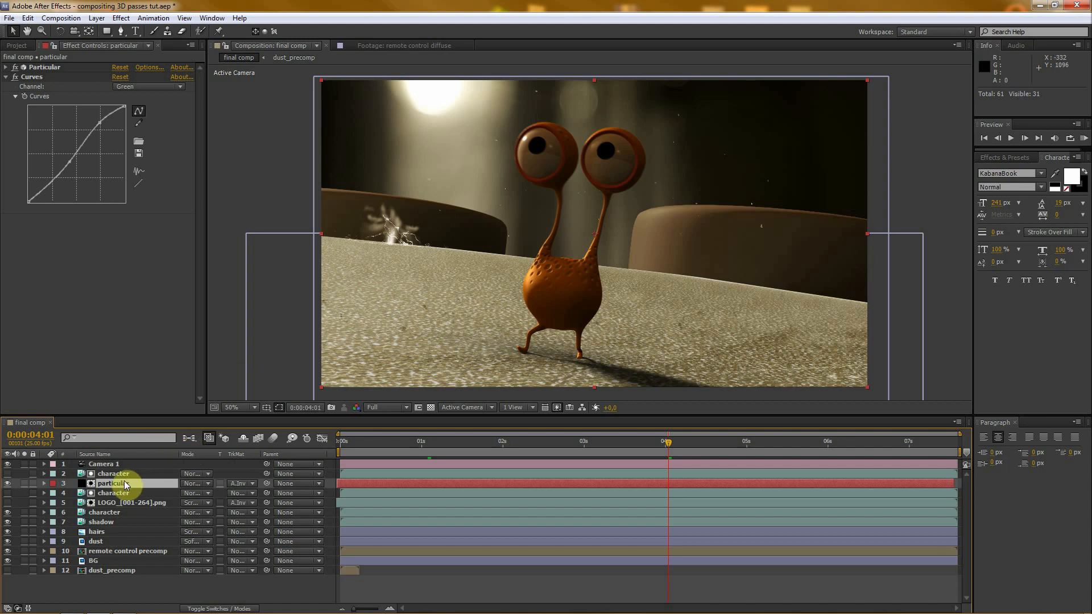
- Lower the particular layer's opacity to 38% and collapse its properties
key("t")
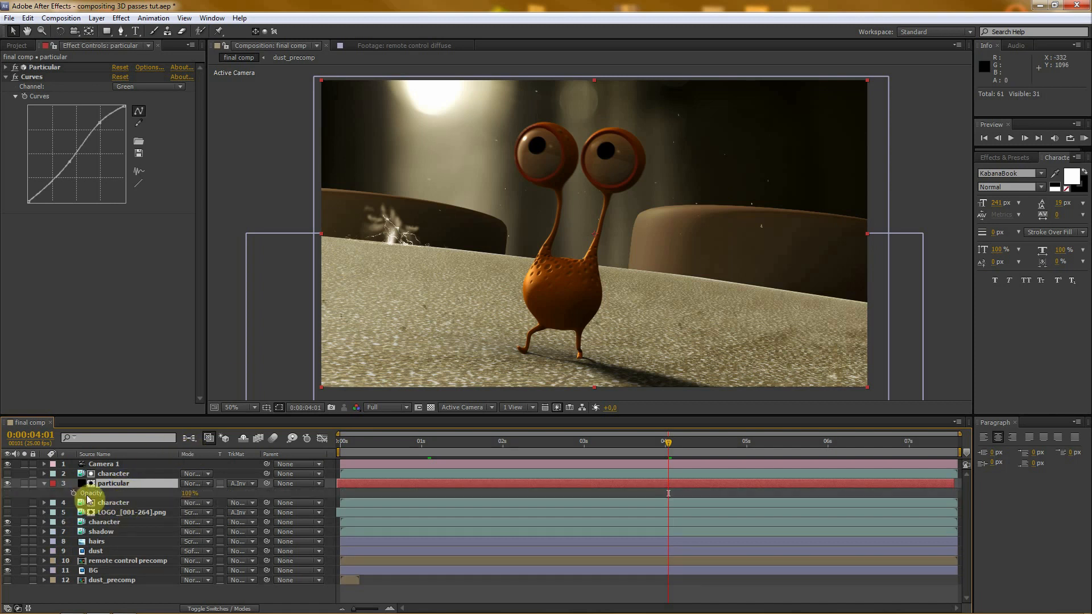
left_click_drag(190, 496, 147, 492)
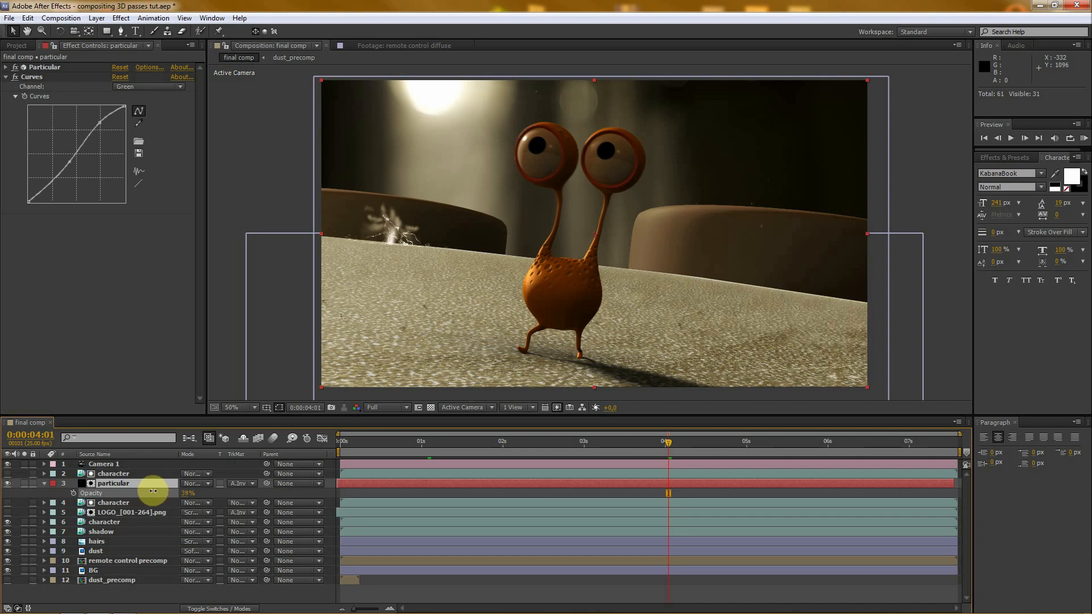
mouse_move(153, 491)
left_mouse_down()
mouse_move(174, 489)
mouse_move(154, 493)
left_mouse_up()
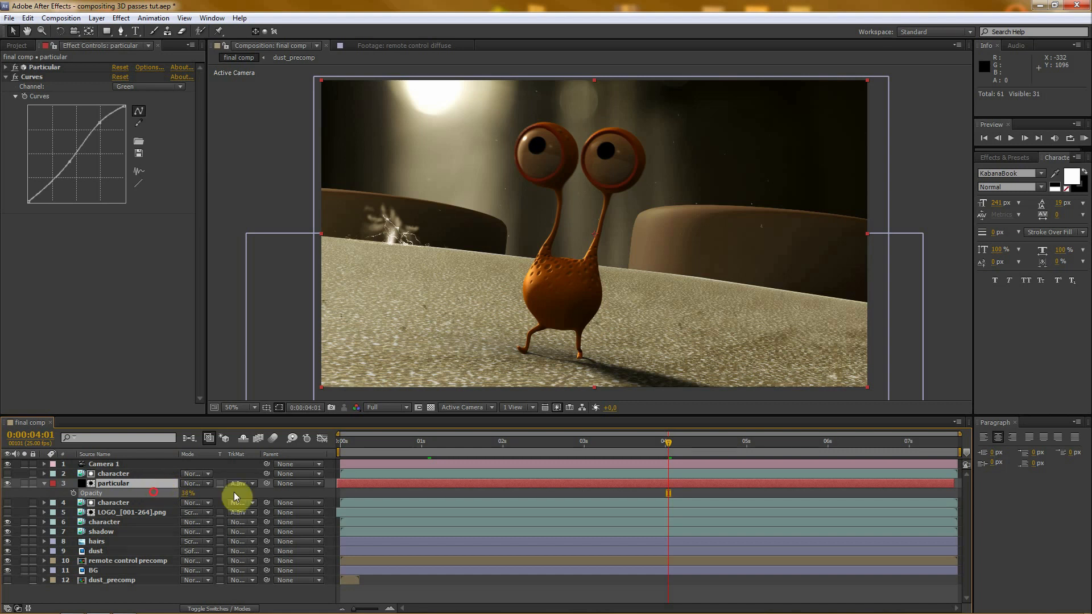
left_click_drag(478, 414, 475, 366)
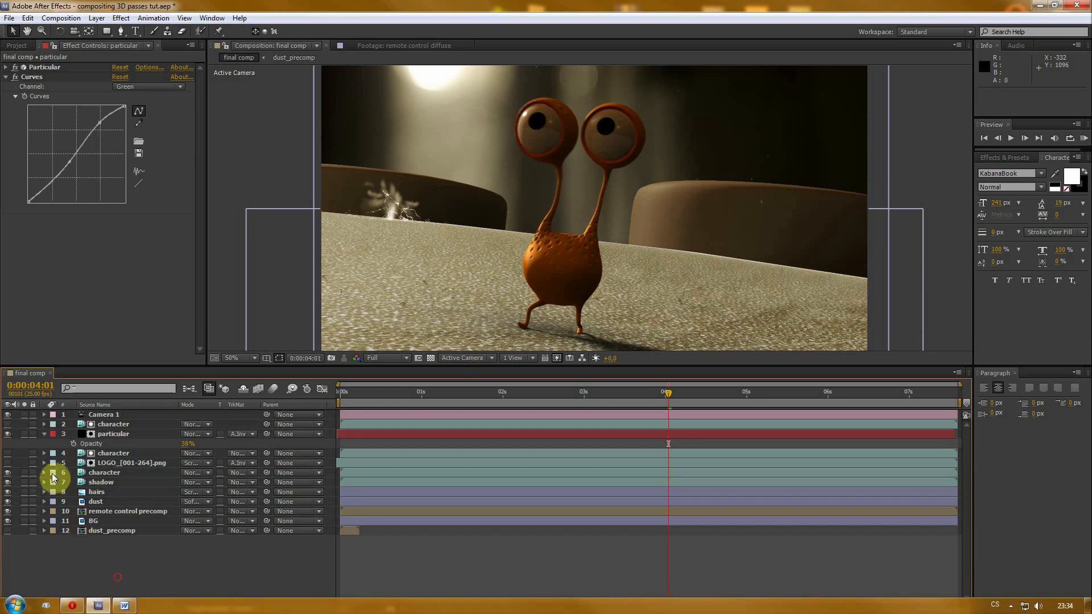
left_click(43, 434)
left_click(227, 578)
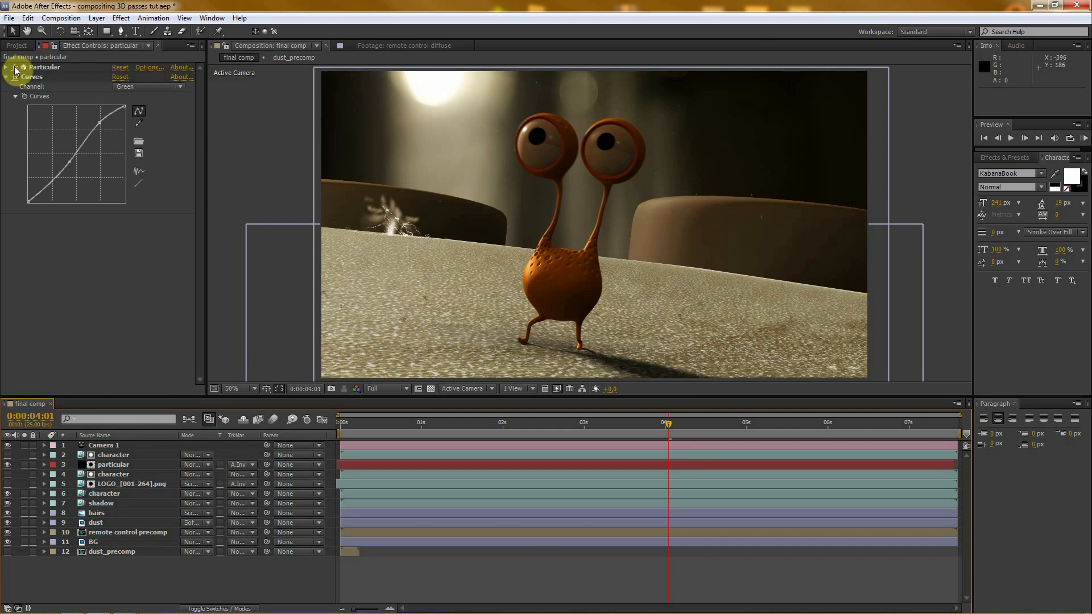
- Add the Depth.[001-190].tif footage from the remote control folder to the final comp as the lowest layer
left_click(16, 46)
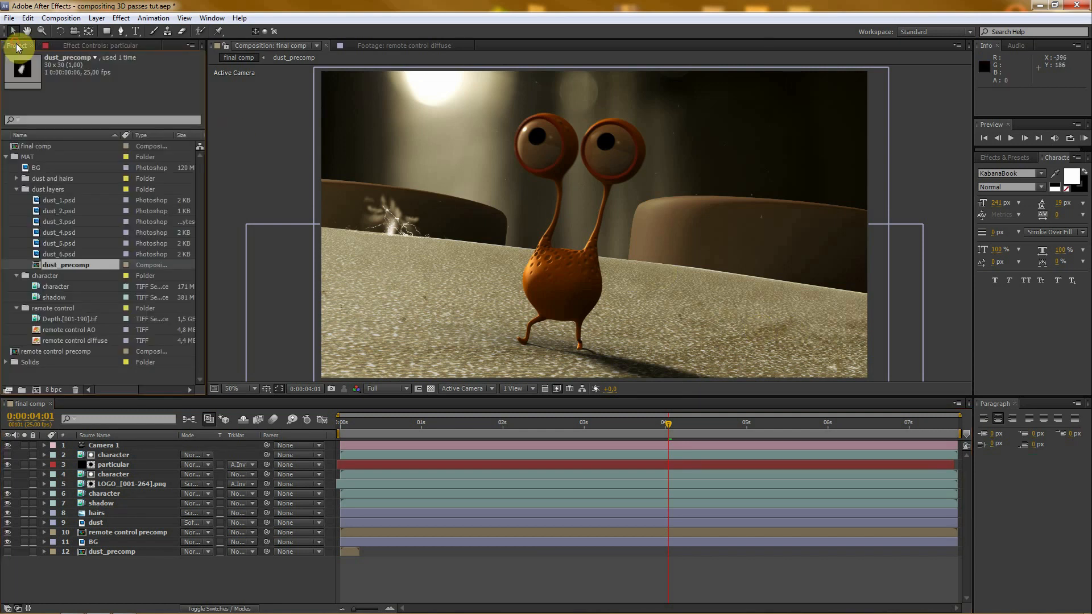
left_click(17, 190)
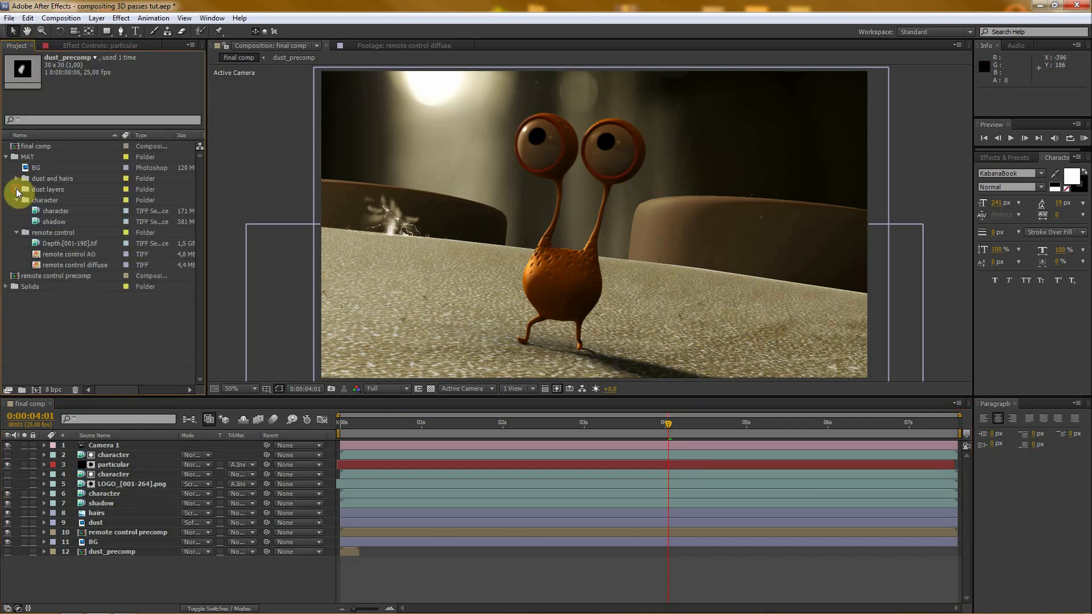
left_click(55, 245)
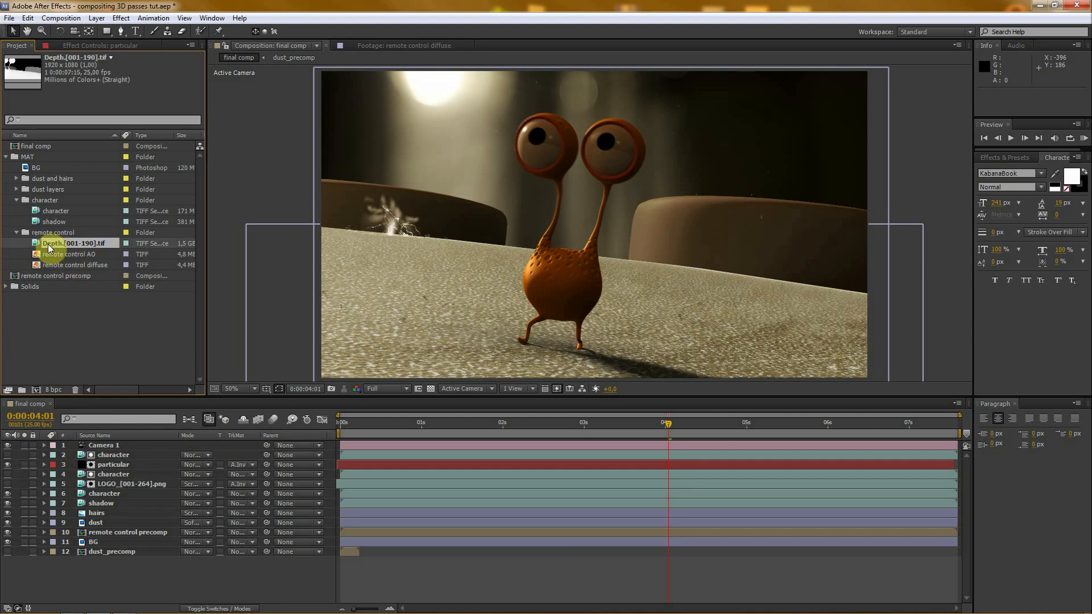
left_click_drag(62, 249, 137, 574)
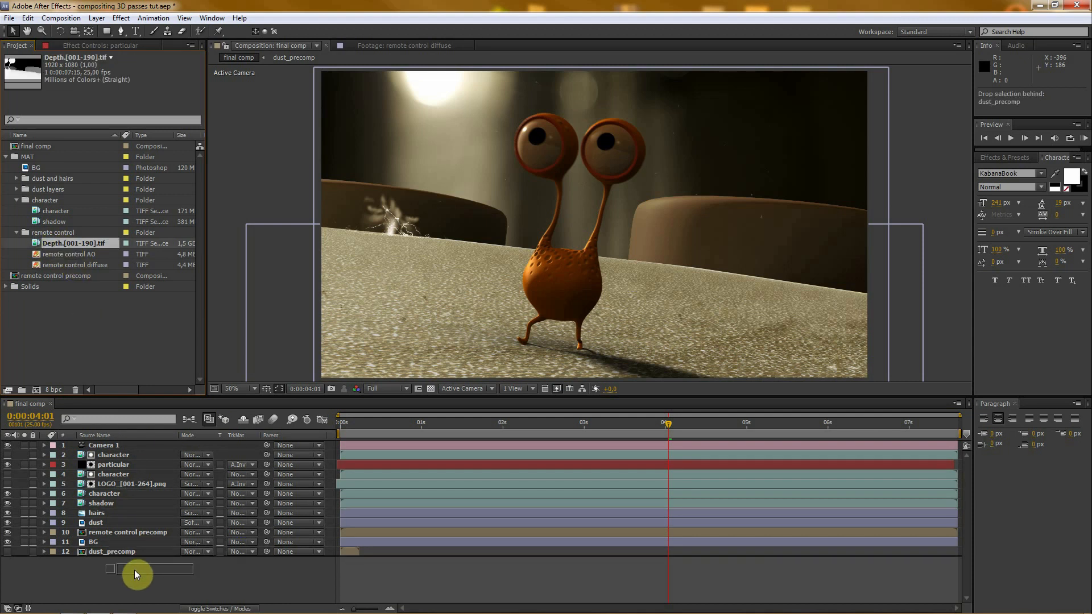
left_click_drag(135, 574, 134, 573)
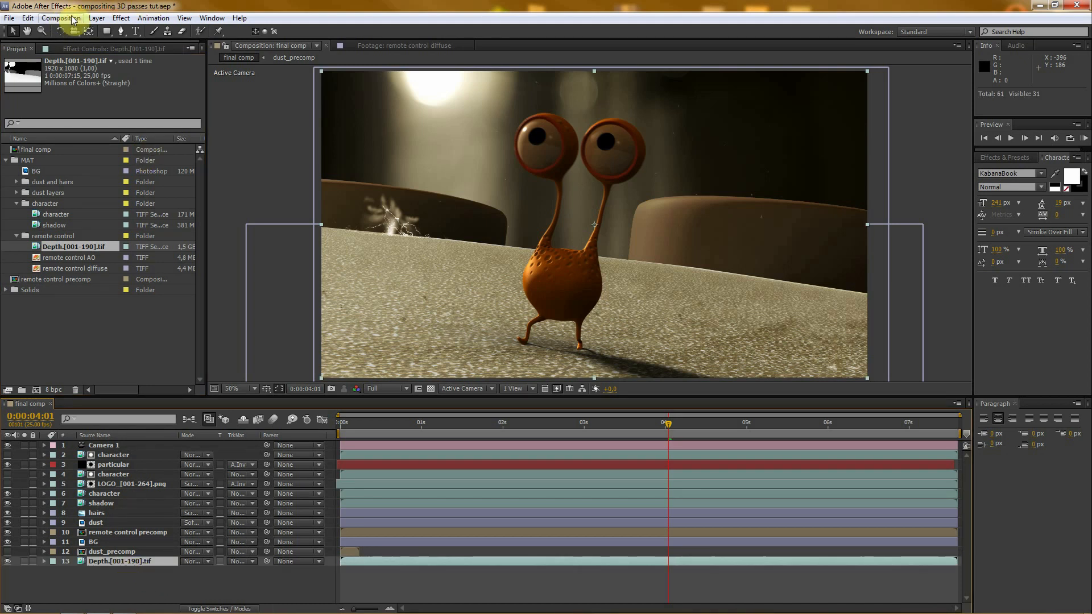
- Pre-compose the Depth.[001-190].tif layer as "depth precomp"
left_click(96, 17)
left_click(127, 439)
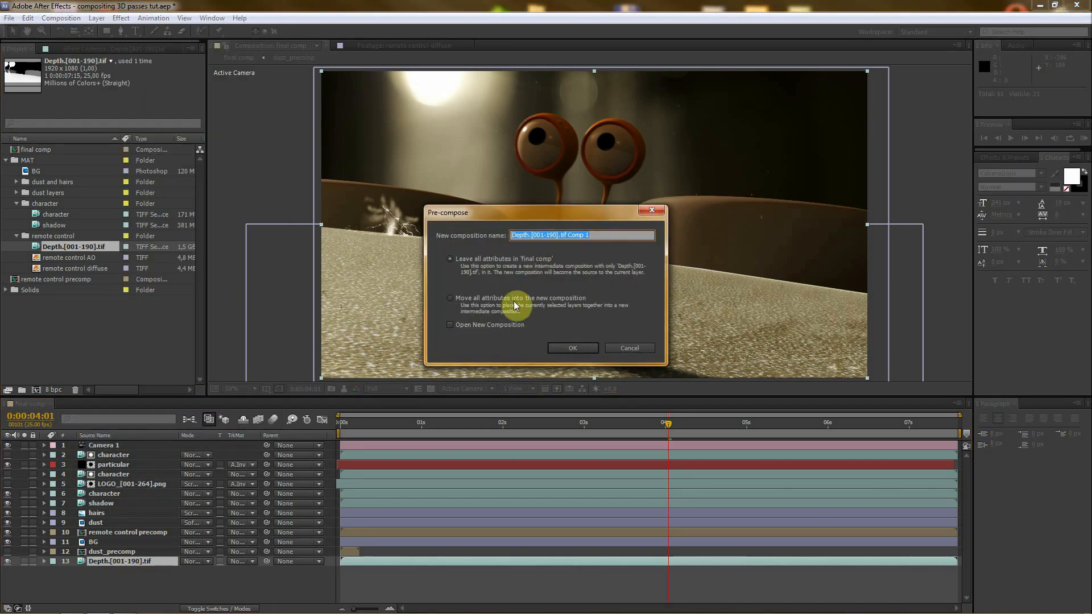
type("depth precomp")
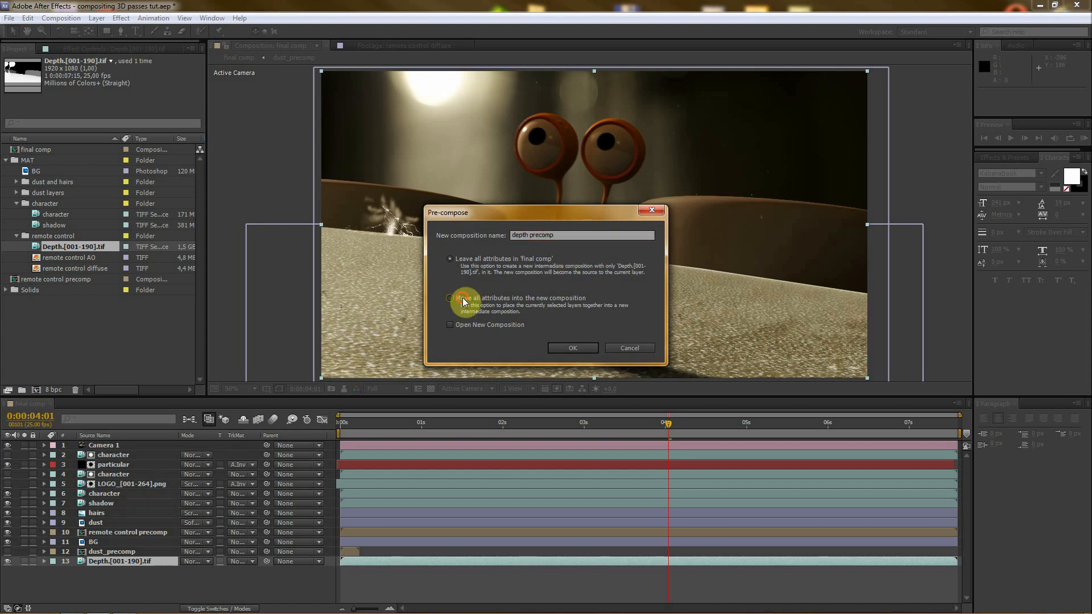
left_click(572, 348)
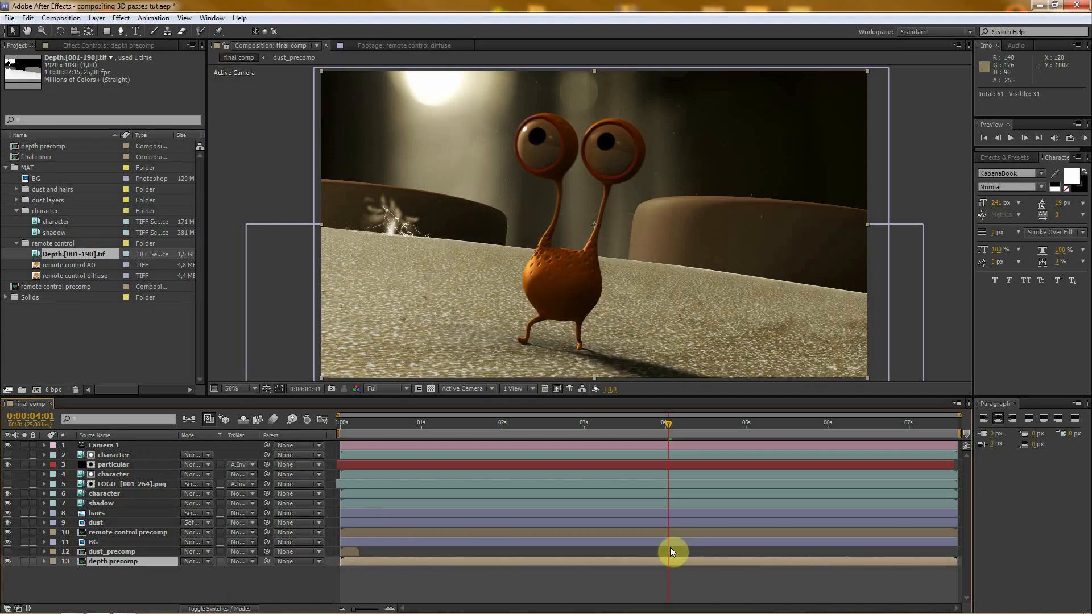
- Open the depth precomp and examine the character's movement in the depth pass at several times
double_click(85, 563)
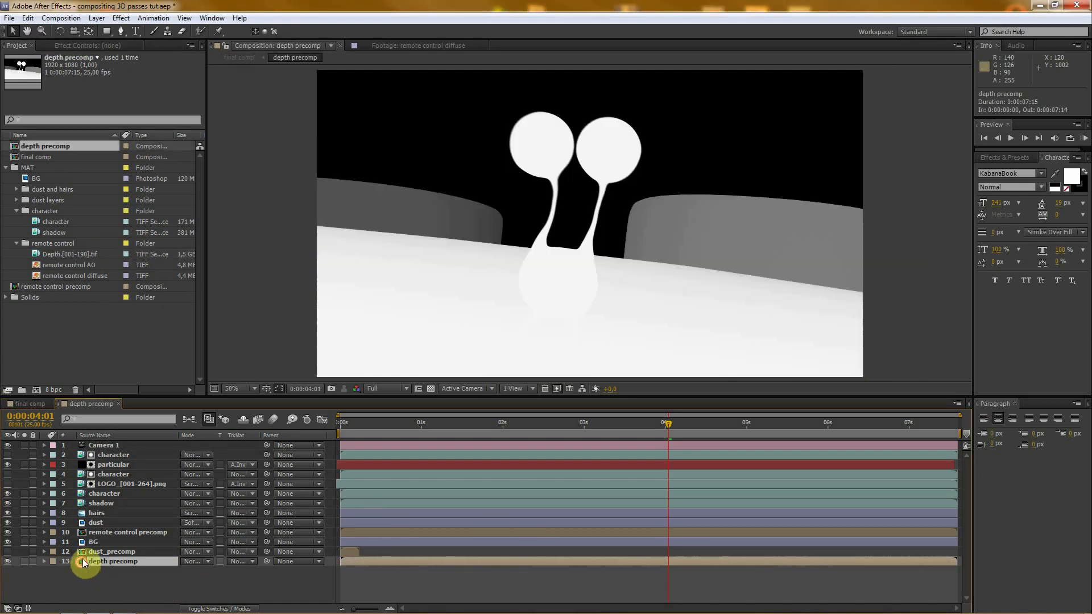
scroll(585, 223, "down", 2)
left_click_drag(670, 421, 629, 433)
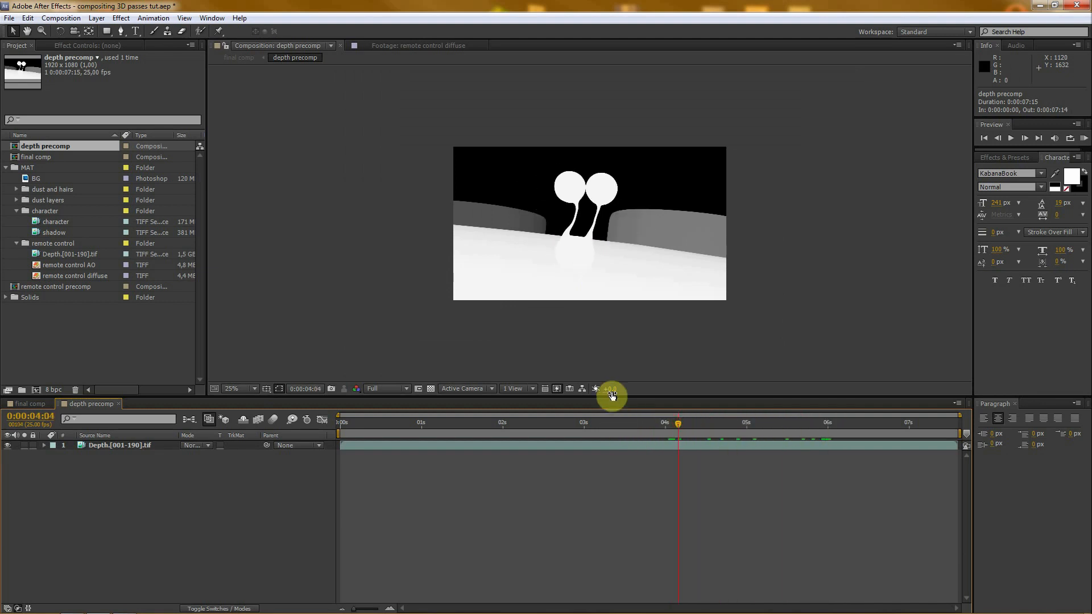
left_click_drag(612, 396, 611, 452)
scroll(589, 287, "up", 2)
left_click(674, 479)
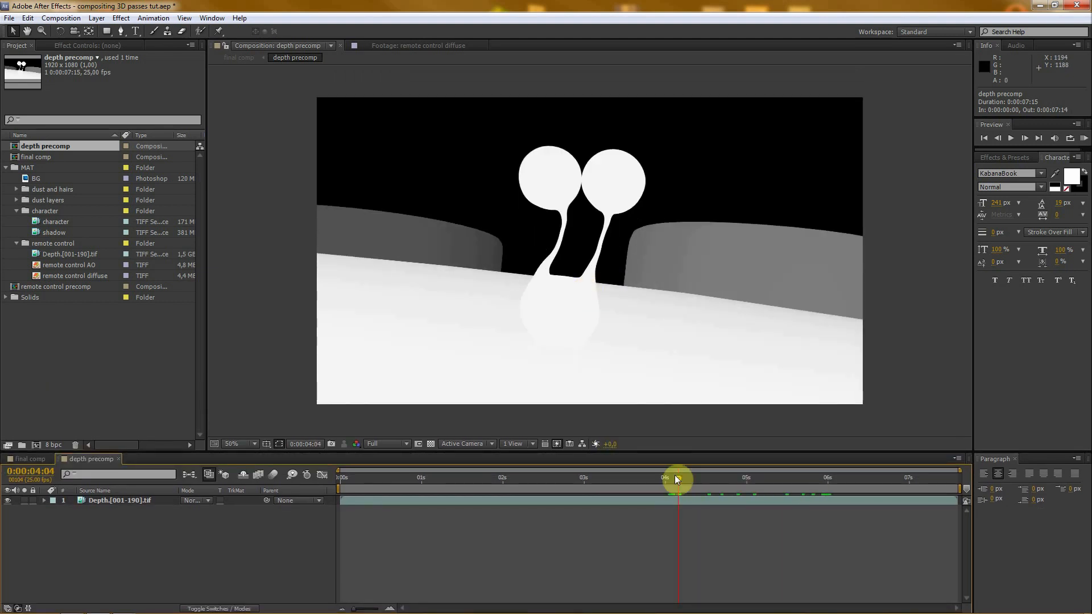
left_click_drag(673, 480, 452, 402)
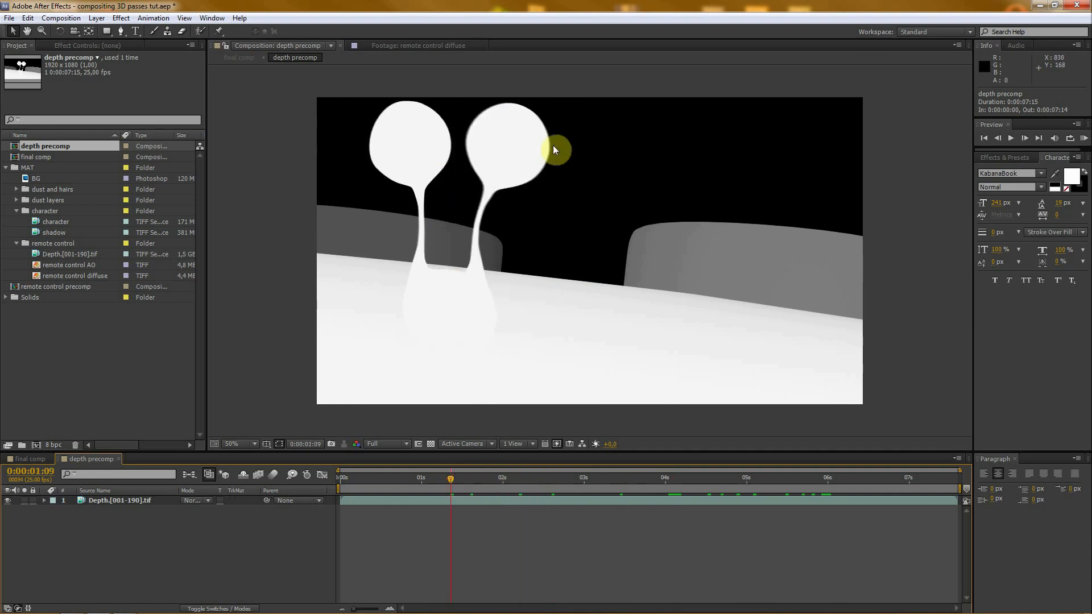
- Freeze the depth layer on its character-free frame at 0:00:07:13 and scrub back towards the start to check it
left_click_drag(451, 480, 953, 506)
left_click(947, 499)
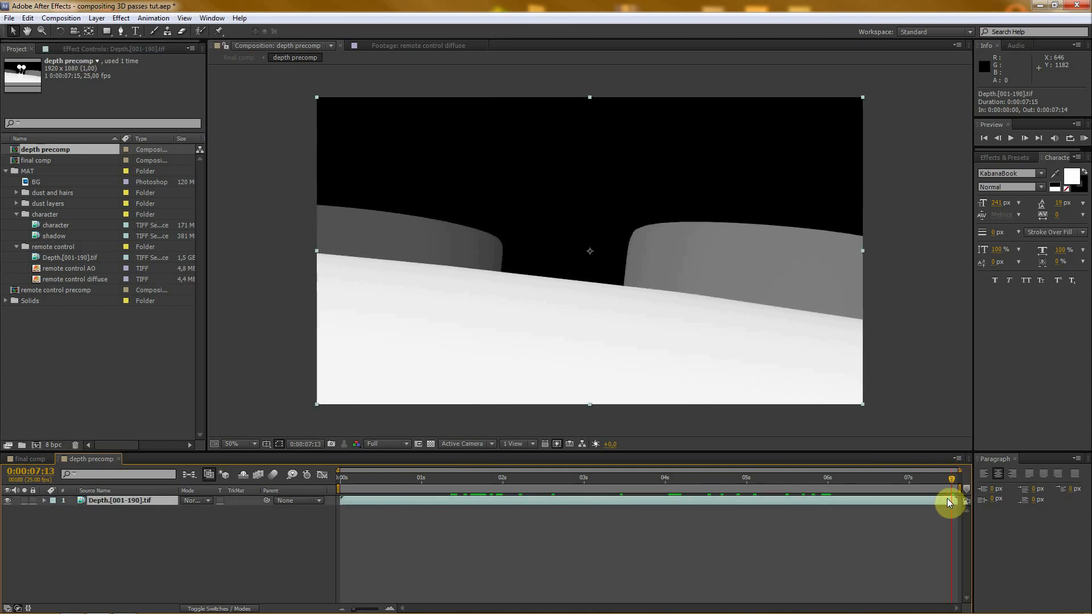
right_click(947, 498)
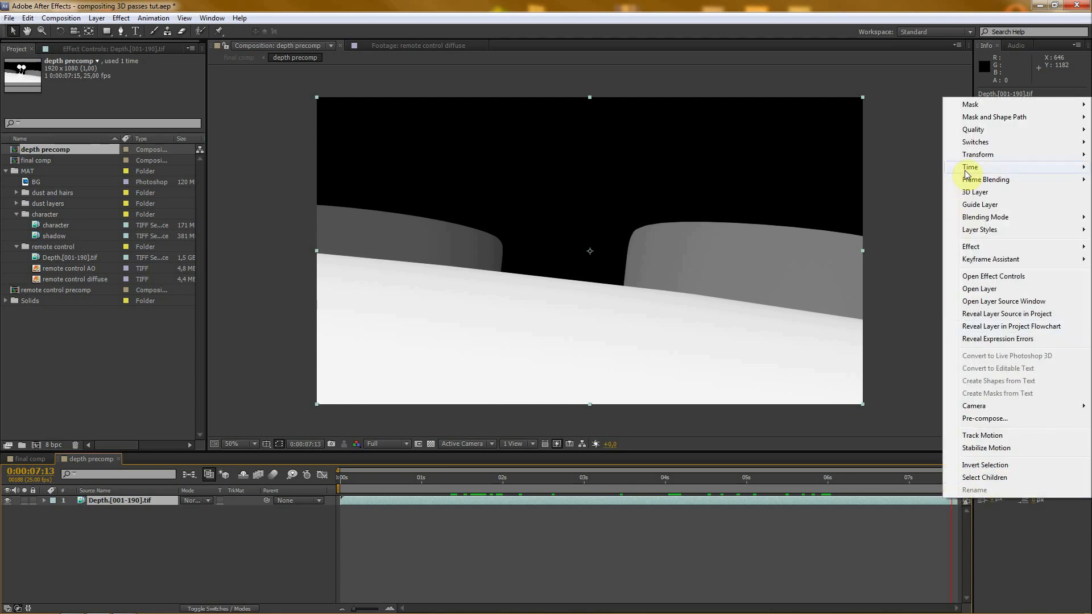
mouse_move(960, 170)
left_click(836, 204)
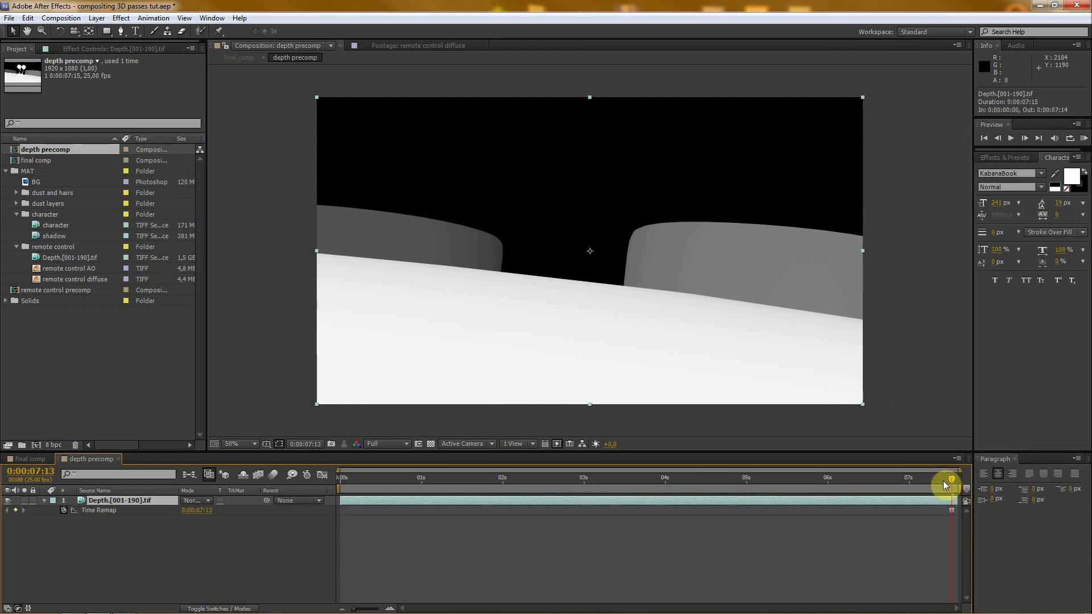
left_click_drag(951, 479, 353, 491)
- Compare the final comp with the depth precomp and display the depth precomp's background as a transparency grid
left_click(35, 459)
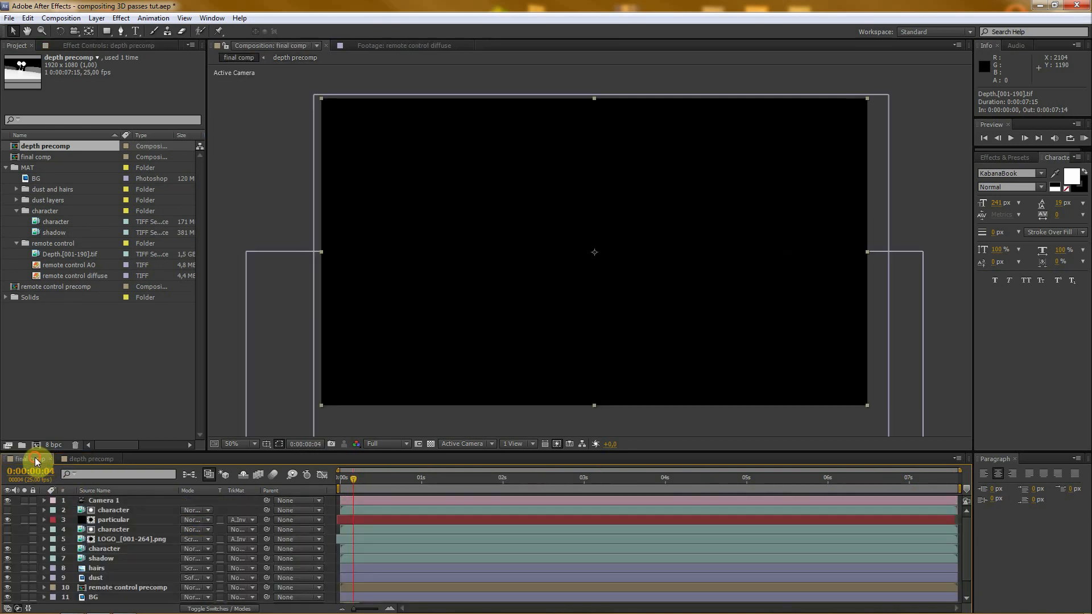
left_click_drag(185, 453, 185, 374)
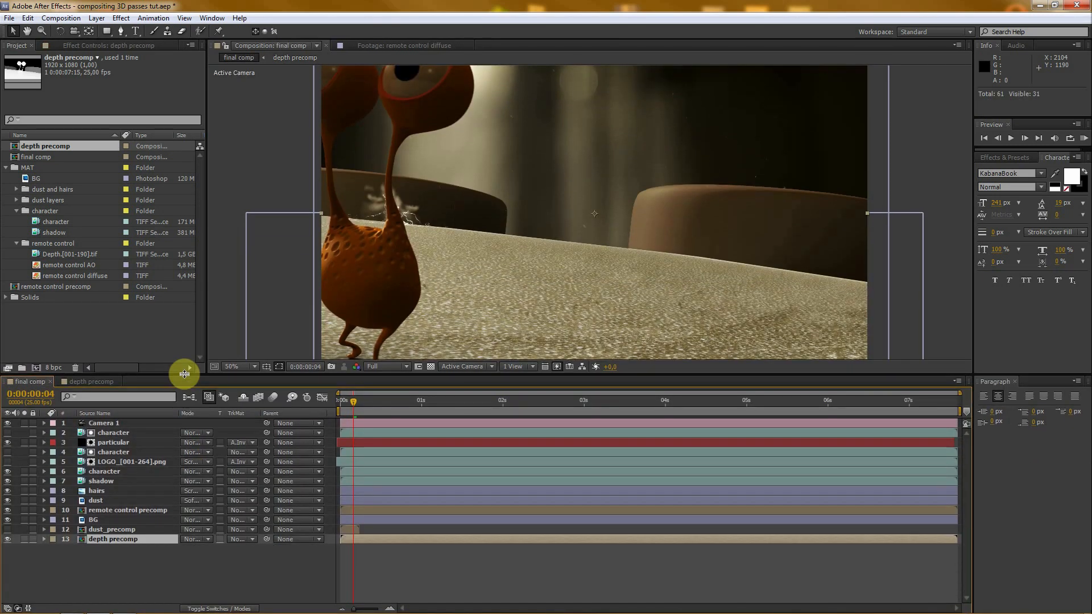
left_click(88, 382)
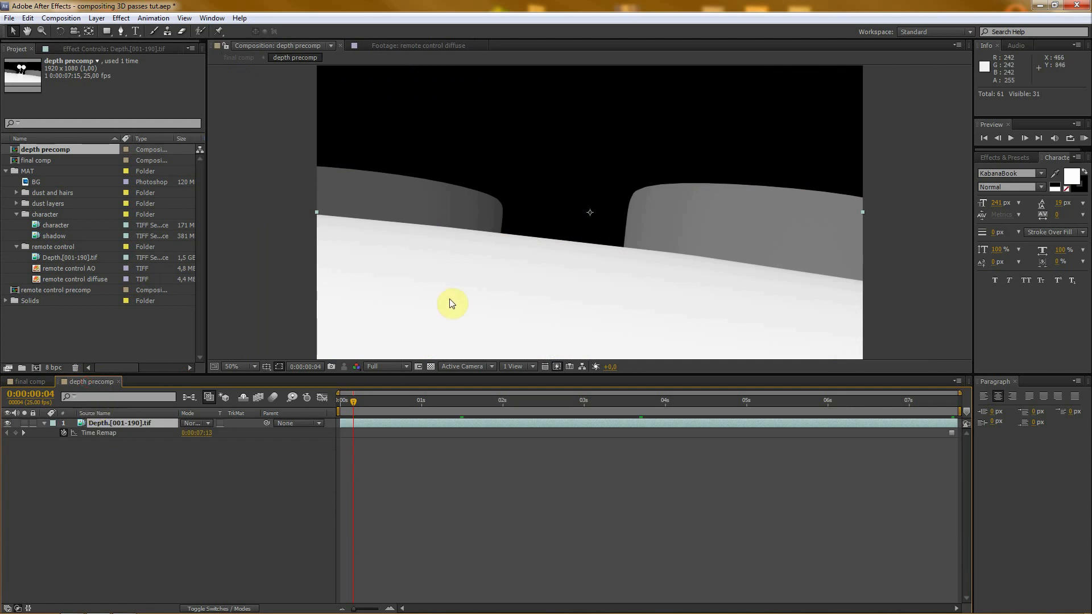
left_click(430, 367)
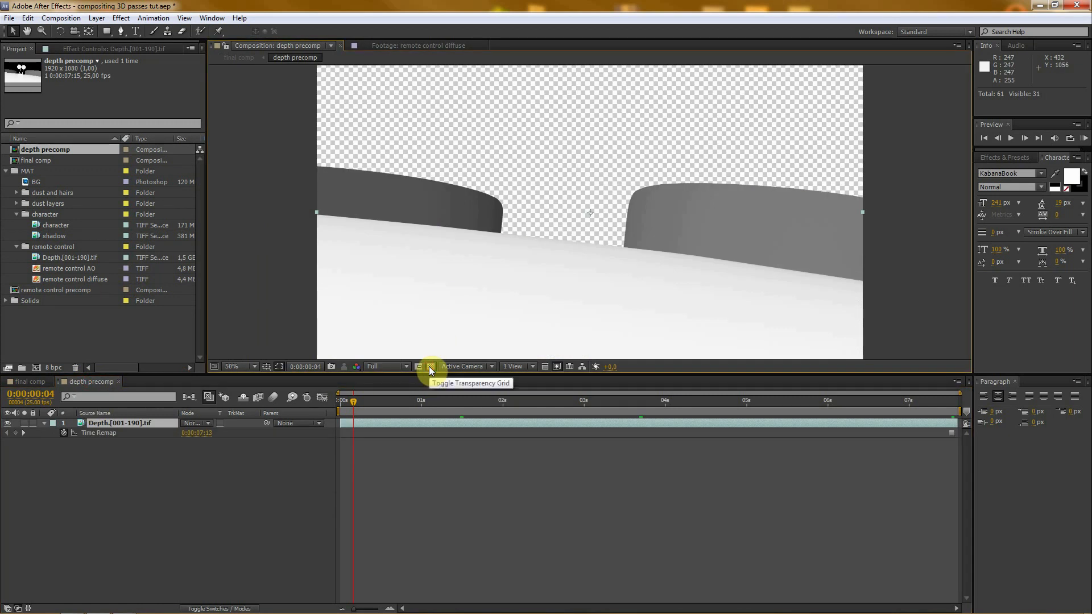
left_click_drag(500, 374, 500, 417)
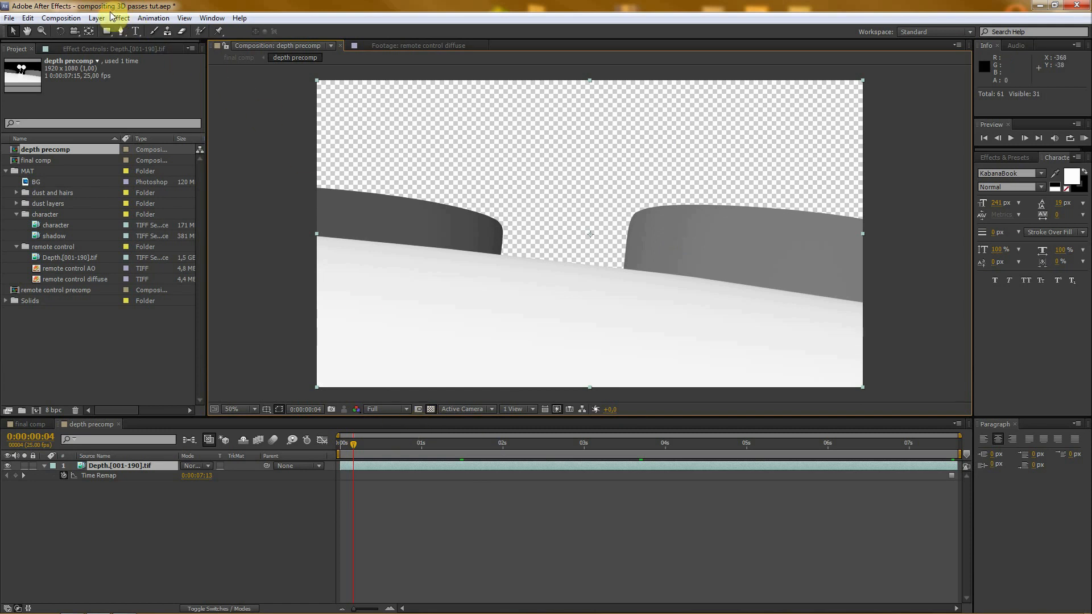
- Create a black 1920 x 1080 px solid in the depth precomp and place it below the depth layer
left_click(91, 18)
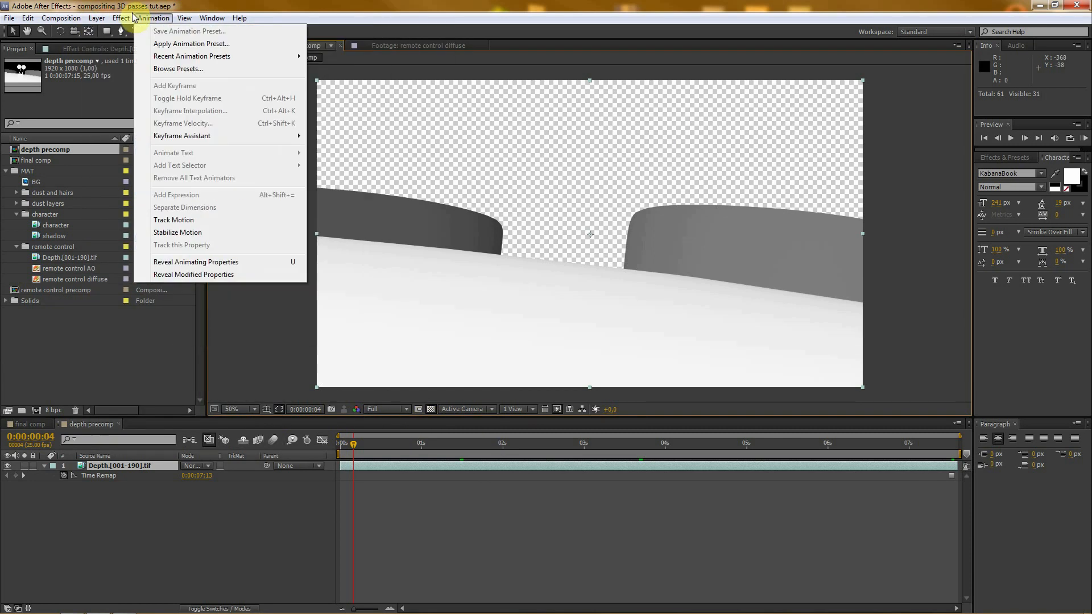
mouse_move(102, 33)
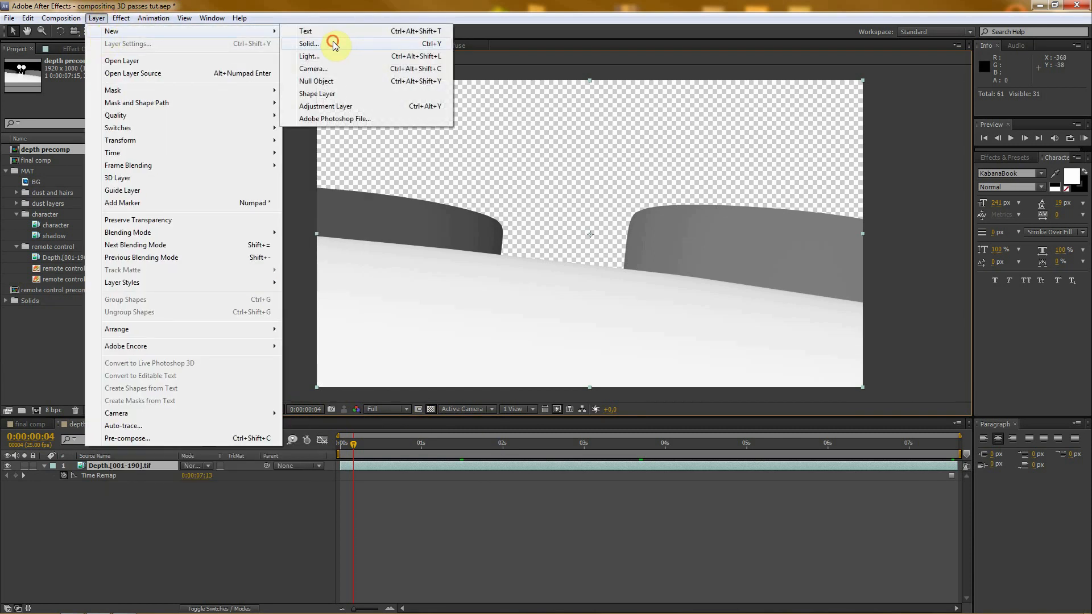
left_click(332, 41)
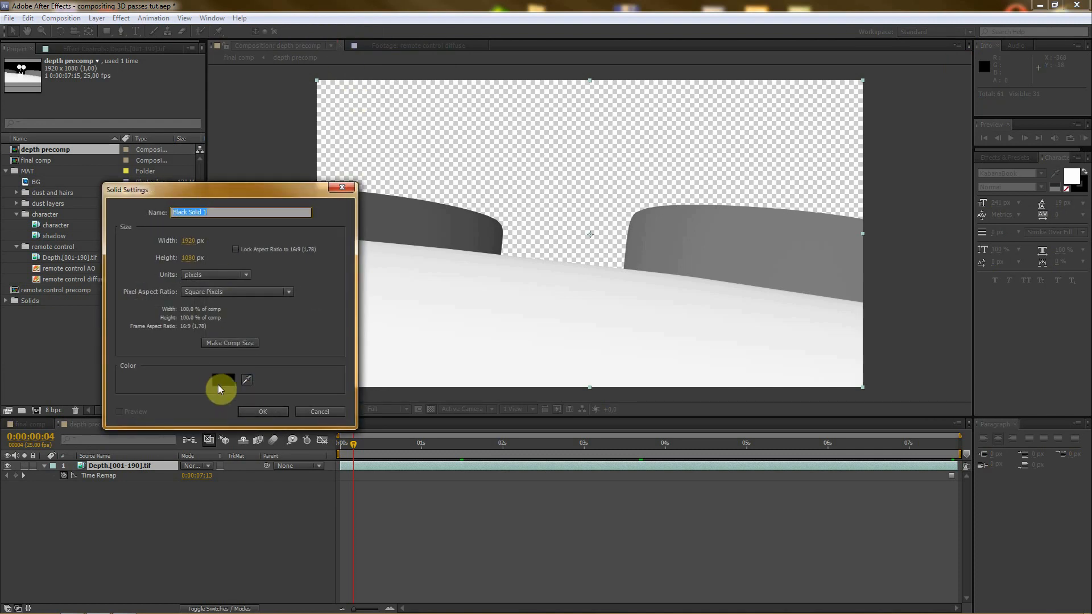
left_click(261, 411)
left_click_drag(134, 465, 136, 515)
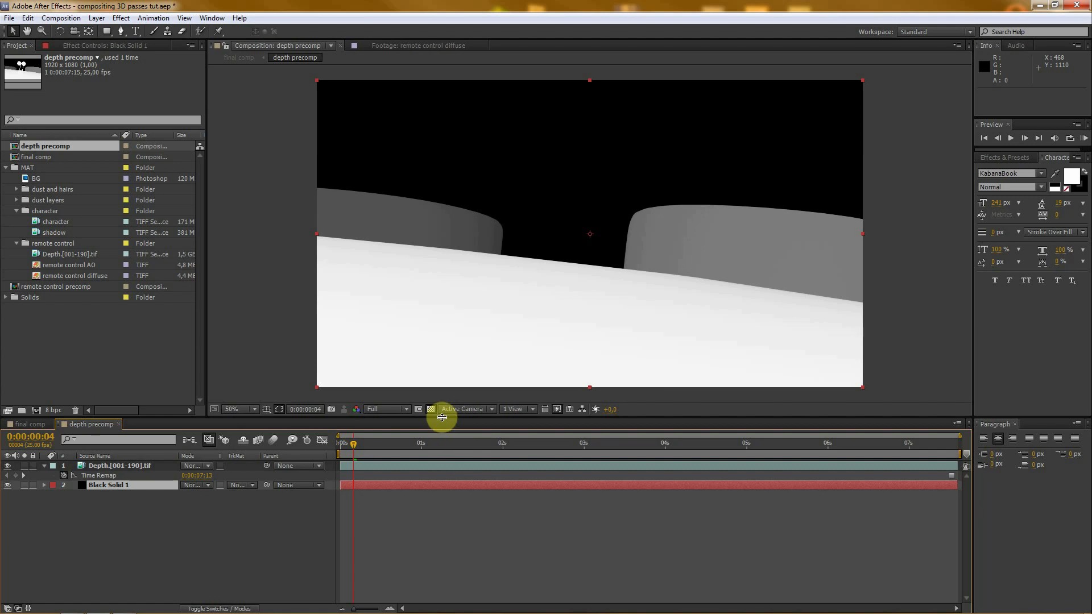
- Return to the final comp, move the current time to 0:00:05:12 and hide the depth precomp layer
left_click_drag(442, 418, 441, 452)
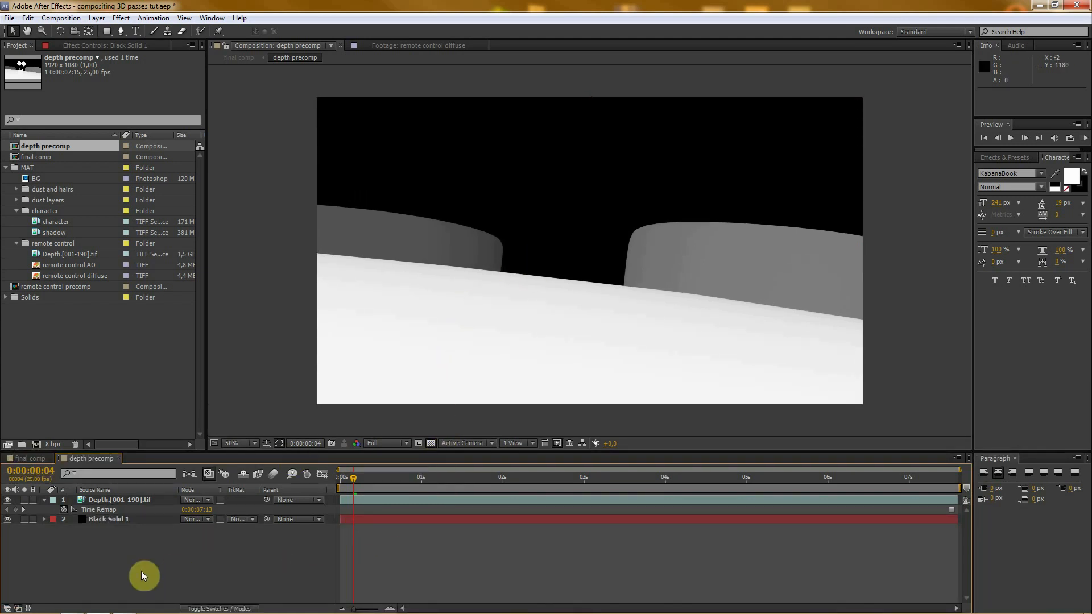
left_click(26, 458)
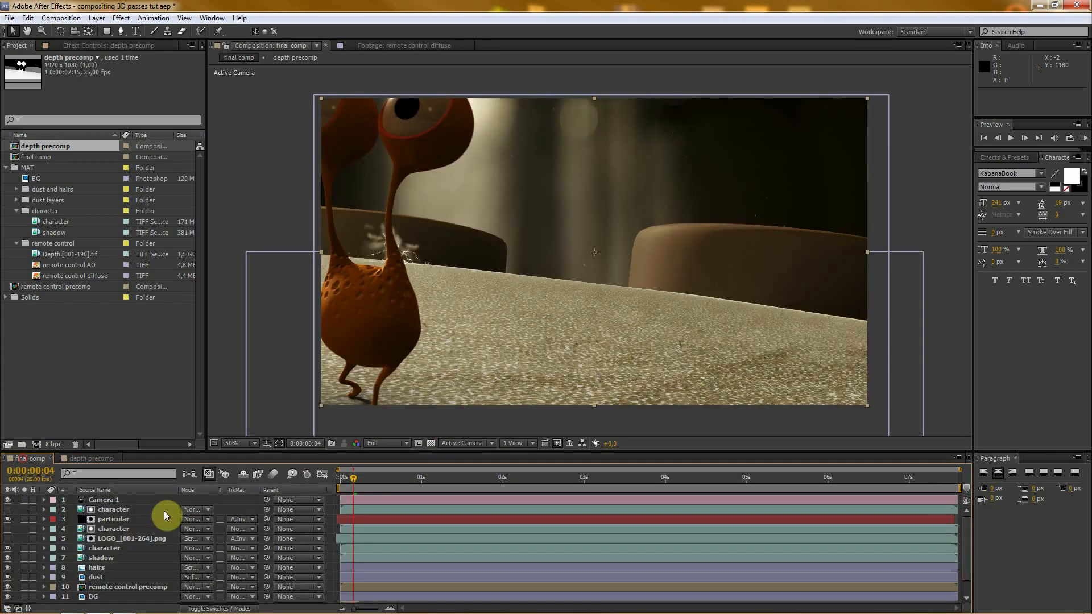
left_click_drag(203, 455, 203, 384)
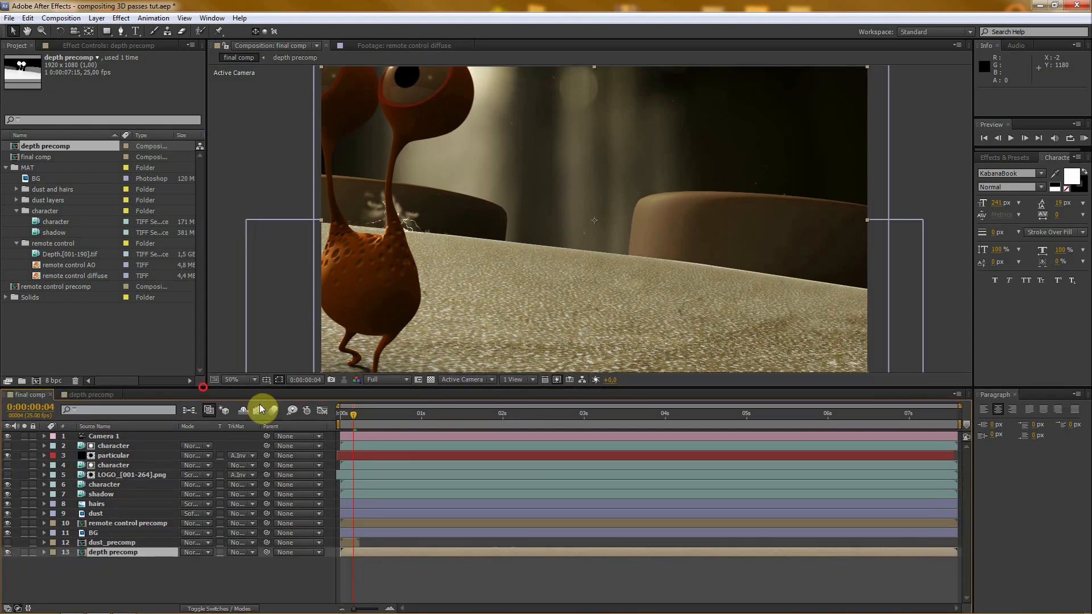
left_click_drag(469, 418, 786, 418)
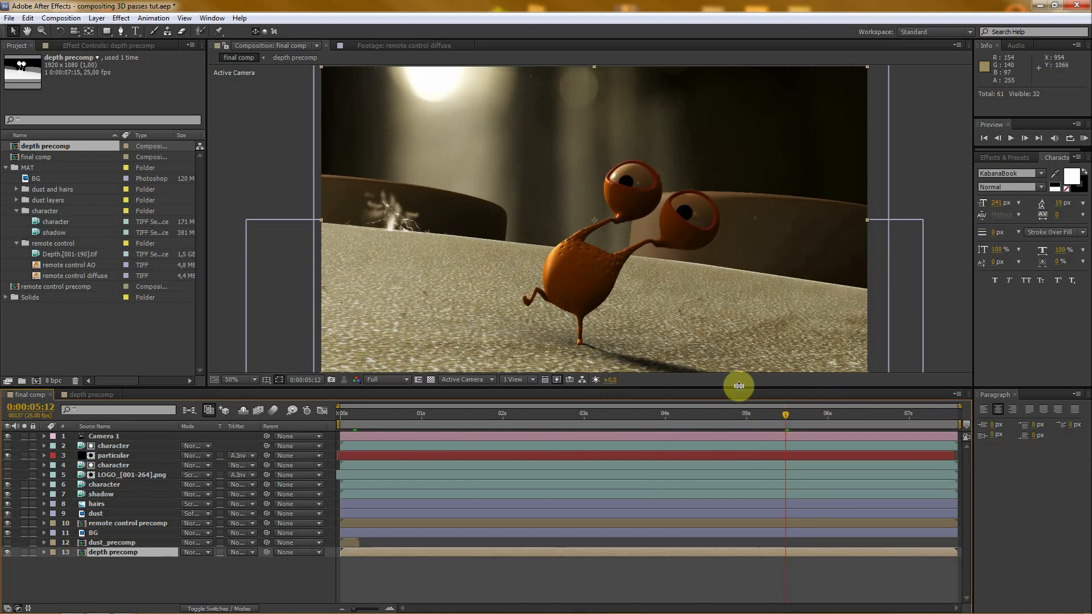
left_click_drag(738, 387, 738, 410)
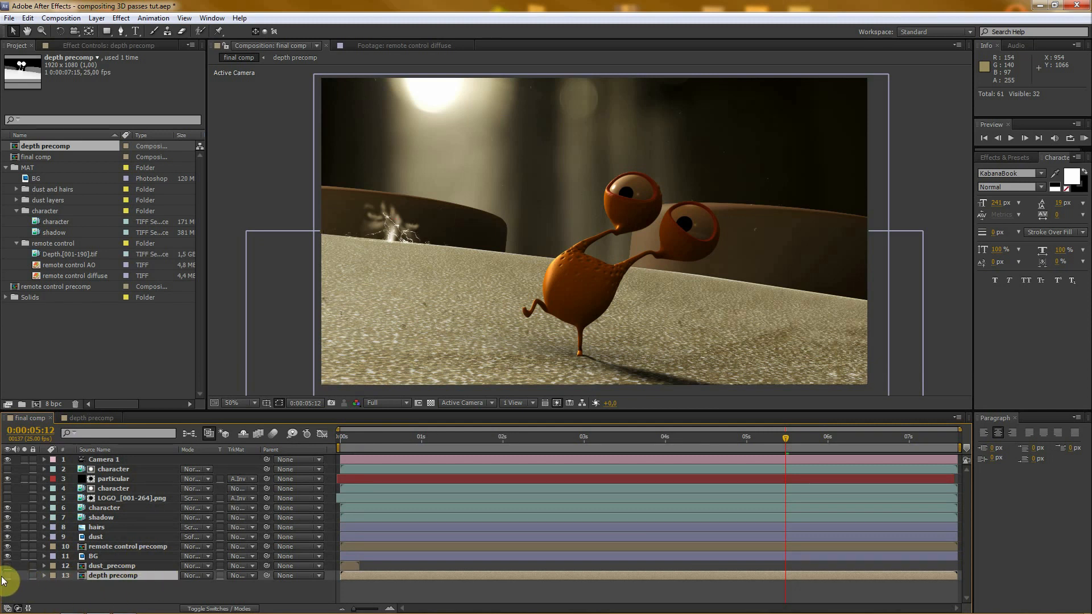
- Create an adjustment layer named DOF and place it between the visible character layer and the shadow layer
left_click(96, 18)
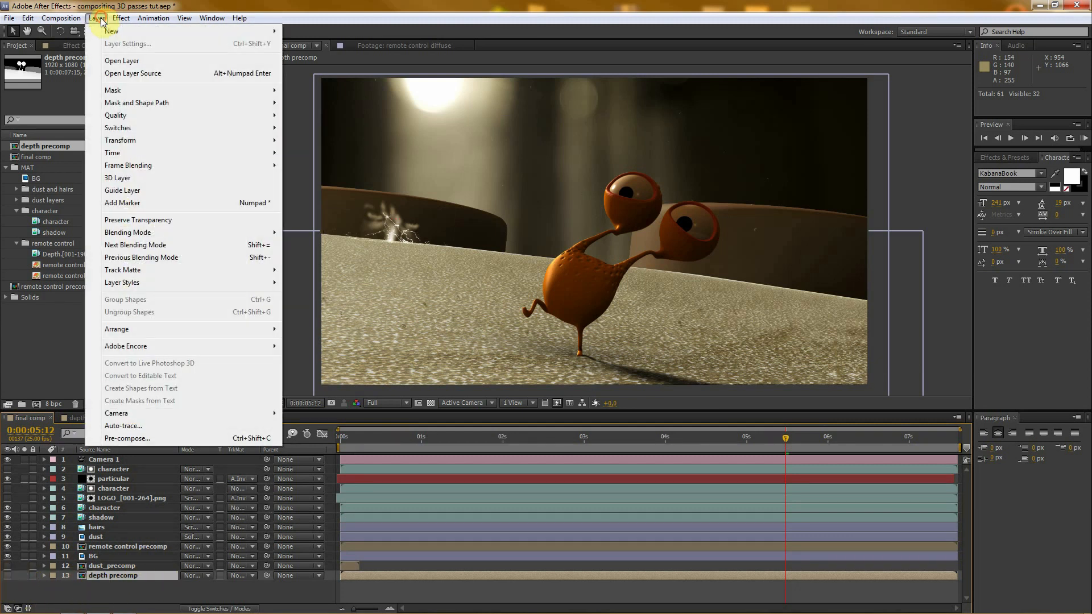
mouse_move(111, 30)
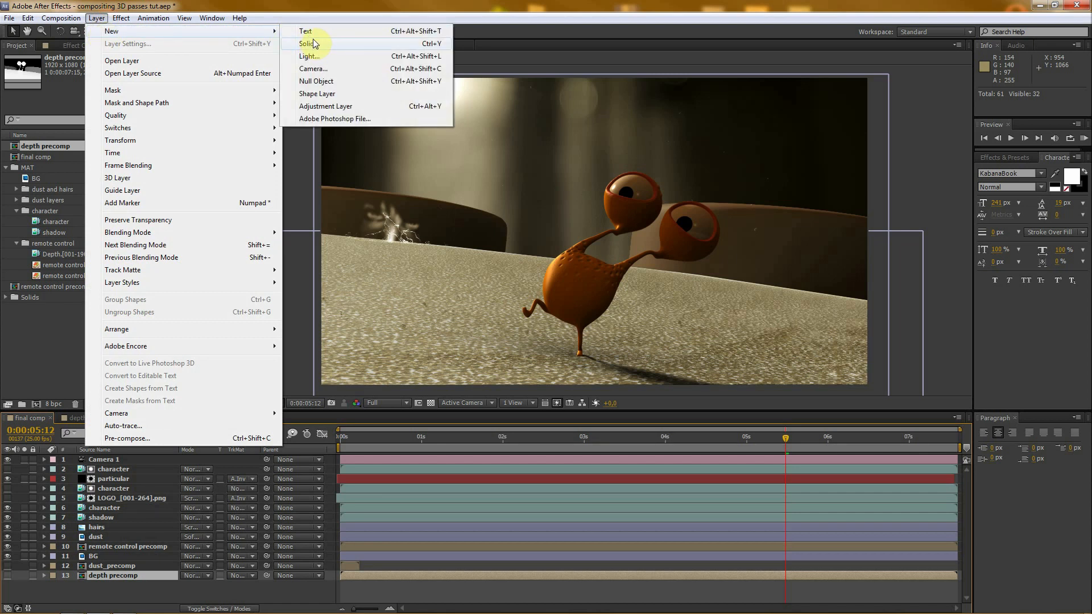
left_click(319, 107)
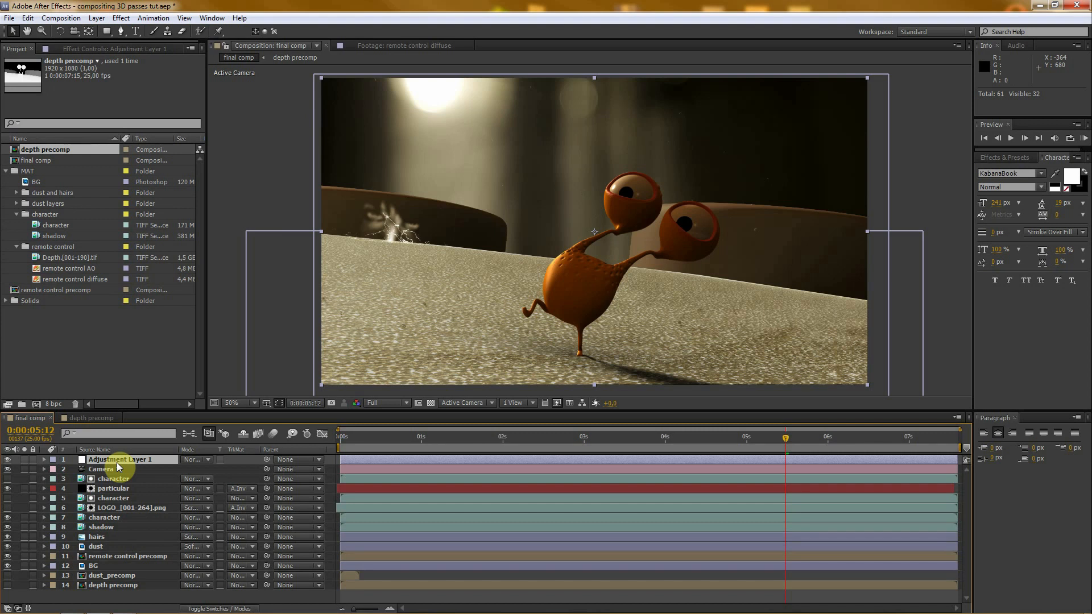
key("Return")
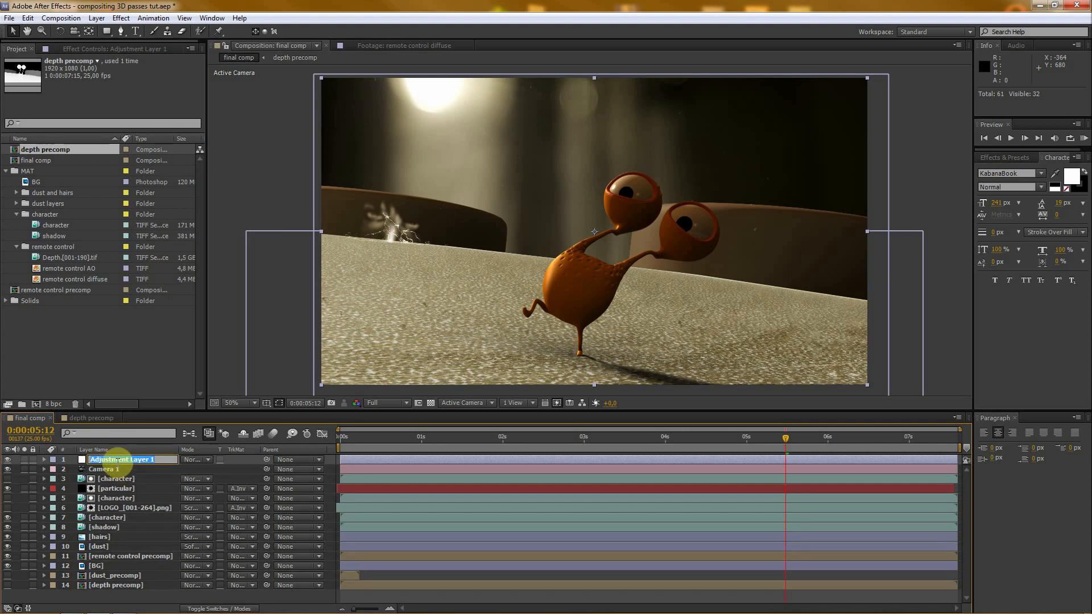
type("DOF")
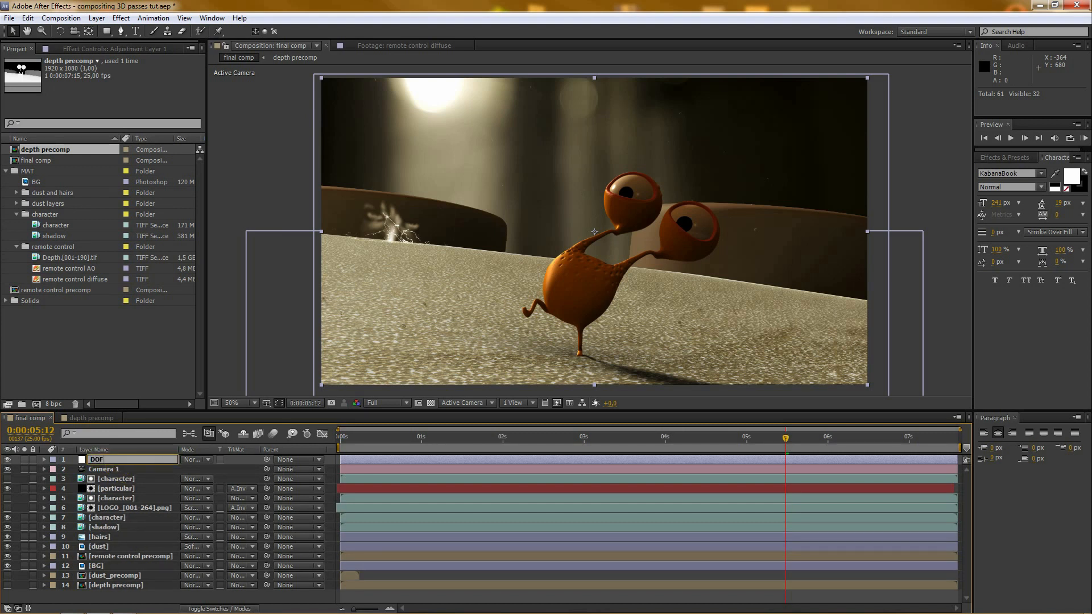
key("Return")
left_click_drag(124, 459, 121, 522)
key("Caps_Lock")
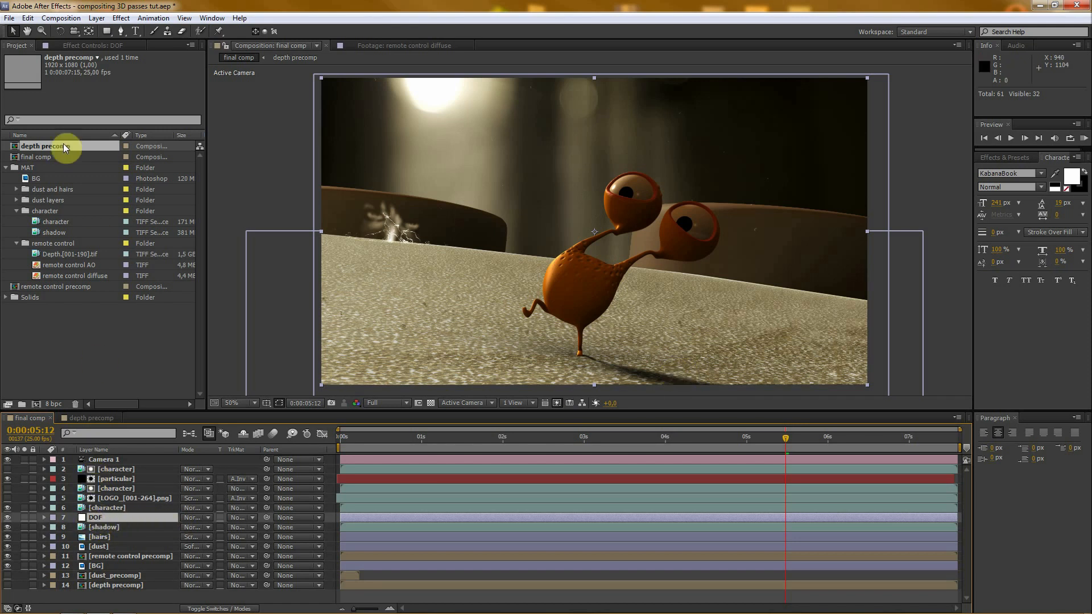
- Apply the Frischluft FL Depth Of Field effect to the DOF layer and enlarge the effect controls area
left_click(100, 47)
right_click(40, 131)
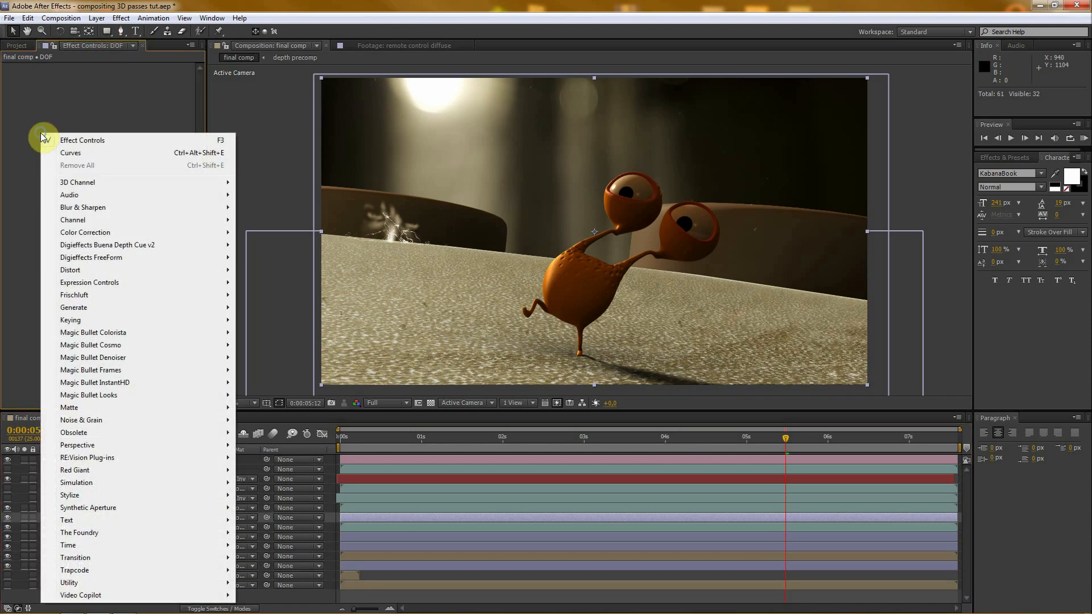
mouse_move(82, 295)
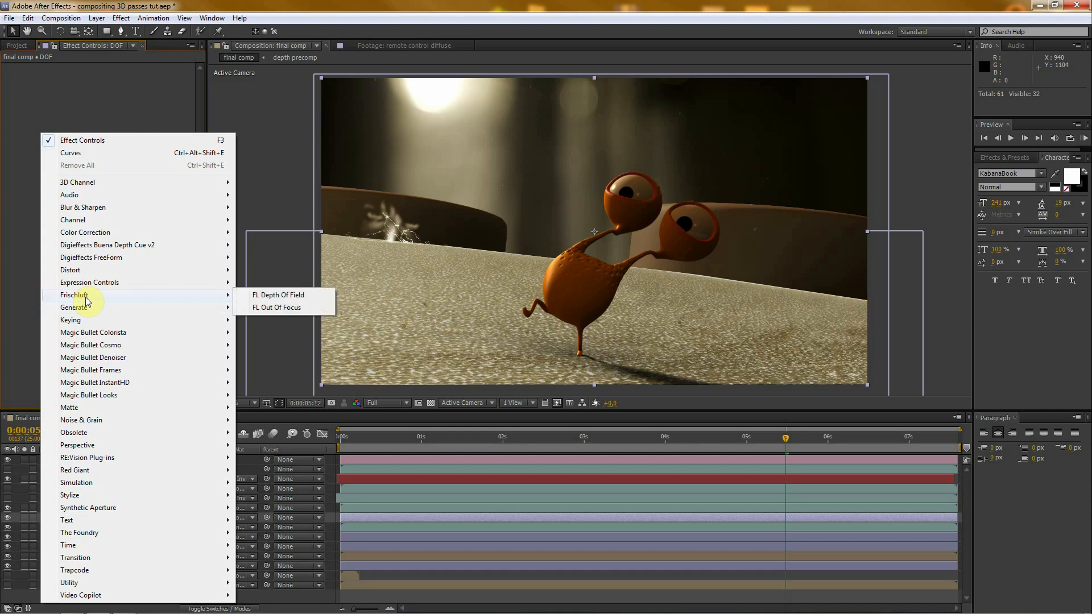
left_click(266, 297)
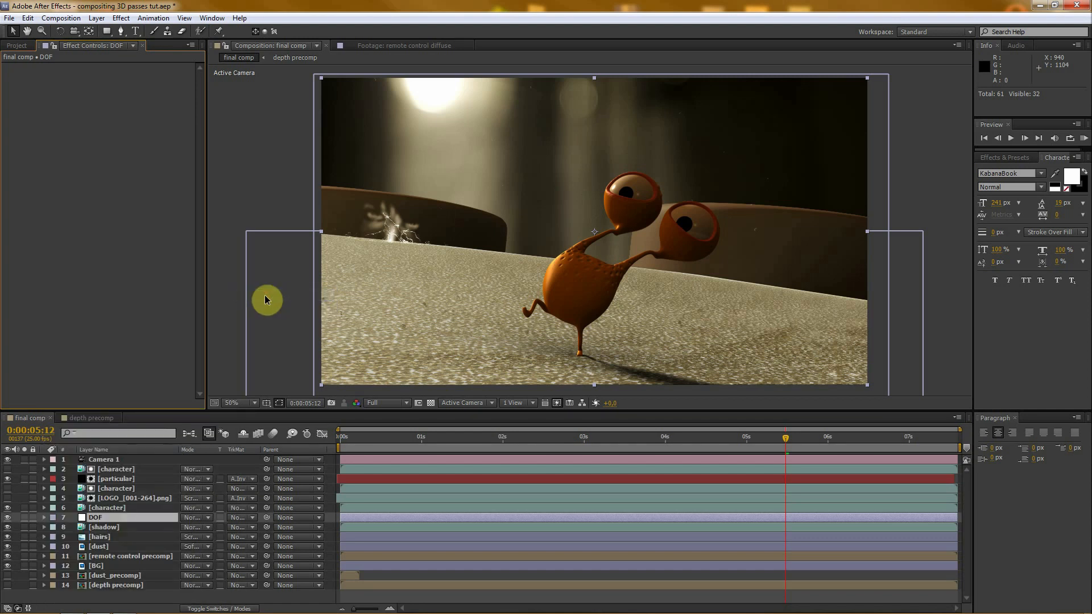
left_click_drag(206, 296, 351, 283)
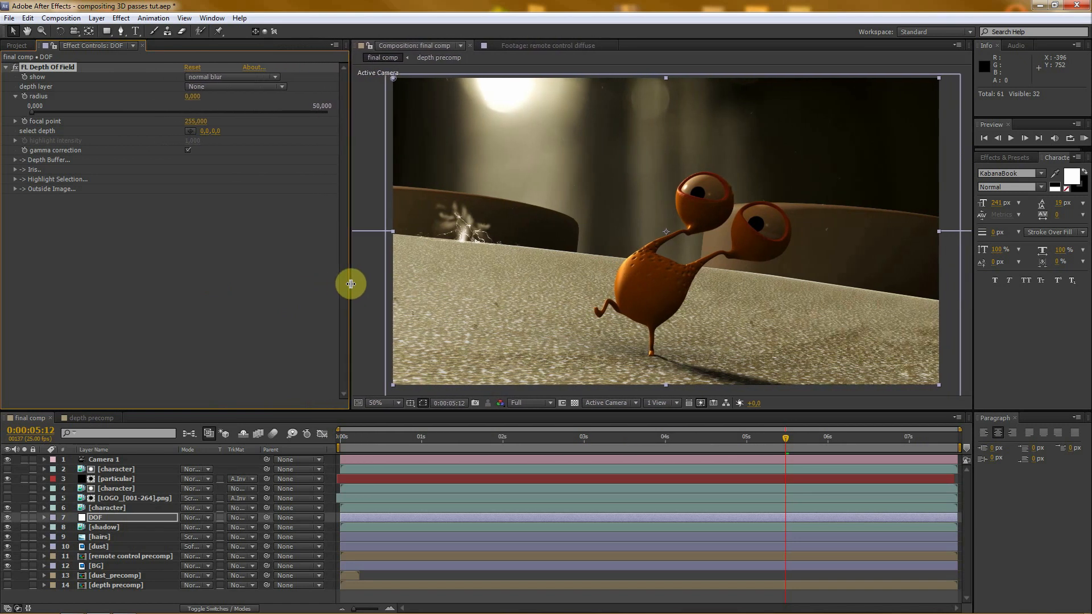
left_click_drag(483, 411, 483, 416)
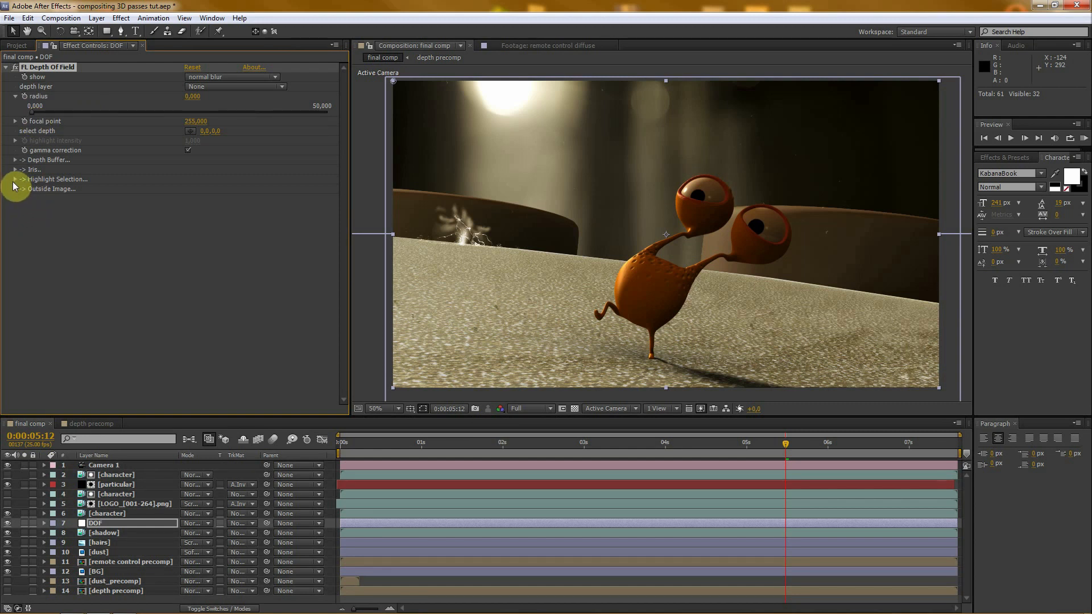
- Enable highlight selection in the FL Depth Of Field effect
left_click(15, 179)
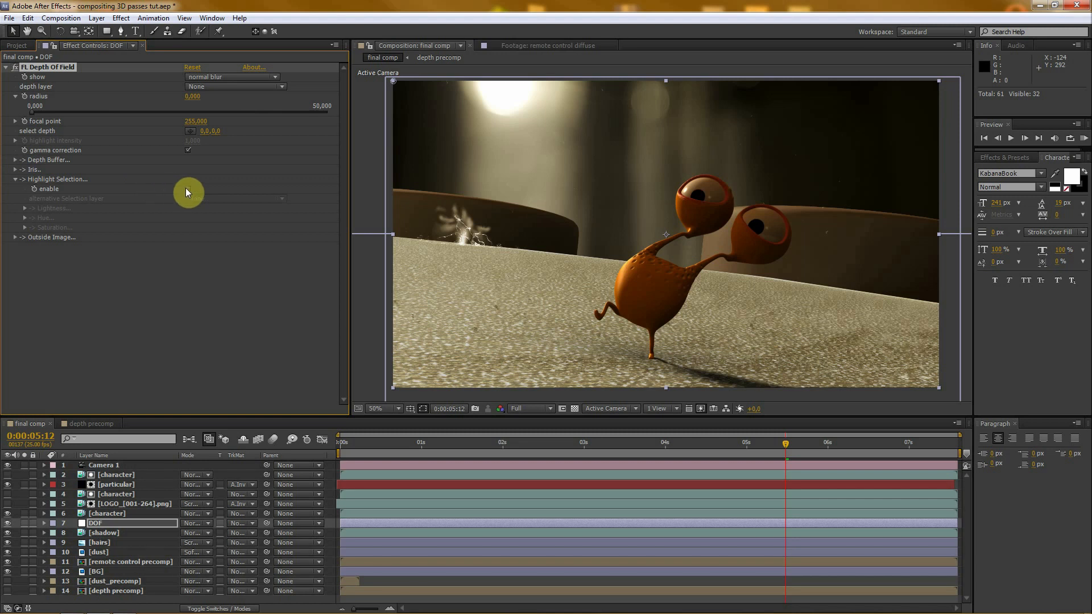
left_click(187, 189)
left_click(13, 181)
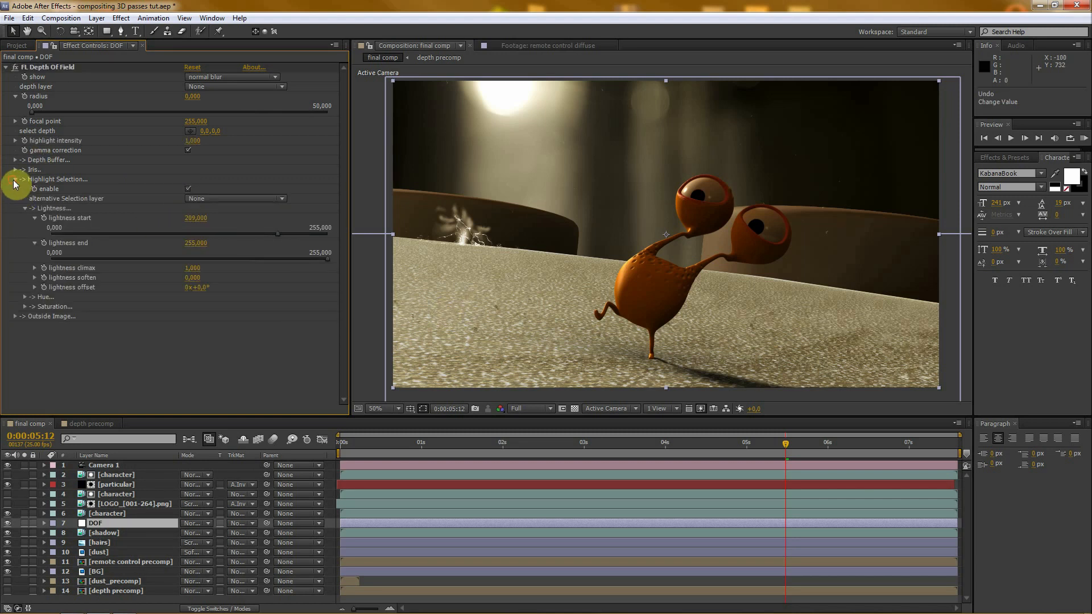
left_click(15, 180)
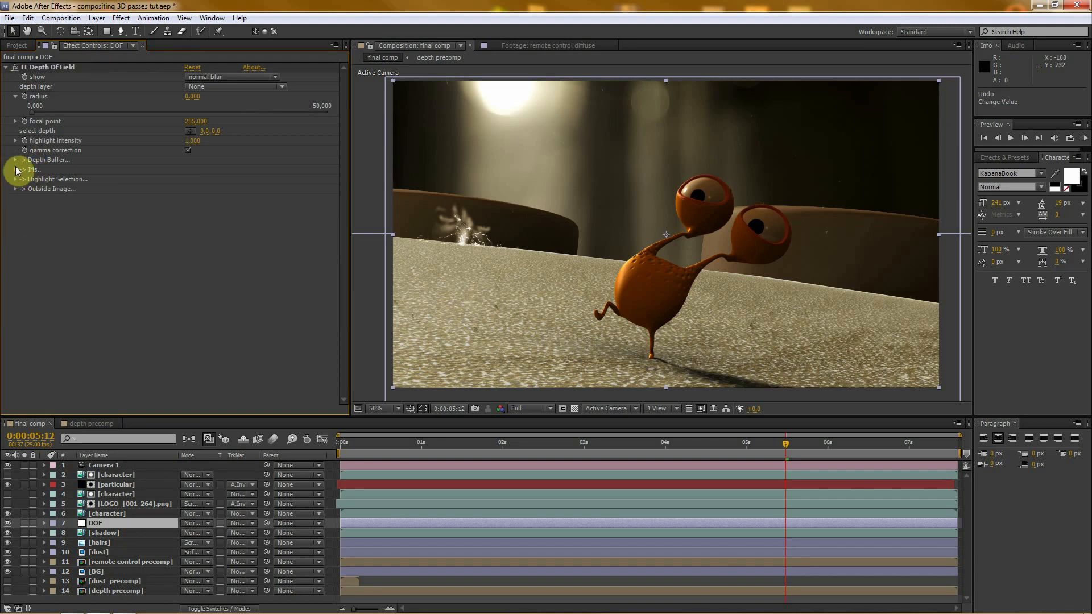
- Set the iris facets to 7 and rounded facets to 0
left_click(16, 169)
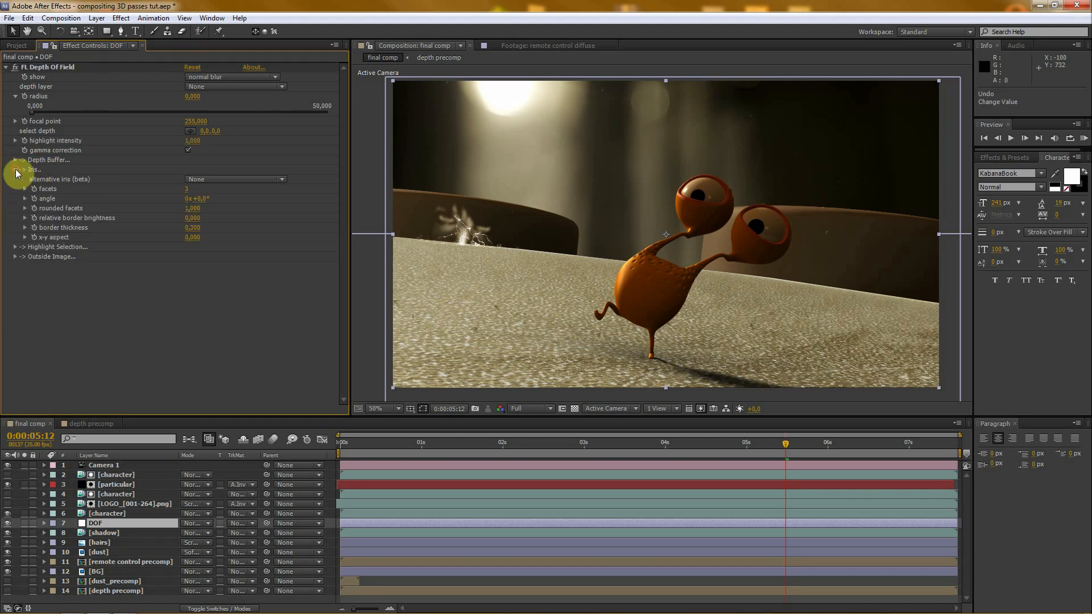
left_click(188, 190)
type("7")
key("Return")
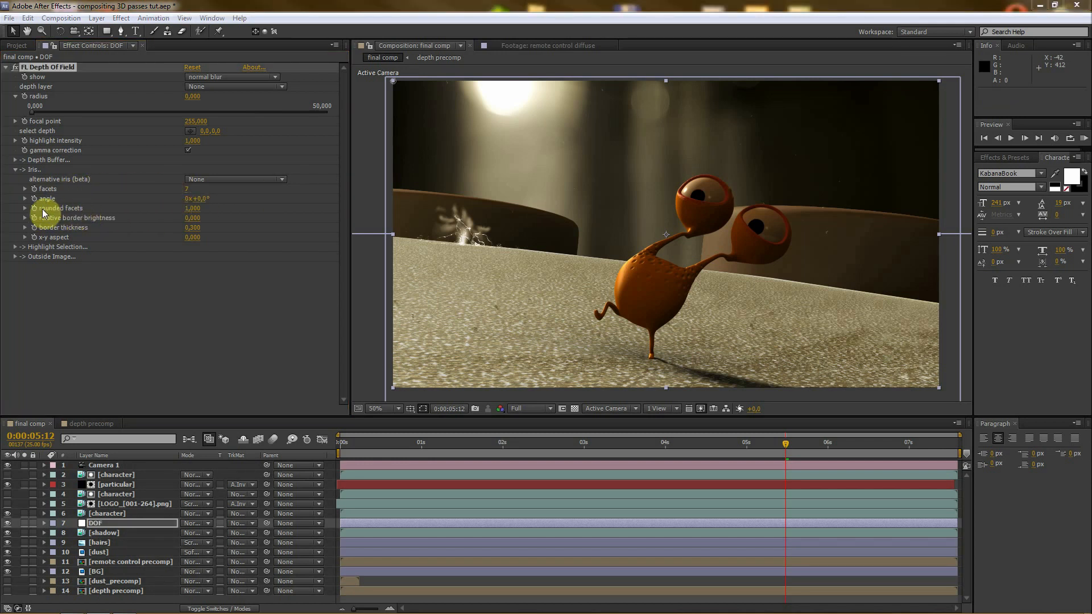
left_click(194, 209)
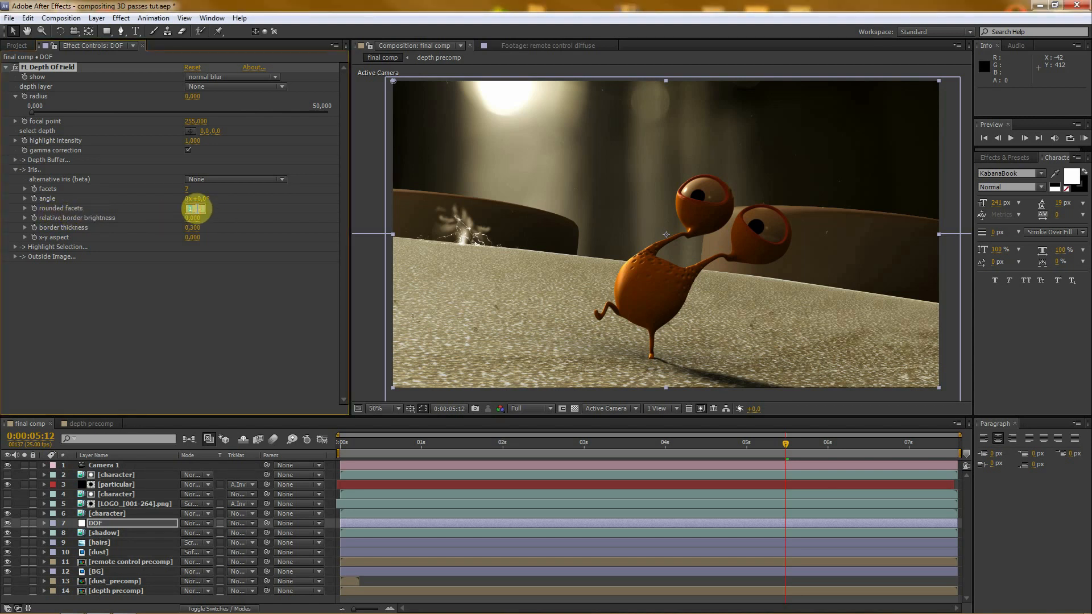
type("0")
key("Return")
left_click(200, 284)
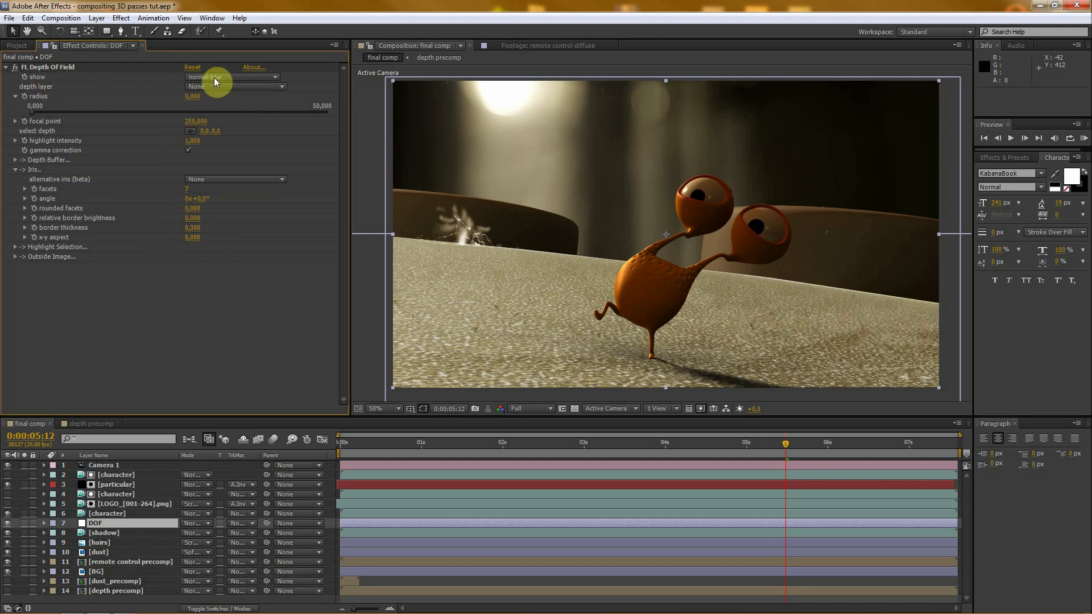
- Assign the depth precomp as the effect's depth layer and pick the focal depth on the character's upper eye
left_click(231, 87)
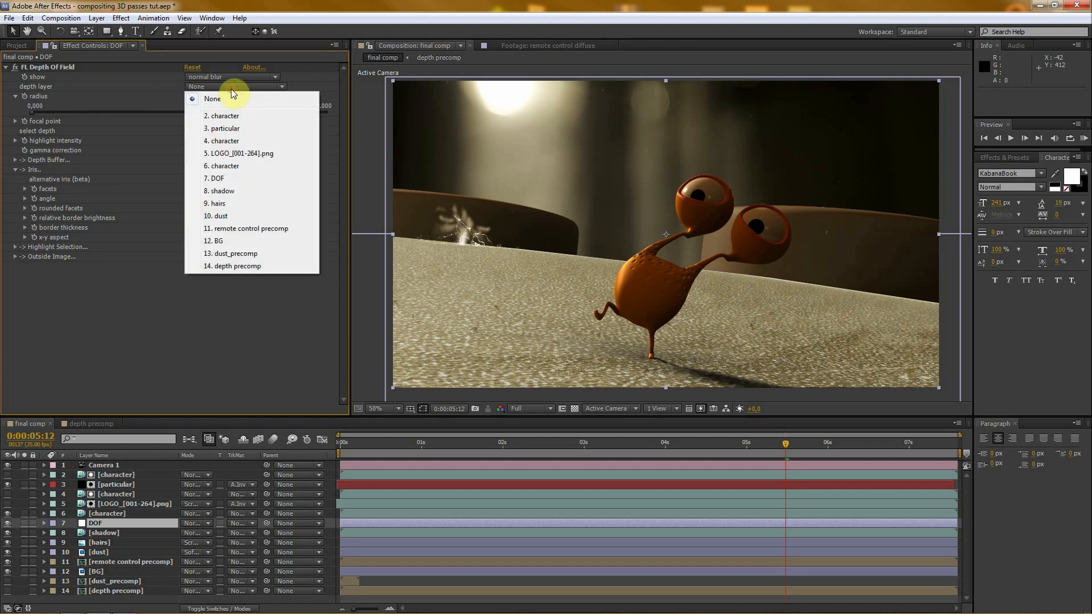
left_click(237, 266)
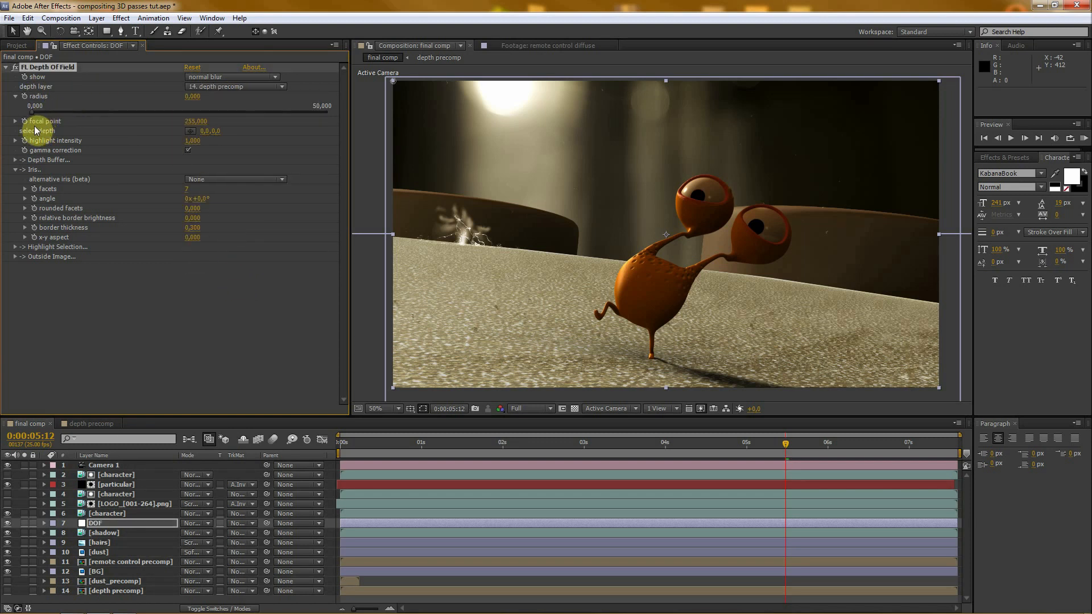
left_click(189, 131)
left_click(703, 195)
left_click_drag(703, 195, 705, 201)
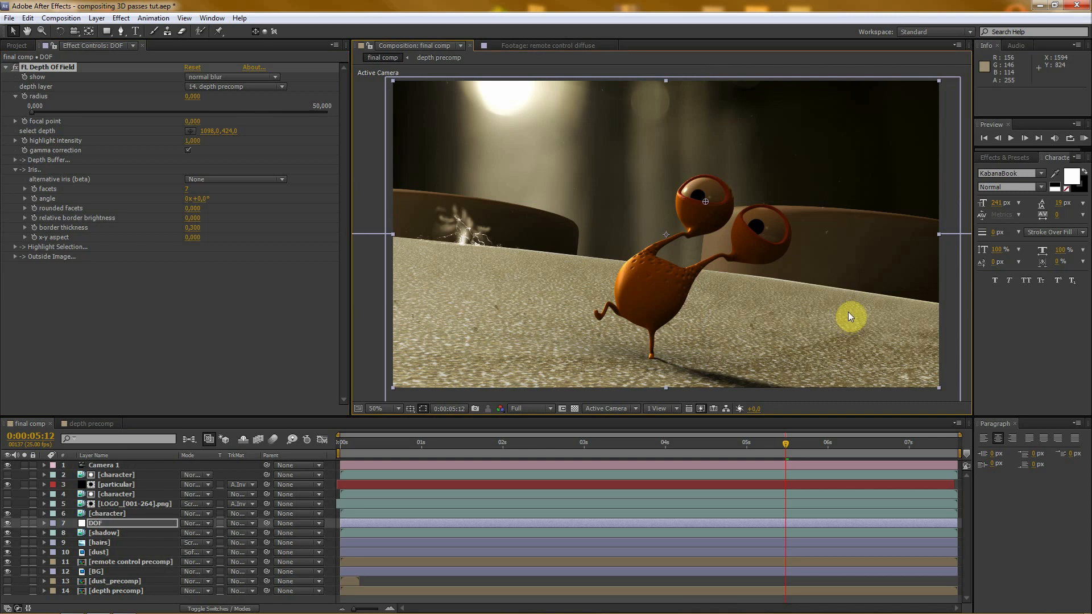
- Set the depth of field radius to 30
left_click_drag(189, 101, 48, 101)
left_click(192, 96)
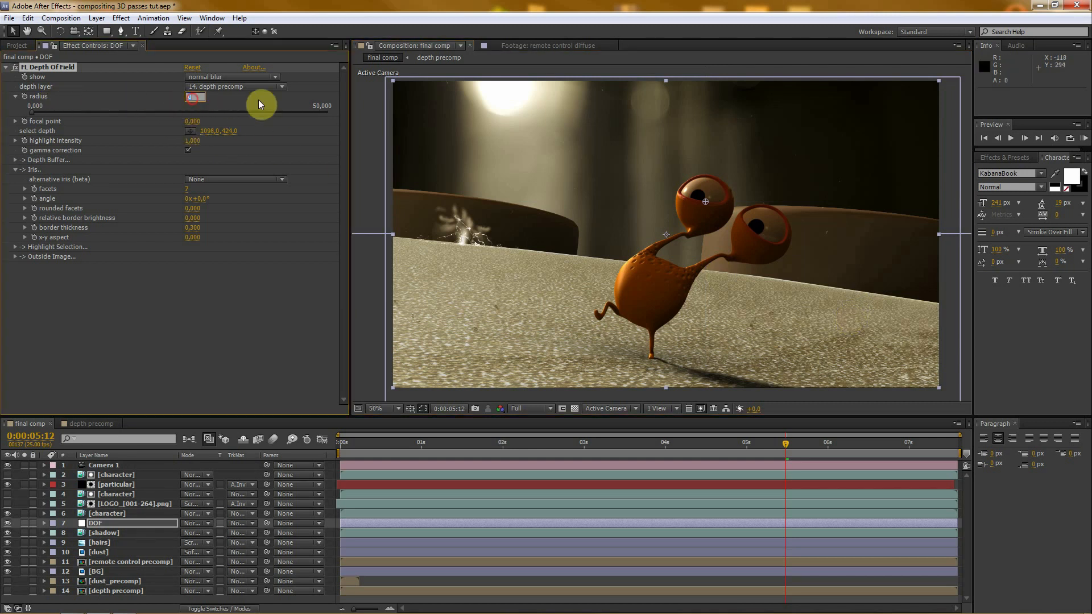
type("30")
left_click(258, 98)
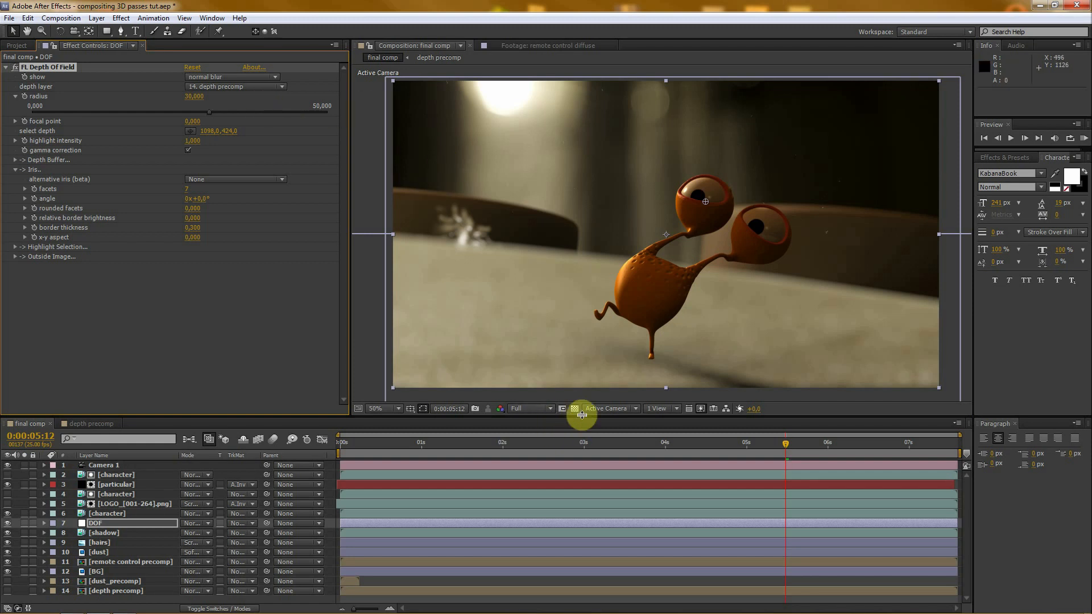
- Move the focal depth point to the ground beside the character's foot and set the blur radius to 50
left_click_drag(582, 415, 581, 418)
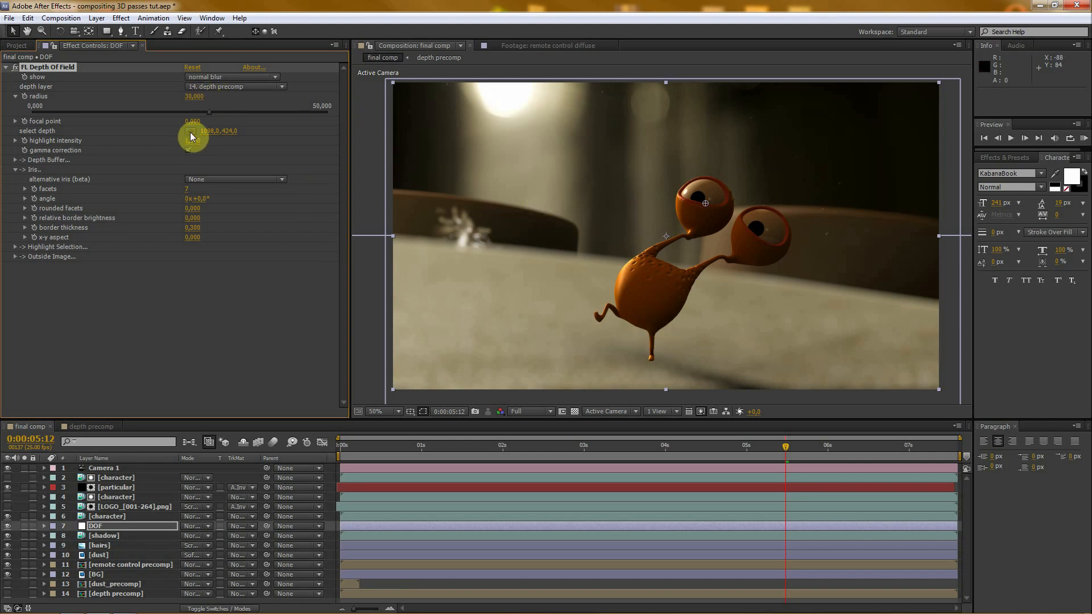
left_click_drag(190, 135, 690, 363)
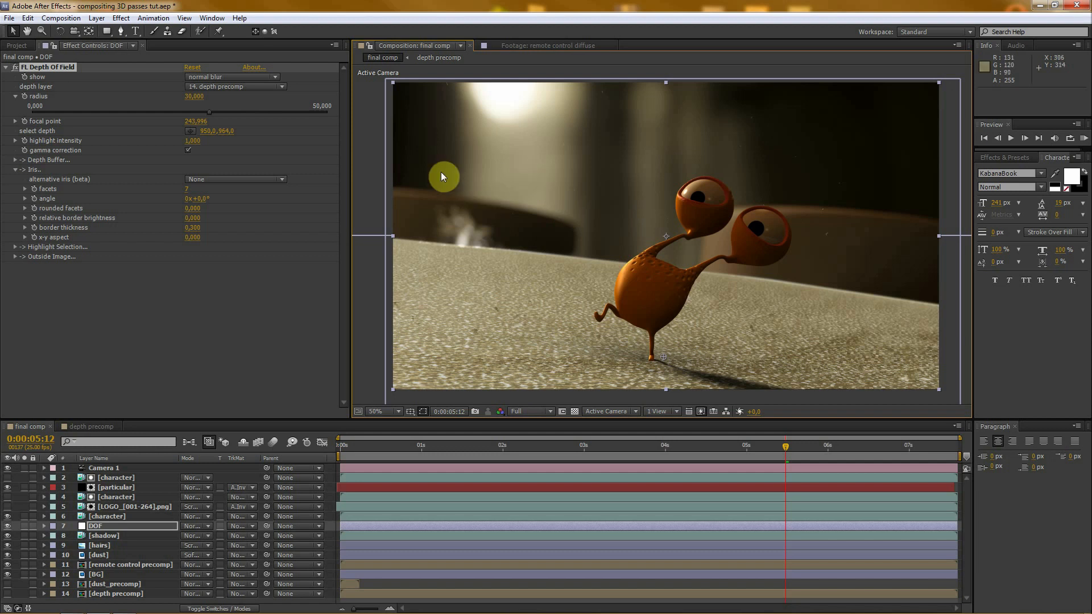
left_click(195, 97)
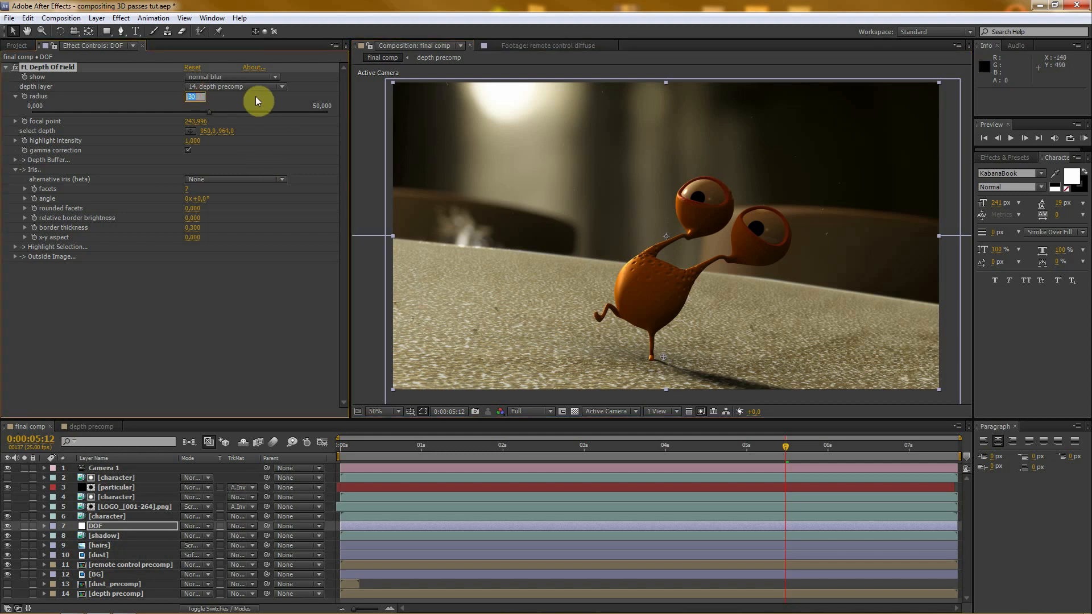
type("50")
key("Return")
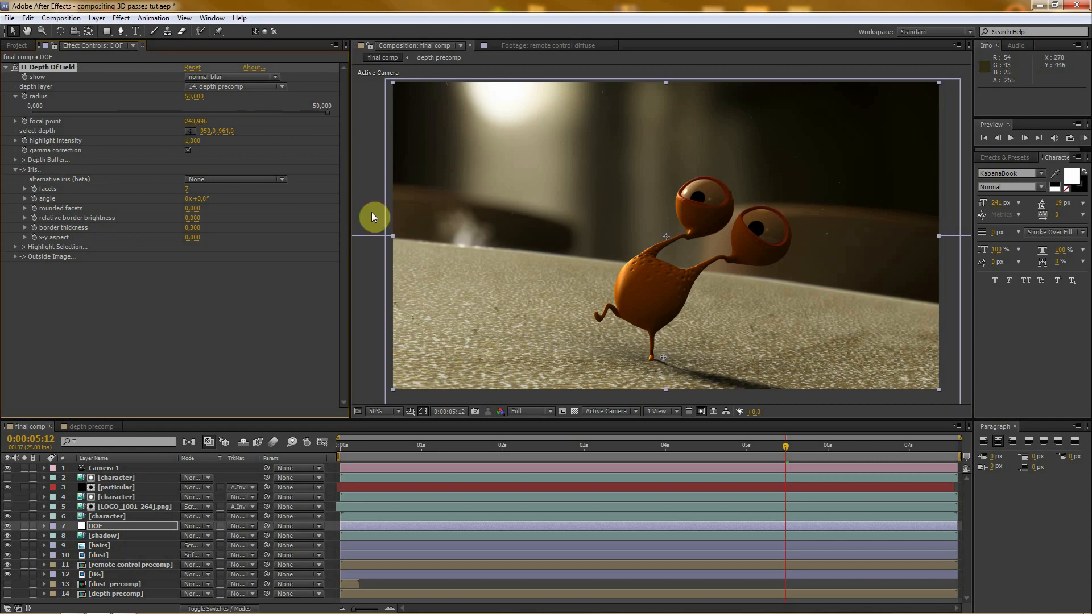
- Examine the blurred background, the ground and the character's edges up close and in the full frame
scroll(702, 280, "up", 1)
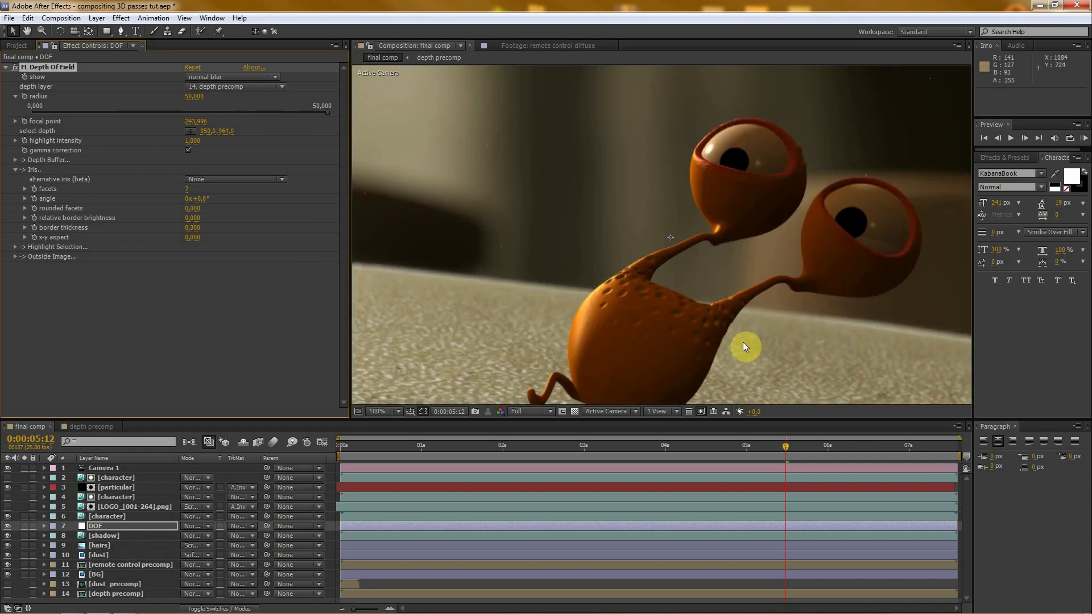
key("h")
left_click_drag(756, 341, 707, 227)
scroll(660, 250, "down", 1)
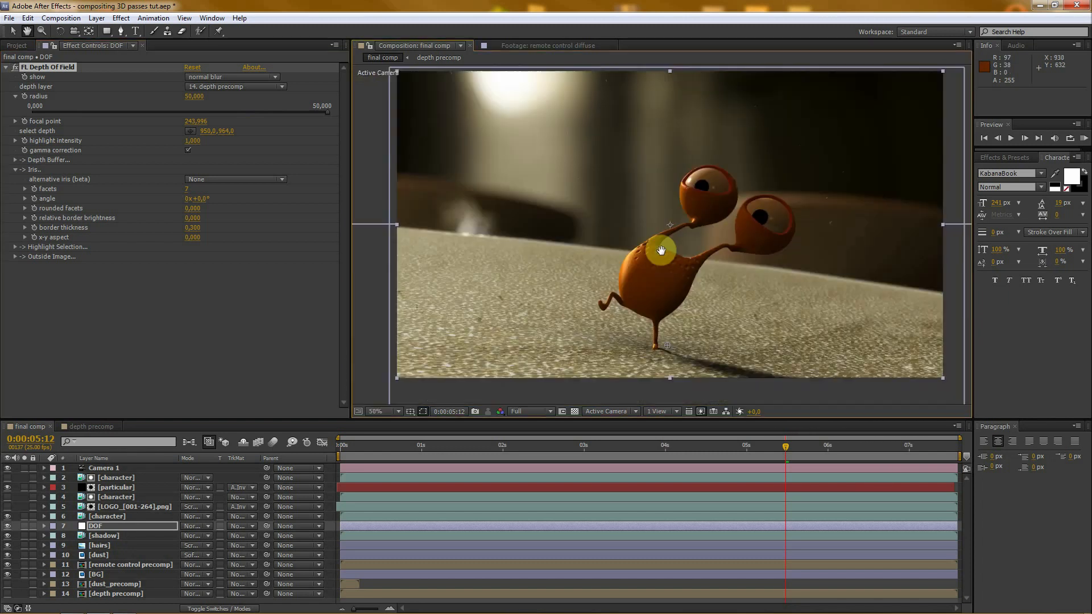
key("v")
scroll(714, 211, "up", 1)
scroll(739, 211, "down", 1)
scroll(618, 206, "up", 1)
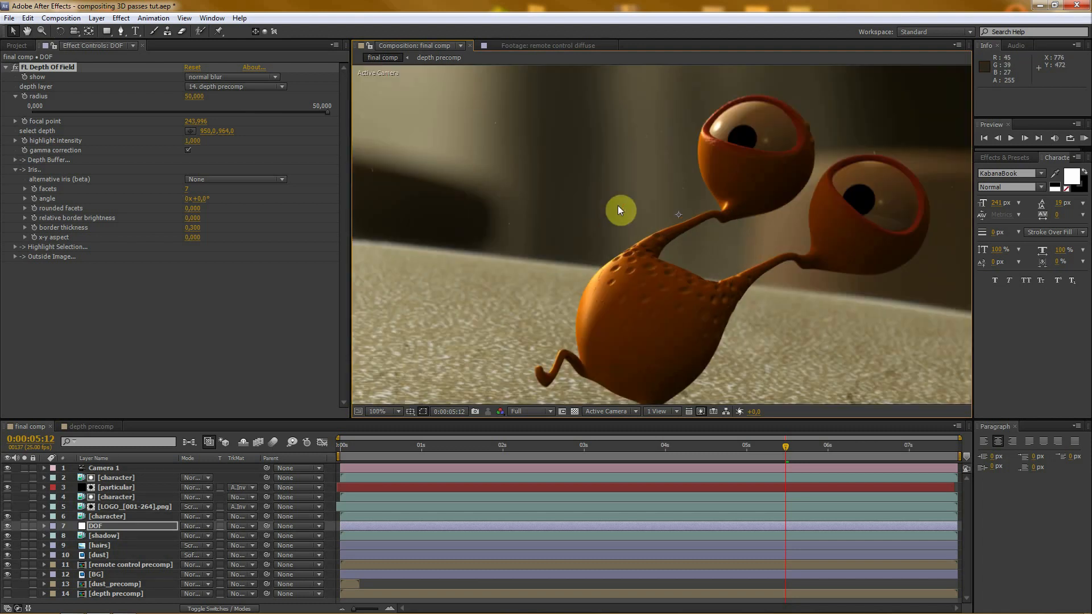
- Isolate the Camera 1 and particular layers by soloing them
scroll(577, 220, "down", 1)
scroll(576, 221, "down", 1)
scroll(576, 220, "up", 2)
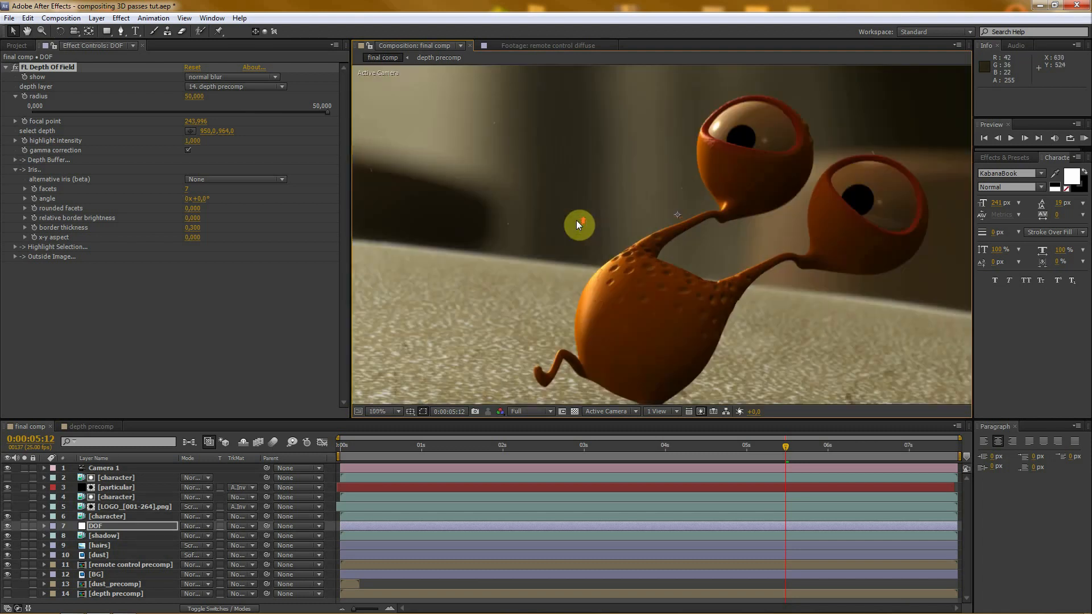
scroll(576, 220, "down", 1)
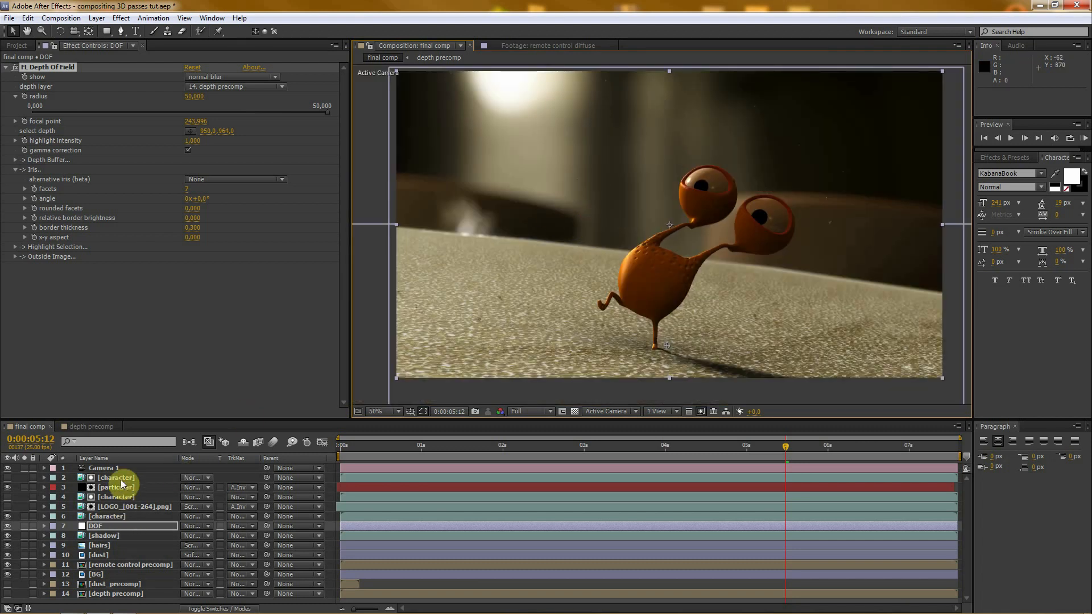
left_click(100, 468)
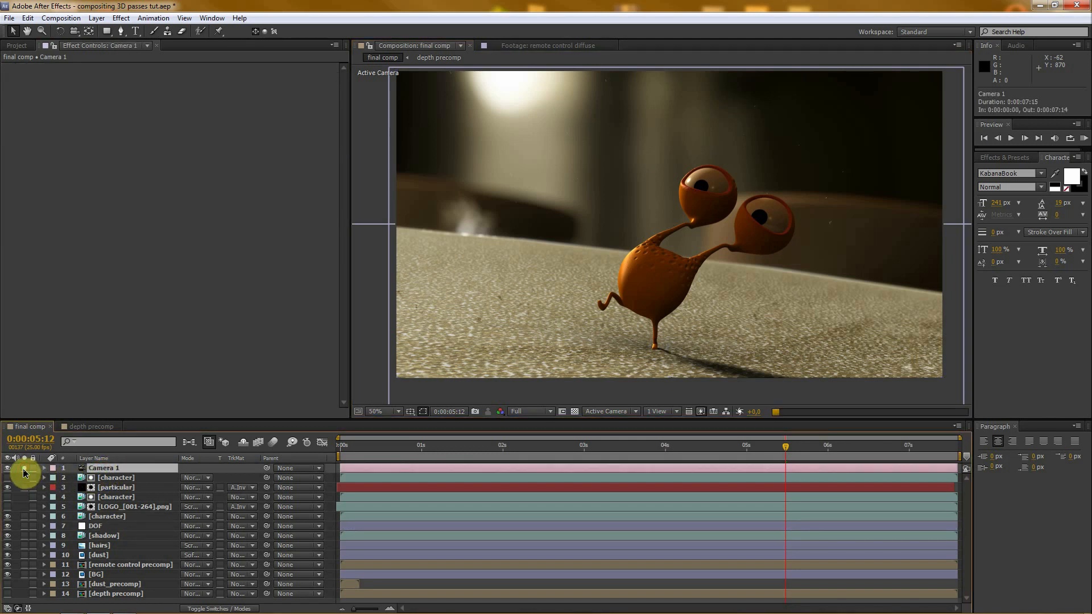
left_click(23, 487)
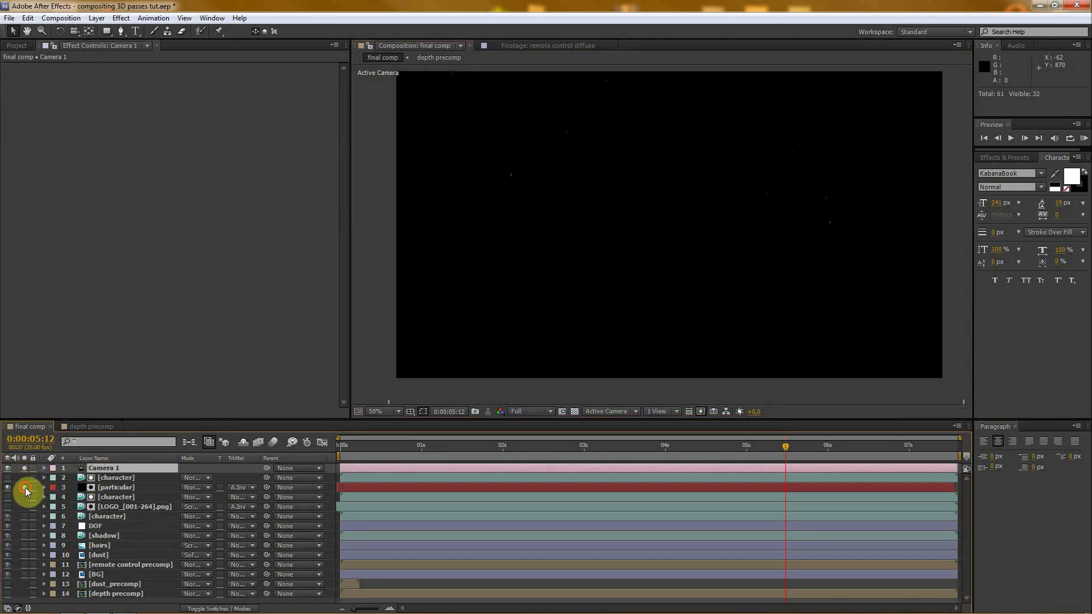
- Set the particular layer's opacity to 100%
left_click(125, 490)
scroll(773, 211, "up", 1)
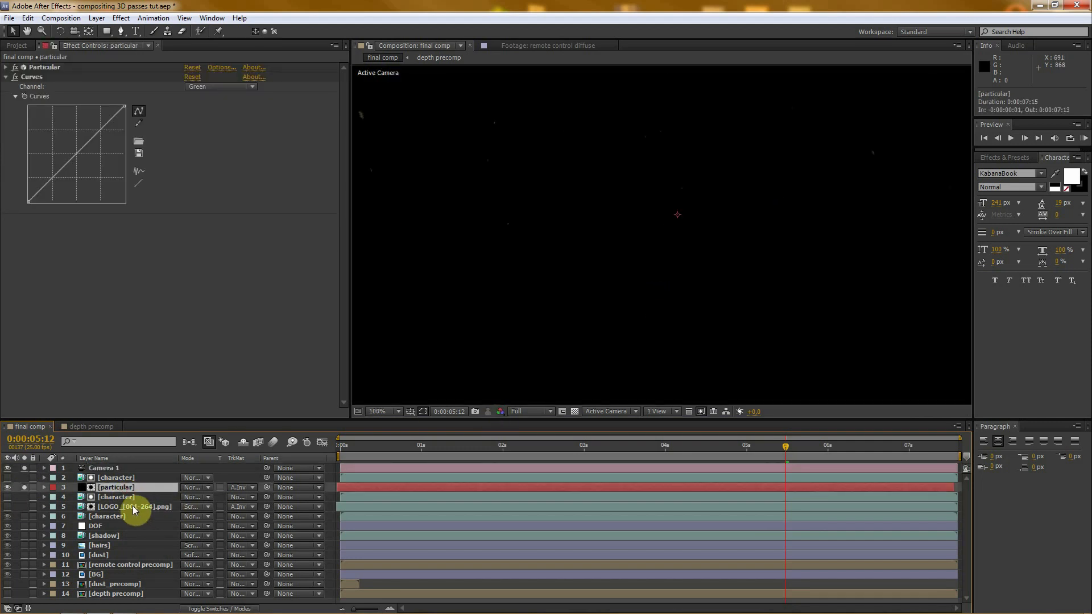
key("t")
left_click_drag(178, 500, 364, 500)
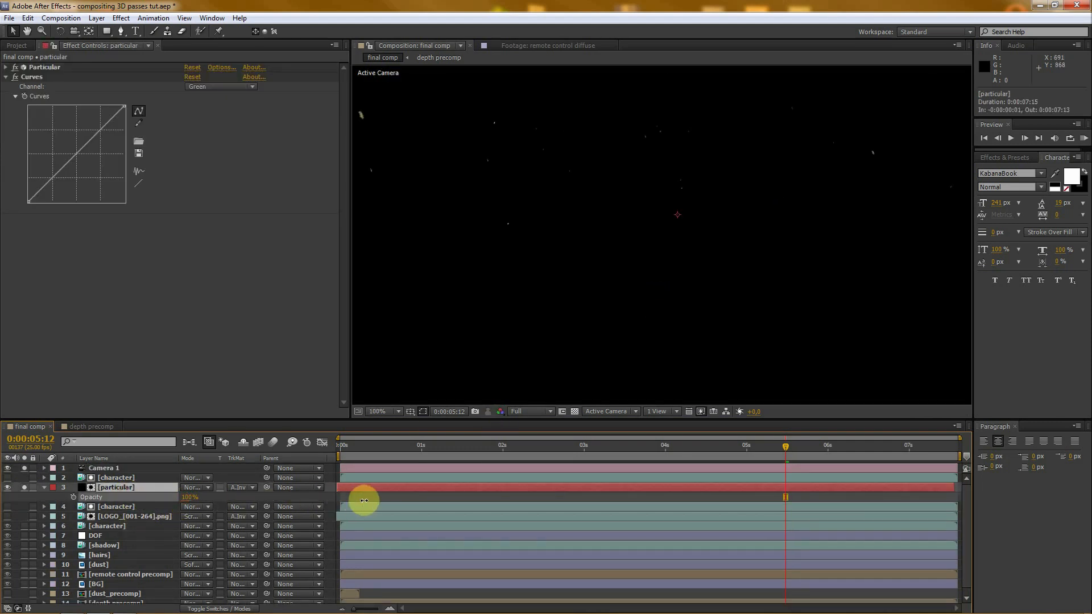
- Expand Camera 1's camera options and turn on its depth of field
left_click(107, 468)
key("a")
key("a")
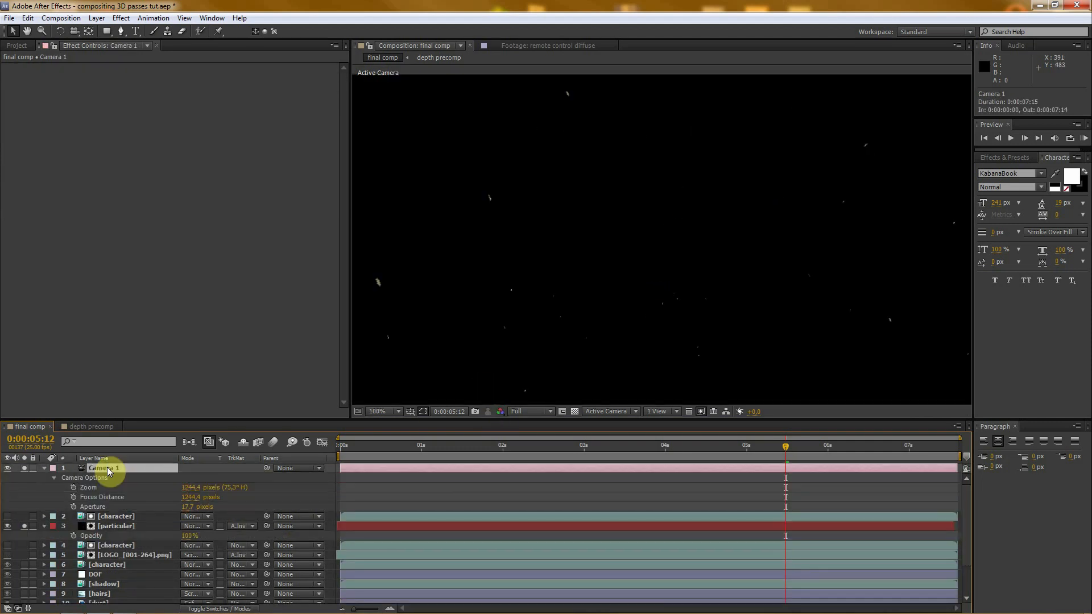
left_click(44, 468)
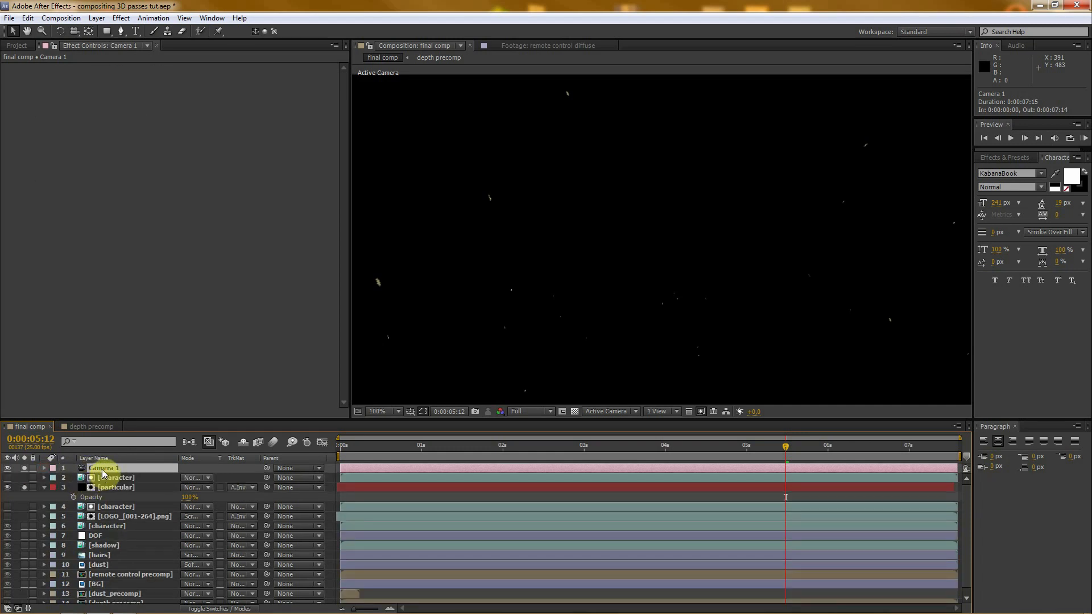
left_click(44, 467)
left_click_drag(161, 419, 167, 331)
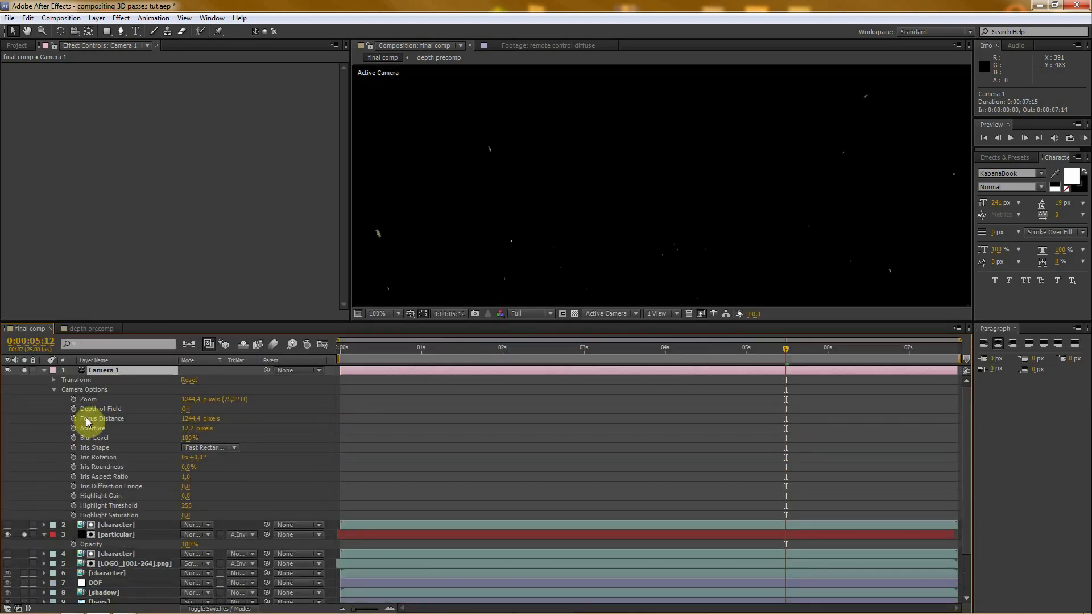
left_click(185, 409)
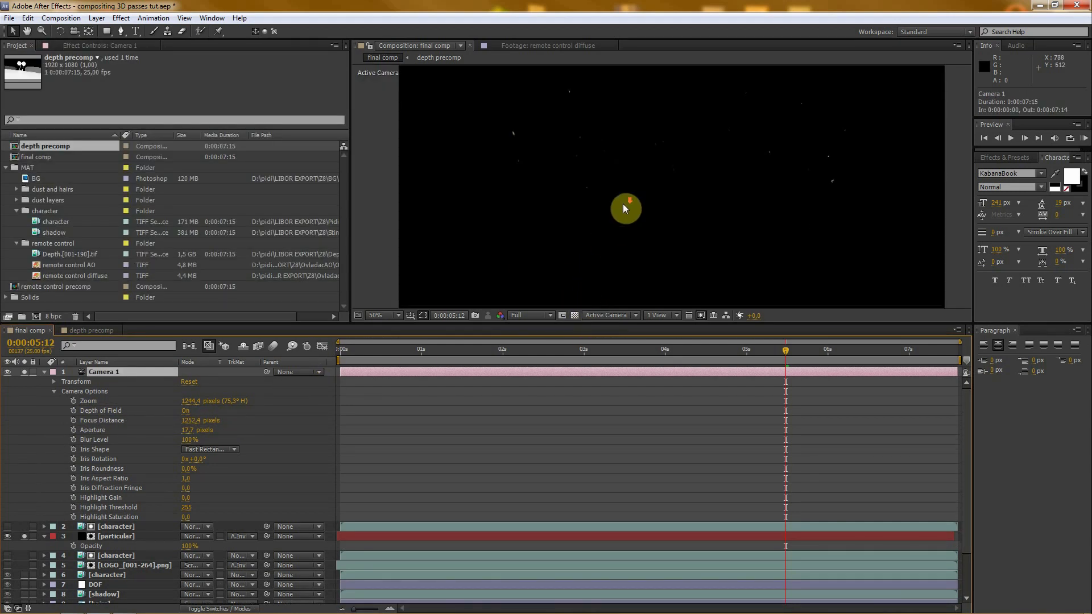
- Set Camera 1's focus distance to 675.4 pixels and its aperture to 50 pixels
scroll(632, 168, "up", 2)
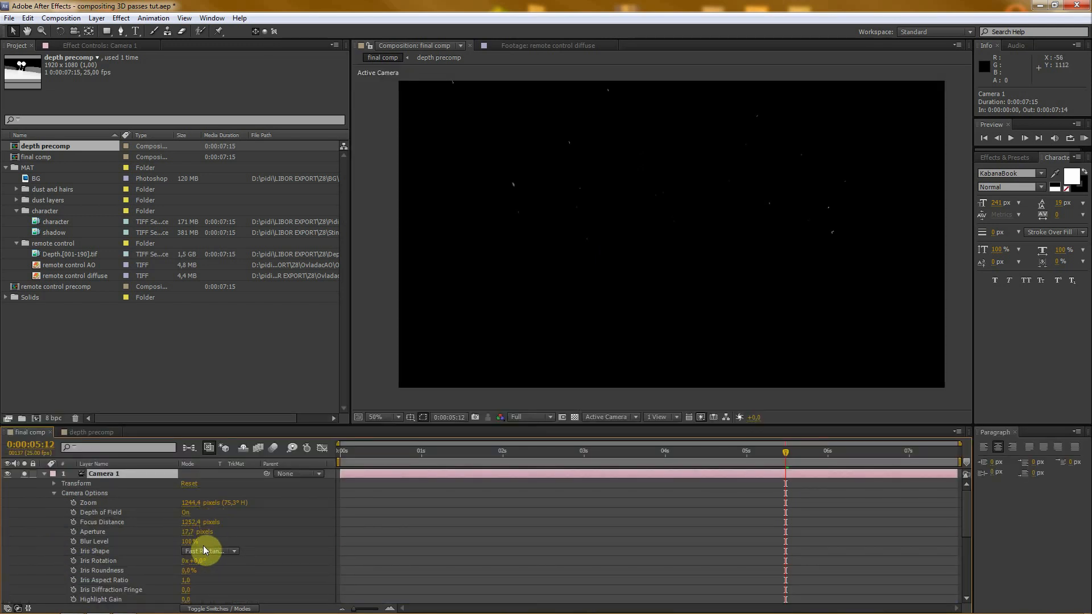
left_click_drag(190, 532, 68, 529)
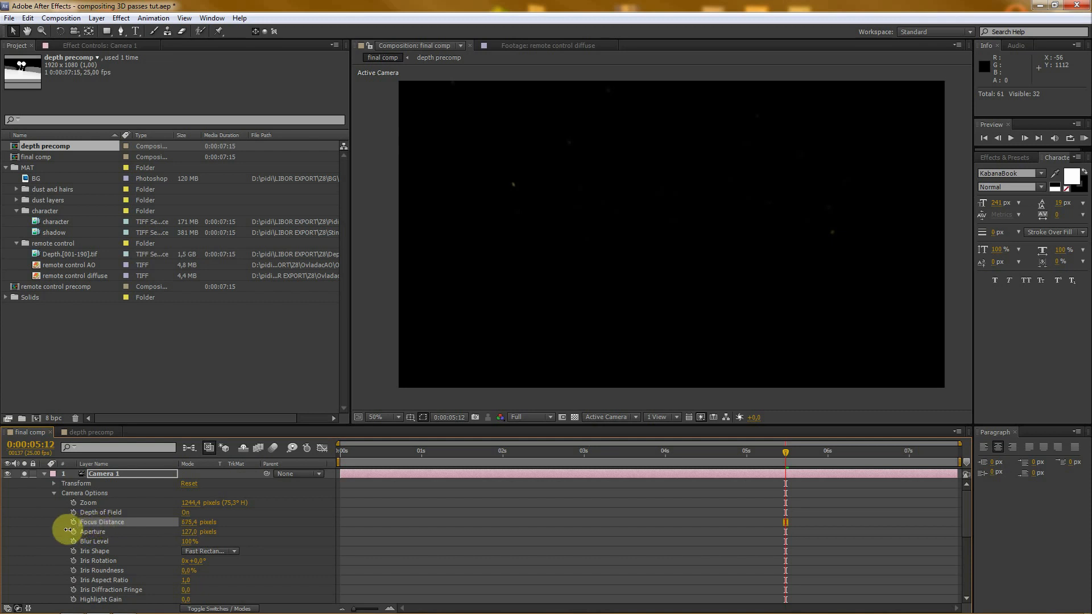
mouse_move(190, 533)
left_mouse_down()
mouse_move(139, 531)
mouse_move(187, 535)
left_mouse_up()
left_click(187, 534)
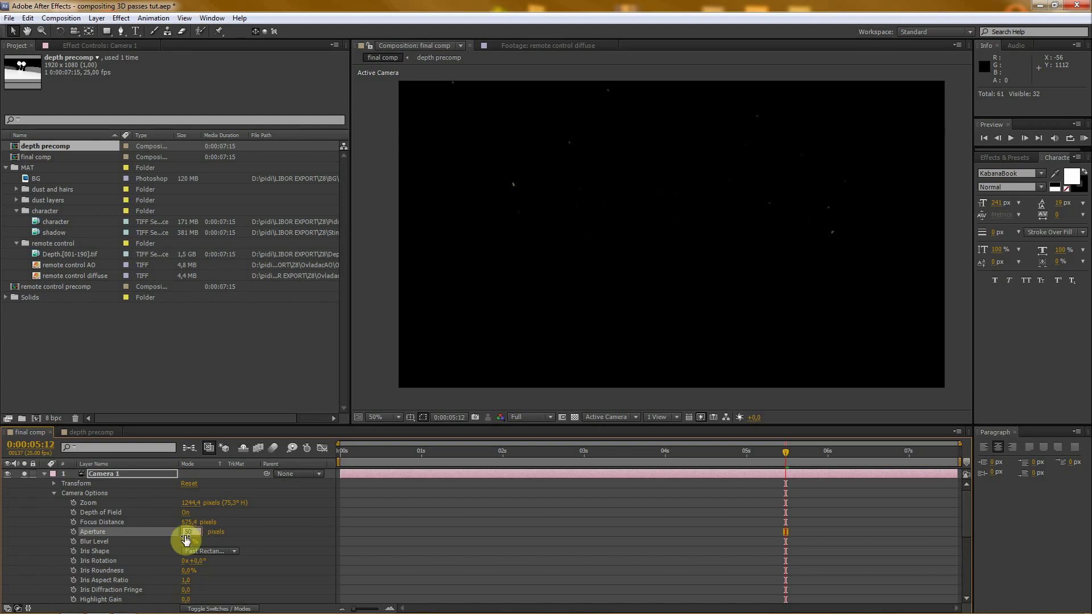
type("50")
key("Return")
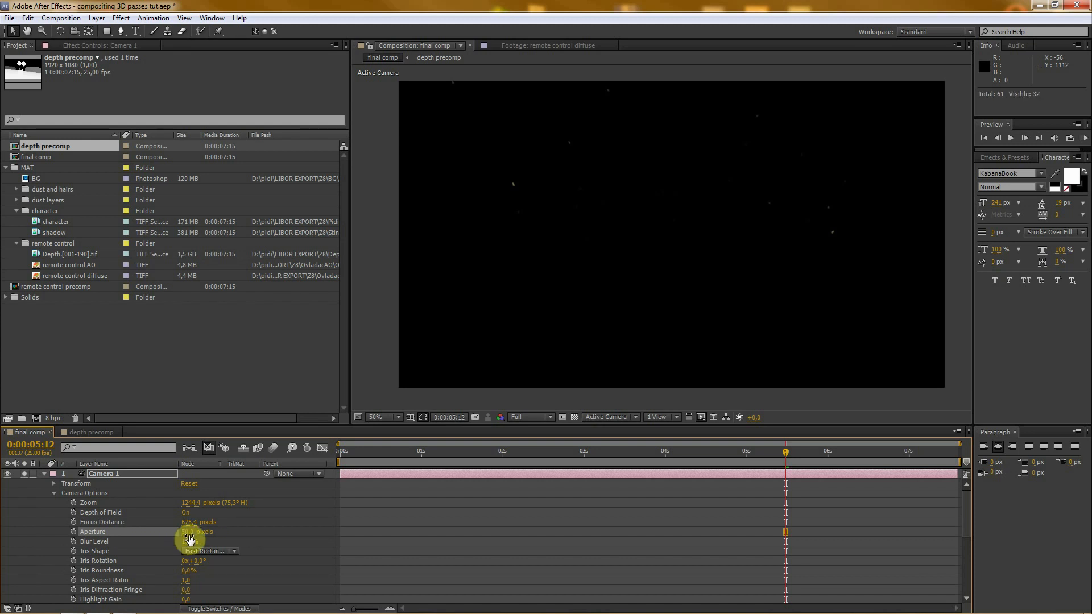
- Unsolo Camera 1 and the particular layer to show the full composite, and collapse both layers' properties
left_click(45, 473)
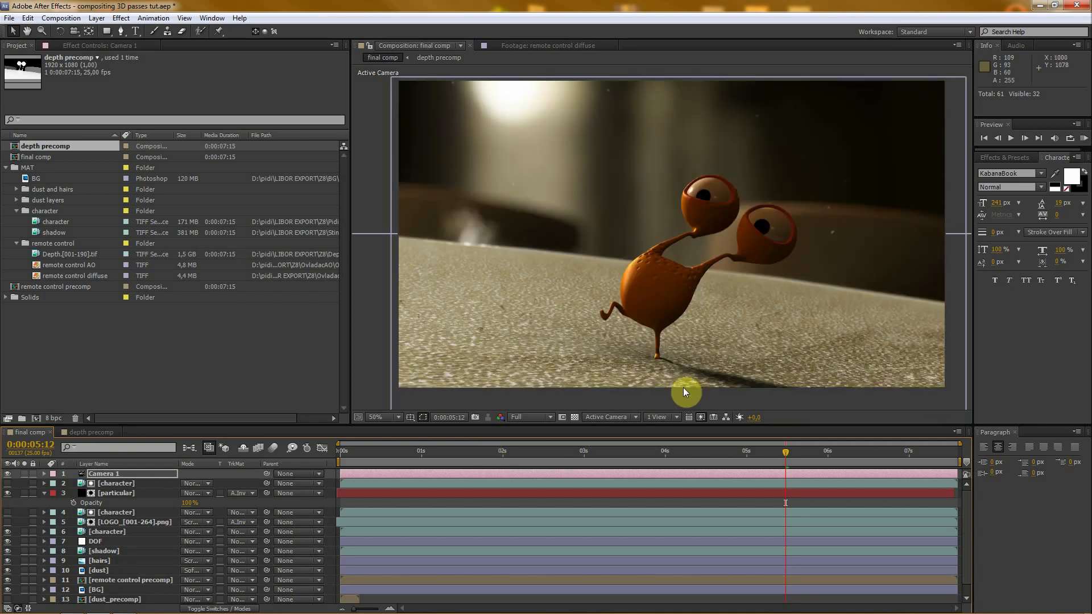
left_click_drag(648, 426, 648, 377)
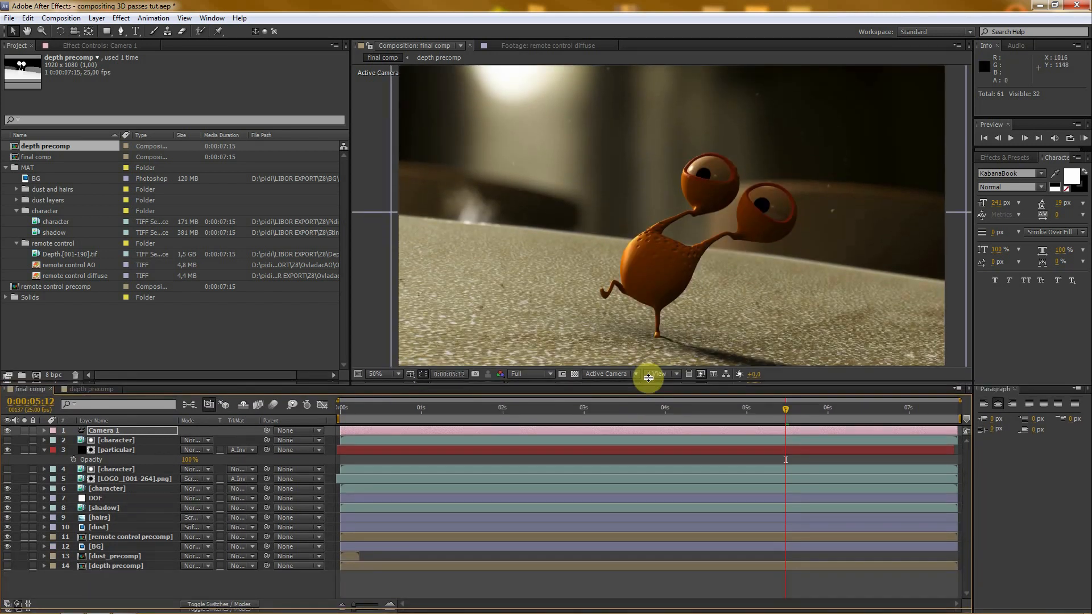
key("comma")
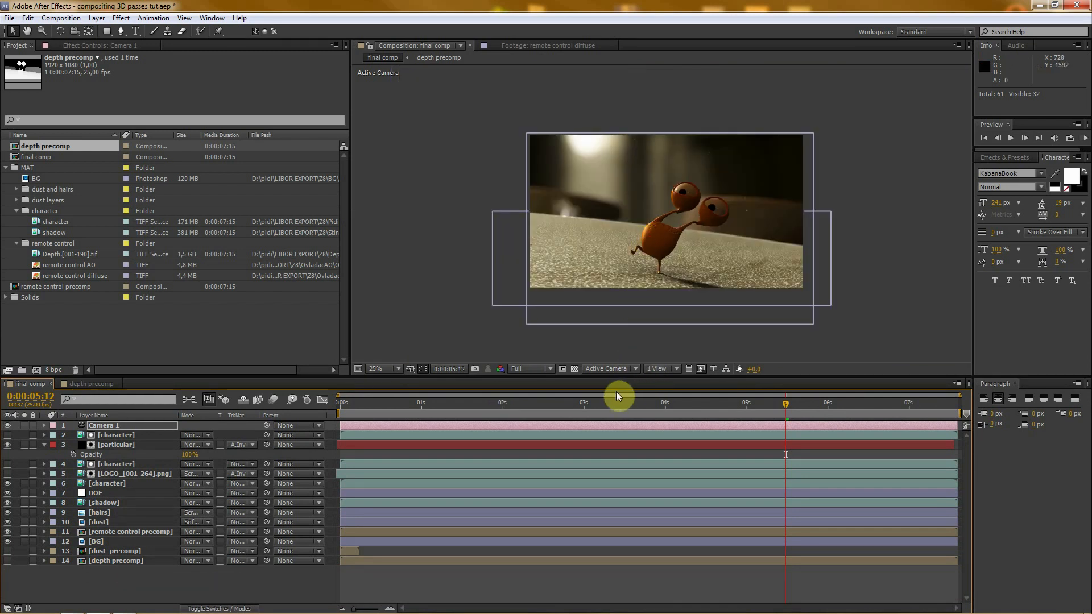
mouse_move(623, 376)
left_mouse_down()
mouse_move(623, 409)
mouse_move(625, 385)
left_mouse_up()
left_click(197, 580)
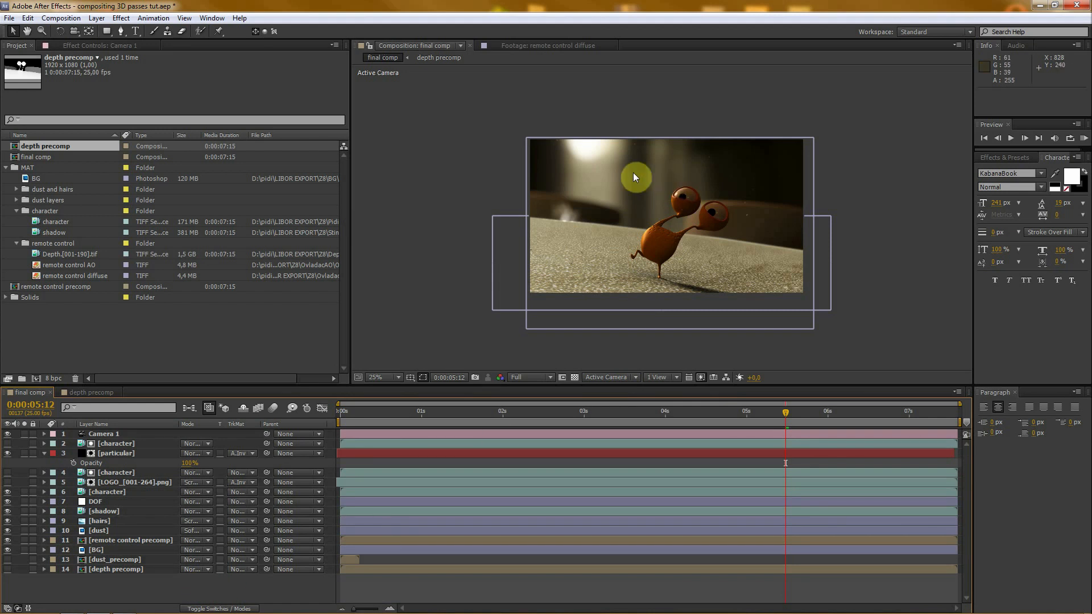
left_click(44, 453)
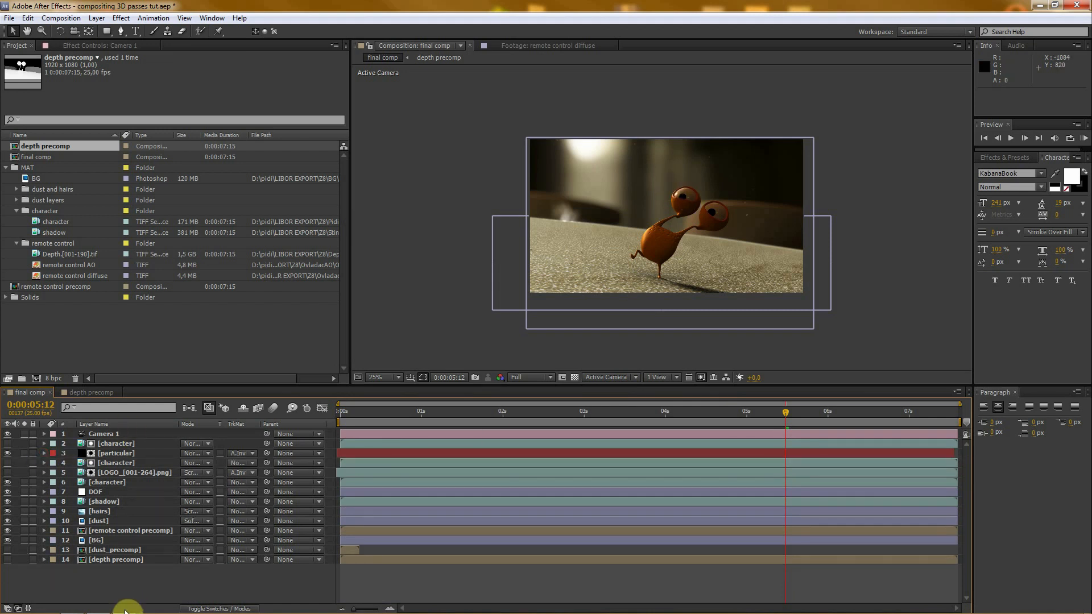
scroll(654, 279, "up", 1)
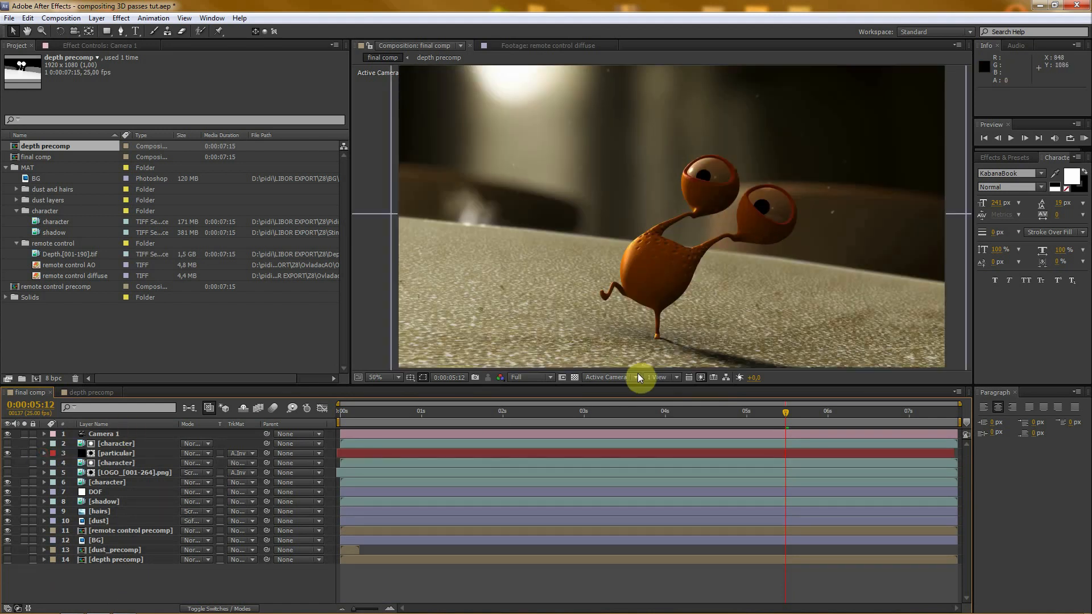
left_click_drag(635, 385, 630, 411)
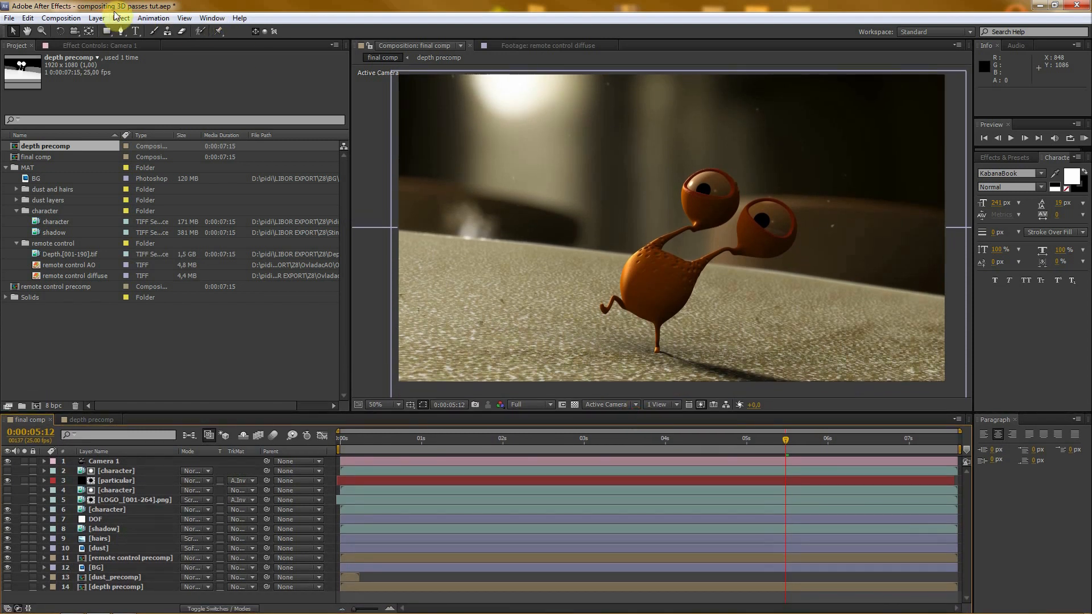
- Add a new adjustment layer above all other layers and save the project
left_click(97, 18)
mouse_move(108, 31)
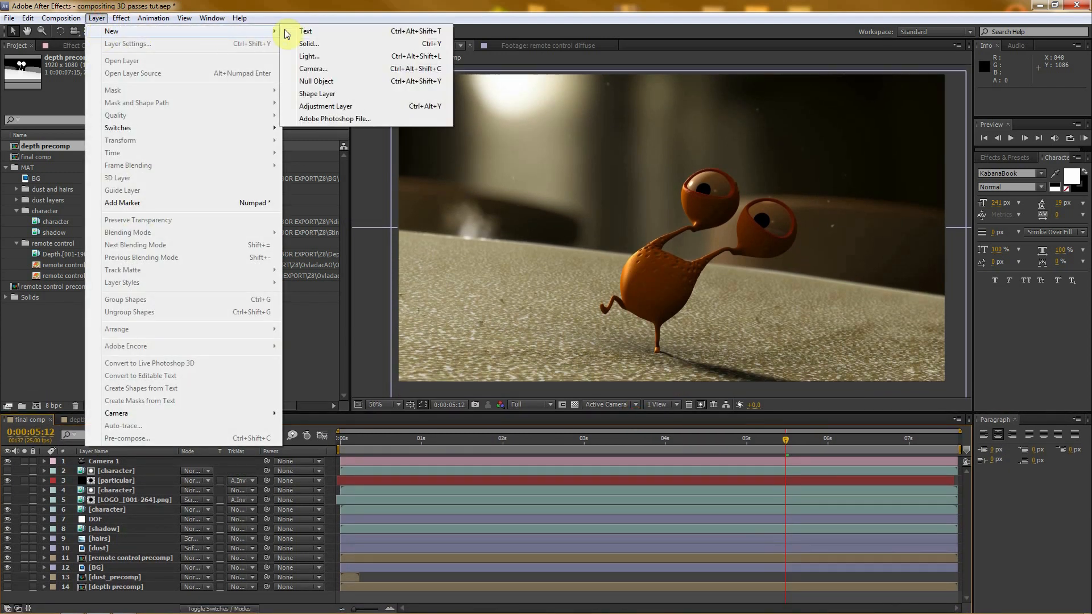
left_click(326, 106)
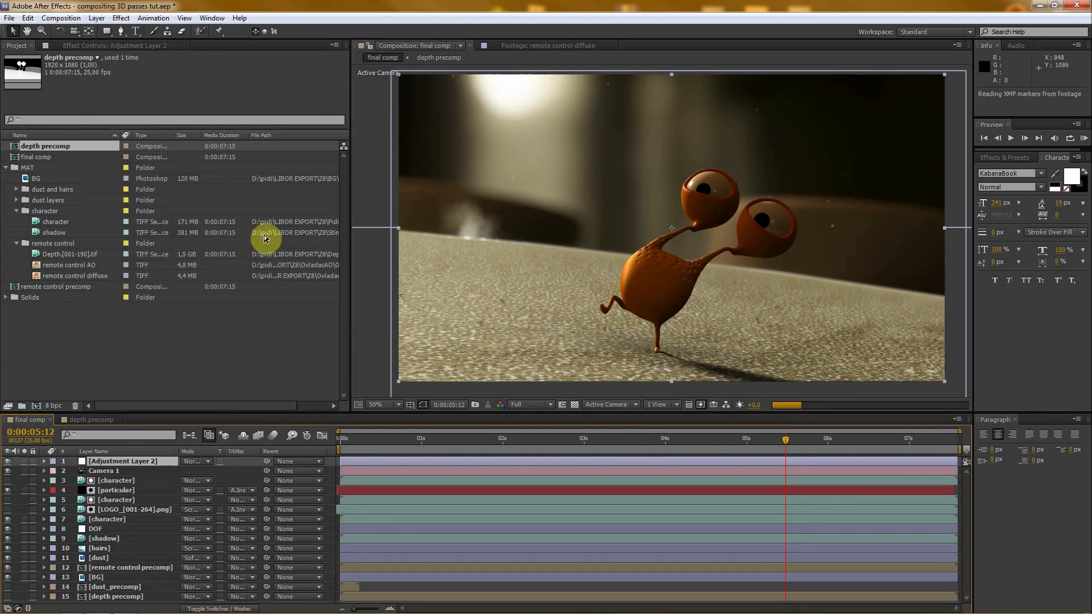
key("ctrl+s")
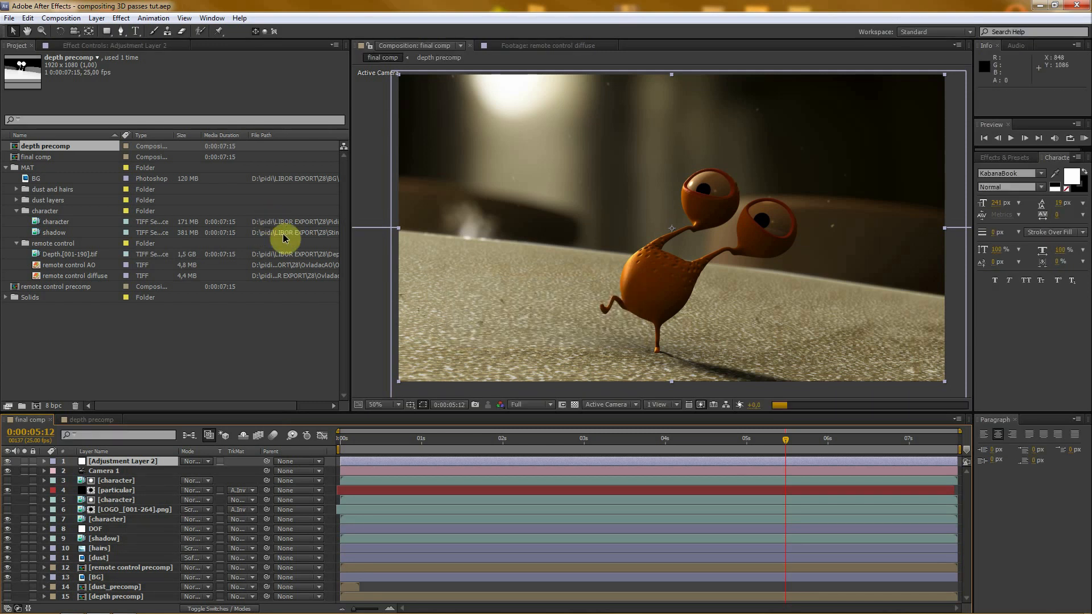
- Lower the preview resolution to Half and rename the new adjustment layer CC
left_click(535, 405)
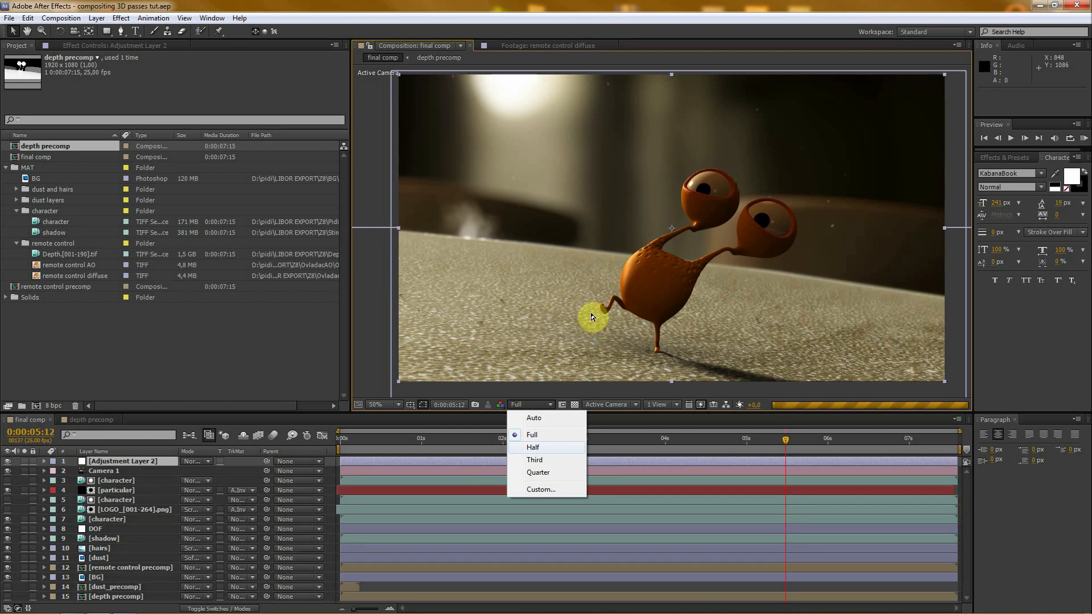
key("Return")
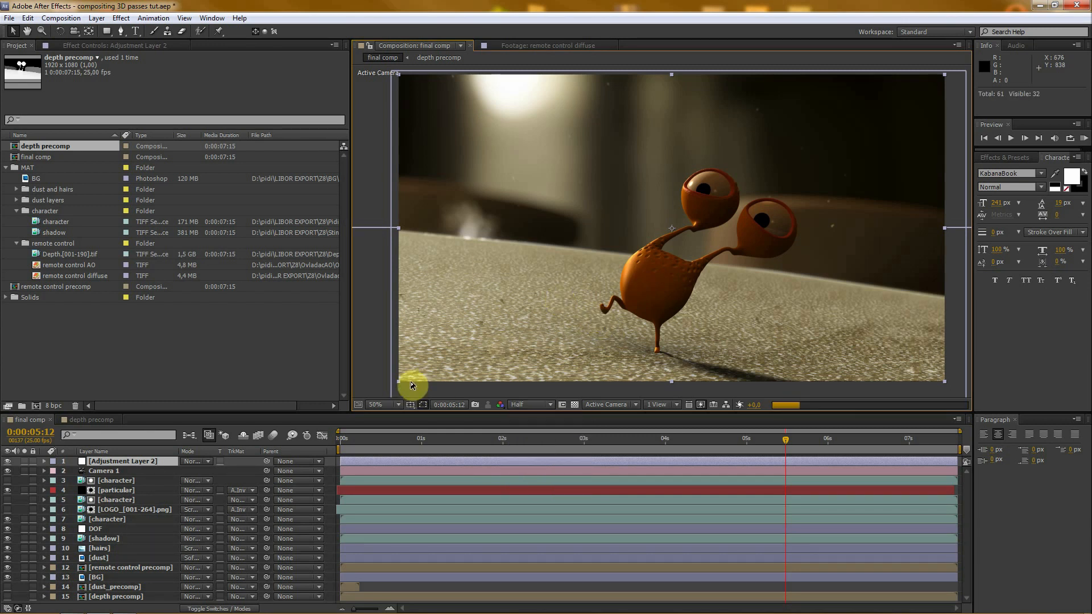
left_click(104, 463)
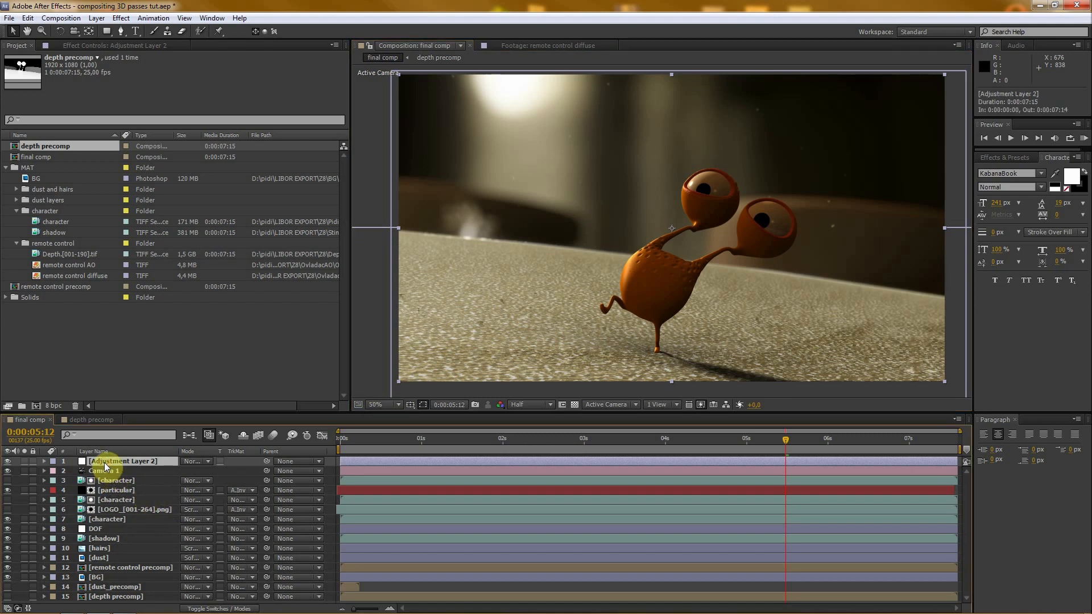
key("Return")
type("CC")
key("Return")
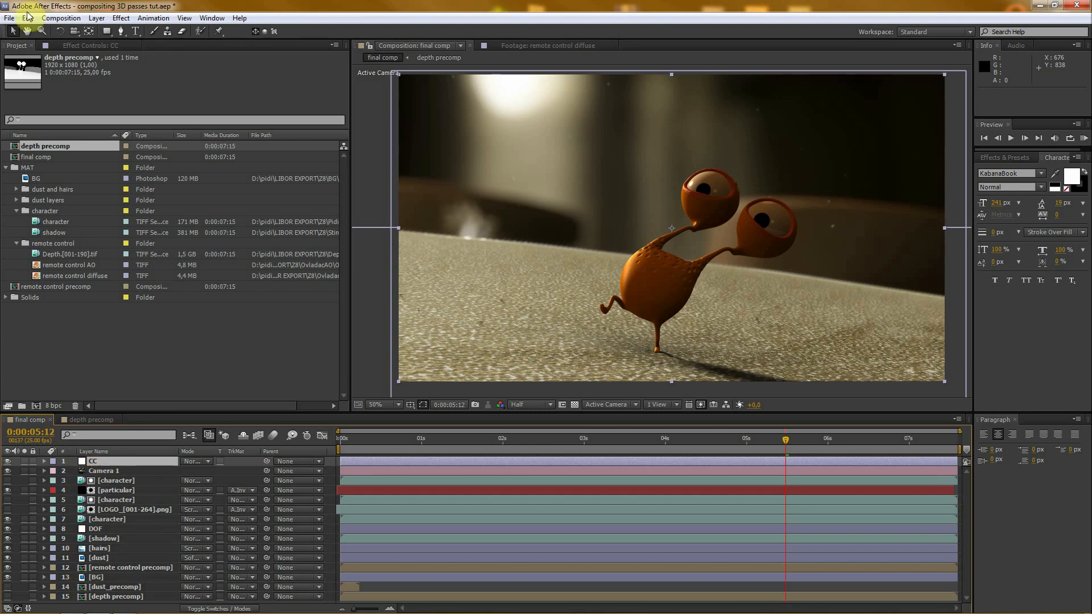
- Apply the Curves effect to the CC layer and raise the RGB curve's midpoint slightly to brighten the midtones
left_click(111, 46)
right_click(84, 165)
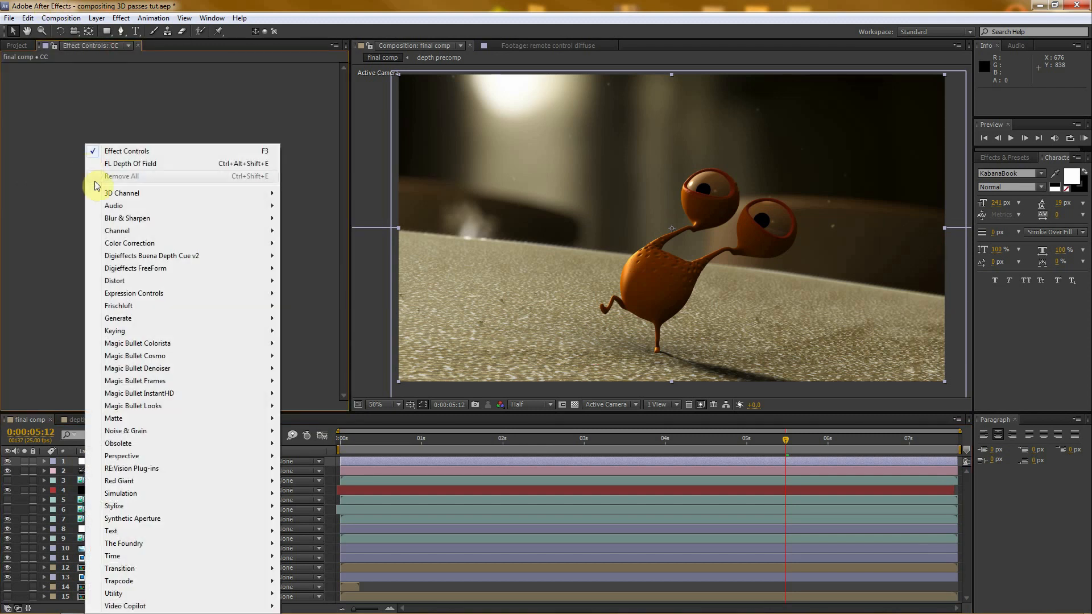
mouse_move(110, 243)
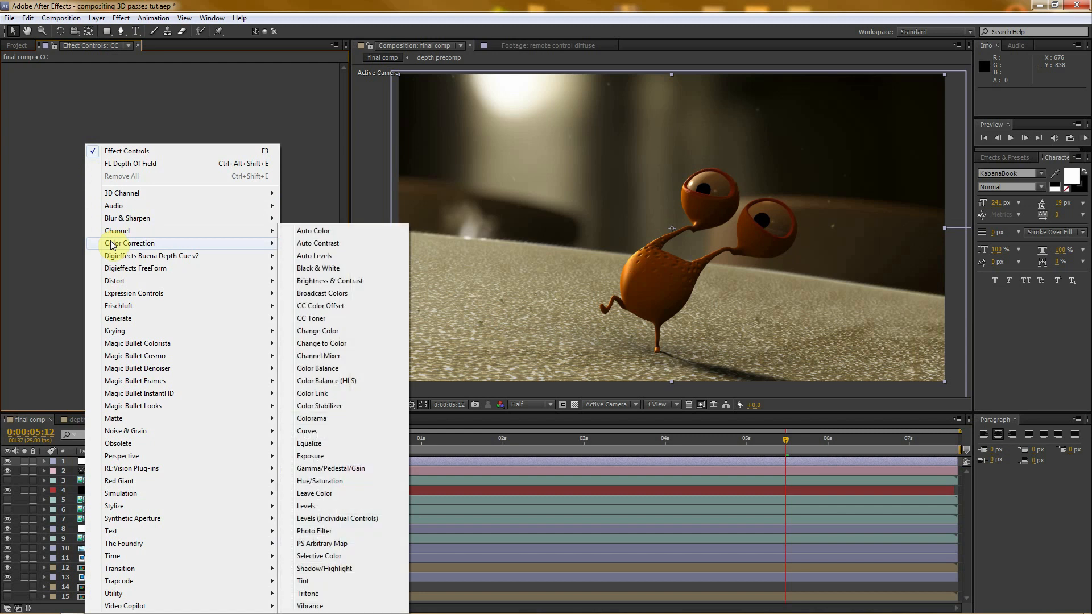
left_click(321, 432)
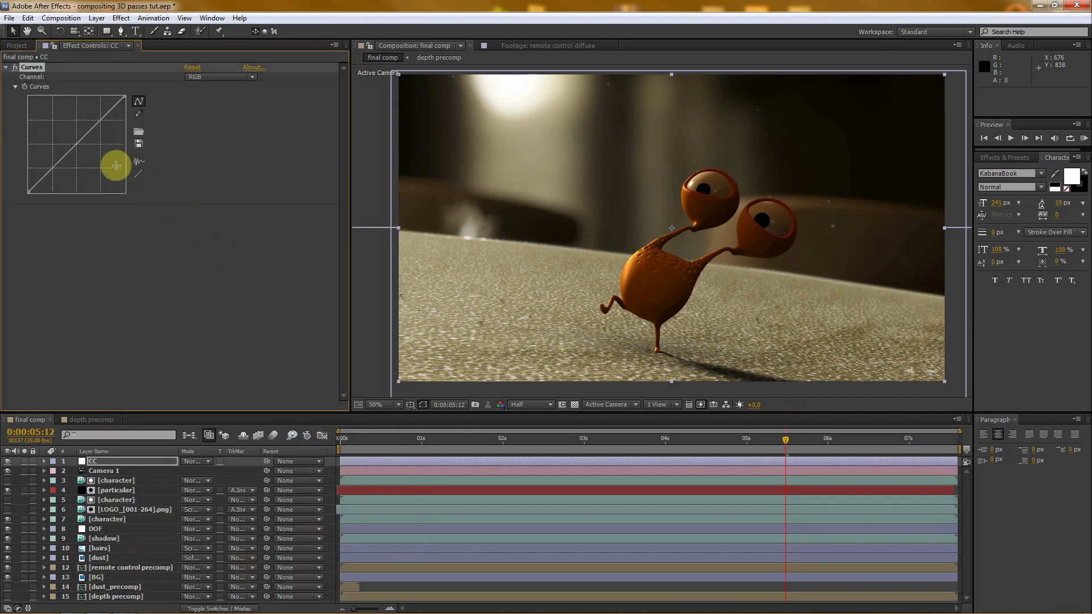
left_click_drag(76, 144, 78, 138)
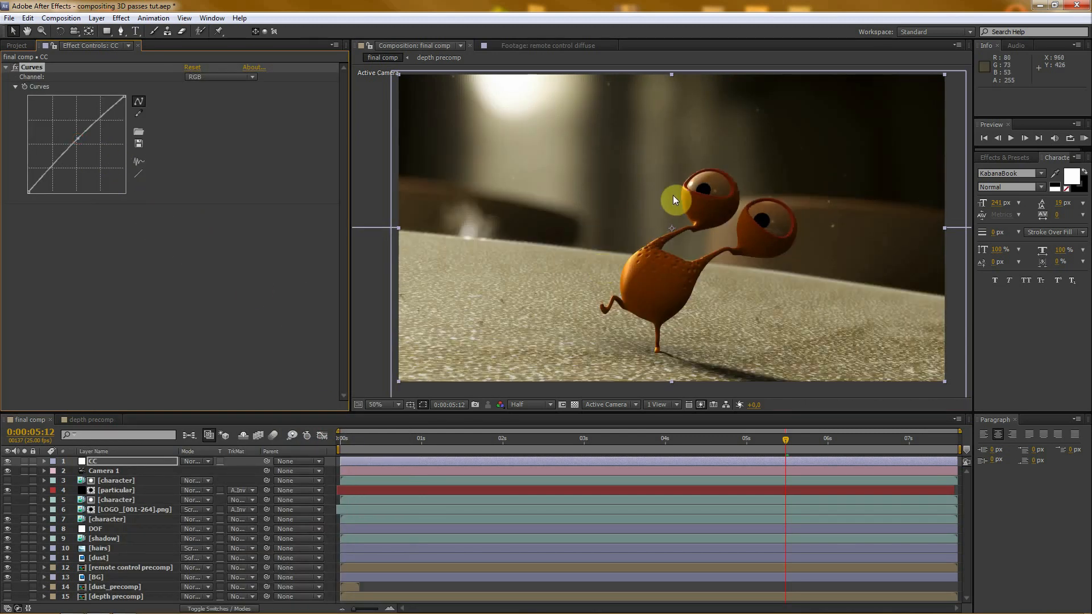
left_click_drag(78, 139, 76, 136)
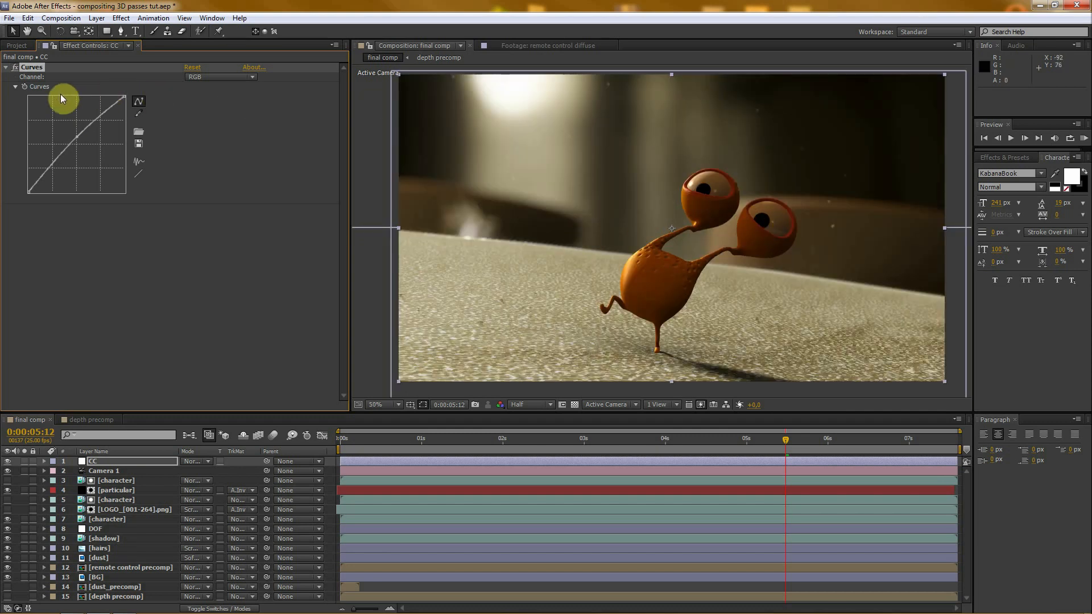
- Apply the Tint effect to the CC layer and lower its Amount to Tint to partly desaturate the image
left_click(6, 68)
right_click(42, 104)
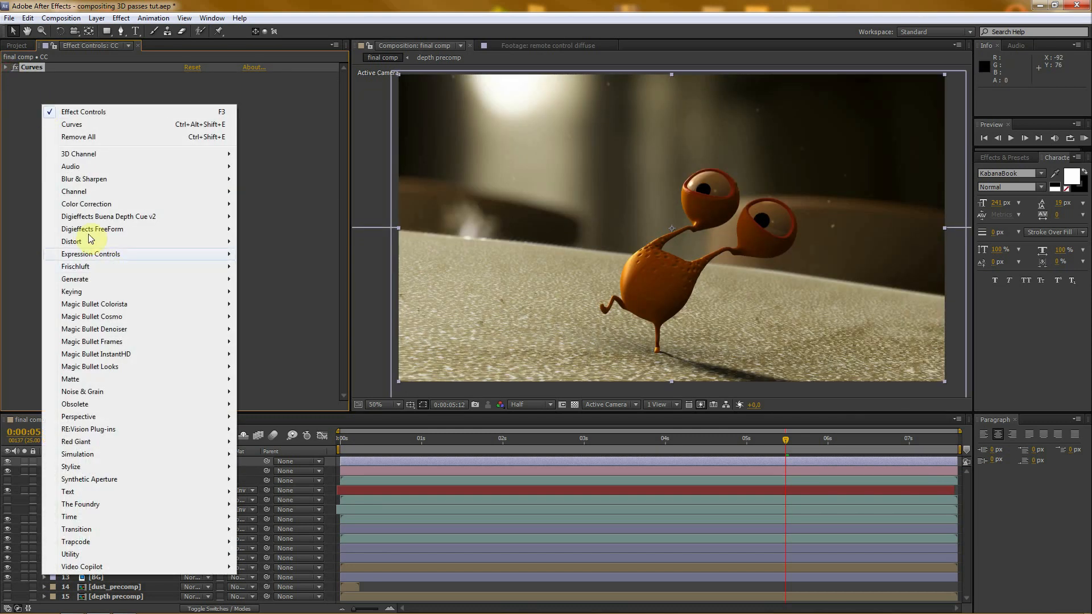
mouse_move(80, 205)
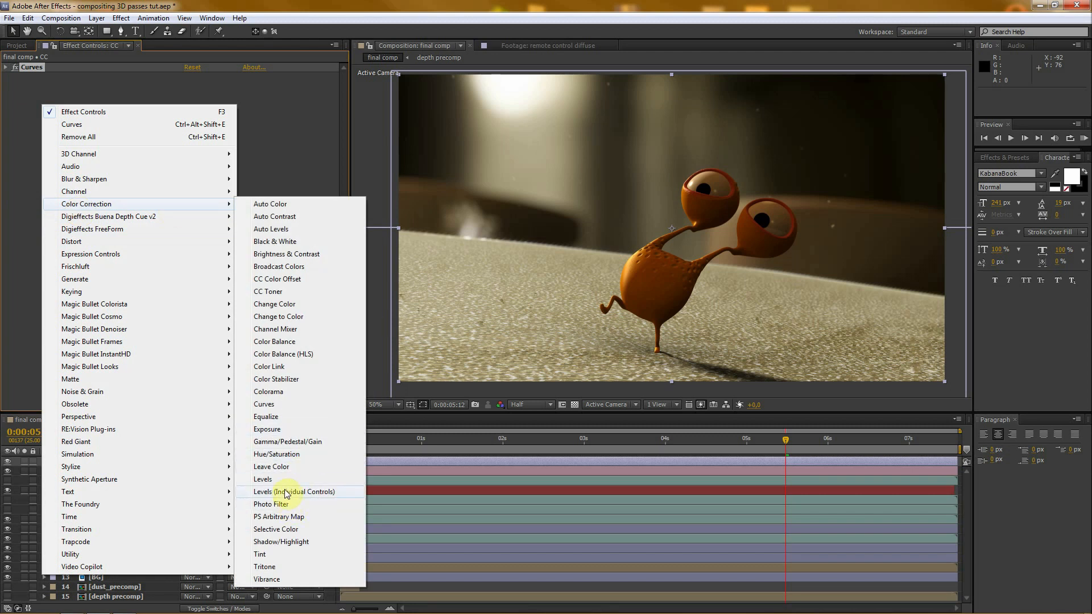
left_click(279, 554)
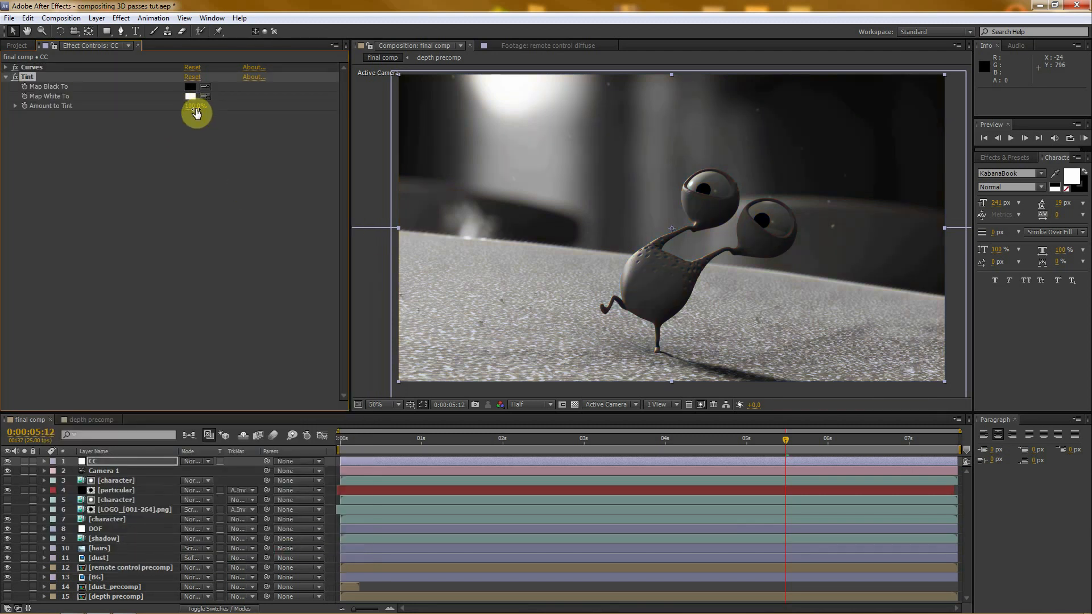
left_click_drag(196, 106, 106, 107)
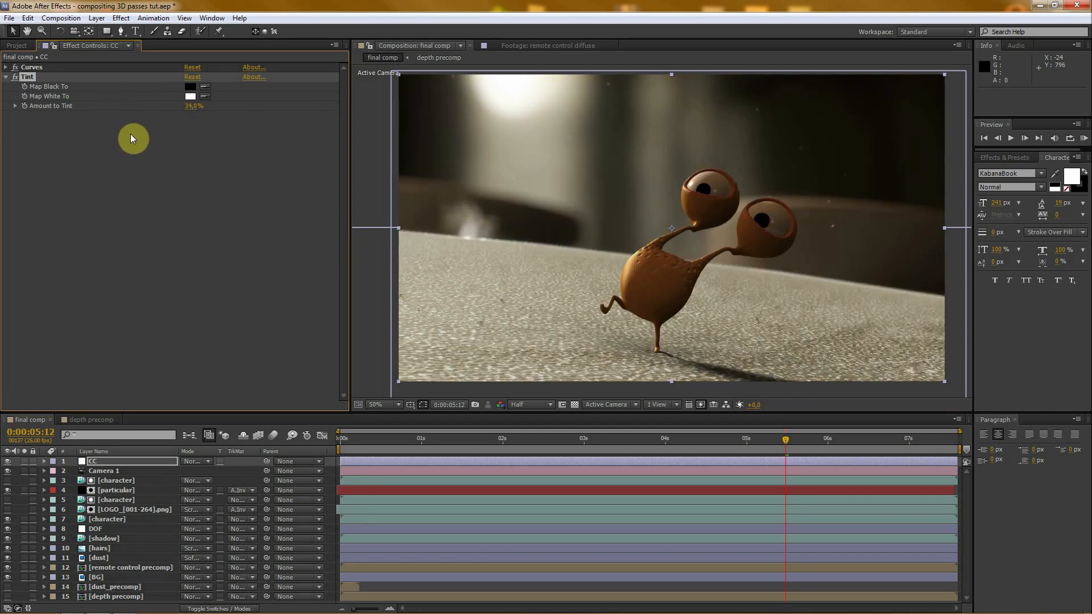
left_click(6, 78)
- Add a second Curves effect to the CC layer and raise its RGB curve in the upper midtones, anchoring the shadows with a lower point
right_click(28, 110)
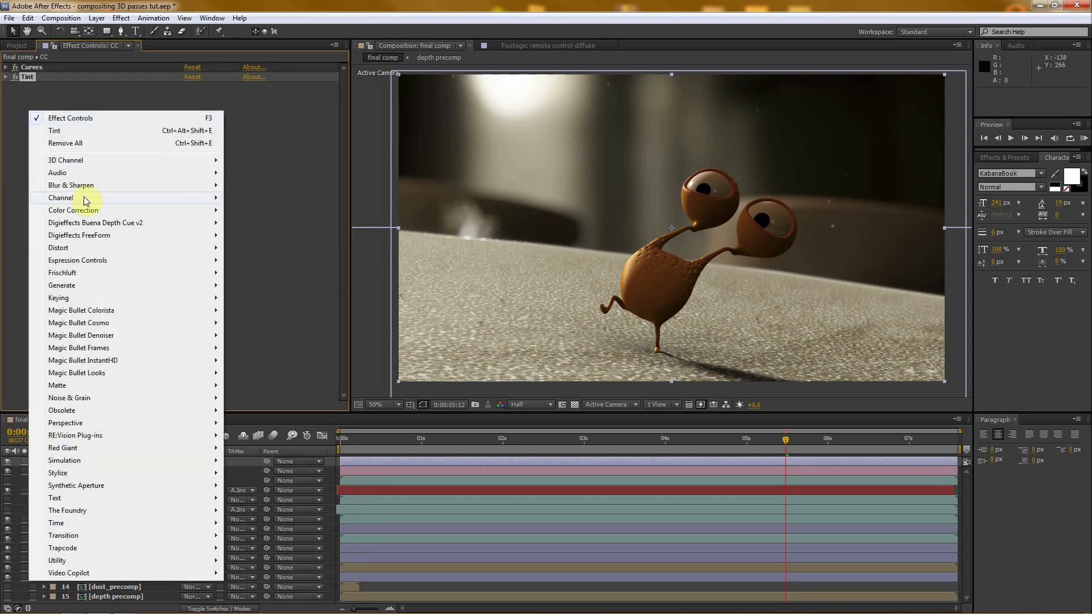
mouse_move(84, 212)
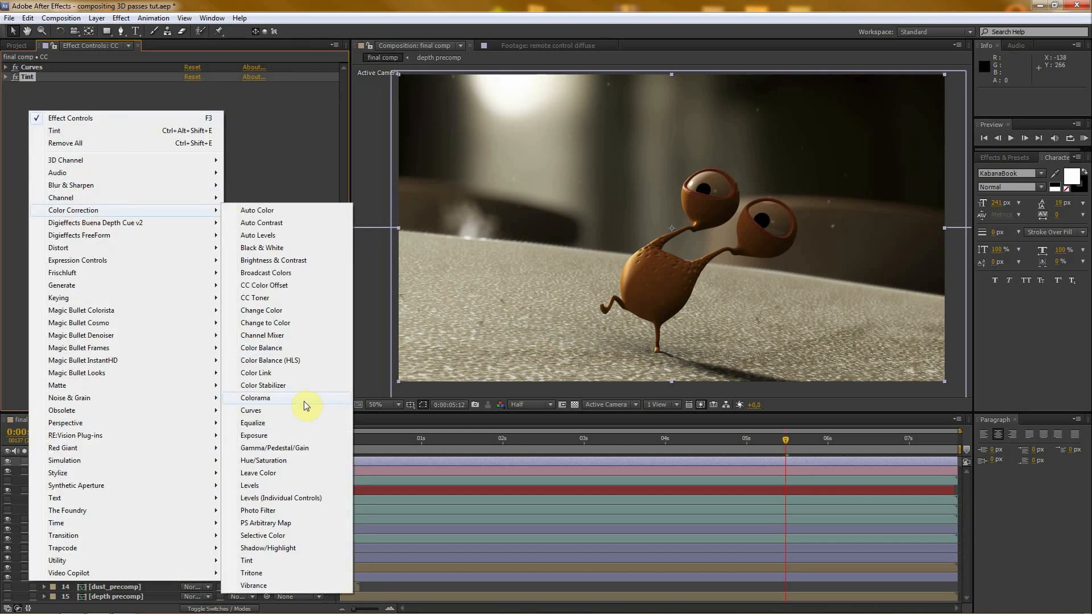
left_click(269, 412)
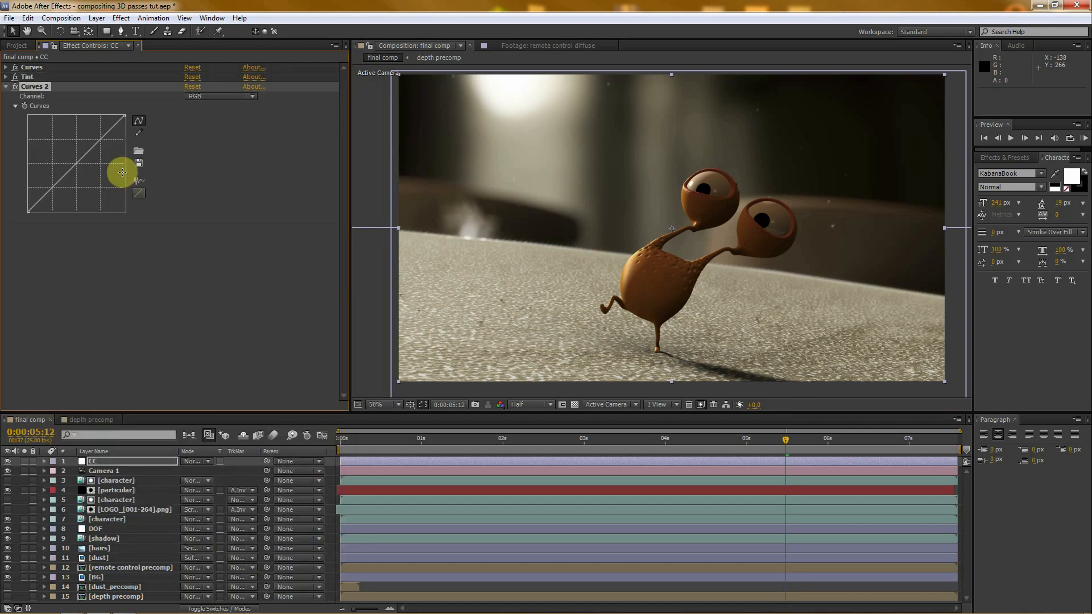
left_click_drag(92, 151, 83, 148)
left_click_drag(51, 184, 55, 183)
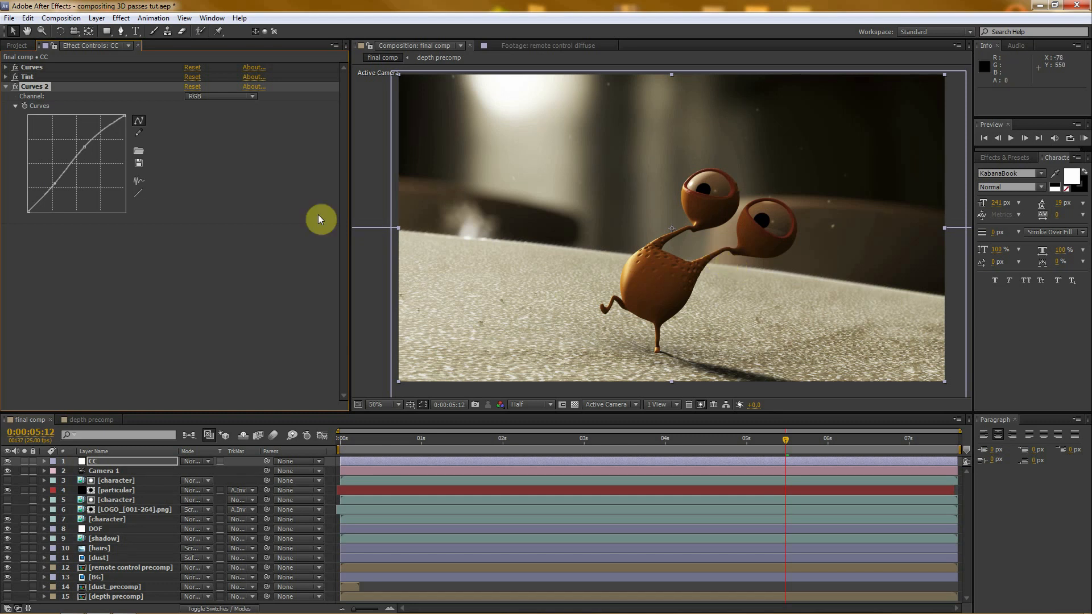
left_click(16, 86)
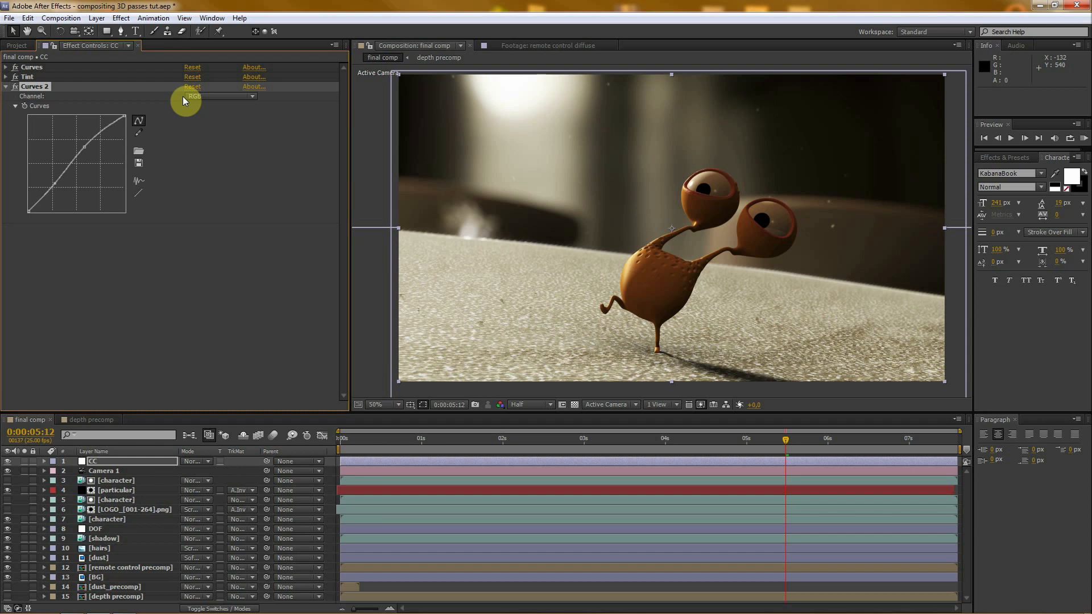
- Lower the midpoint of the Red channel slightly in the second Curves effect
left_click(202, 96)
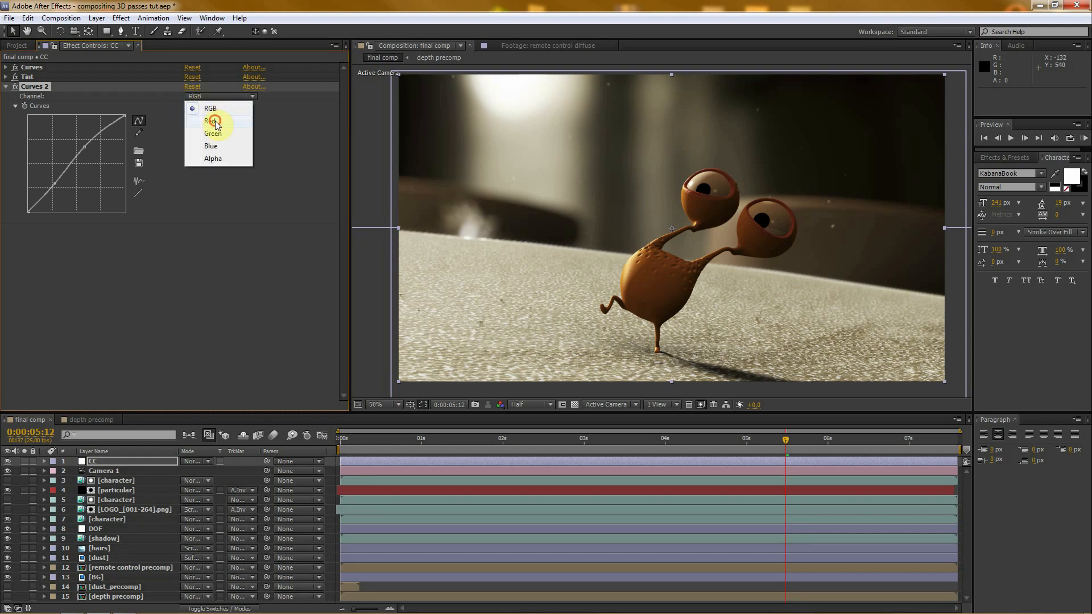
left_click(214, 122)
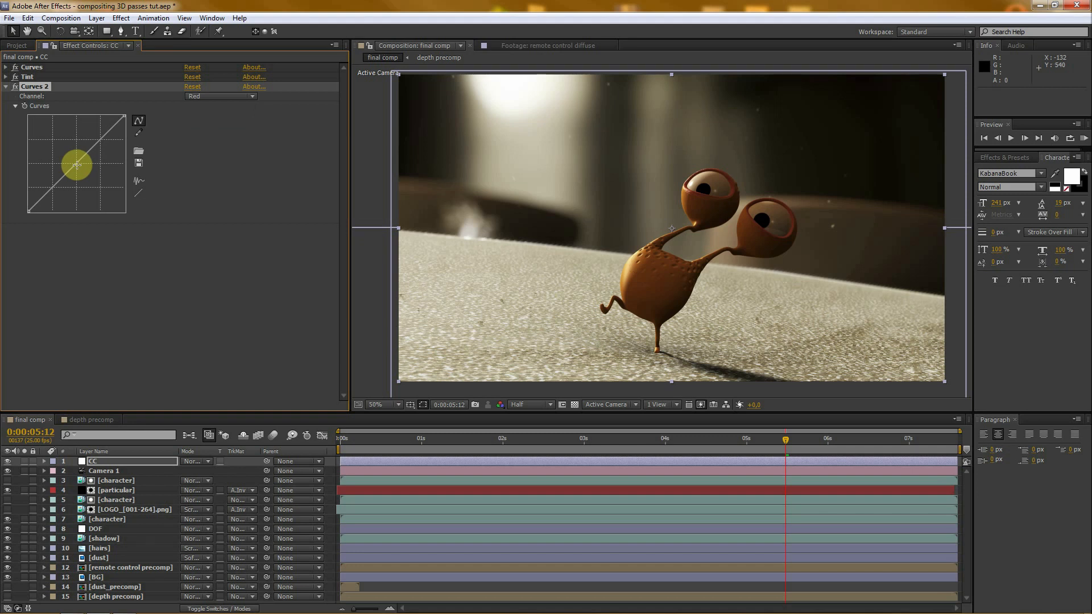
left_click_drag(77, 164, 80, 166)
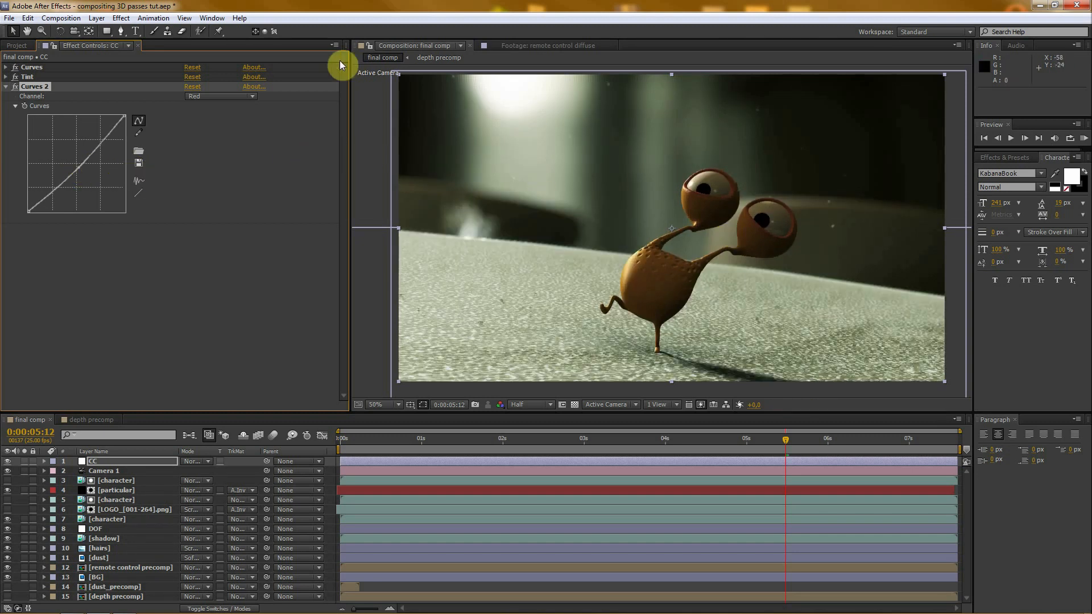
- Lower the Blue channel's midpoint slightly in the second Curves effect, then collapse the effect
left_click(216, 97)
left_click(214, 148)
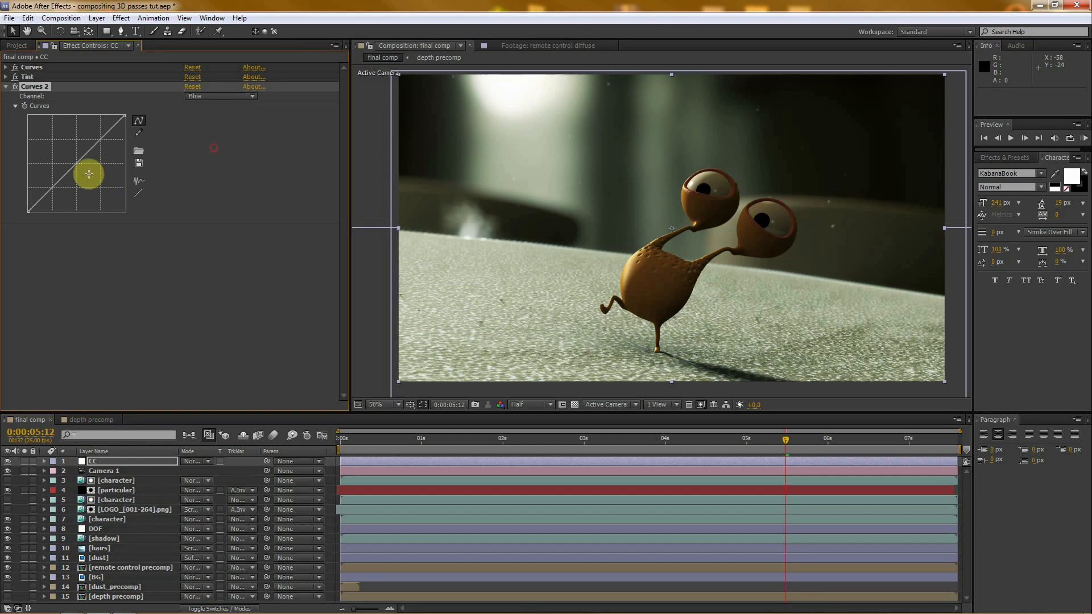
left_click_drag(76, 165, 78, 166)
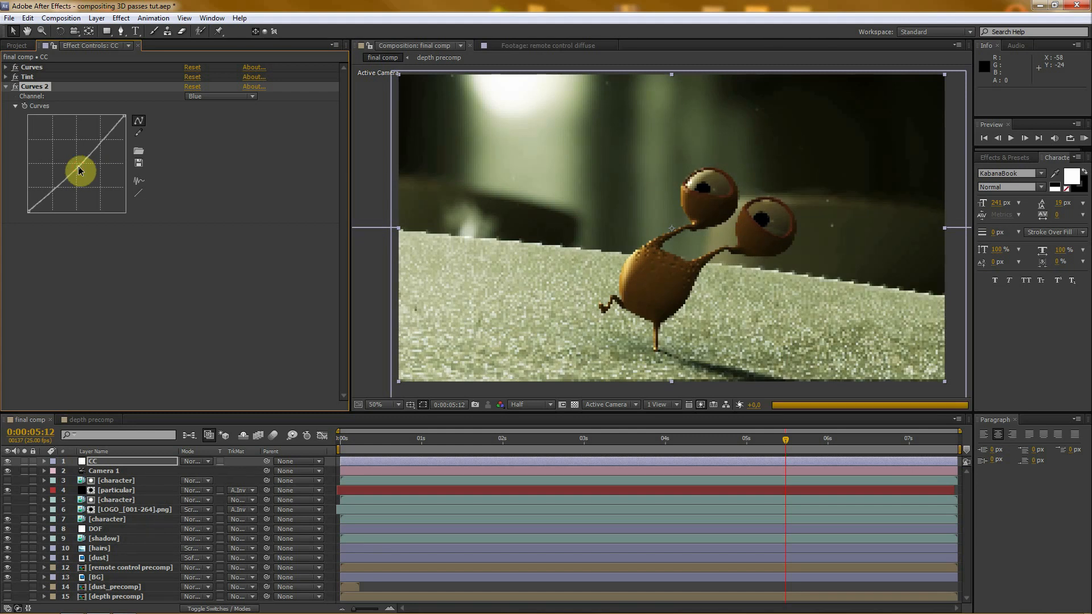
scroll(643, 216, "down", 2)
scroll(641, 216, "up", 2)
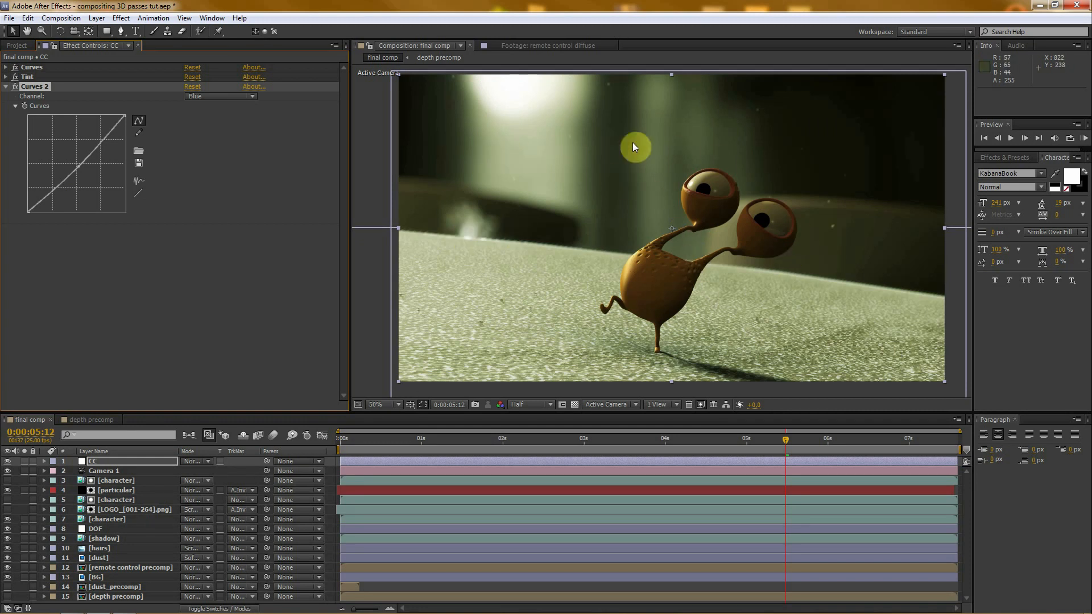
left_click(6, 86)
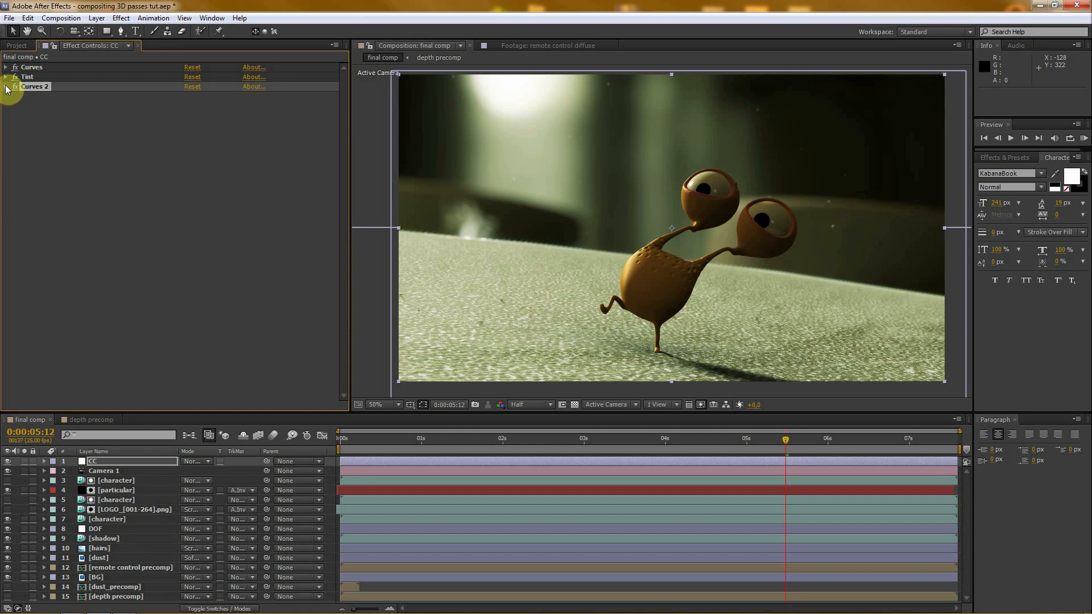
- Apply the Photo Filter effect to the CC layer with its default Warming Filter (85), and collapse its settings
right_click(43, 154)
mouse_move(85, 244)
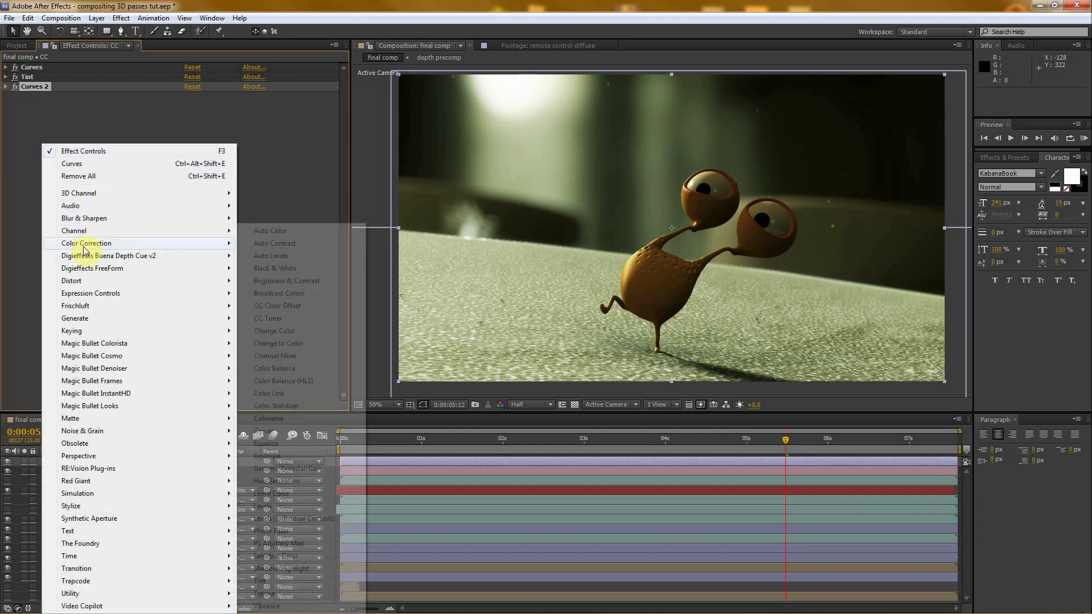
left_click(281, 532)
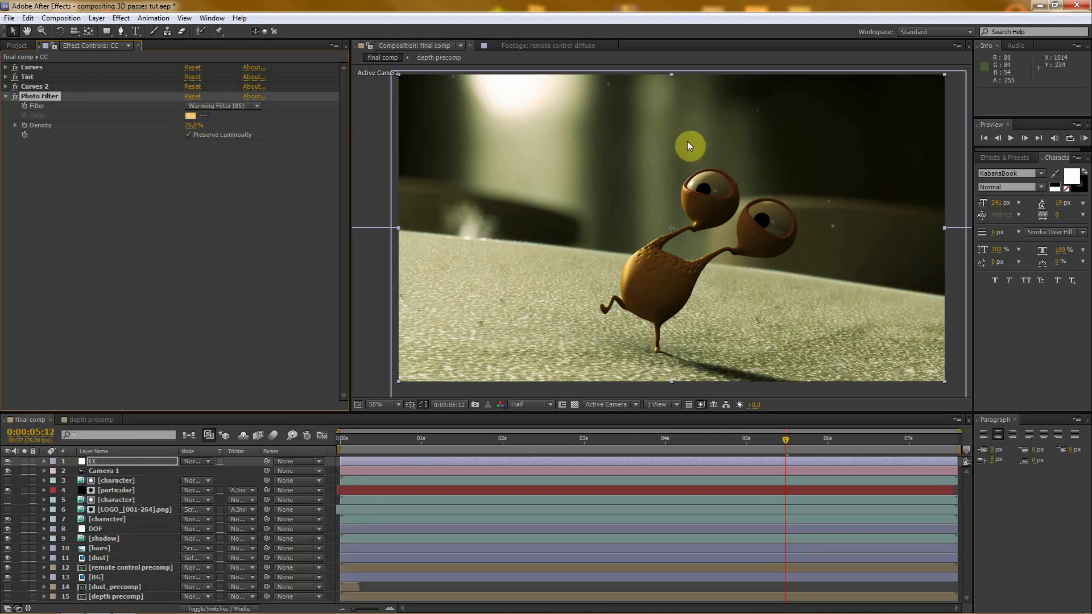
left_click(5, 97)
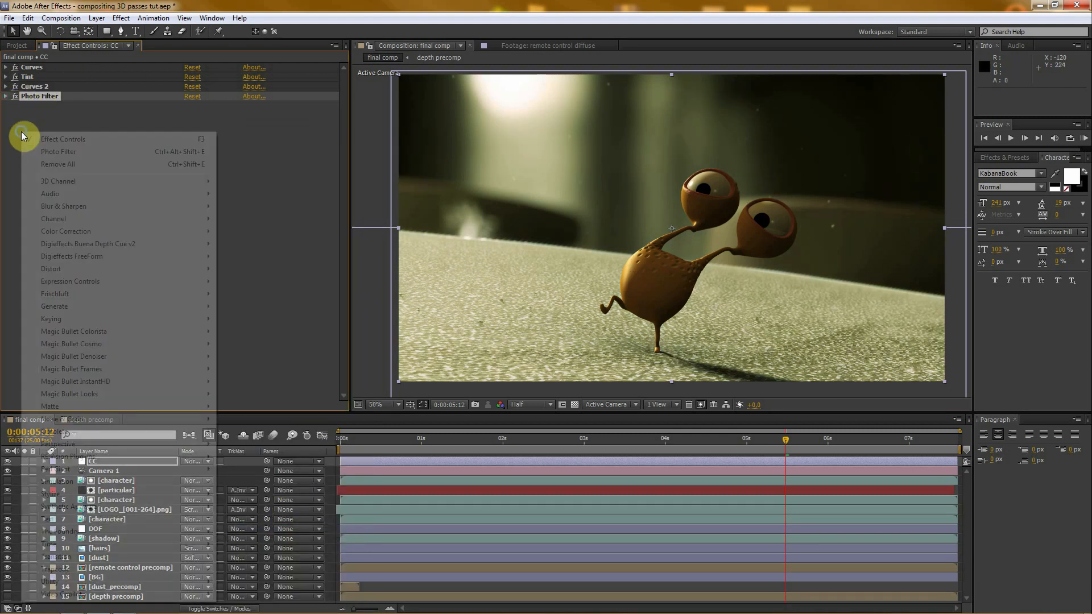
- Add a second Tint effect to the CC layer with Amount to Tint set to 10%, and collapse it
right_click(22, 134)
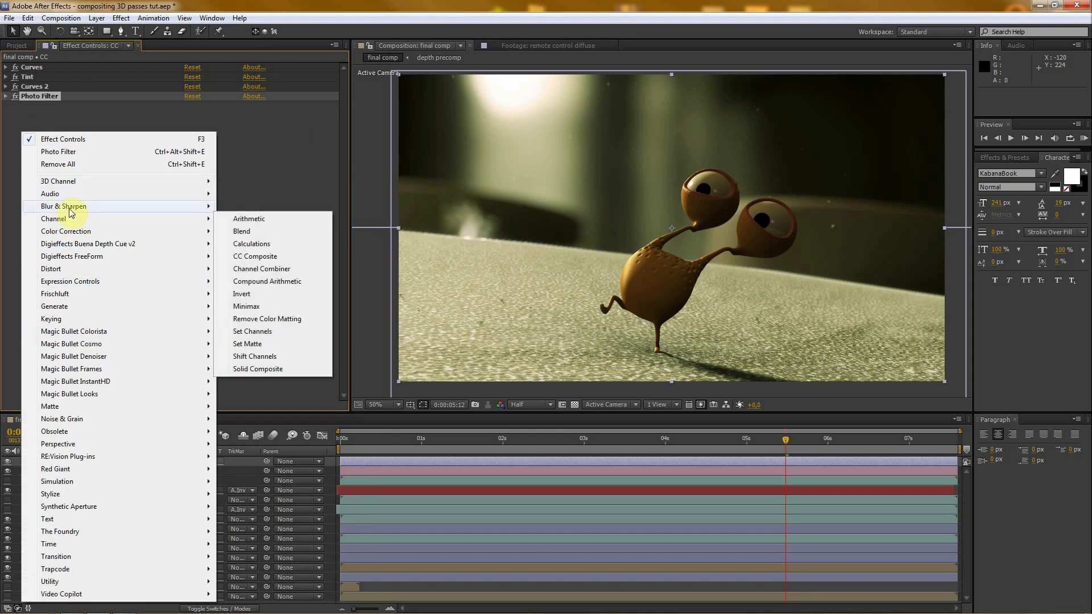
mouse_move(74, 232)
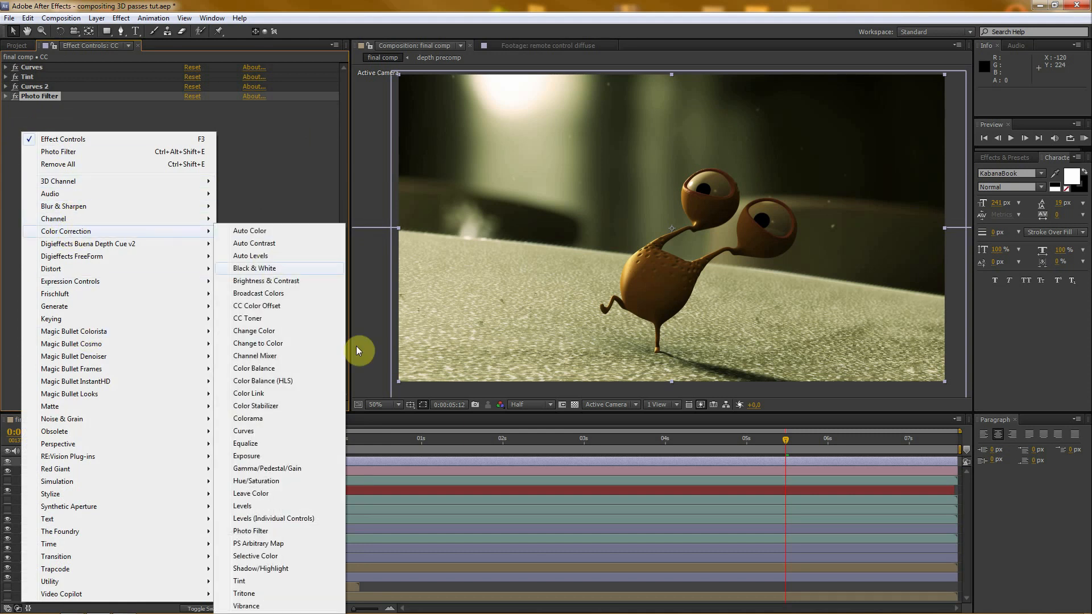
left_click(250, 580)
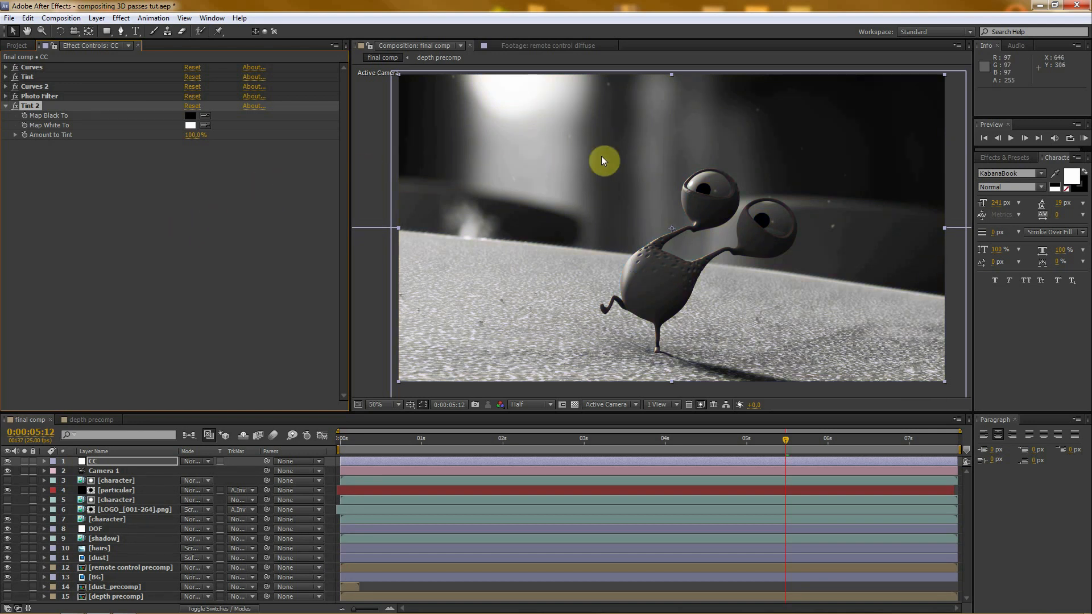
left_click(199, 134)
type("10")
key("Return")
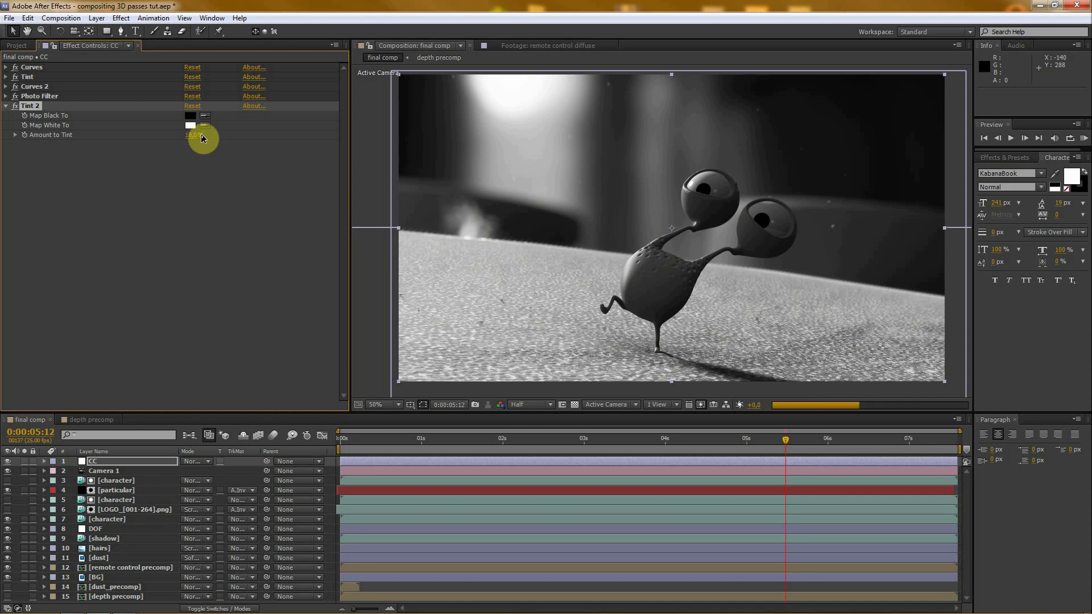
left_click(5, 106)
left_click(109, 159)
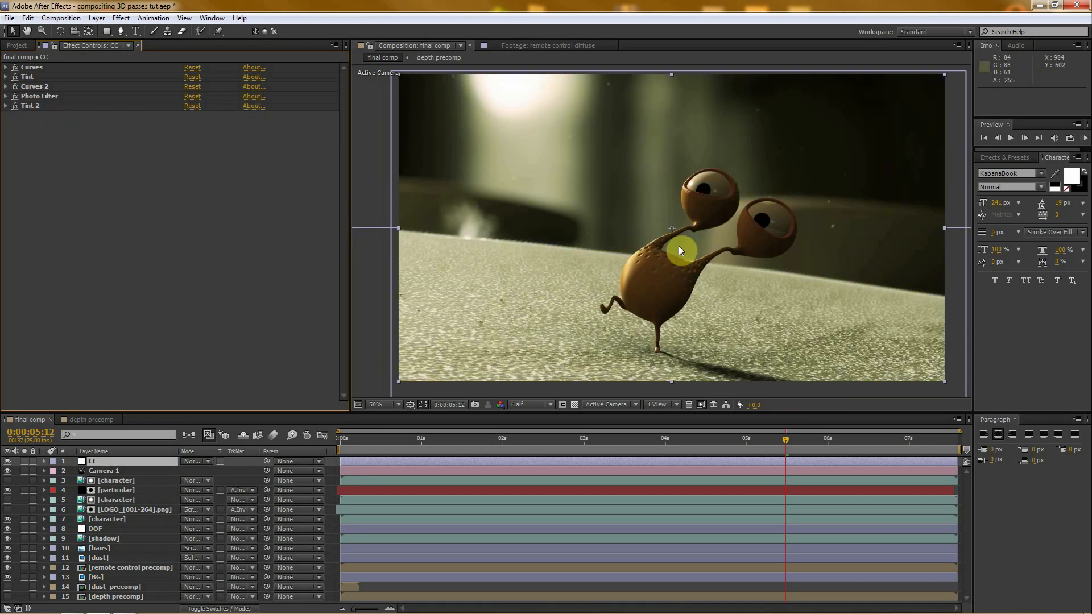
- Apply the Noise effect to the CC layer and set its Amount of Noise to 3%
scroll(685, 246, "up", 2)
scroll(713, 245, "up", 1)
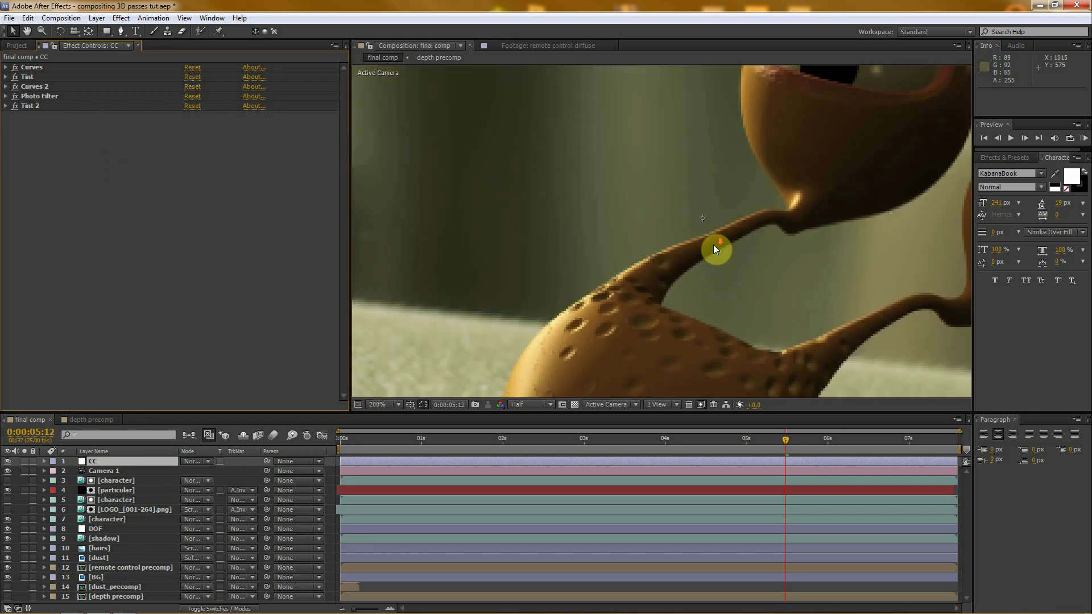
scroll(713, 244, "down", 3)
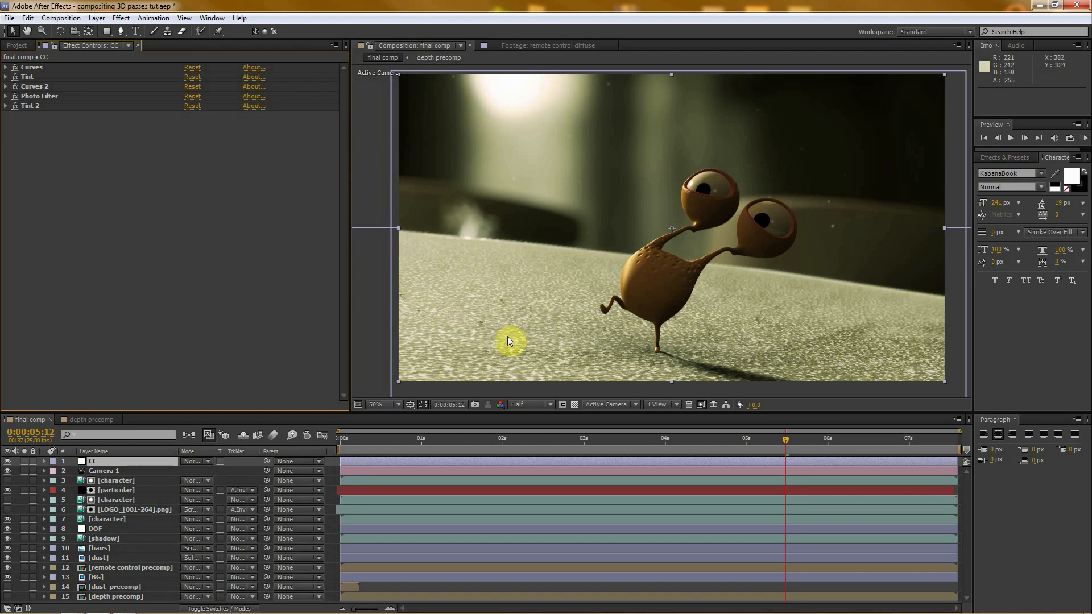
scroll(706, 272, "up", 2)
scroll(706, 272, "down", 2)
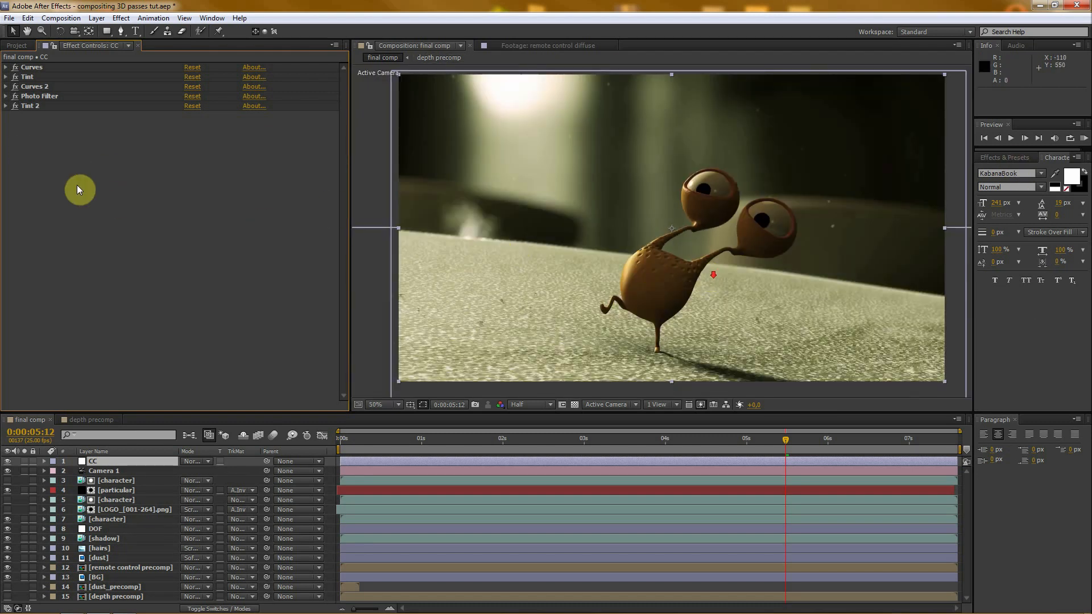
right_click(31, 142)
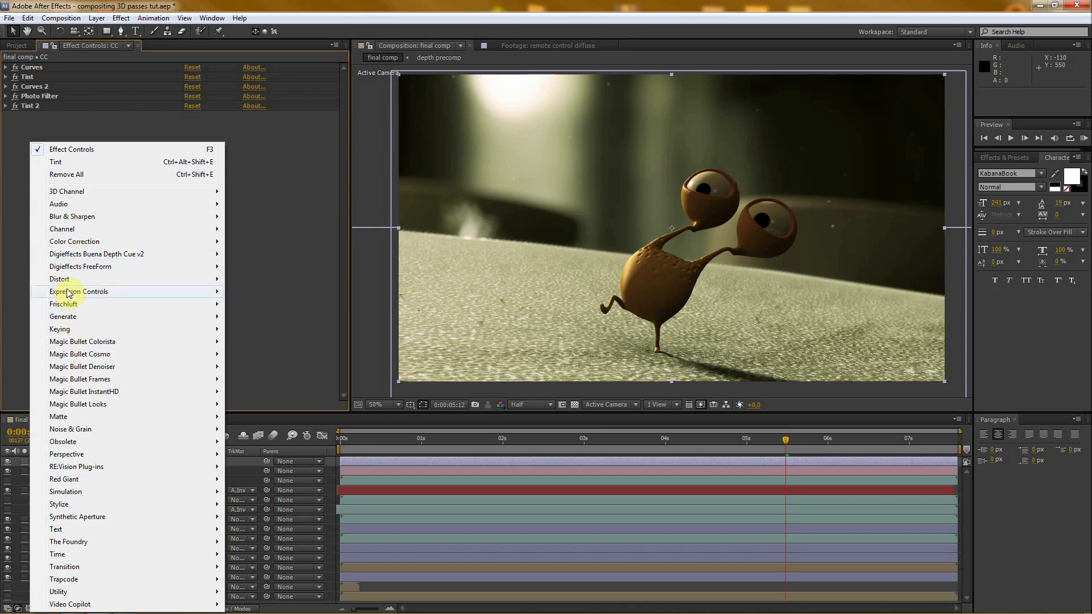
mouse_move(73, 291)
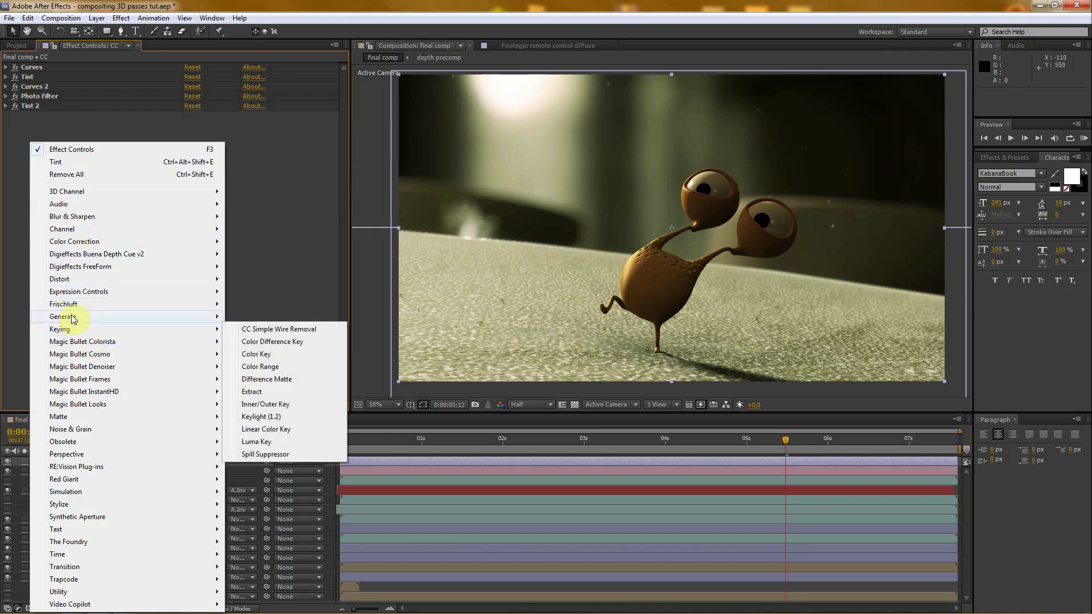
mouse_move(68, 432)
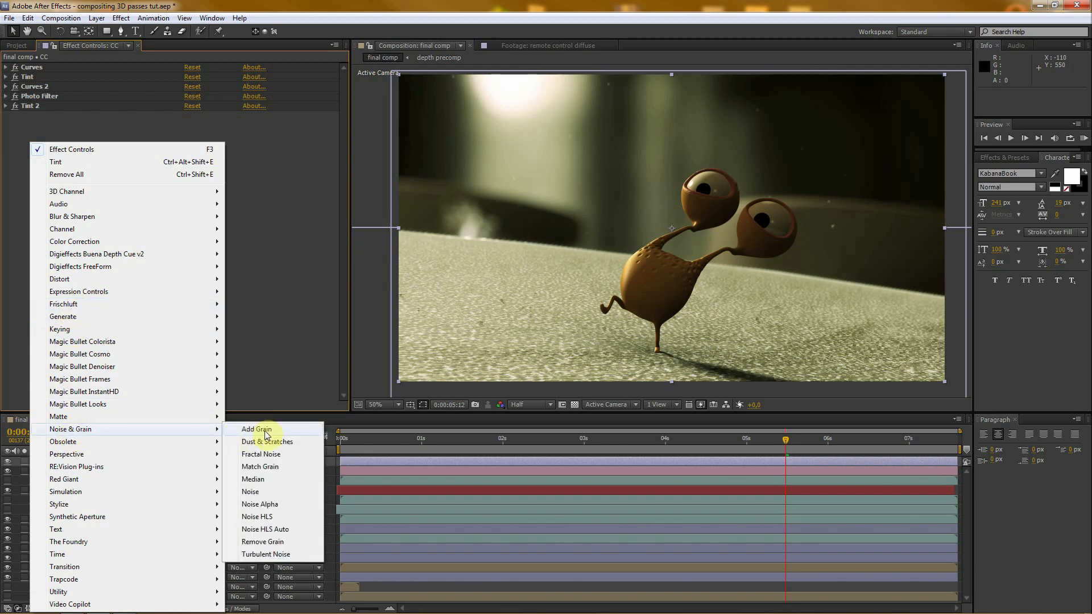
left_click(250, 492)
left_click(191, 126)
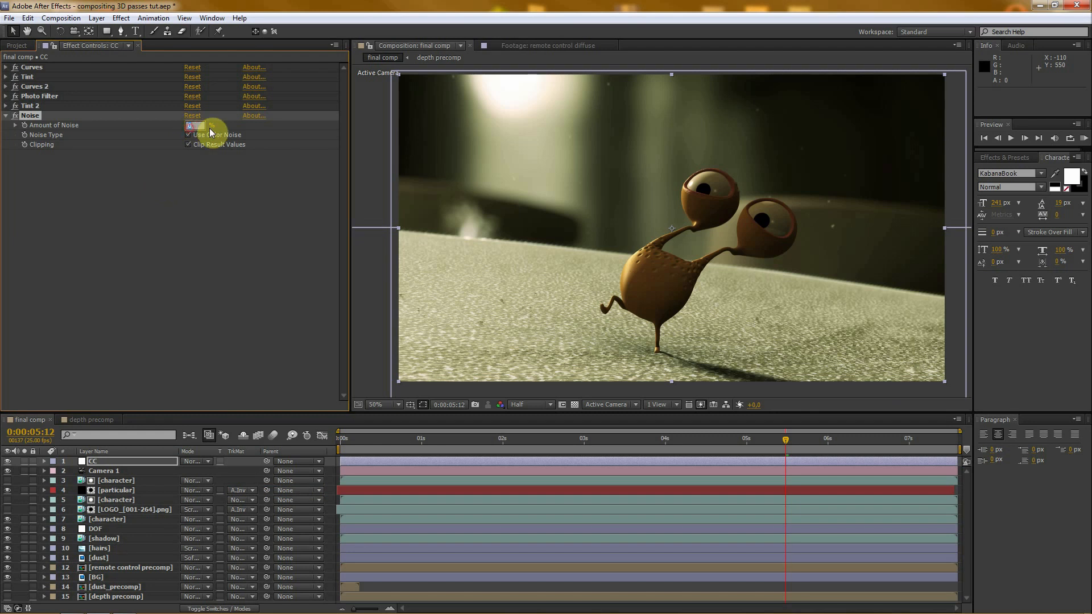
type("3")
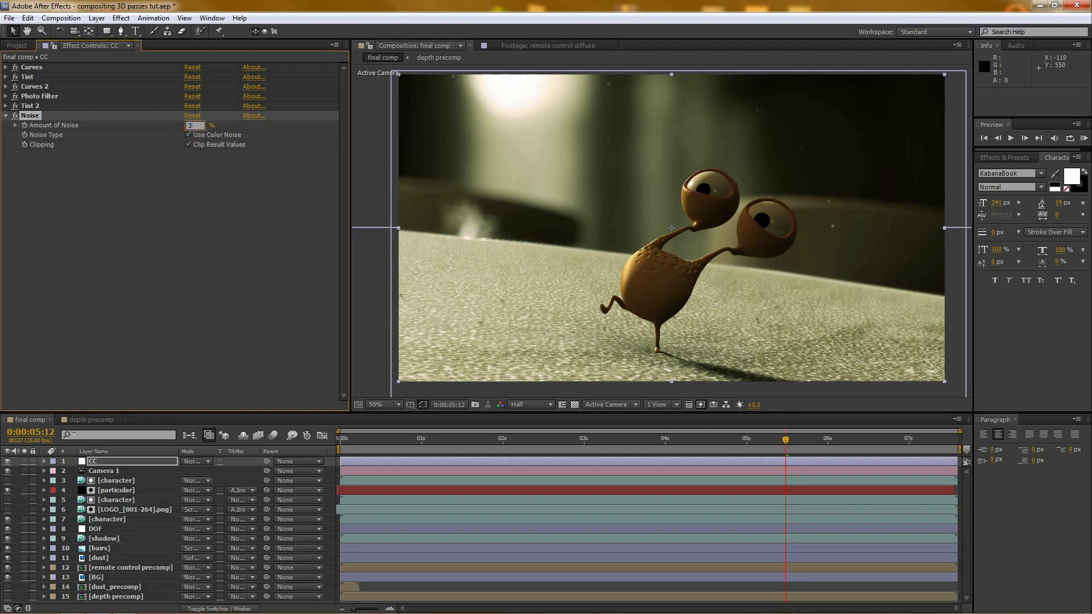
left_click(211, 130)
- Set the preview resolution to Full and widen the composition viewer by narrowing the effect controls area
key("period")
left_click(523, 413)
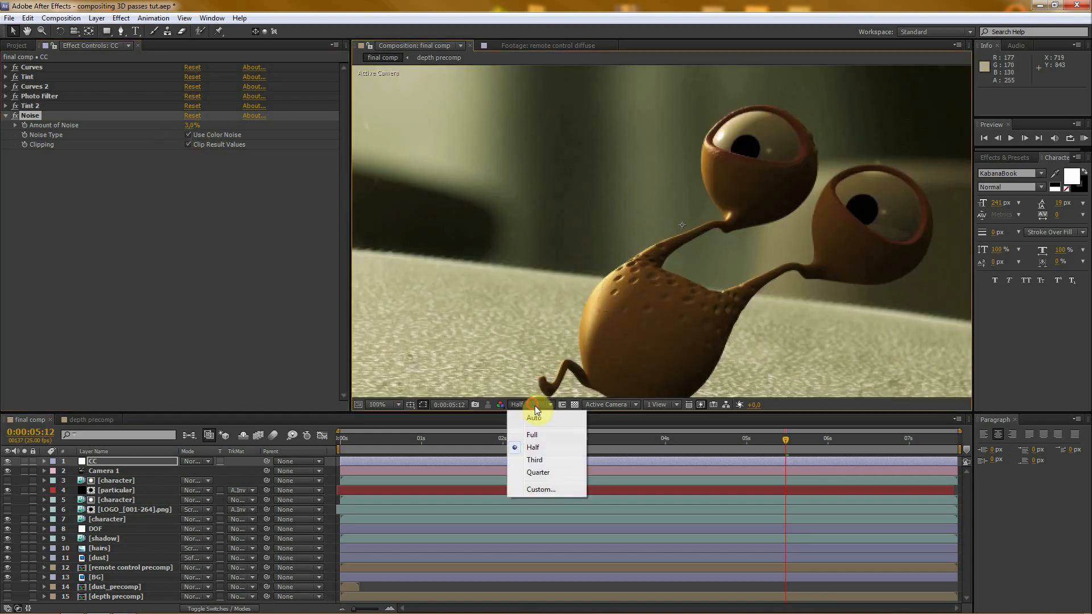
left_click(539, 434)
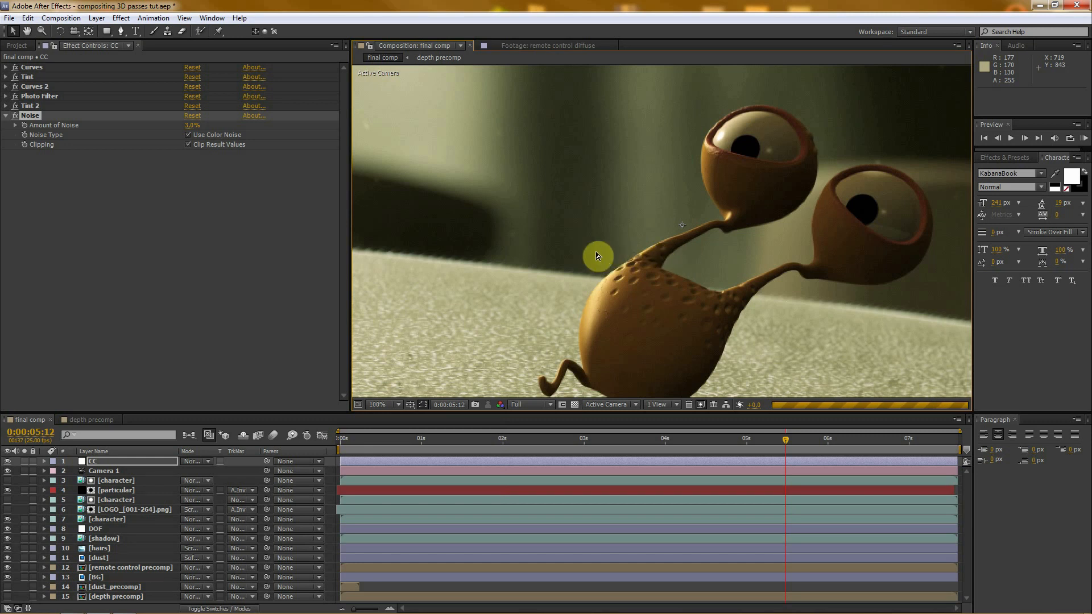
left_click_drag(350, 380, 206, 372)
scroll(545, 274, "down", 1)
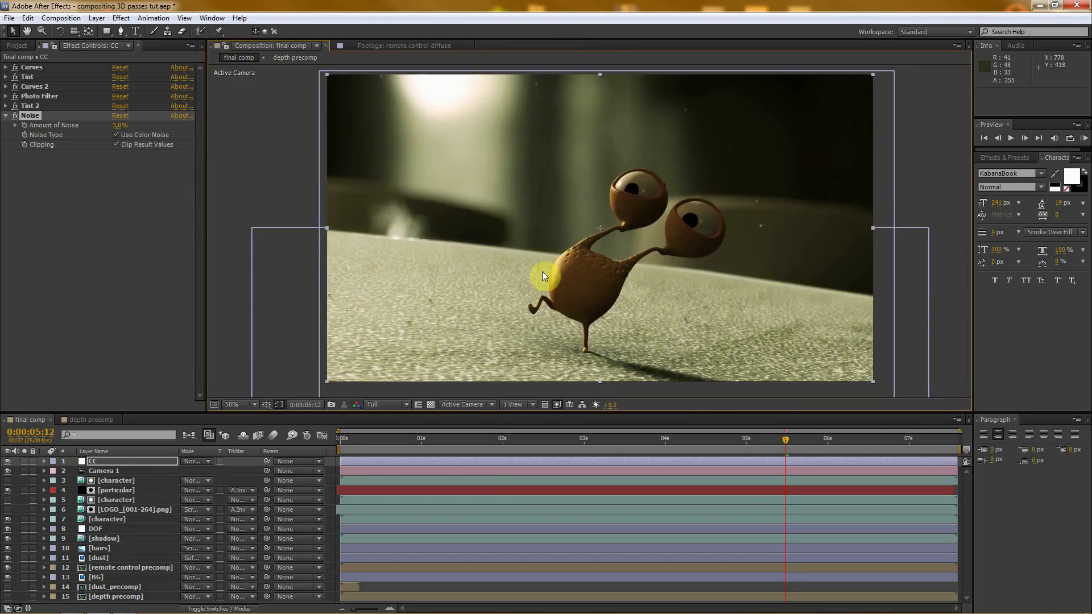
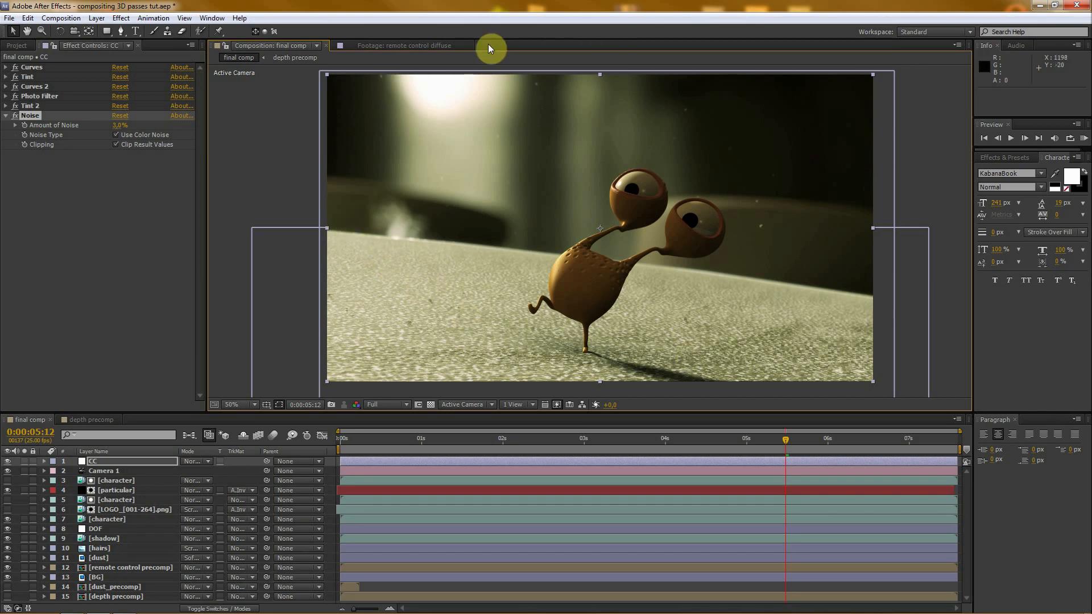
- Create a new black comp-sized solid layer named vignet above the CC layer
left_click(97, 18)
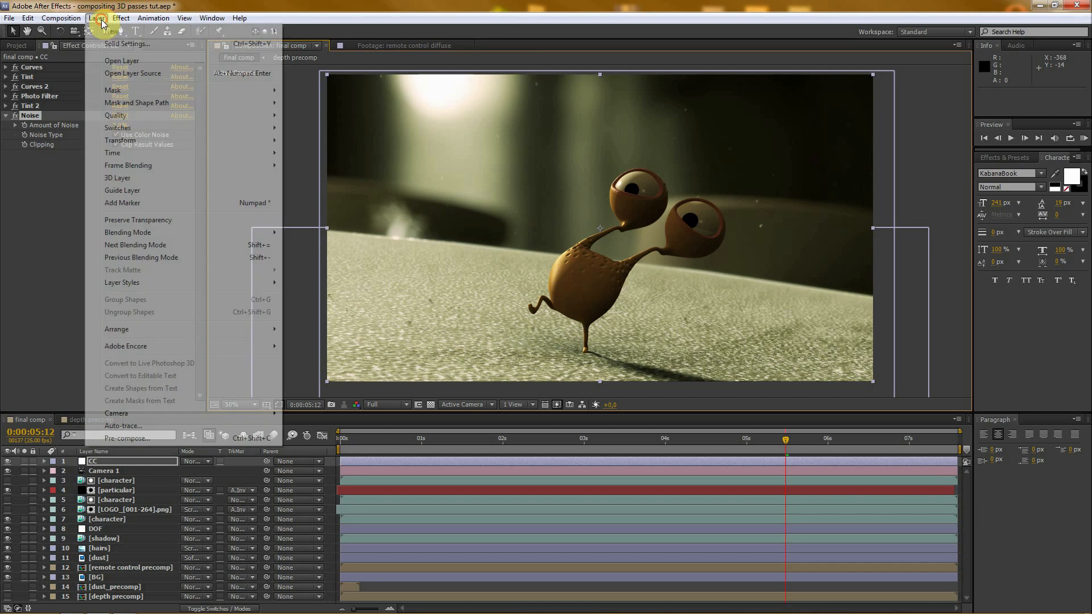
mouse_move(101, 32)
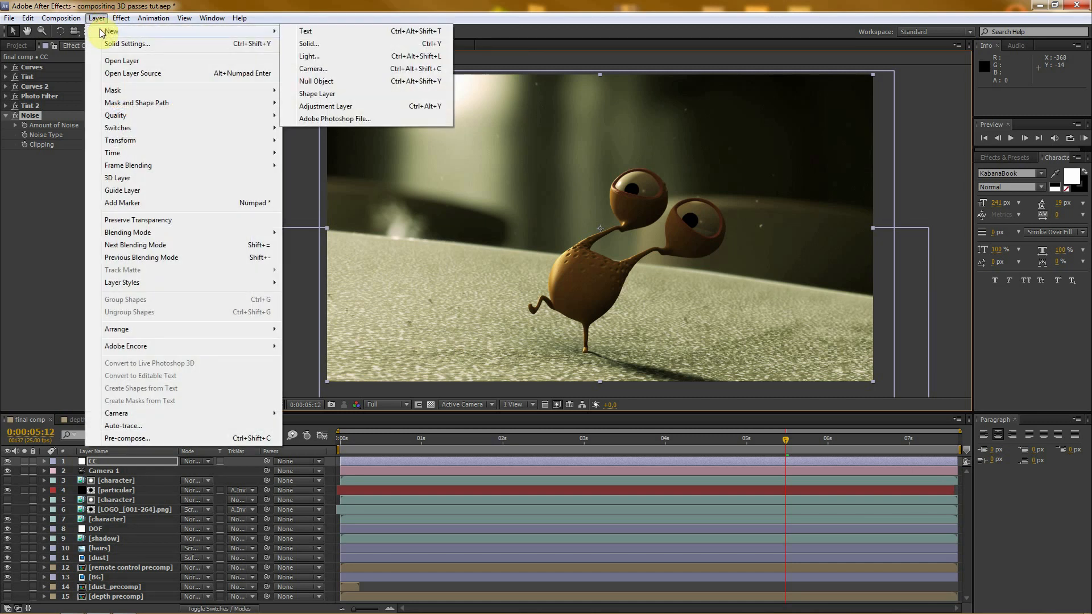
left_click(330, 43)
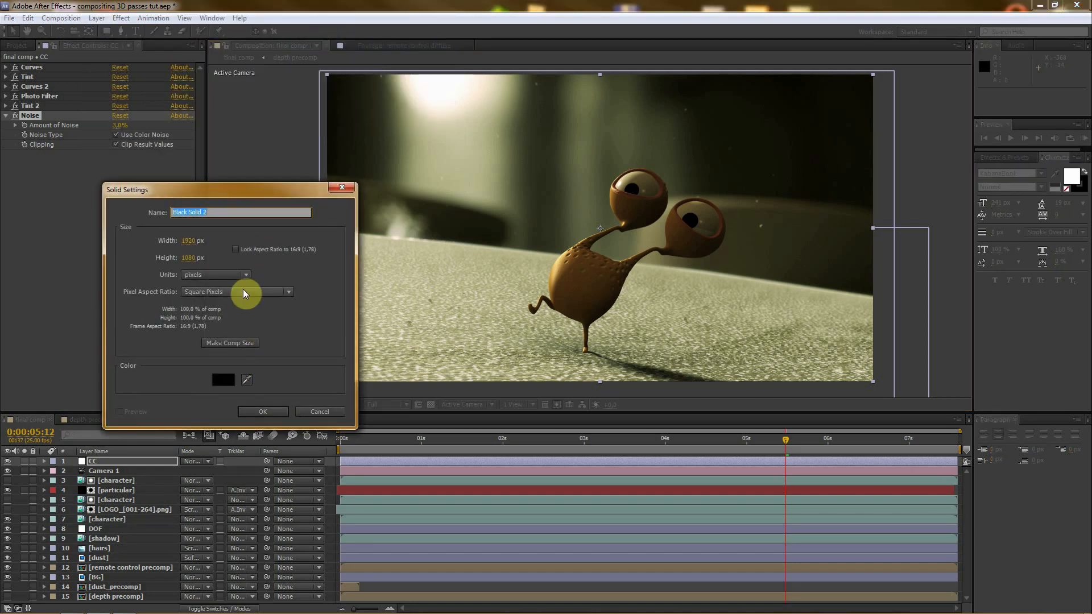
type("vignet")
key("Return")
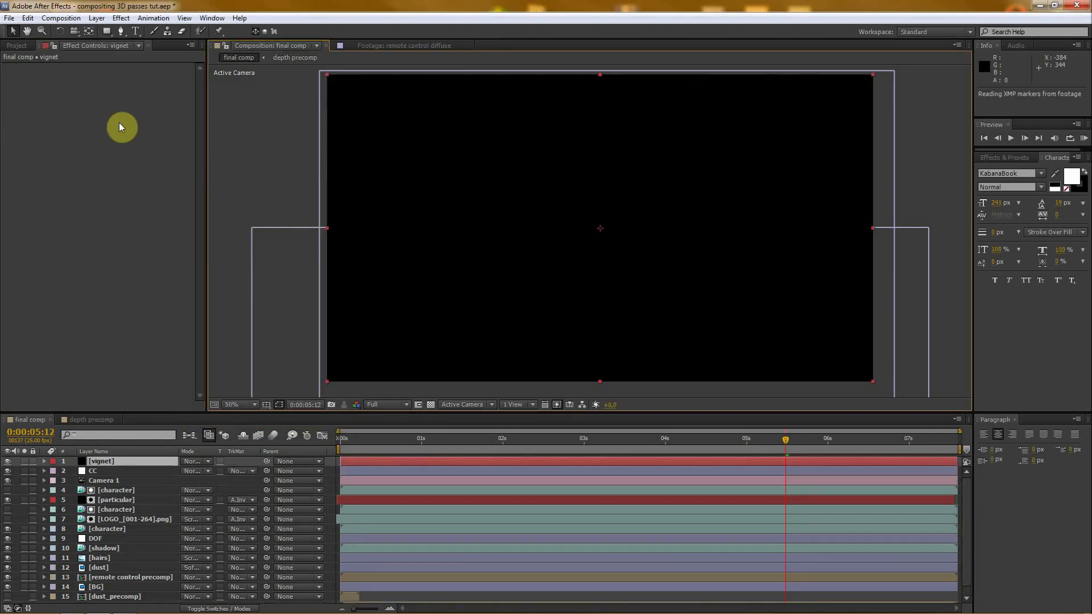
- Add an elliptical mask filling the whole vignet layer and set its mask mode to Subtract
left_click_drag(107, 32, 153, 53)
double_click(107, 32)
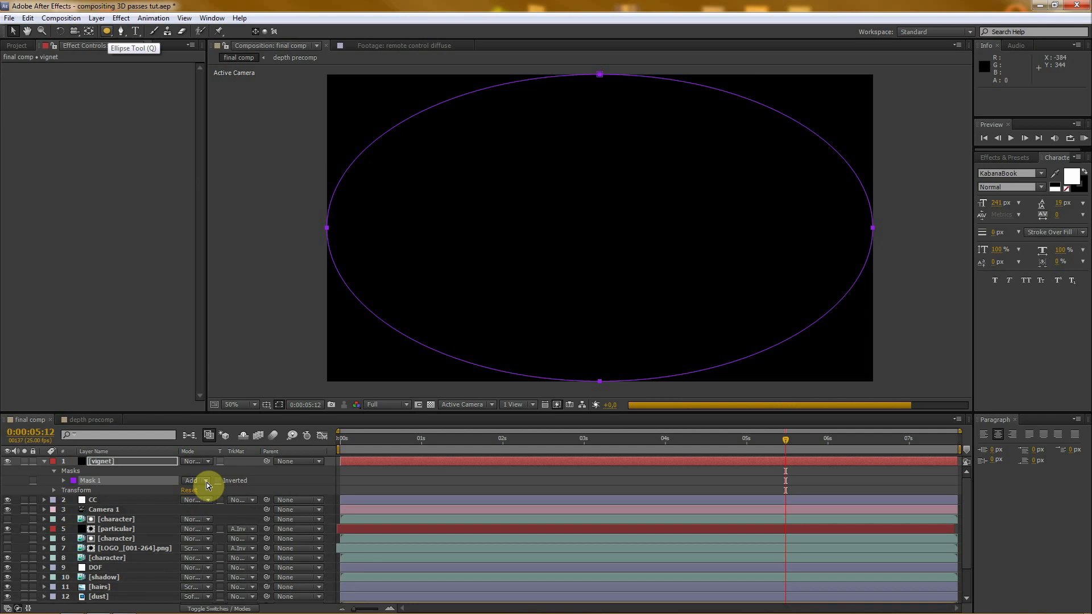
left_click(207, 482)
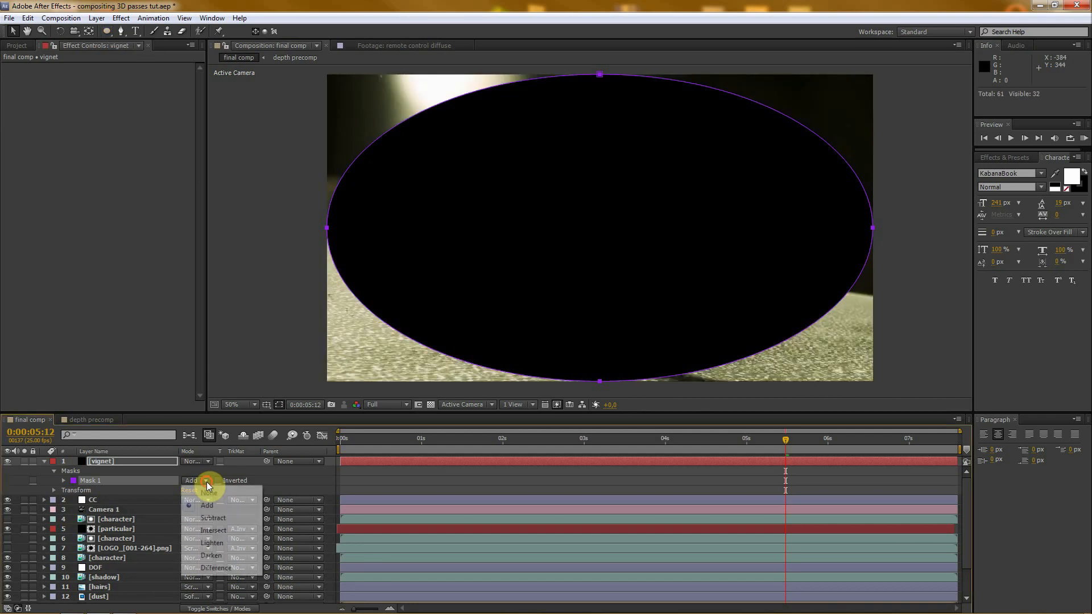
left_click(212, 519)
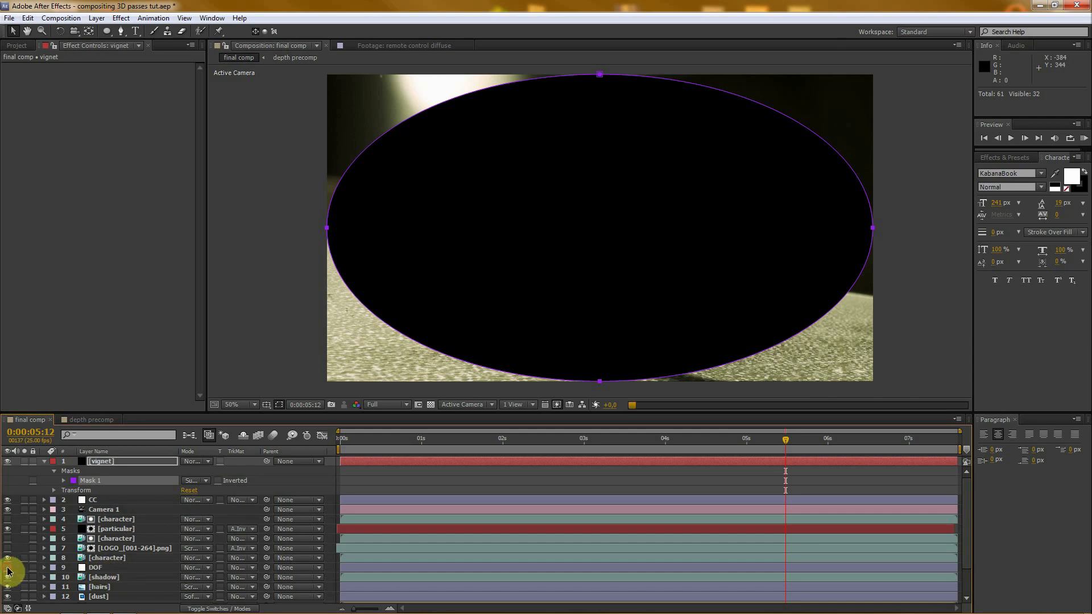
- Soften the vignet mask with a large feather and set the layer's opacity to 60%
left_click(121, 462)
key("m")
key("m")
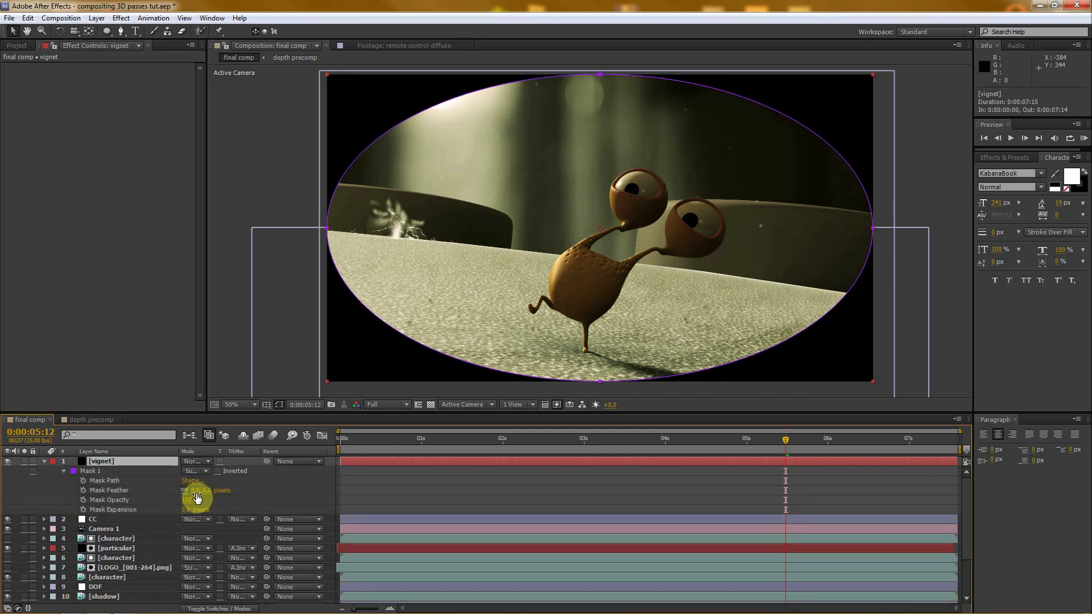
left_click_drag(196, 490, 448, 490)
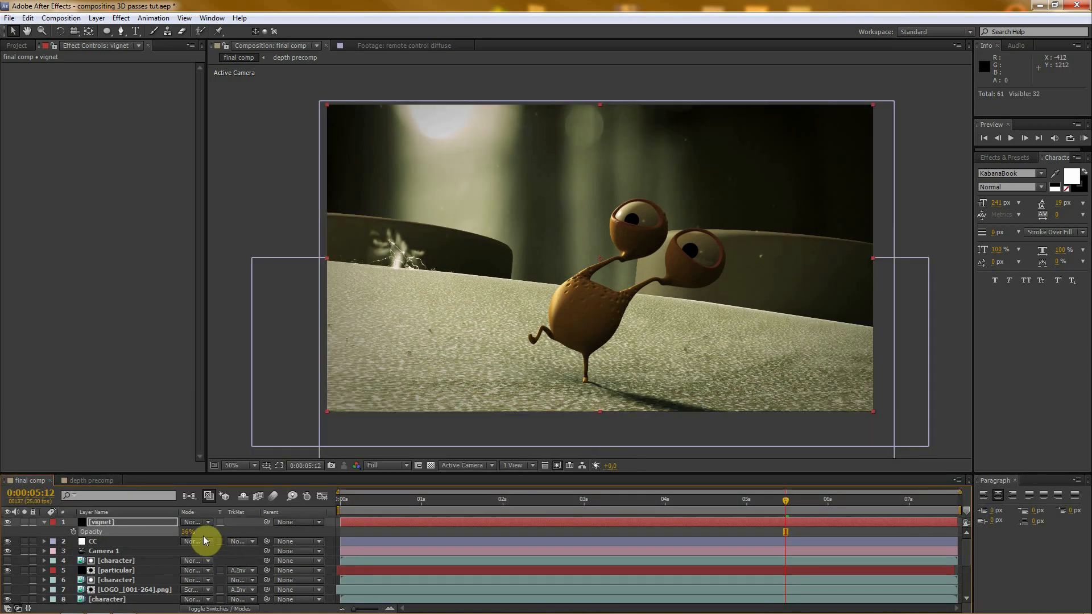
left_click_drag(186, 532, 236, 522)
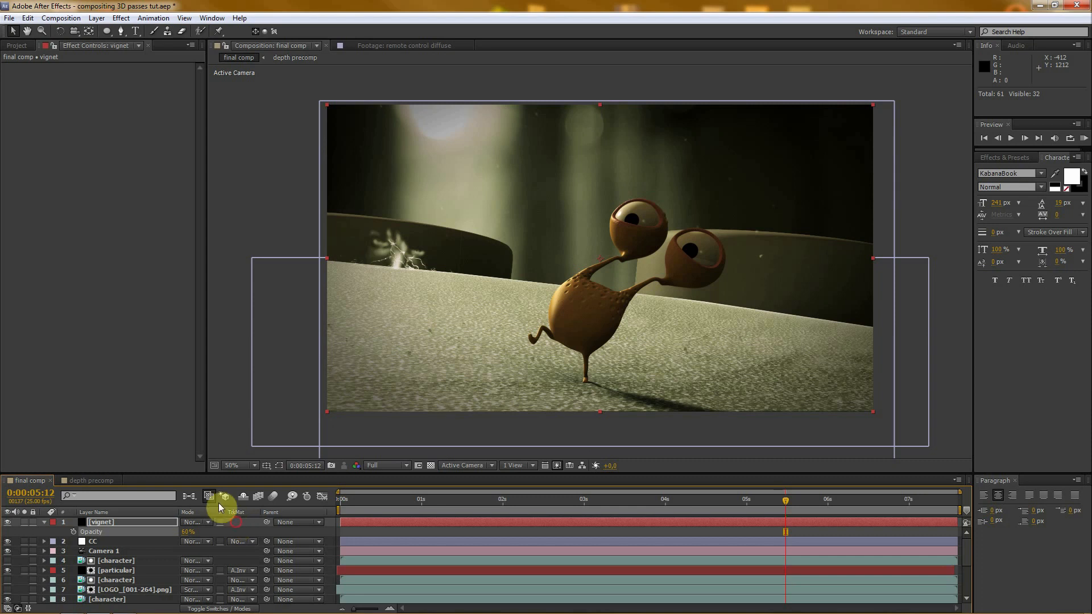
- Move the vignet layer directly below the CC layer and collapse its properties
left_click_drag(200, 472, 187, 382)
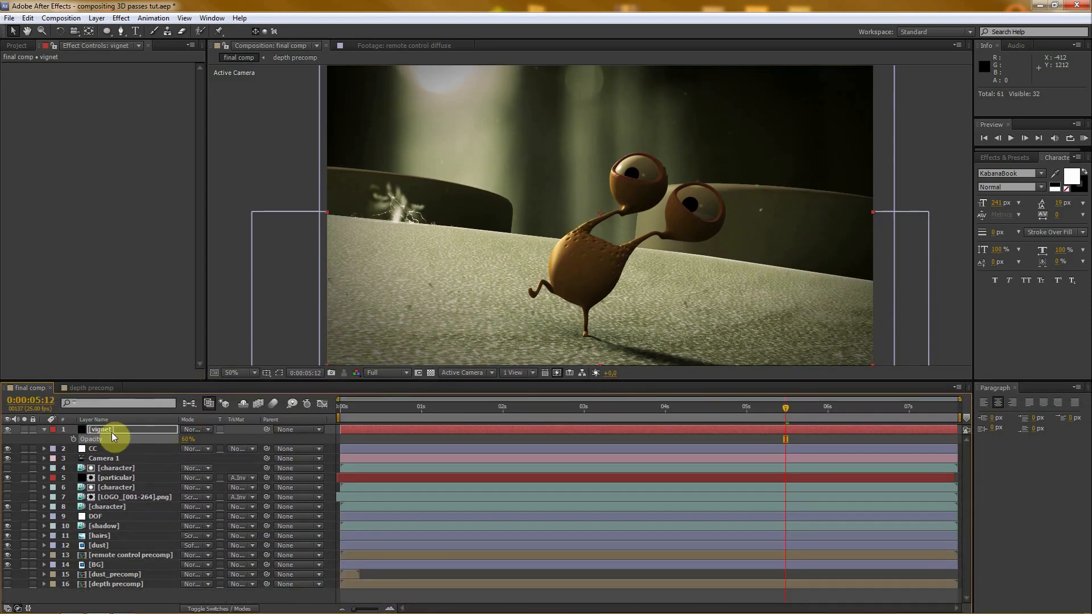
left_click_drag(104, 432, 107, 452)
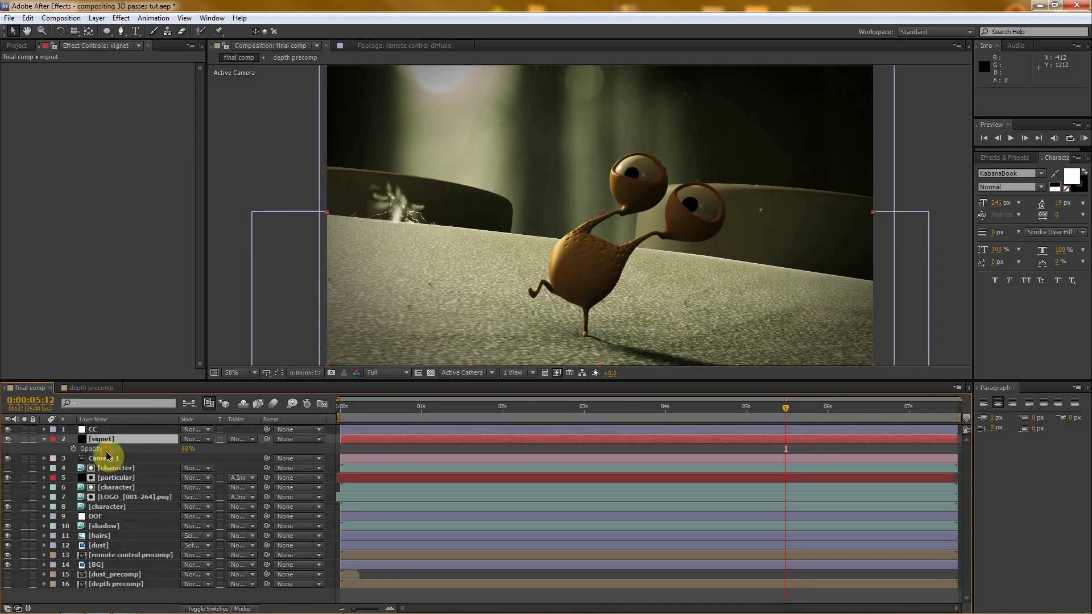
left_click(44, 438)
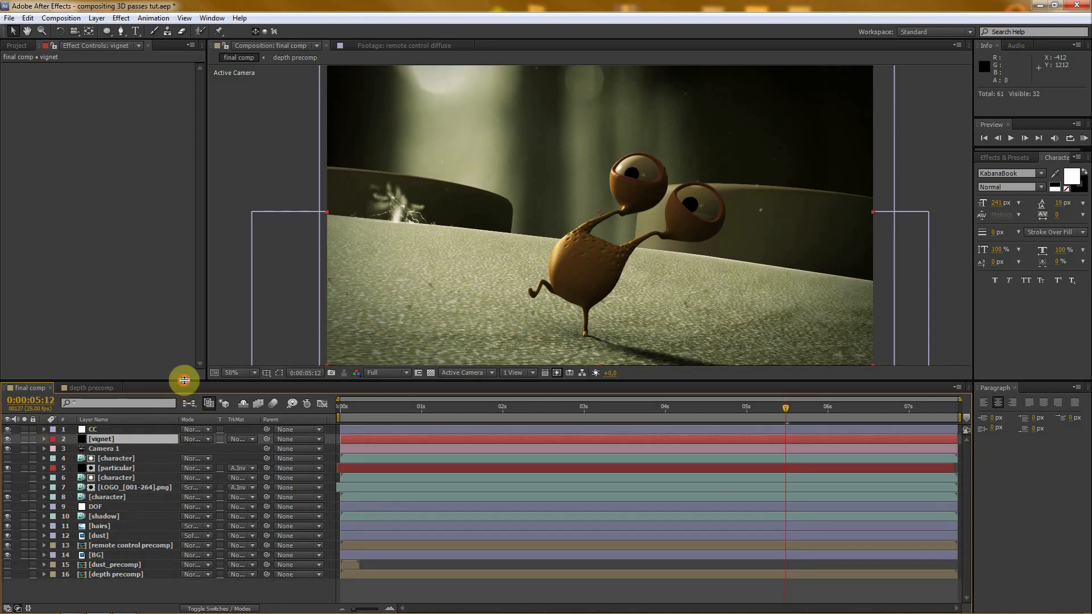
left_click_drag(184, 381, 184, 422)
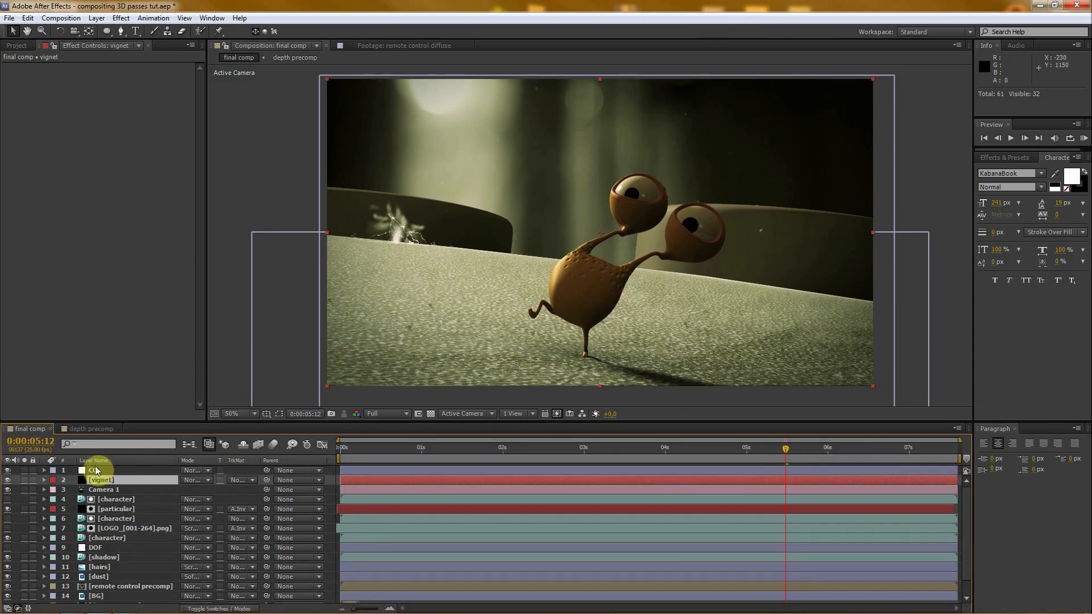